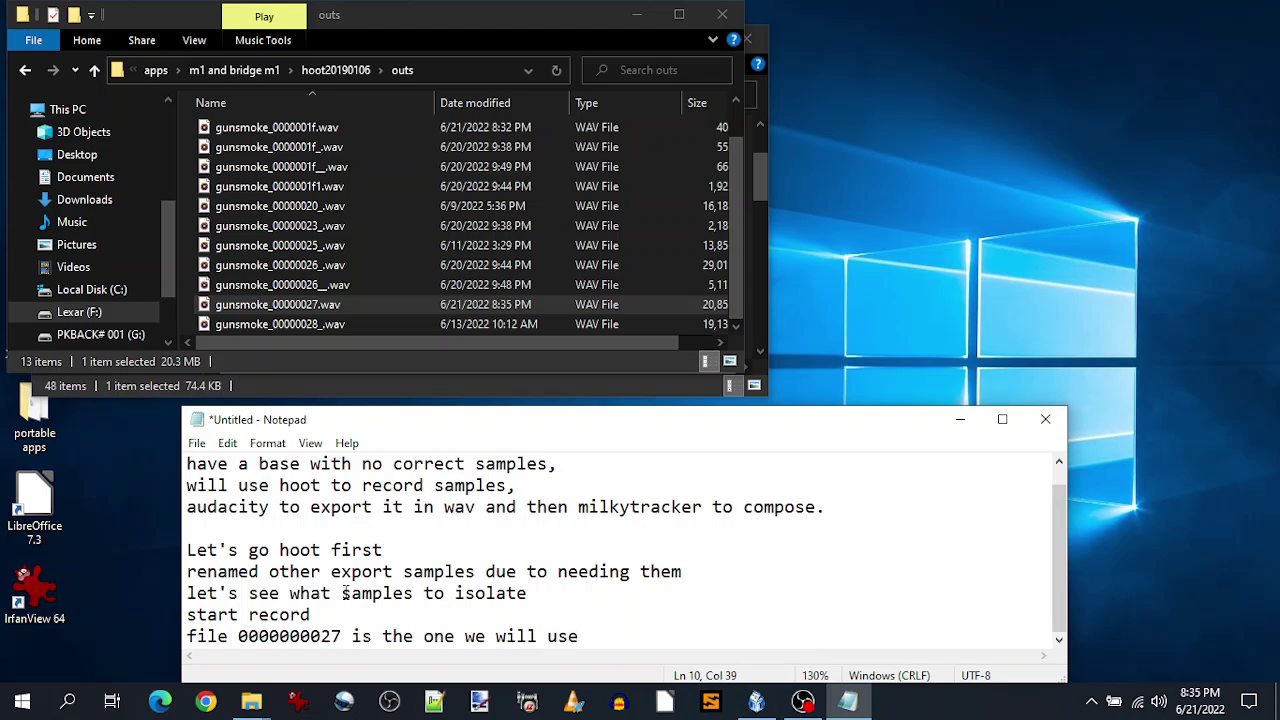
- Add the line "let's run audacity" to the Notepad notes and launch Audacity
key(Return)
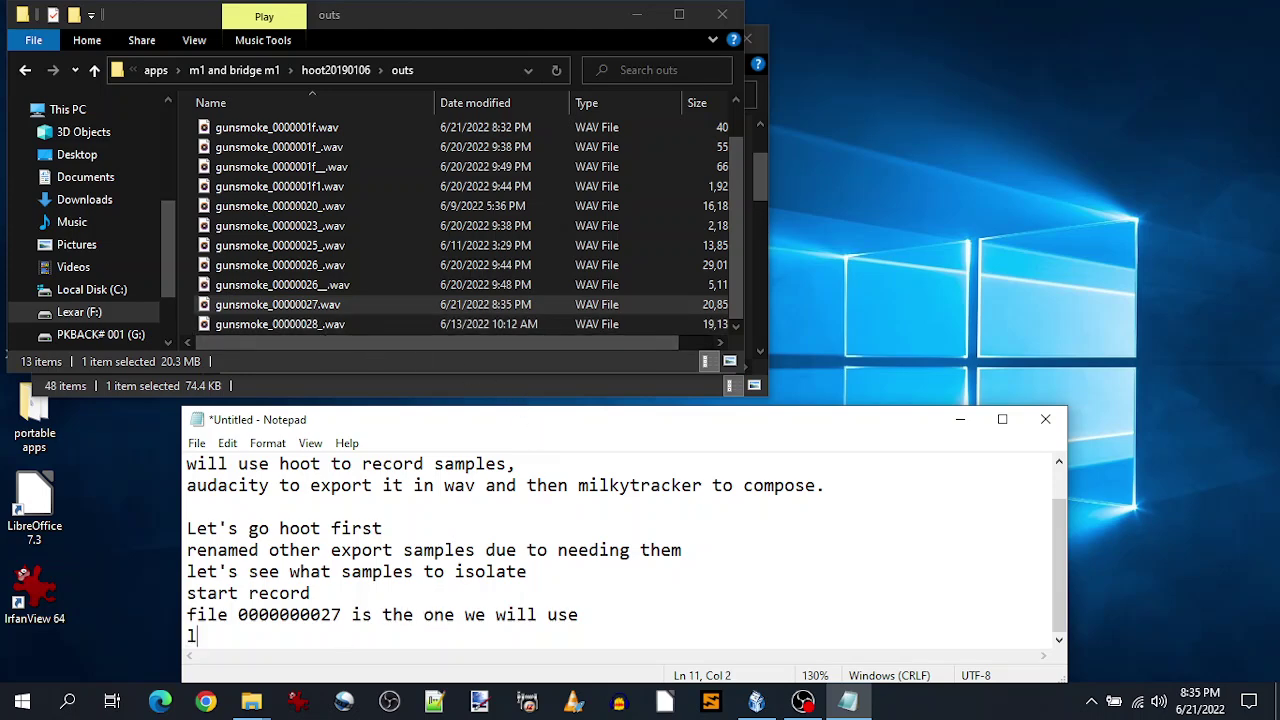
text(let's run audacir)
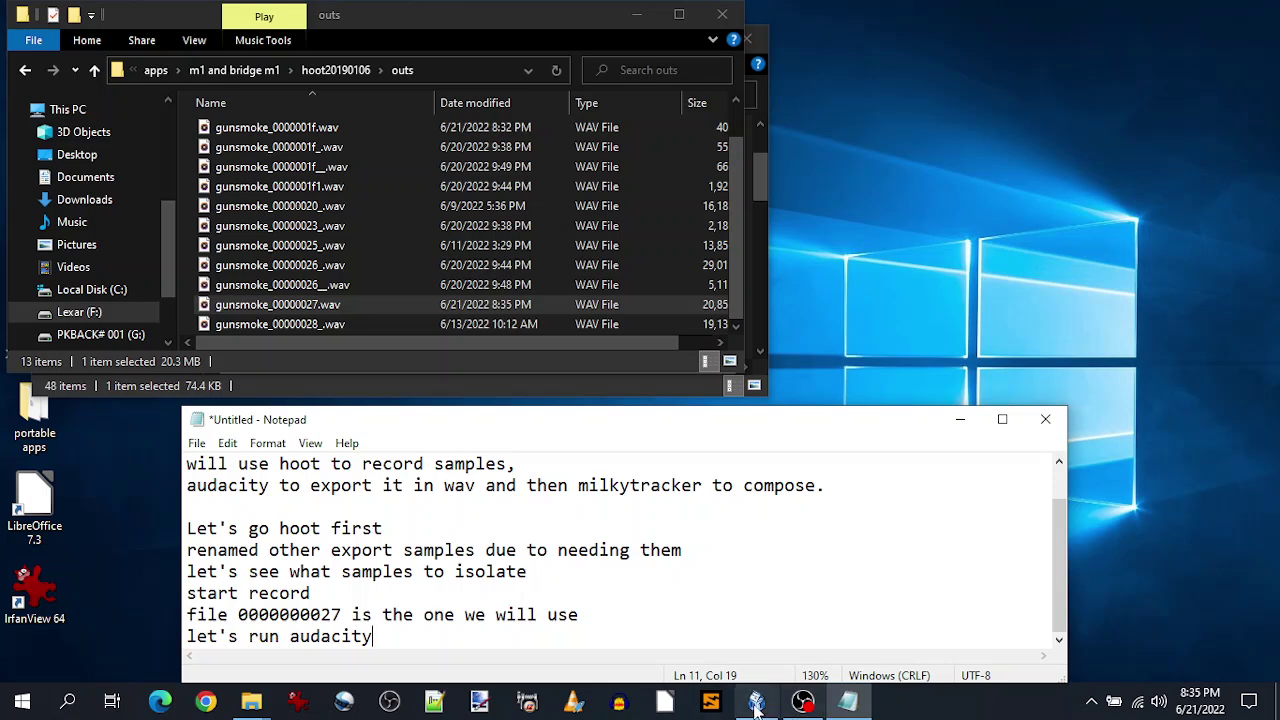
click(619, 703)
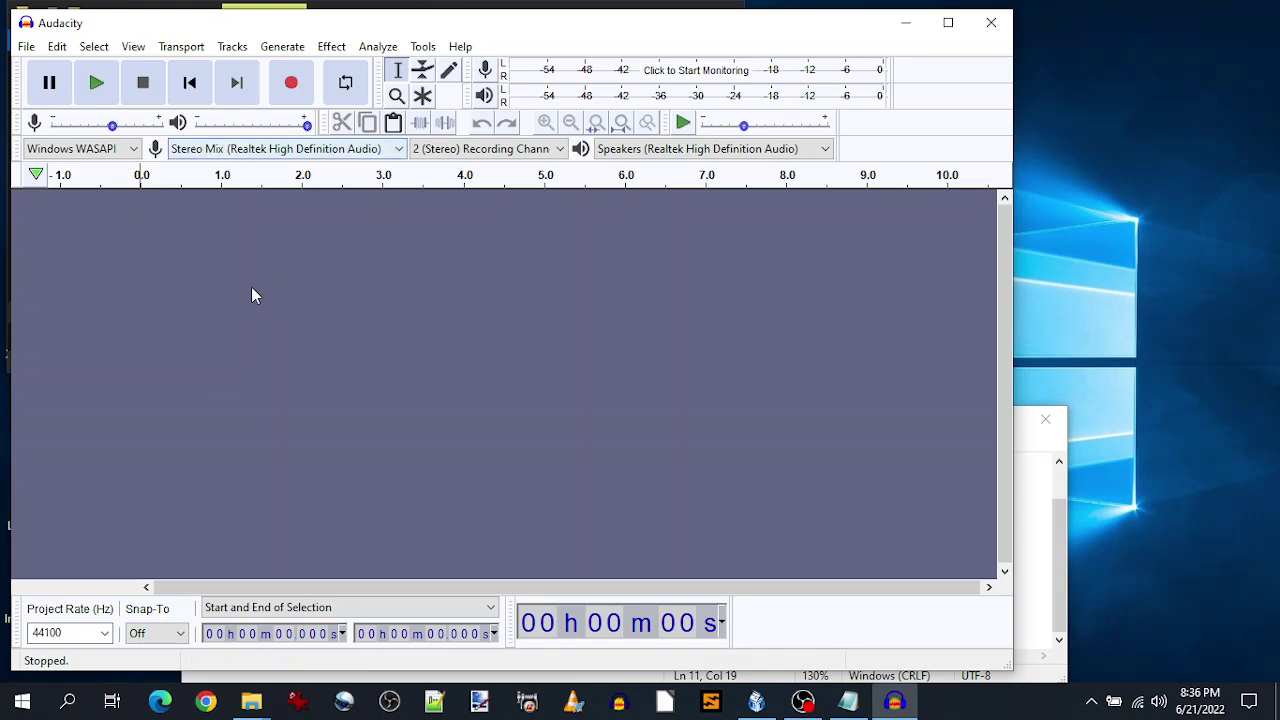
- Import gunsmoke_00000027.wav from the outs folder into the empty Audacity project
drag(270, 22, 420, 14)
click(124, 14)
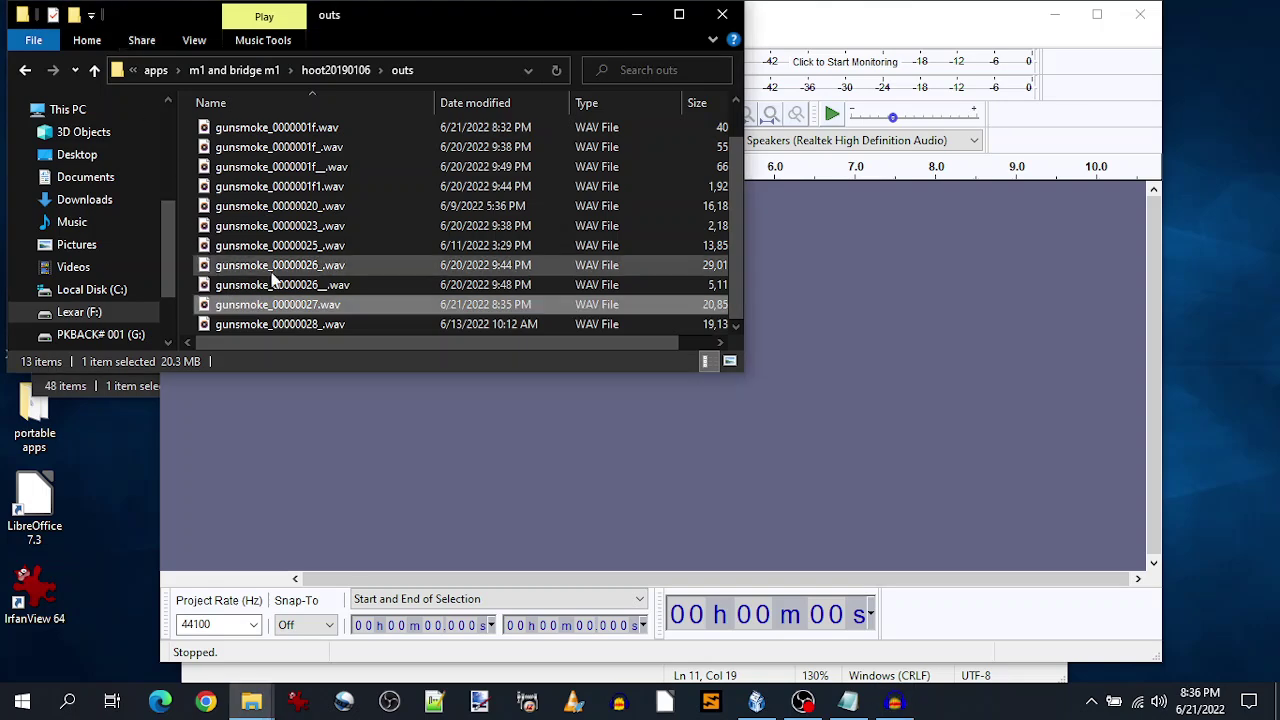
drag(272, 305, 389, 455)
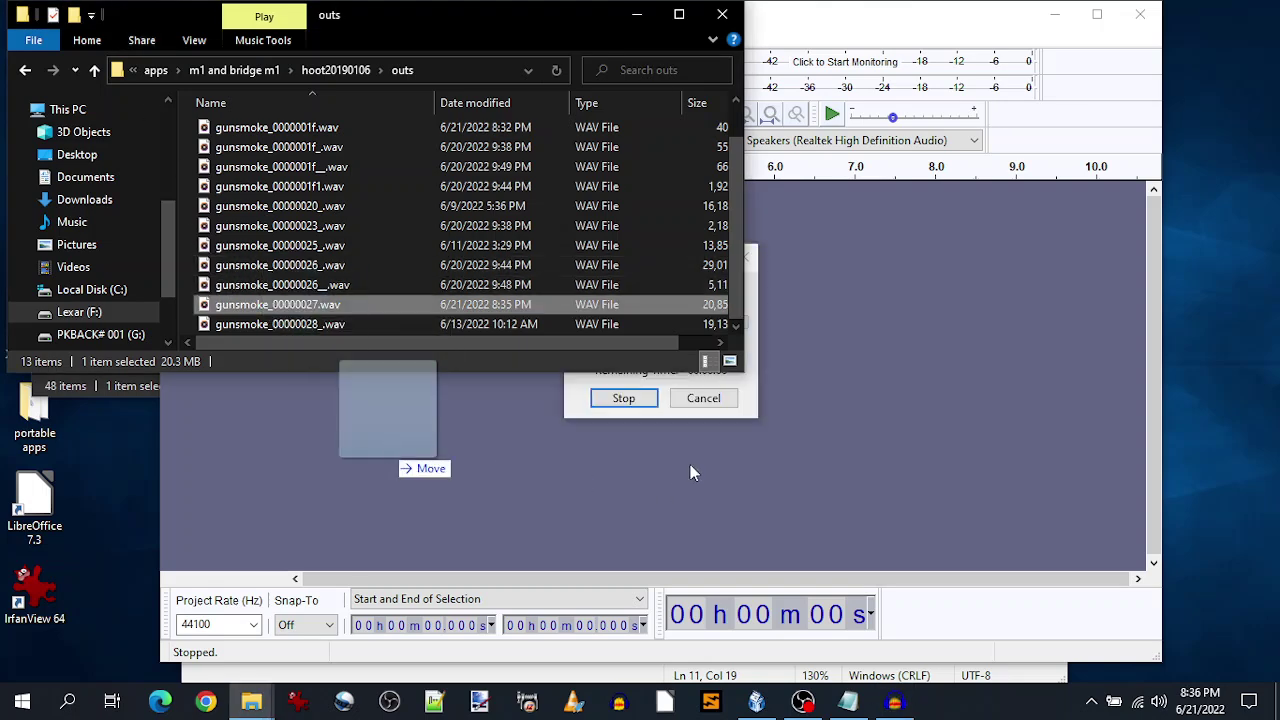
click(548, 510)
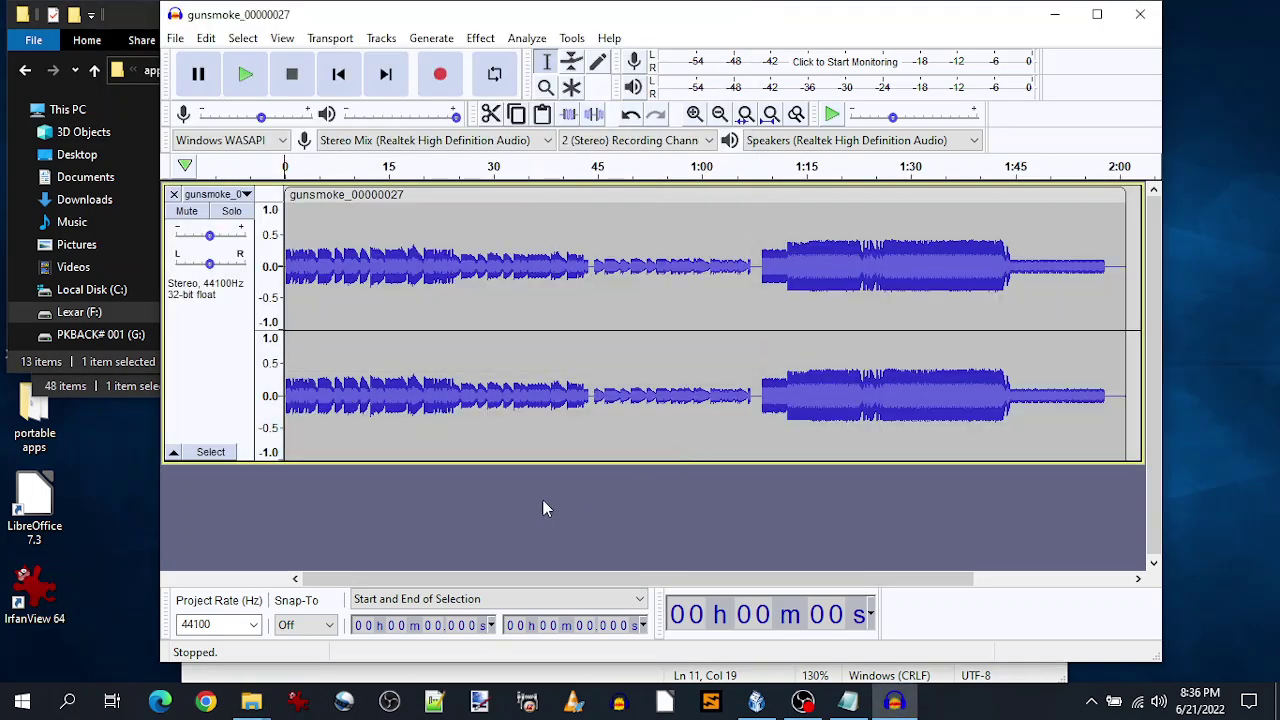
- Switch to Notepad and add the line "mix to mono" to the notes
click(400, 667)
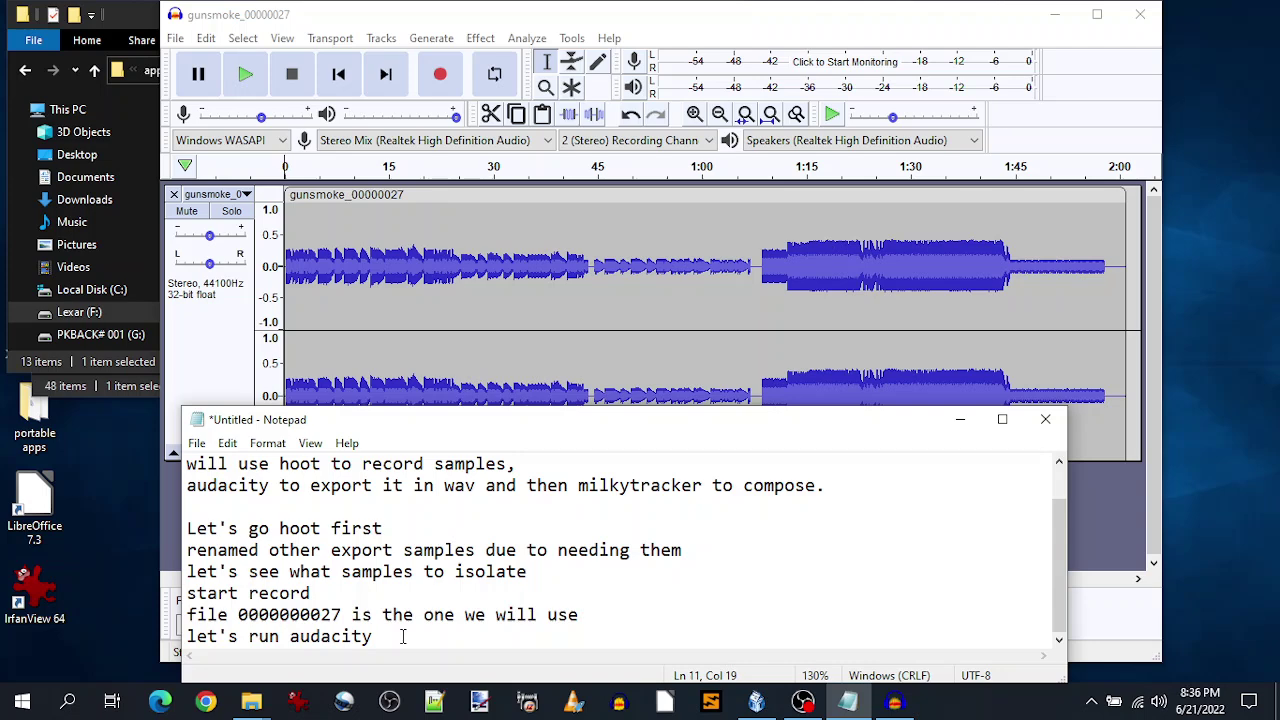
key(Return)
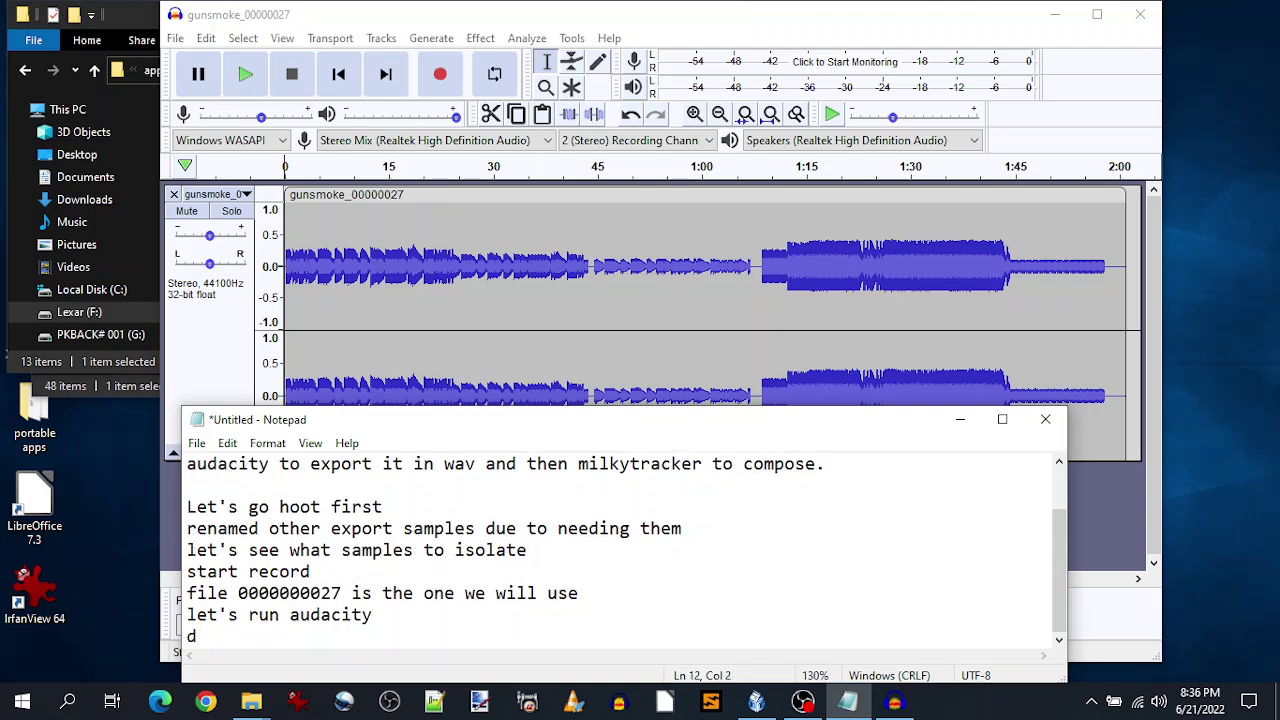
text(mix to mono)
key(Return)
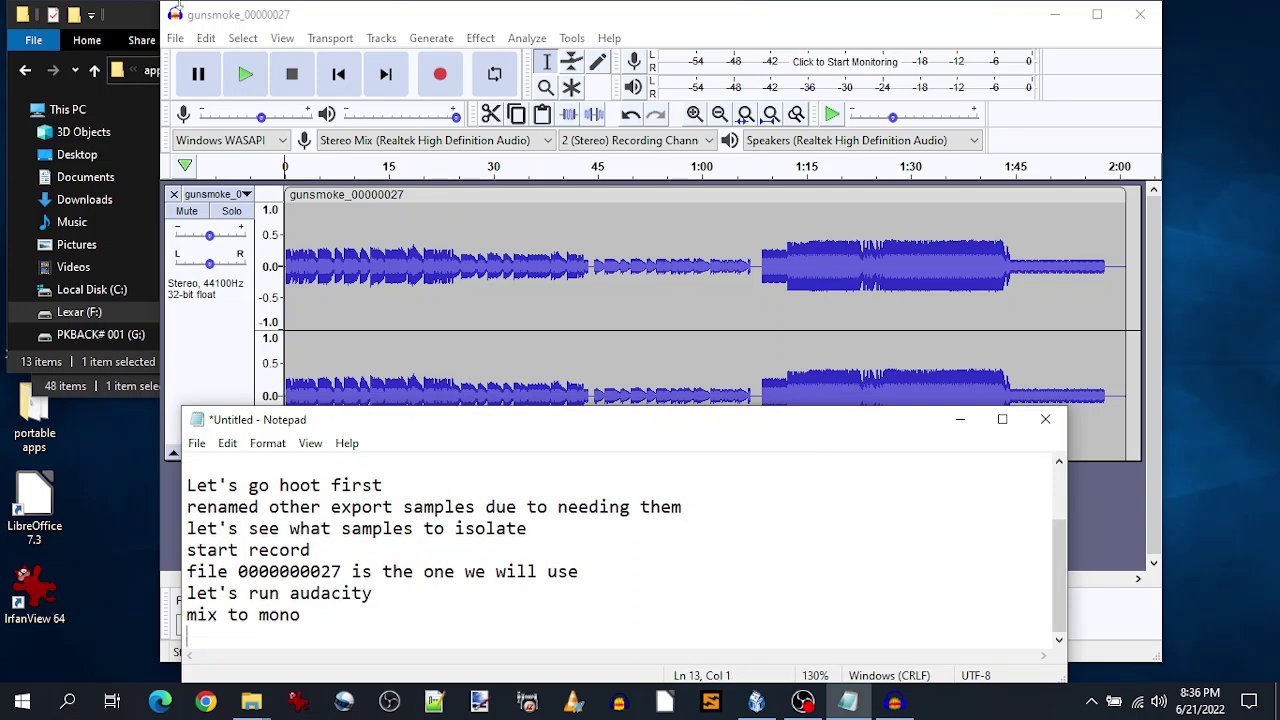
- Switch to Audacity and mix the entire gunsmoke_00000027 stereo track down to mono
click(248, 40)
click(260, 62)
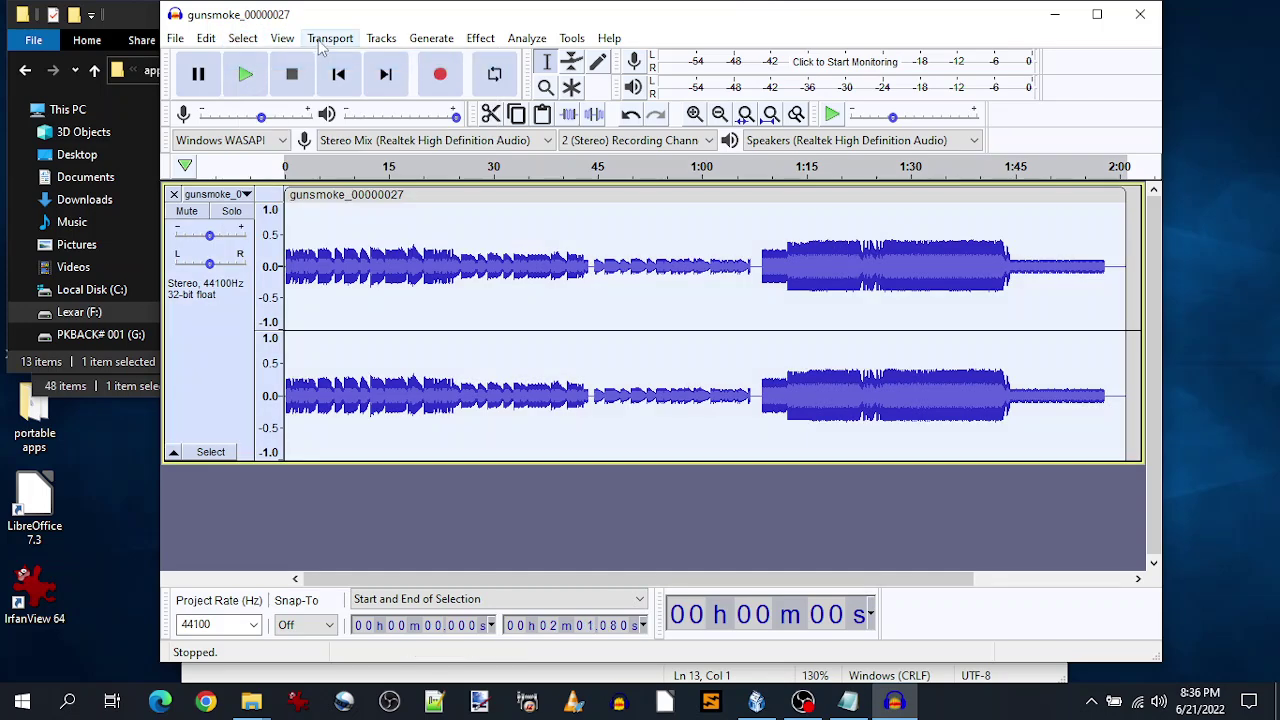
click(381, 38)
mouse_move(400, 90)
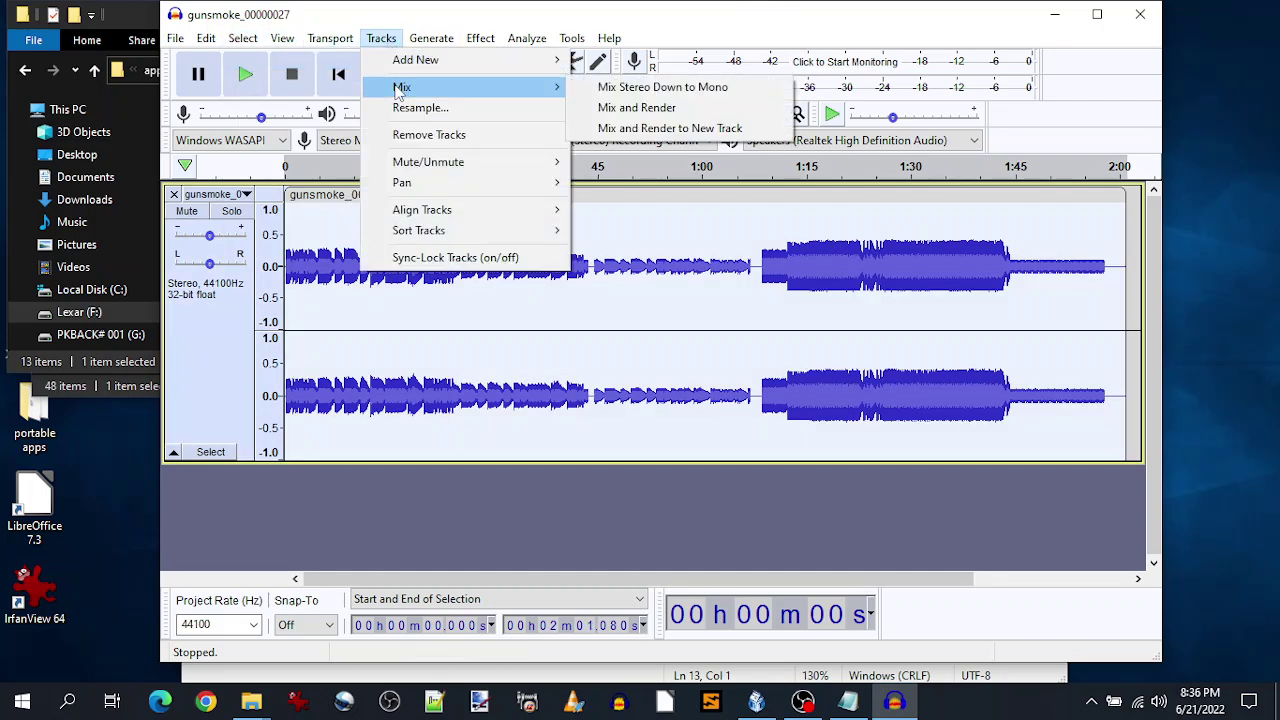
click(608, 92)
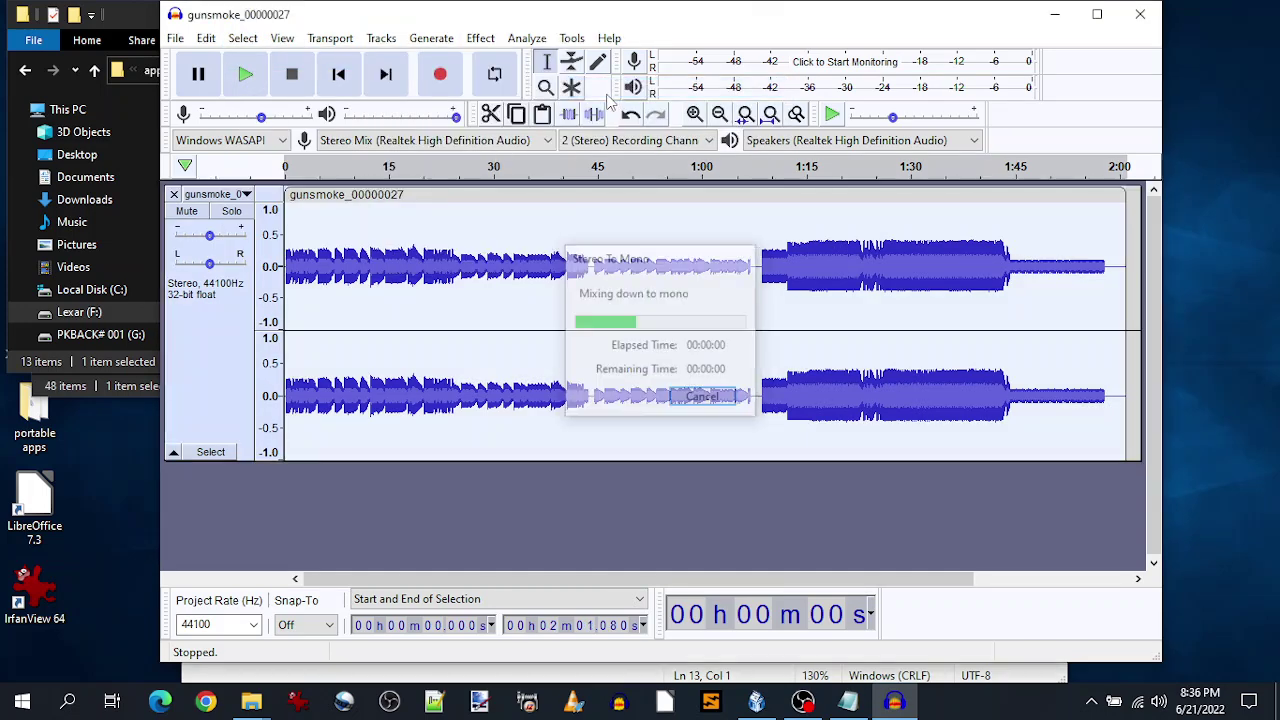
- Listen to the opening seconds of the mono track and examine its waveform for a sample to isolate
click(245, 76)
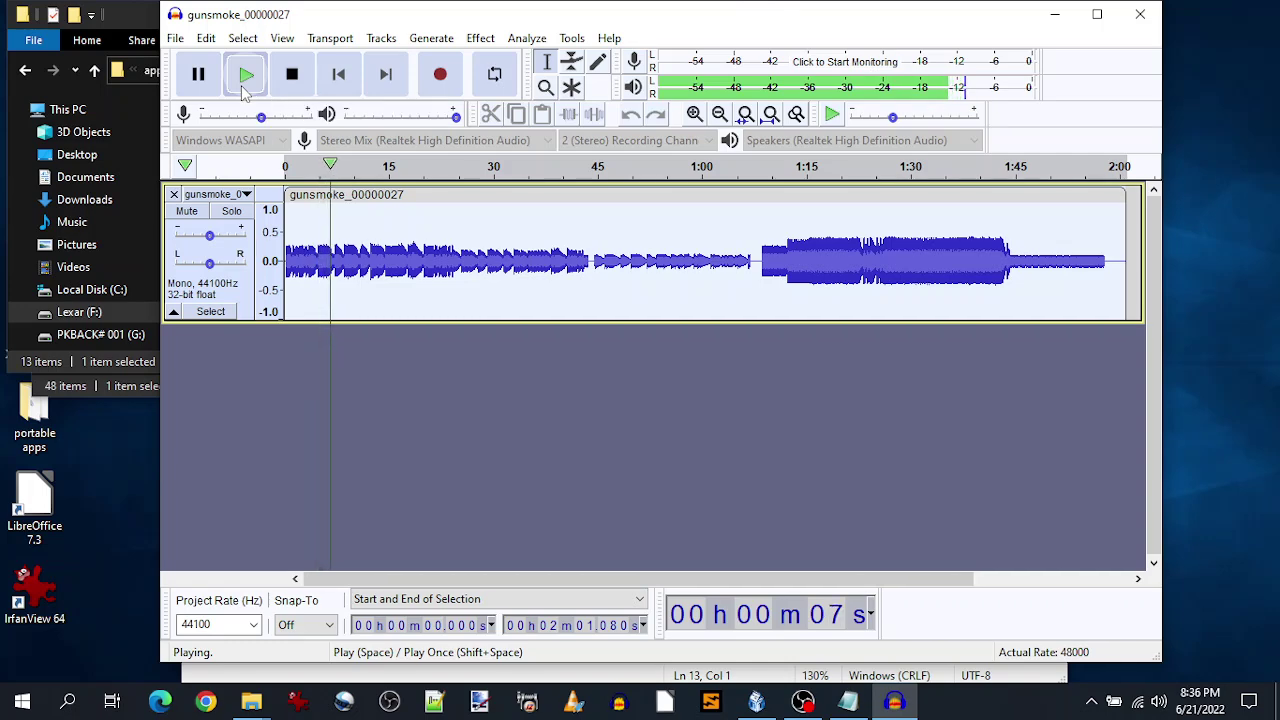
click(291, 74)
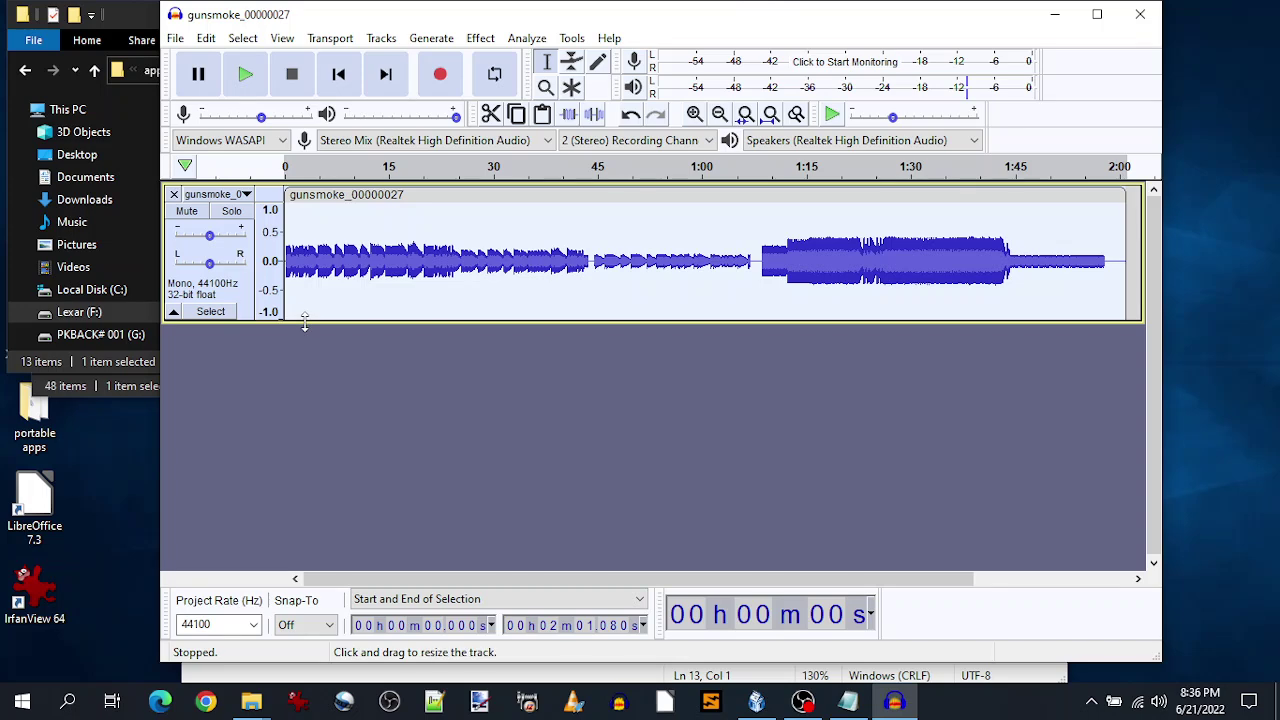
drag(303, 320, 298, 488)
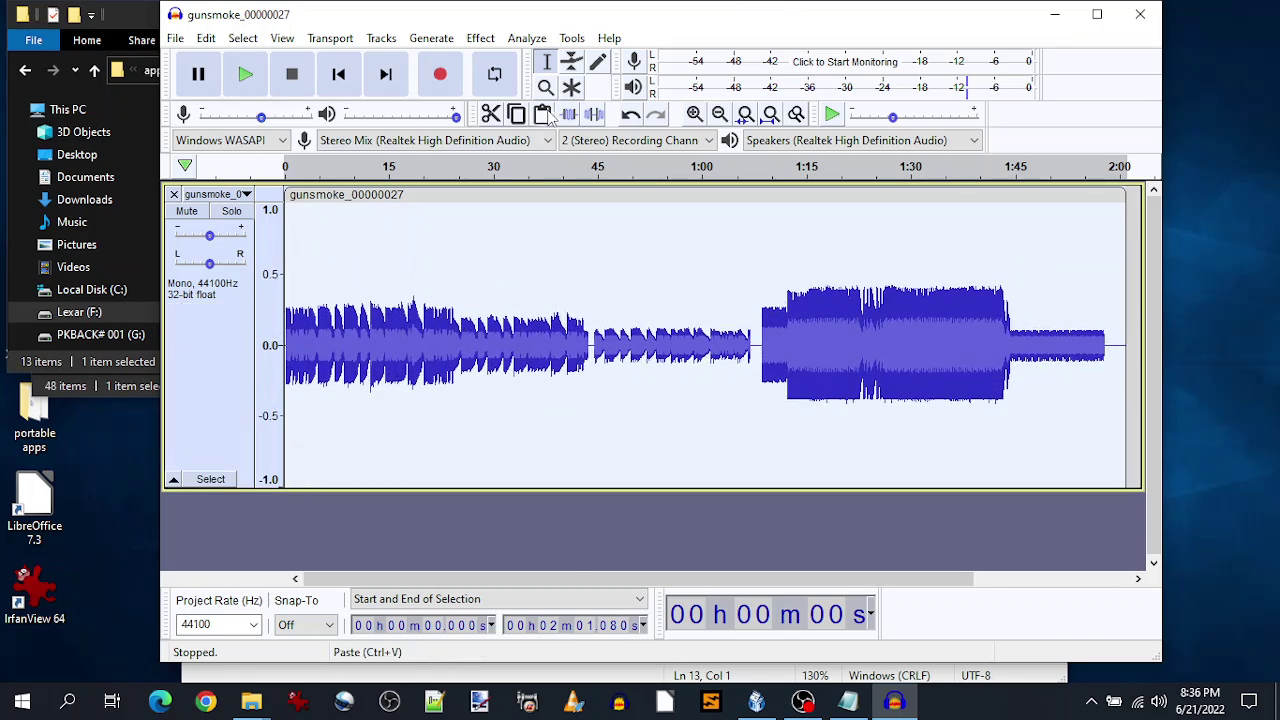
click(546, 87)
drag(349, 344, 264, 344)
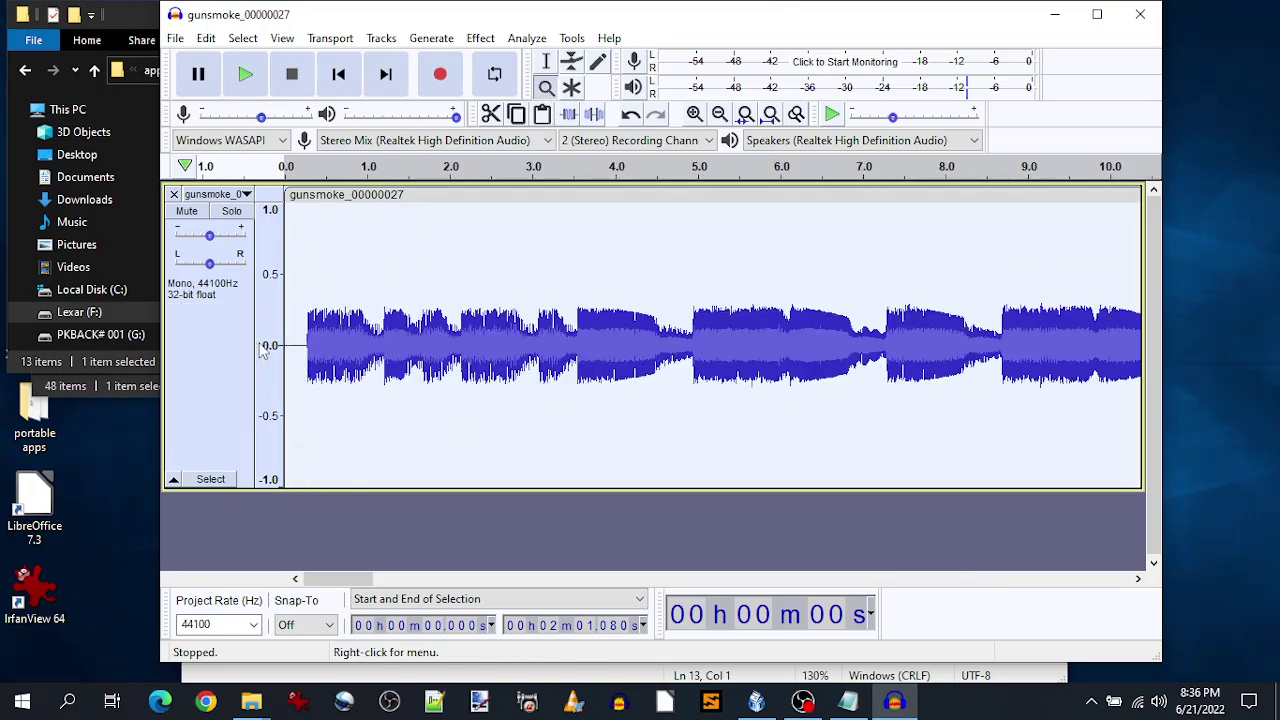
click(303, 168)
click(291, 84)
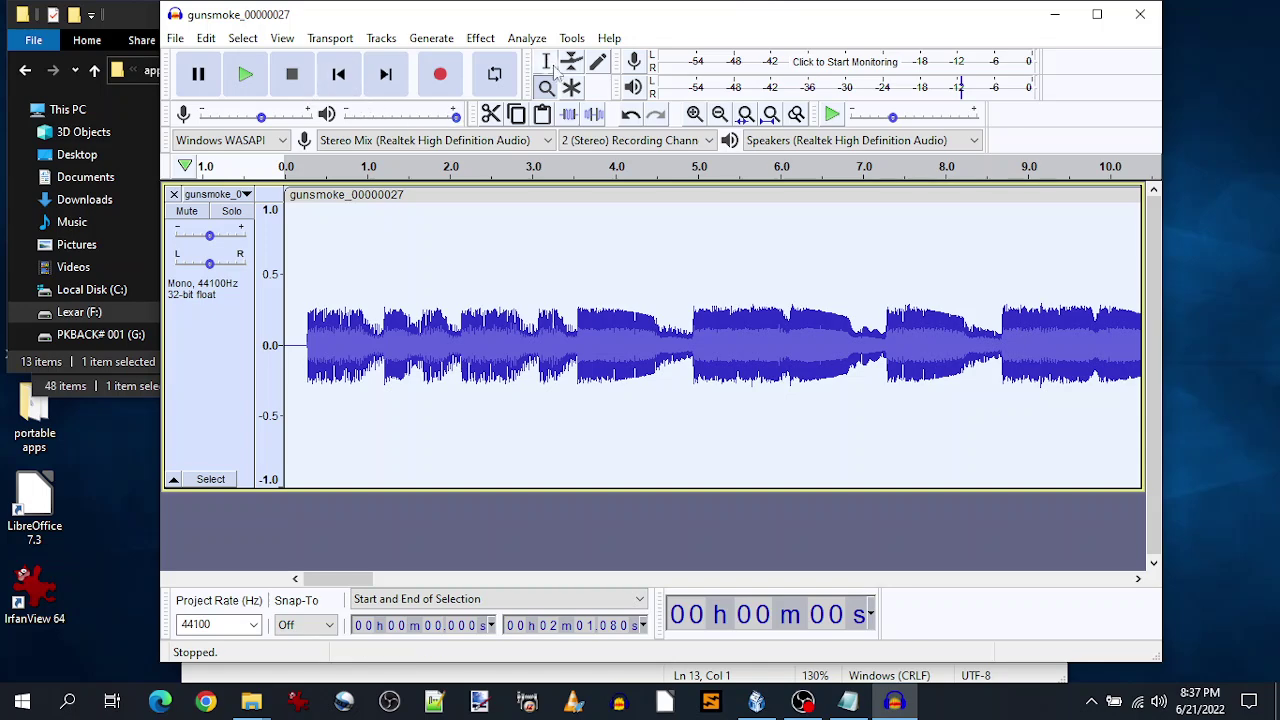
- Copy the mono track's audio from about 0.806 s to 1.203 s into a new Audacity project
click(551, 63)
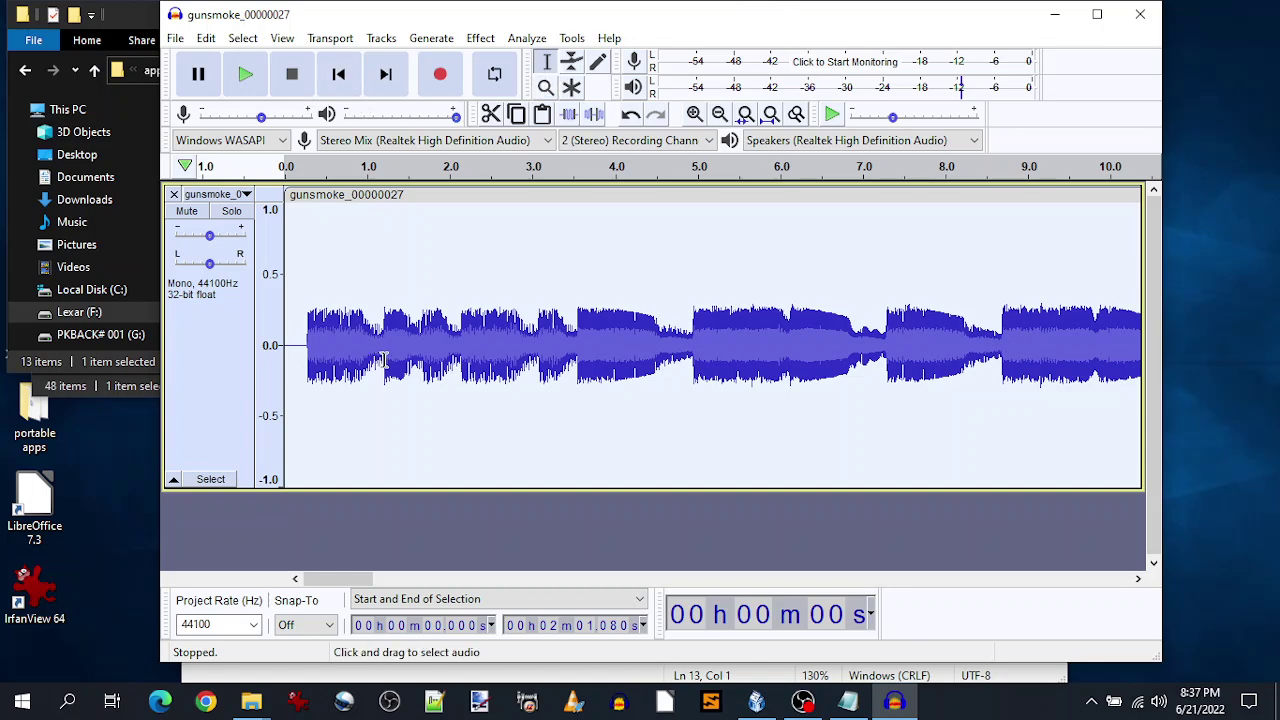
drag(383, 362, 351, 366)
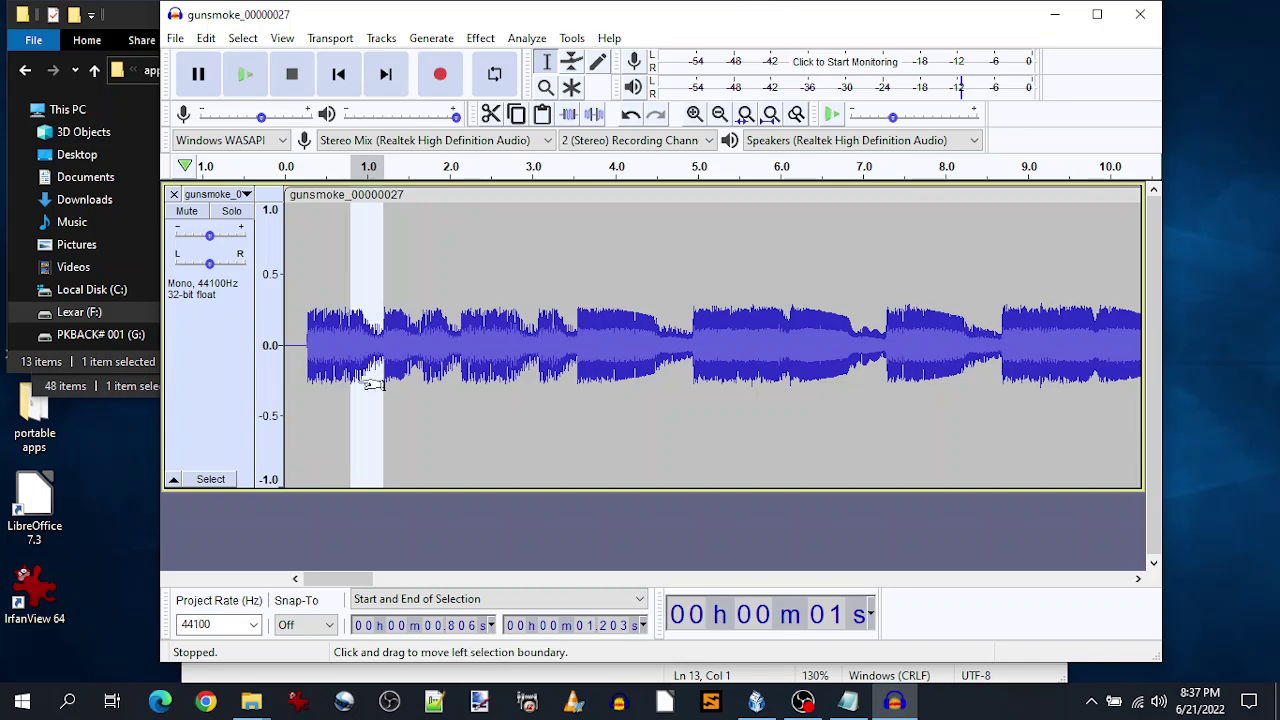
key(ctrl+n)
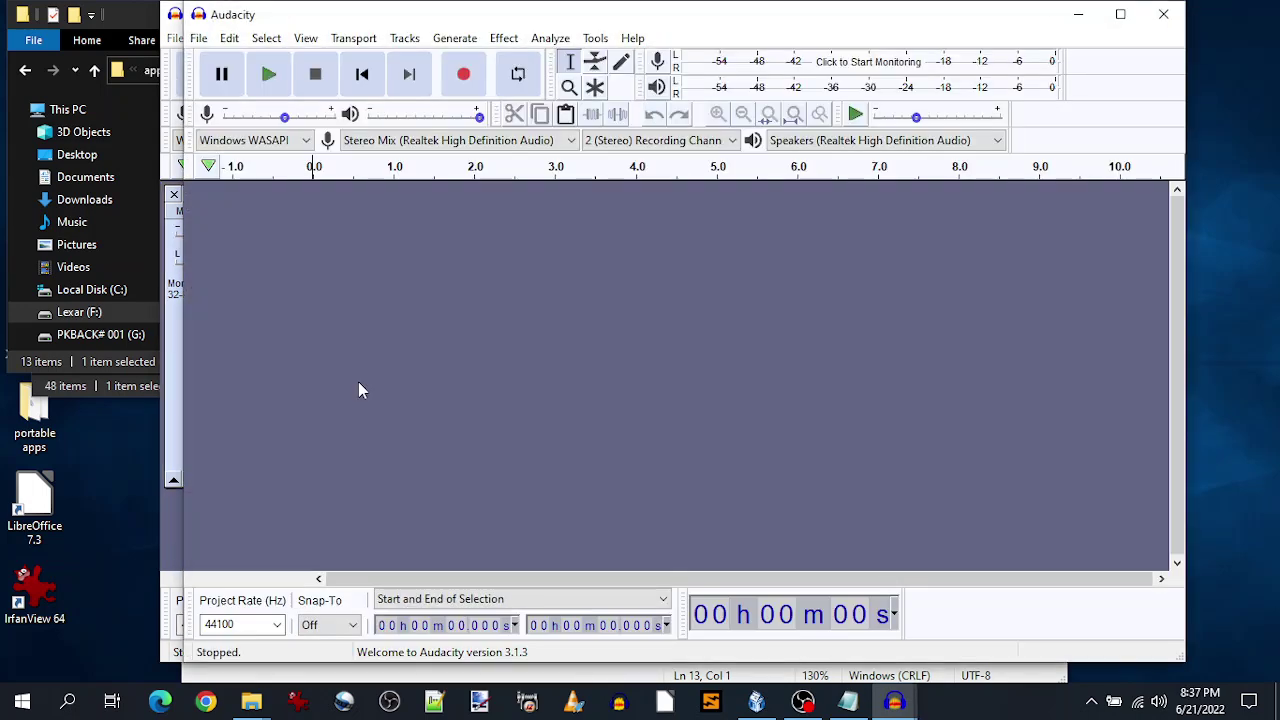
key(ctrl+v)
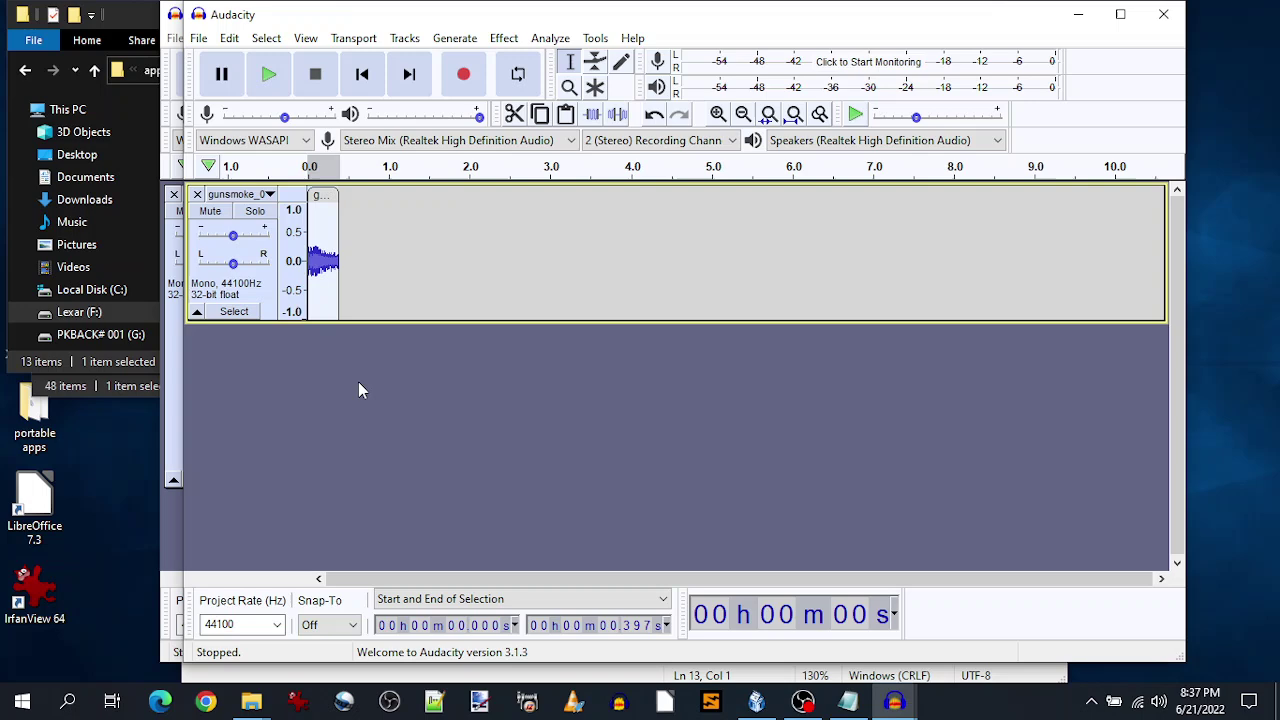
- Play the pasted clip from its start and inspect its waveform up close
click(381, 316)
drag(371, 320, 373, 513)
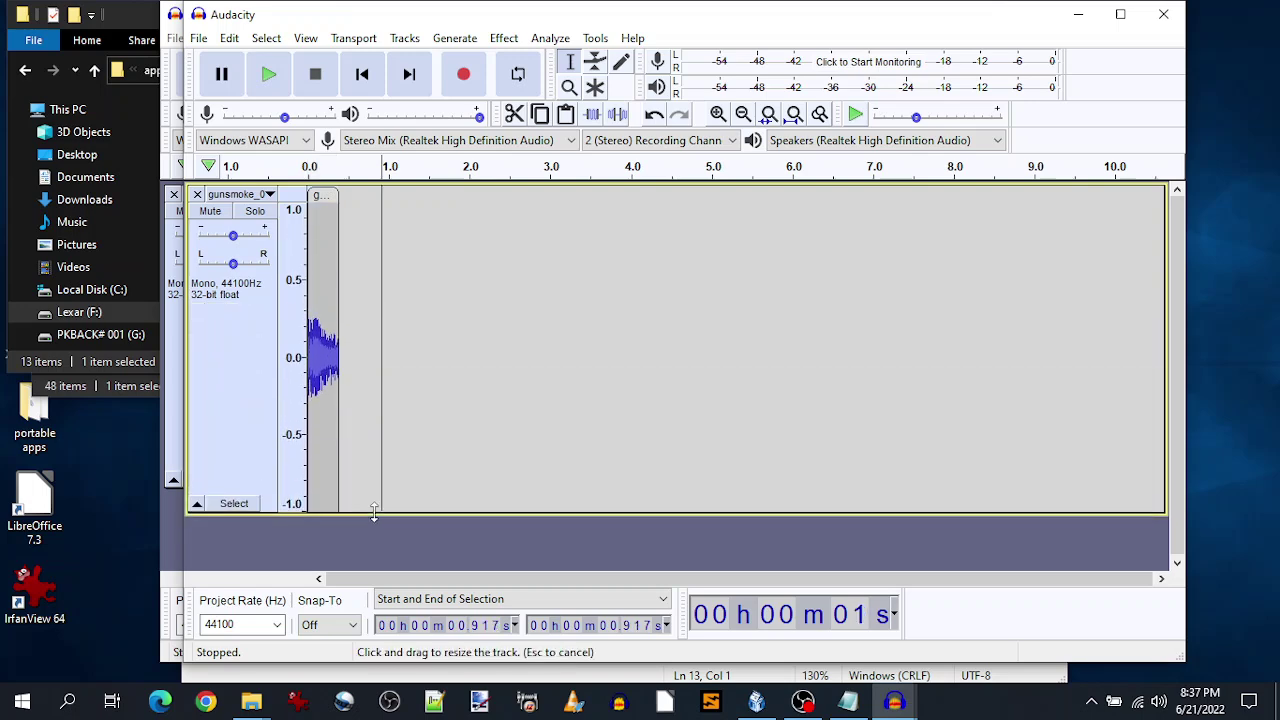
click(569, 87)
drag(308, 318, 345, 312)
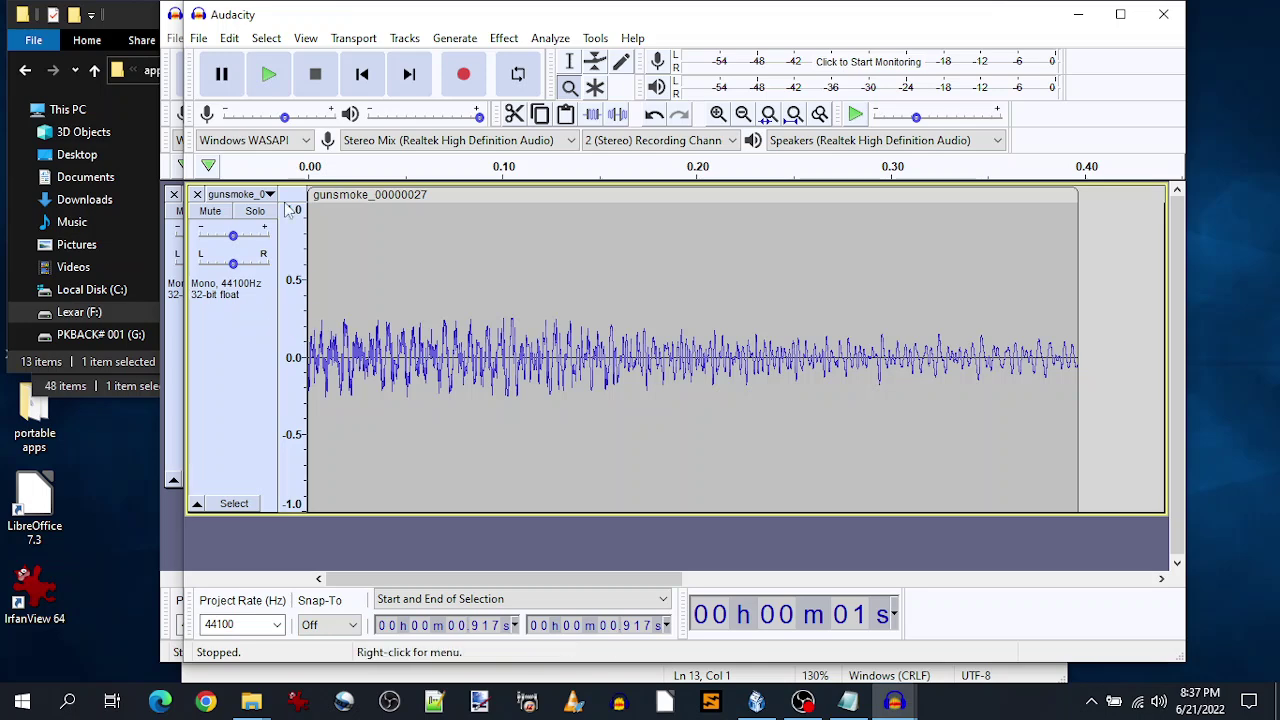
click(270, 78)
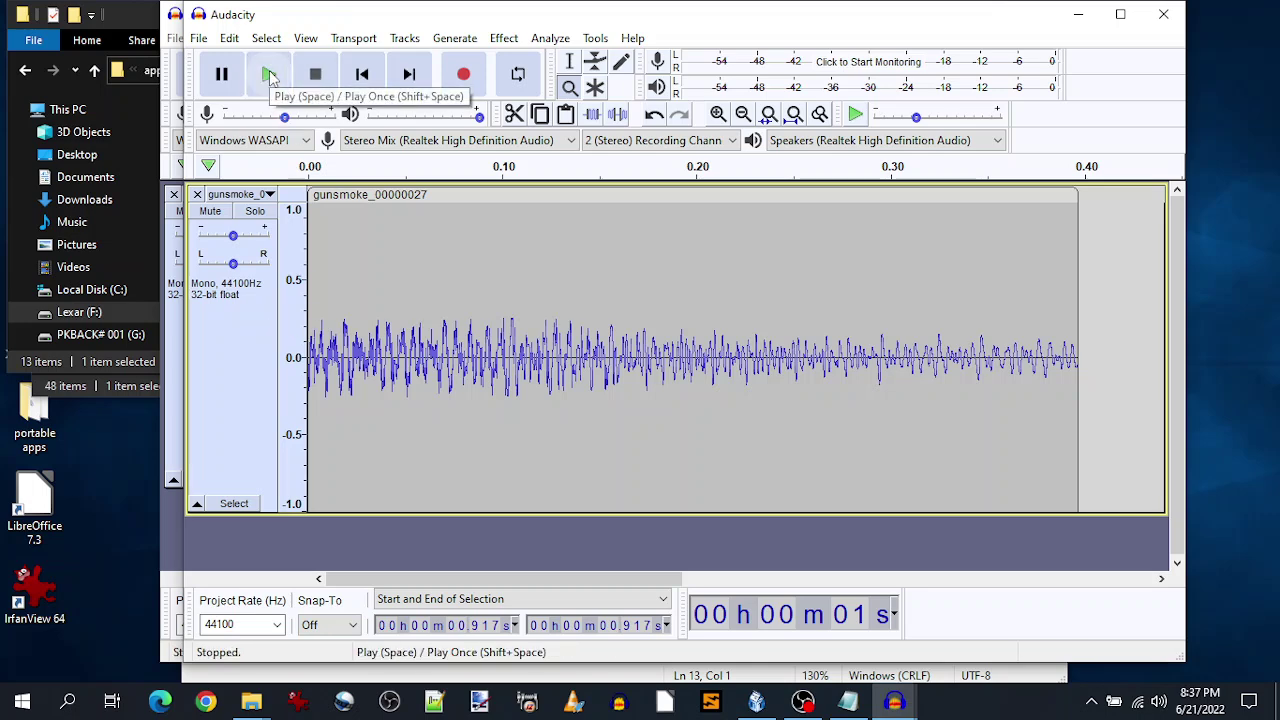
click(362, 74)
click(270, 74)
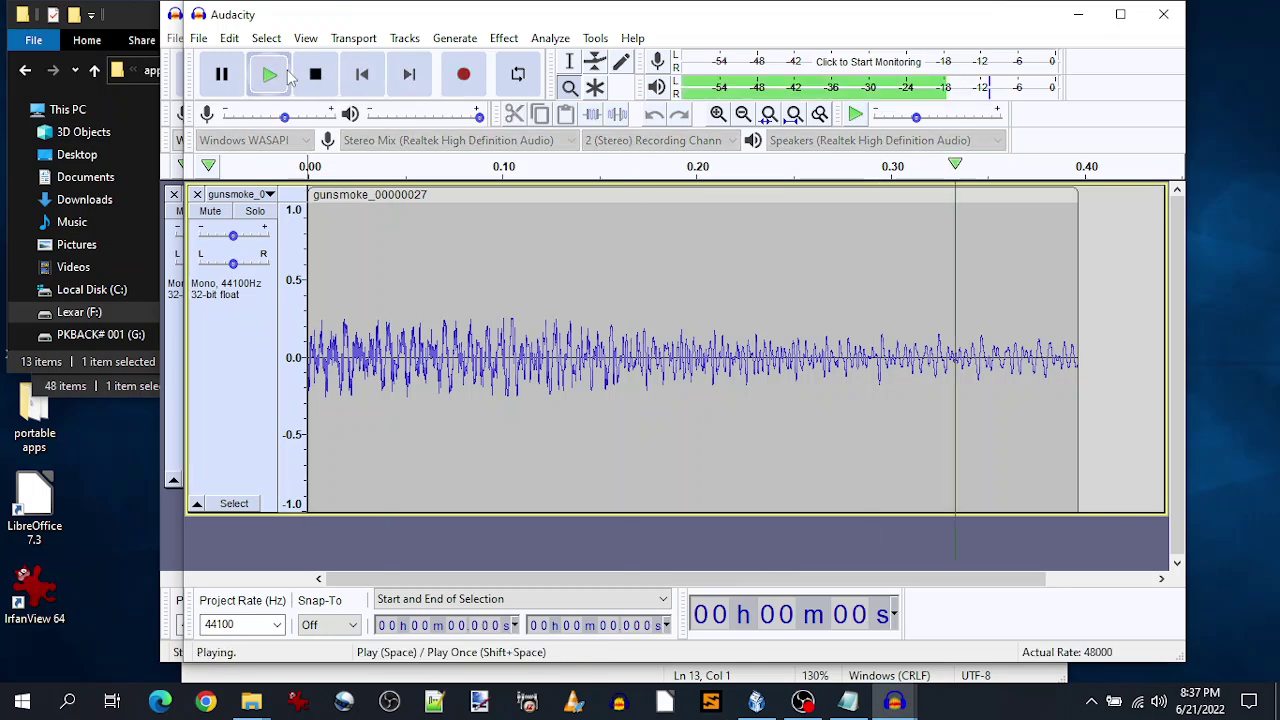
click(270, 74)
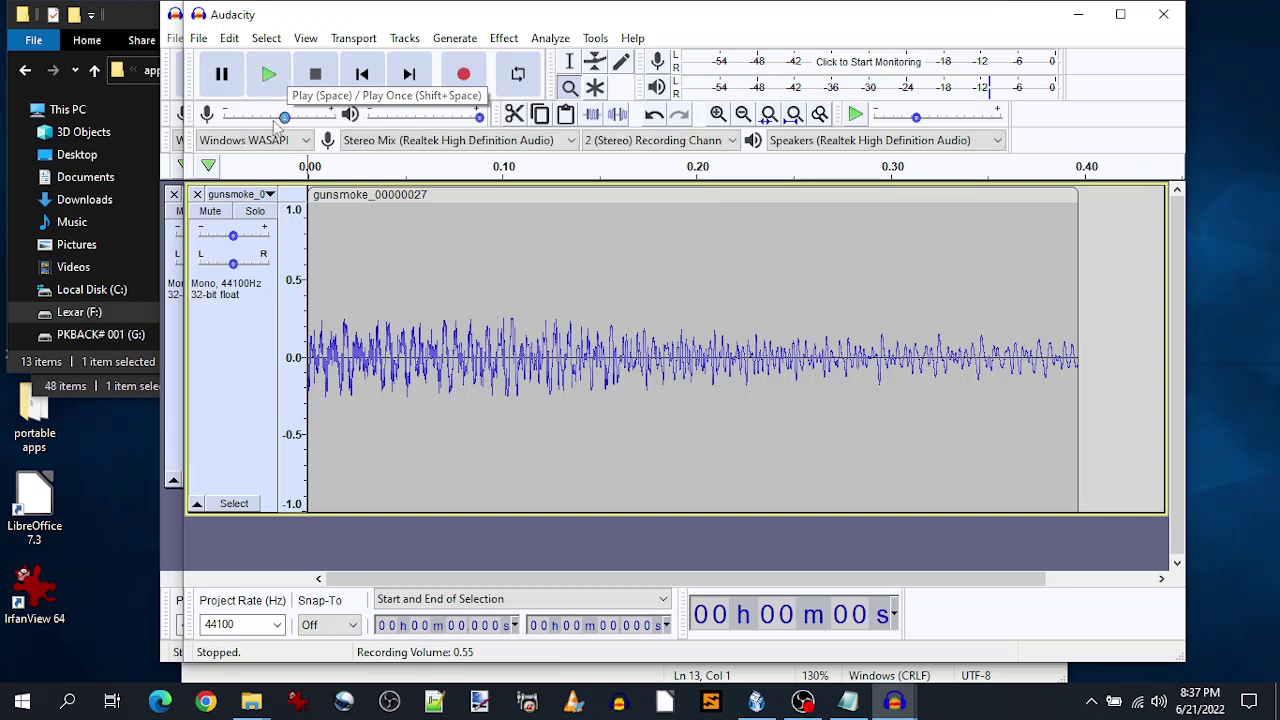
- Open the WAV export settings for the isolated clip
click(199, 38)
mouse_move(265, 178)
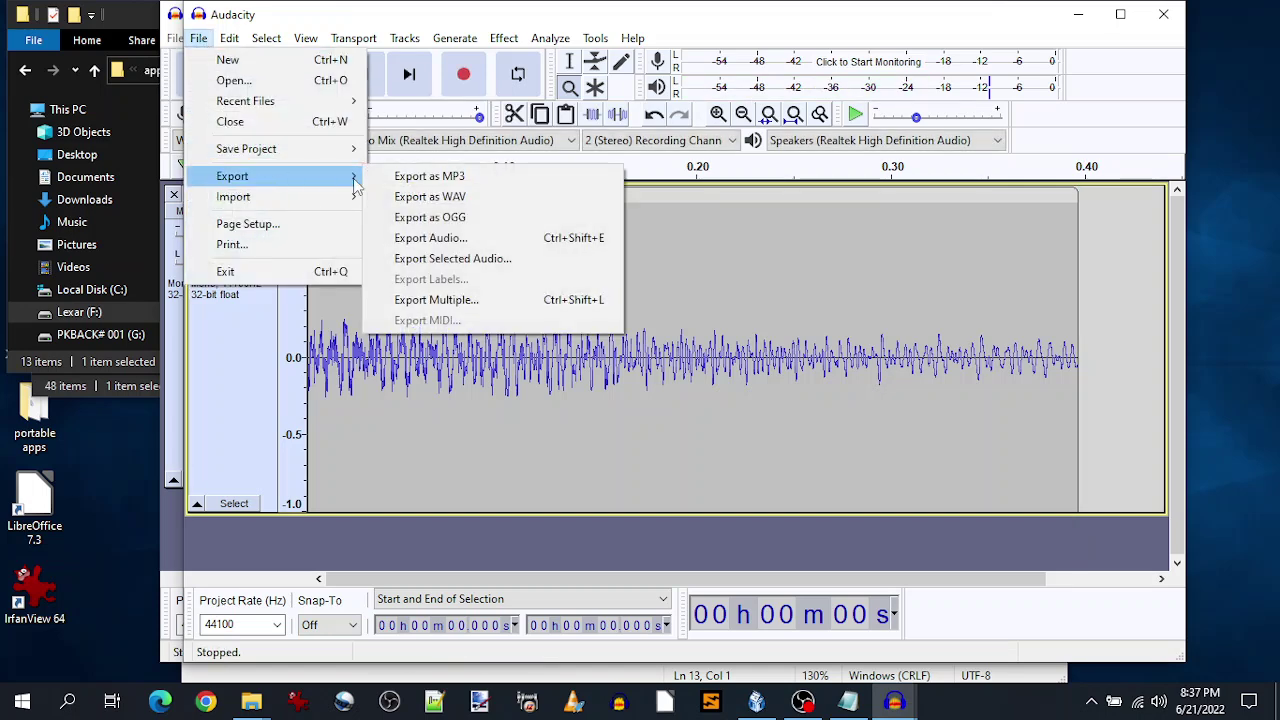
click(428, 200)
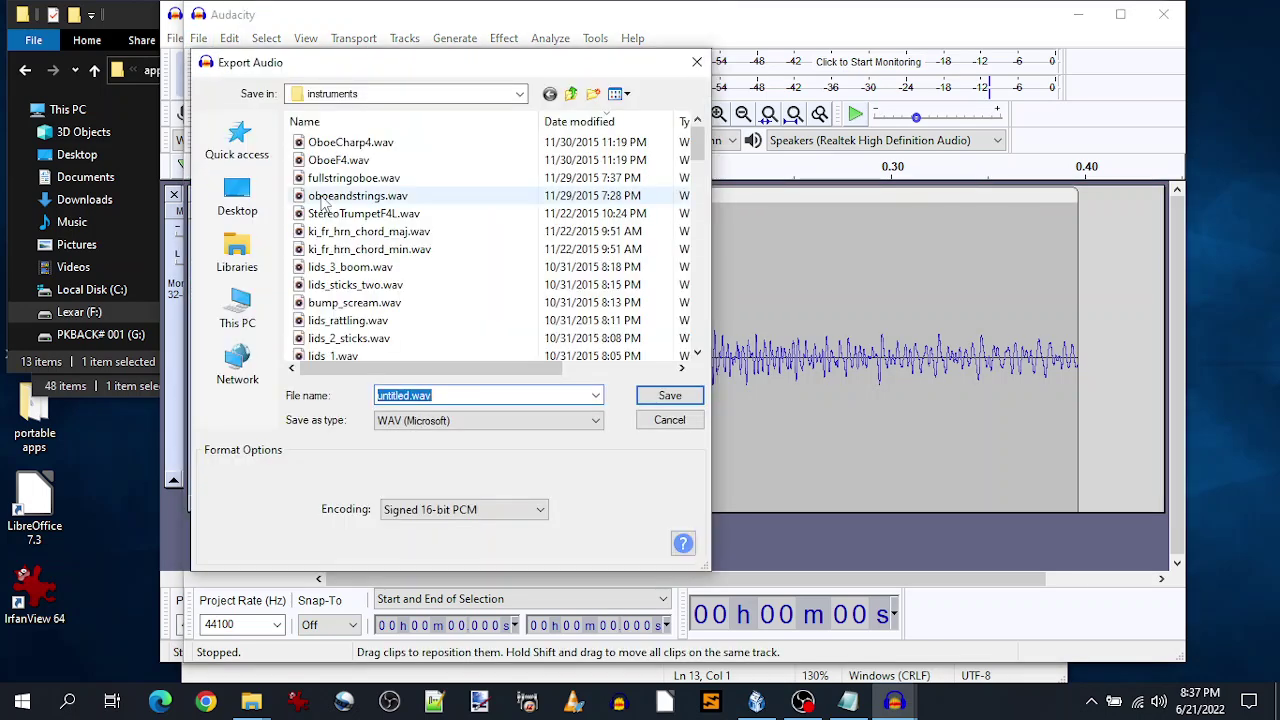
- Switch to Notepad and add the line "i export the waw with the level number and sample ref number"
click(432, 676)
text(i)
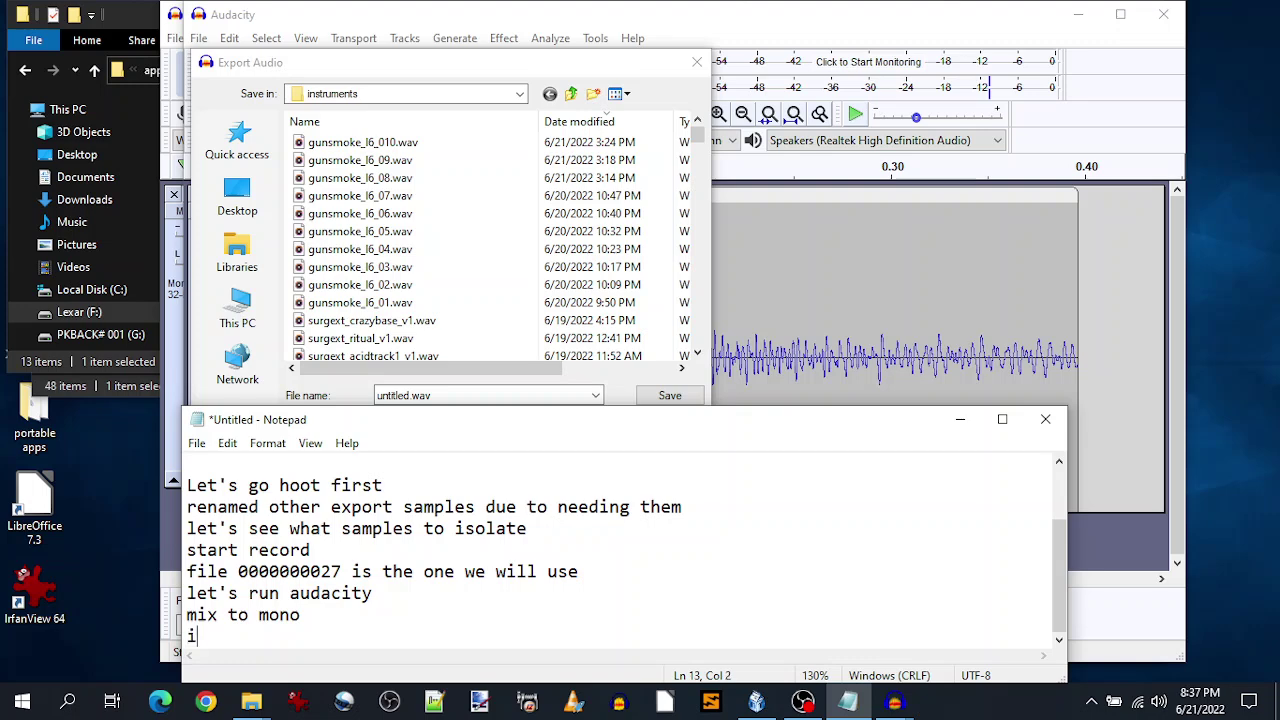
text( export the was)
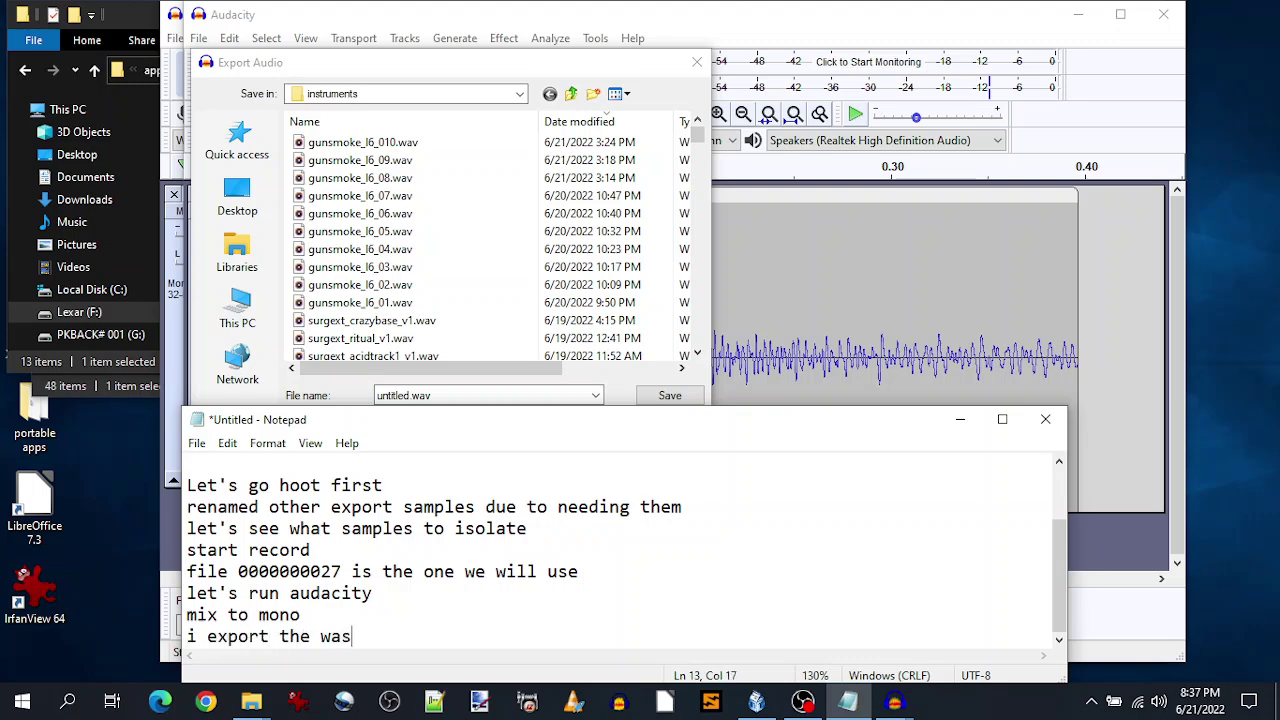
key(BackSpace)
key(BackSpace)
text(w with the lev)
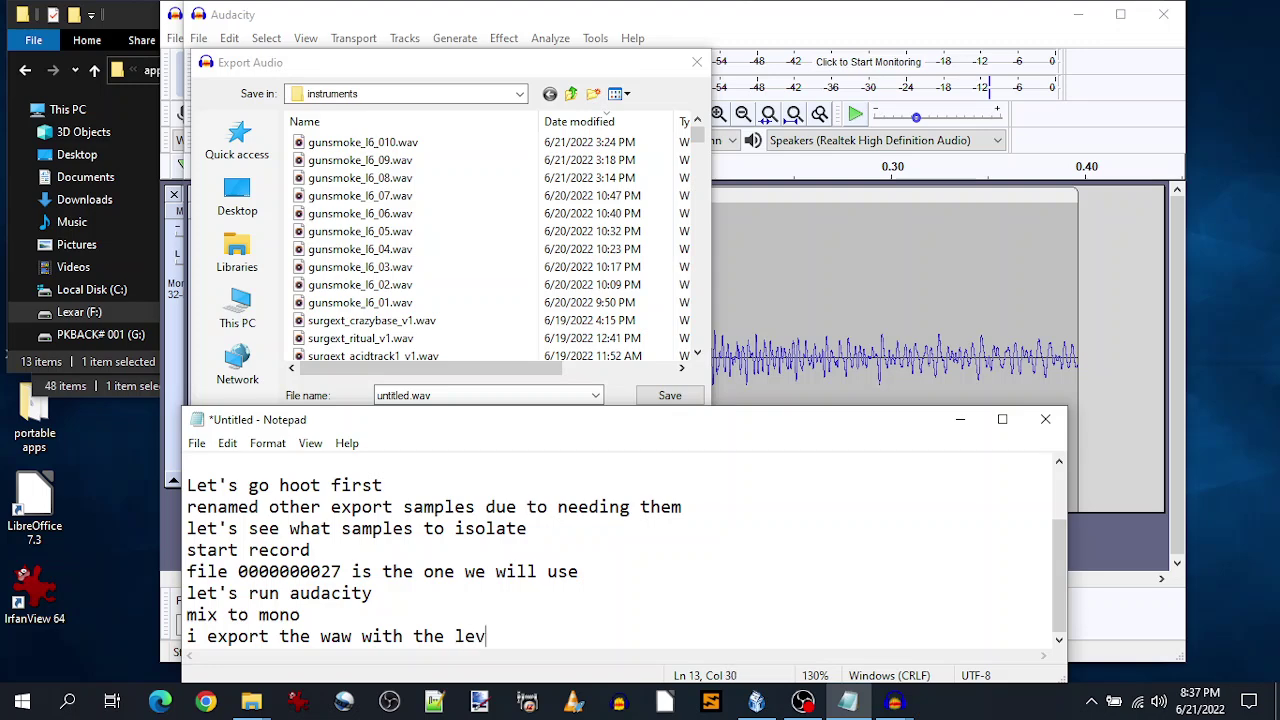
text(el number and sa)
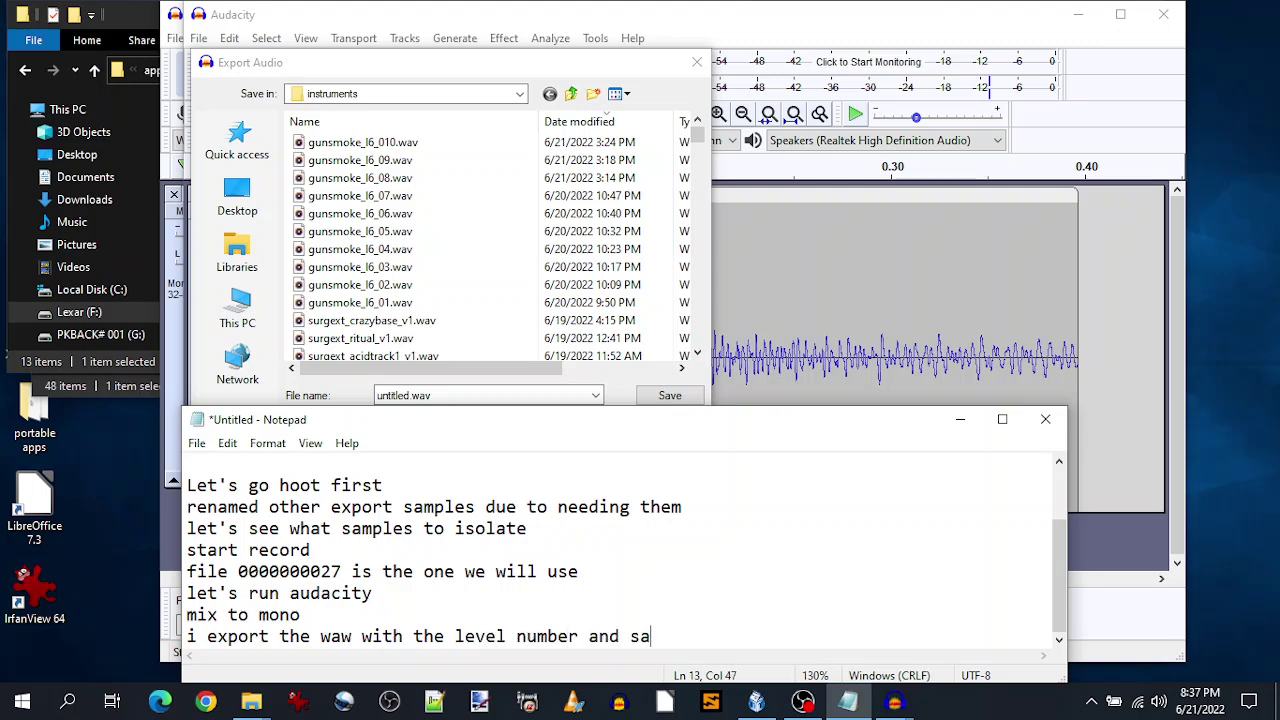
text(mple ref numb)
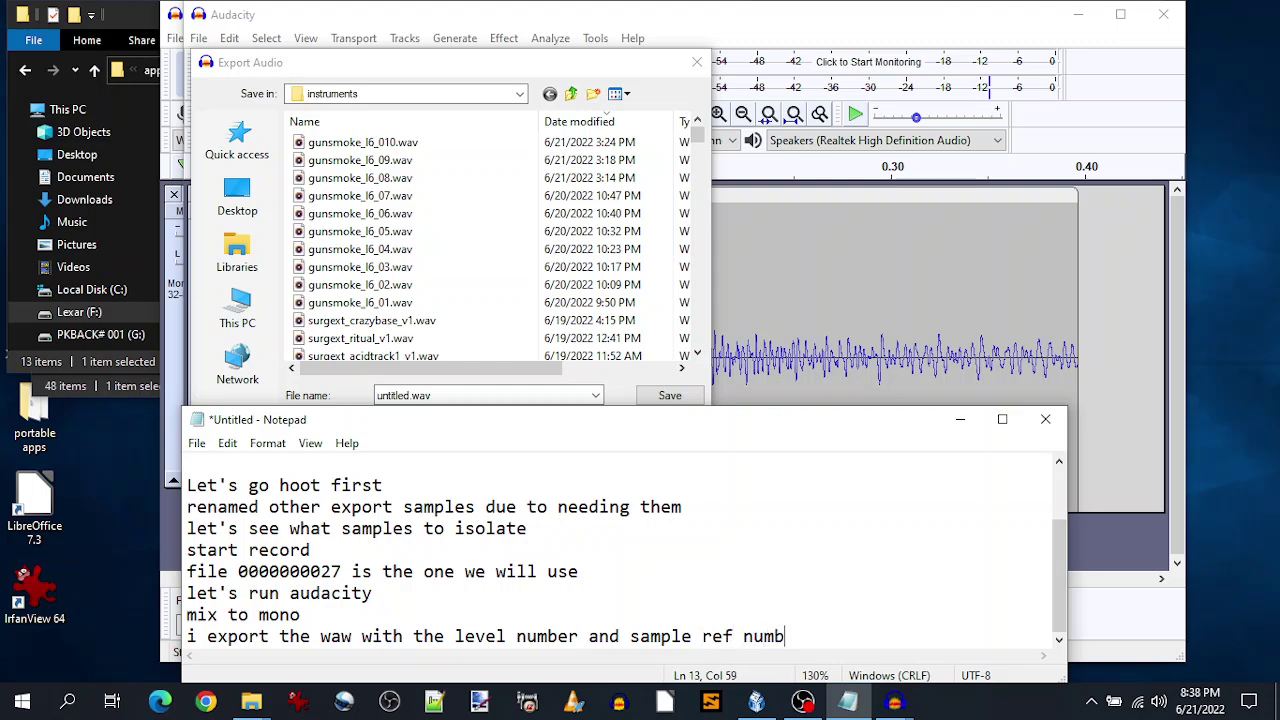
text(er)
- Export the isolated clip as gunsmoke_l3_01.wav in the instruments folder with blank metadata, and remove its track from the project
click(315, 56)
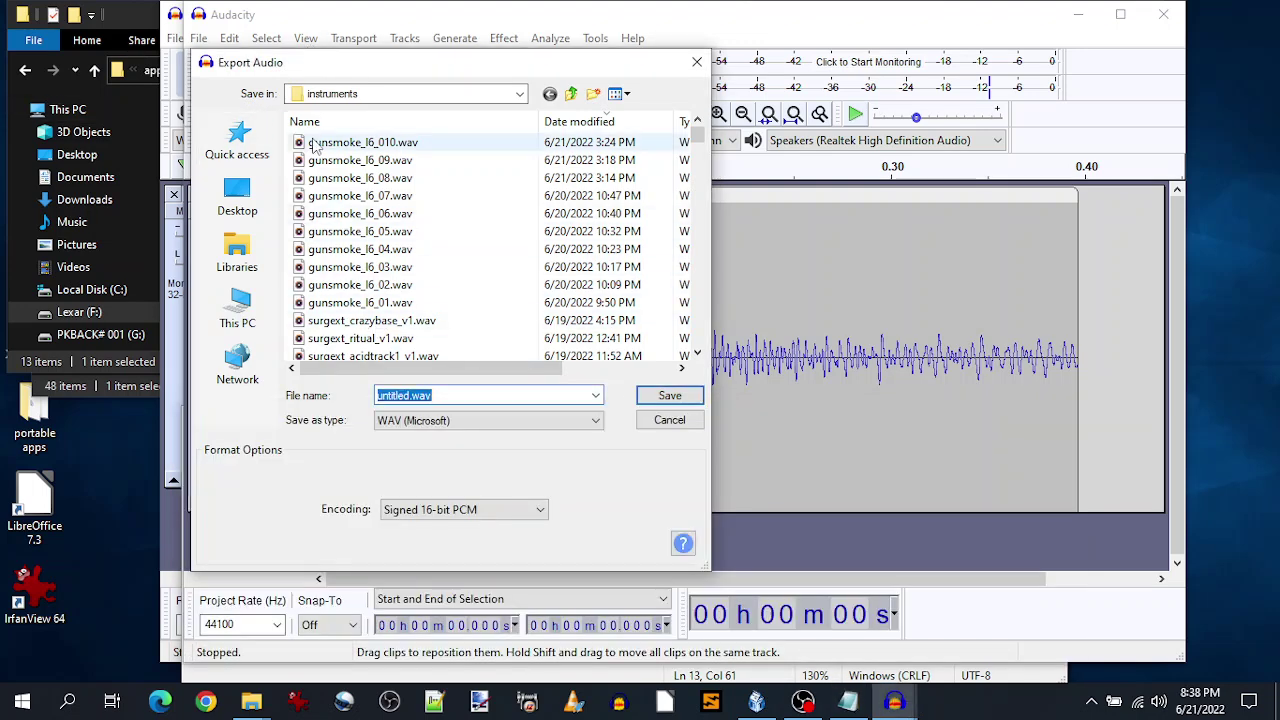
click(322, 178)
click(432, 397)
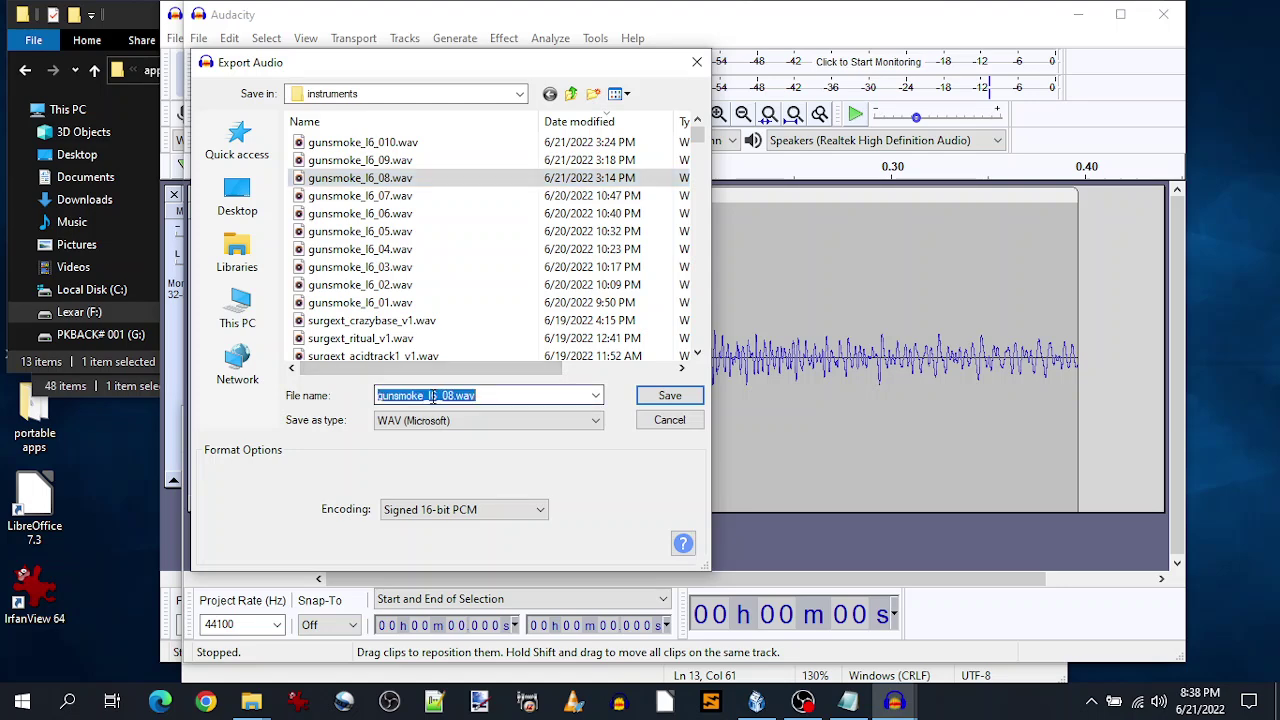
click(432, 396)
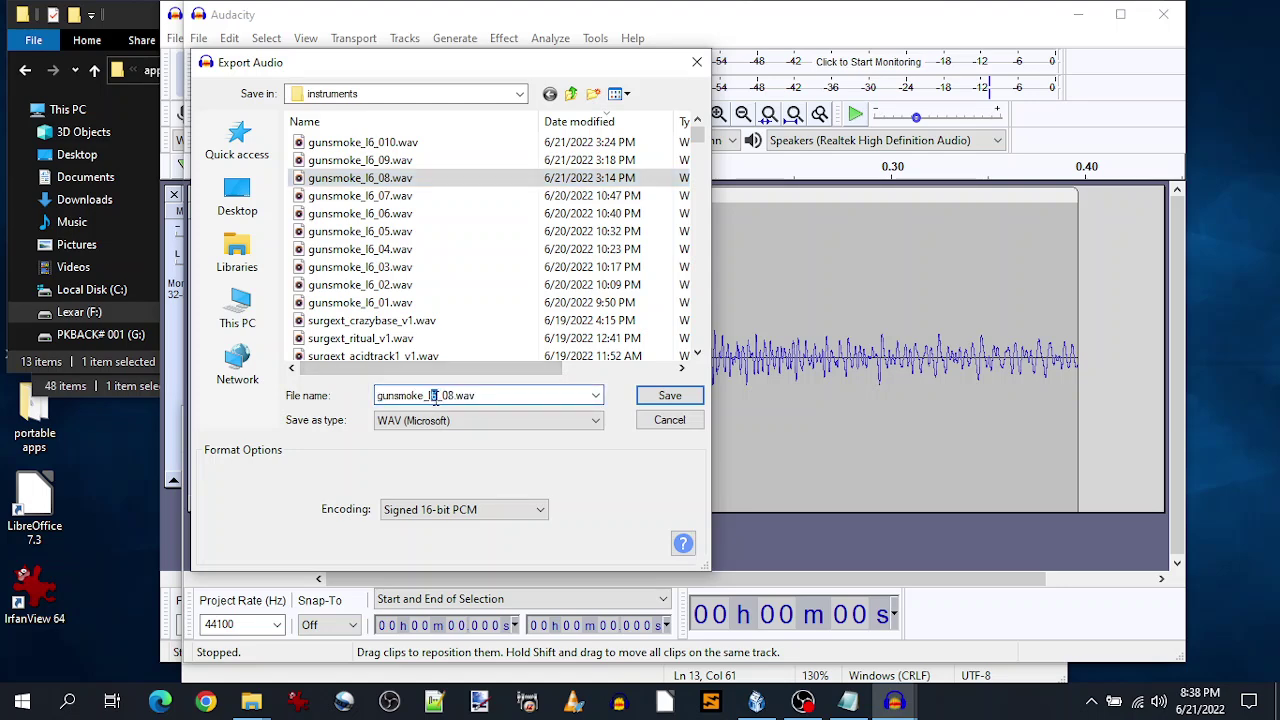
key(Delete)
text(3)
click(668, 396)
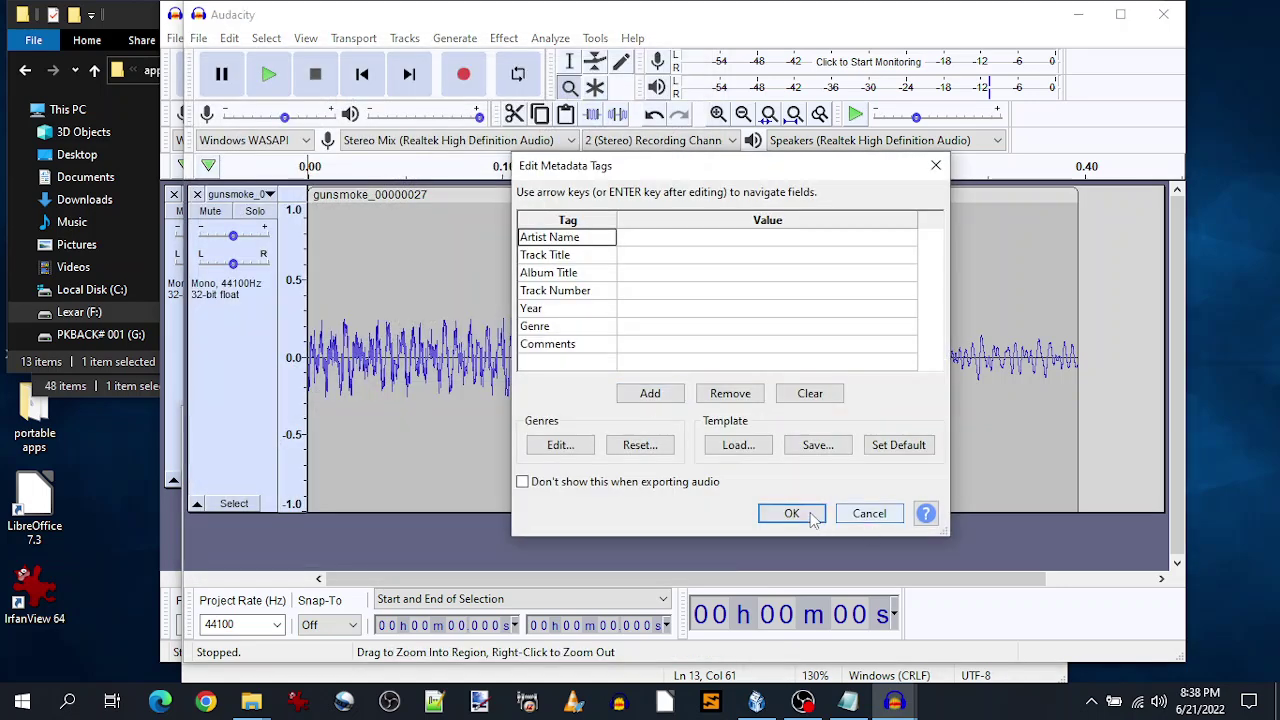
click(858, 514)
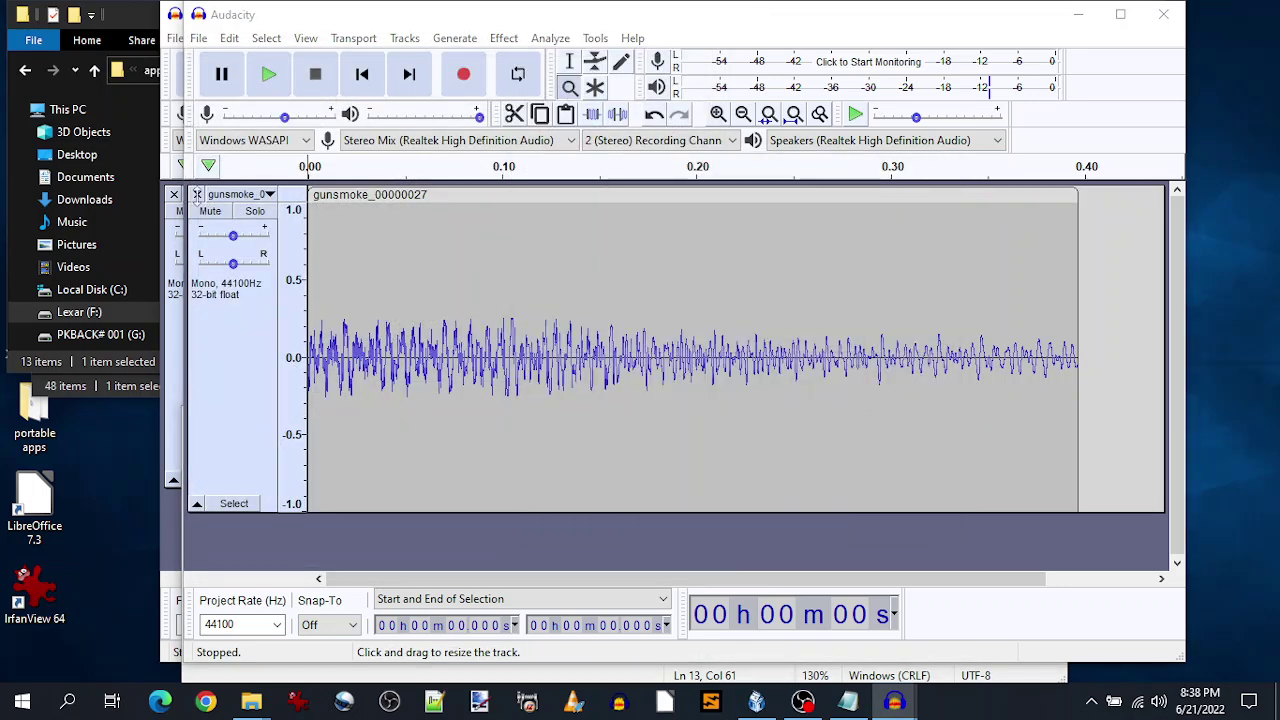
click(197, 194)
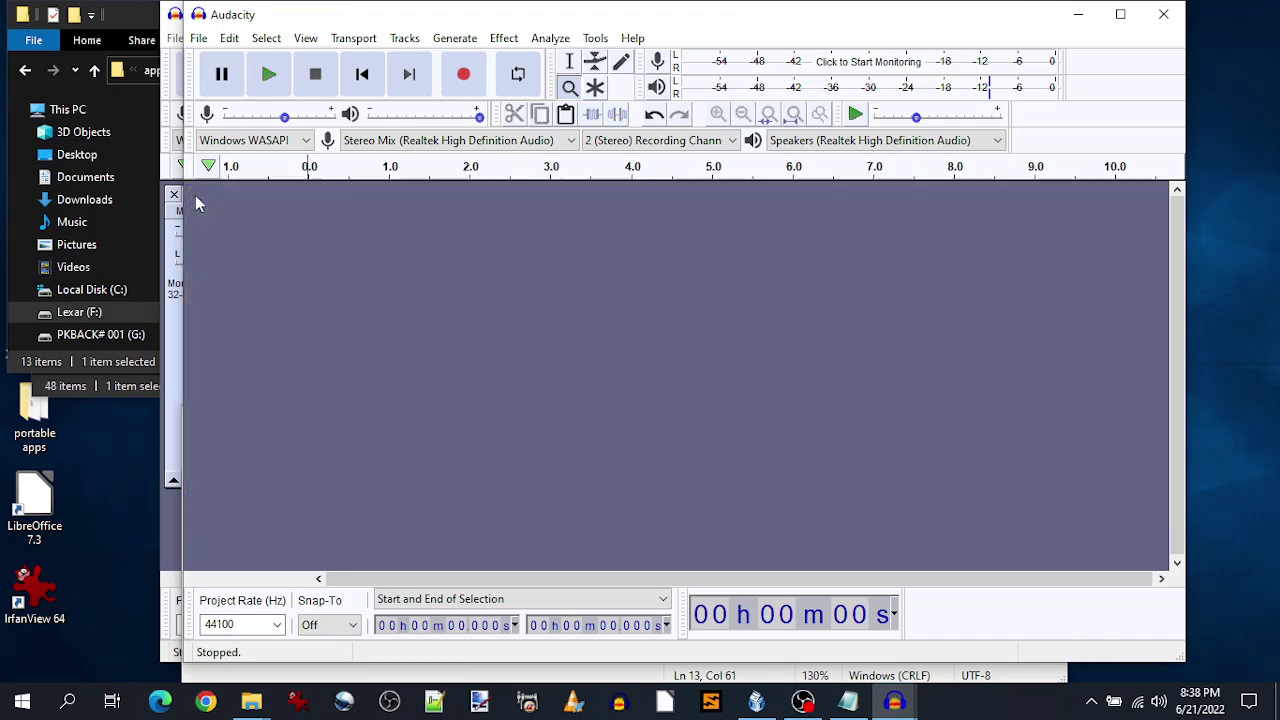
- Return to the gunsmoke_00000027 recording and play it from several points to find the next instrument sample
key(ctrl+z)
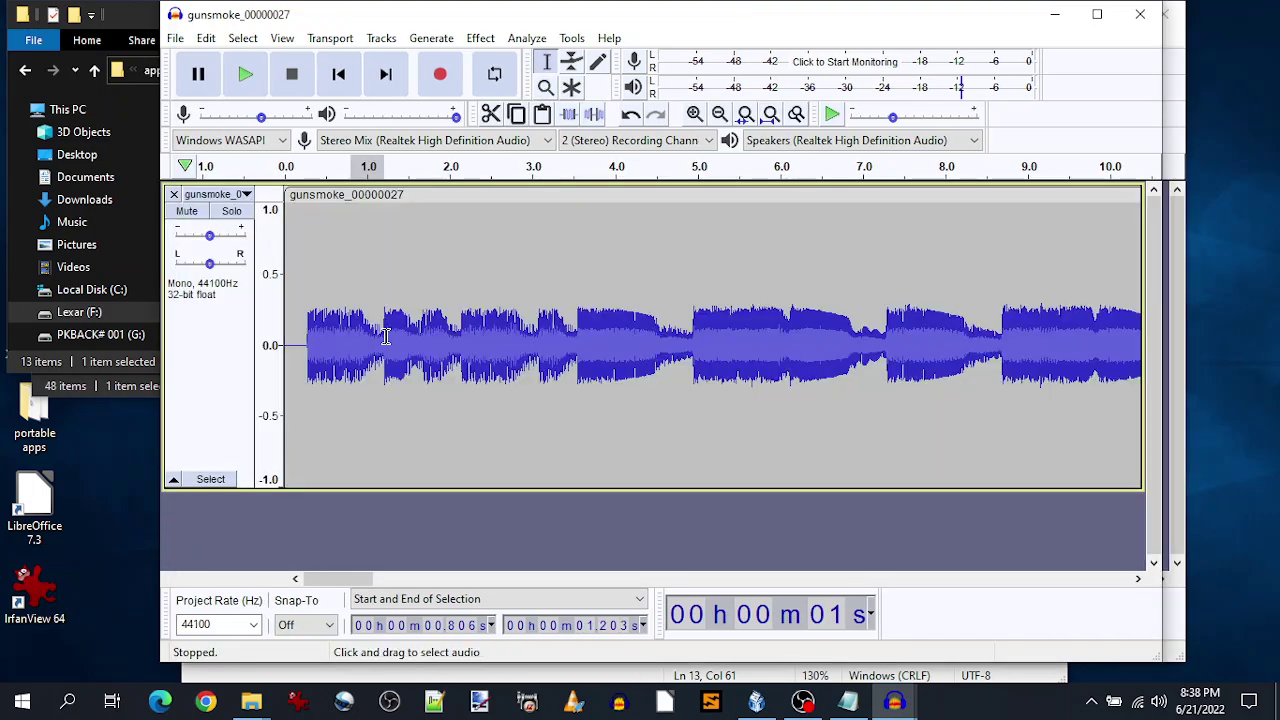
click(329, 170)
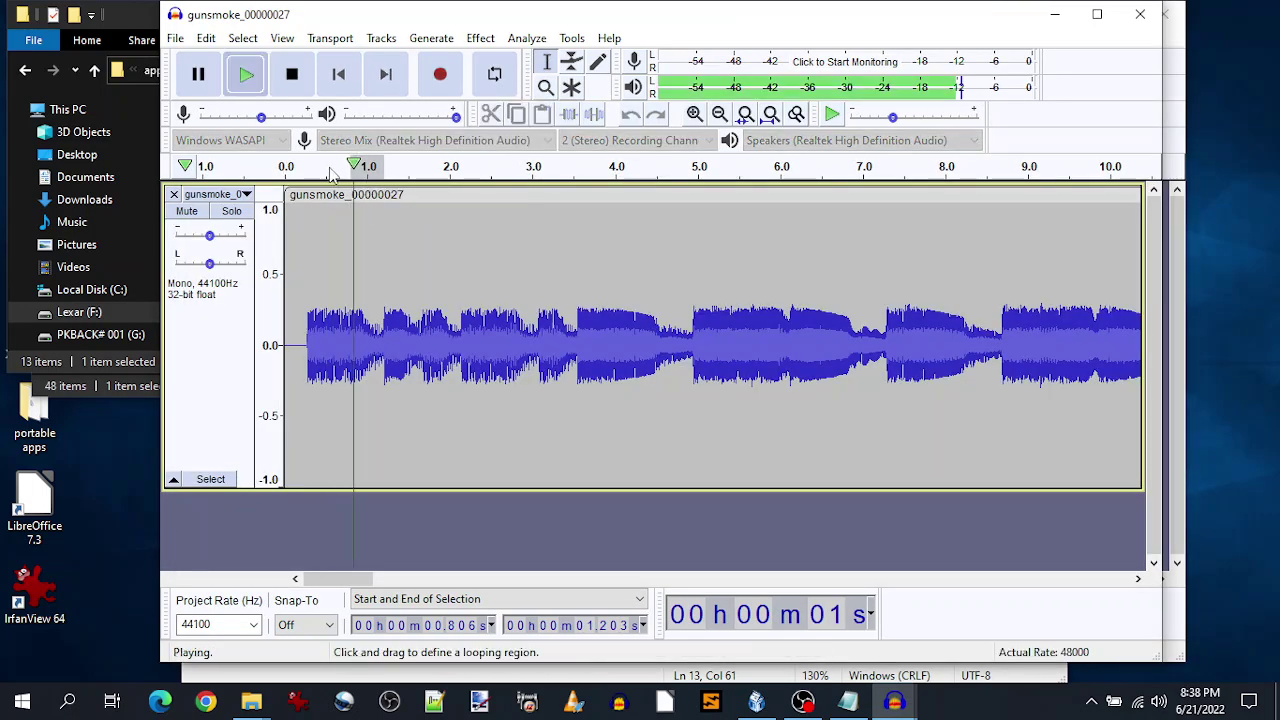
click(498, 170)
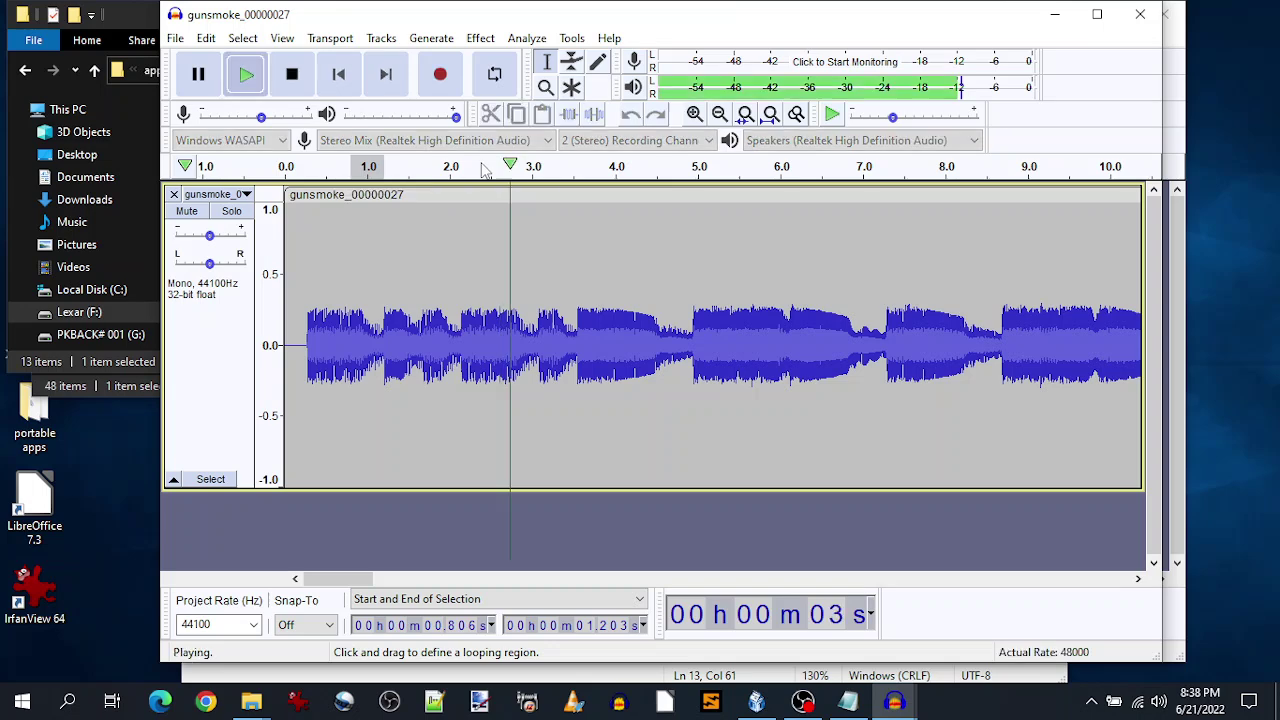
key(space)
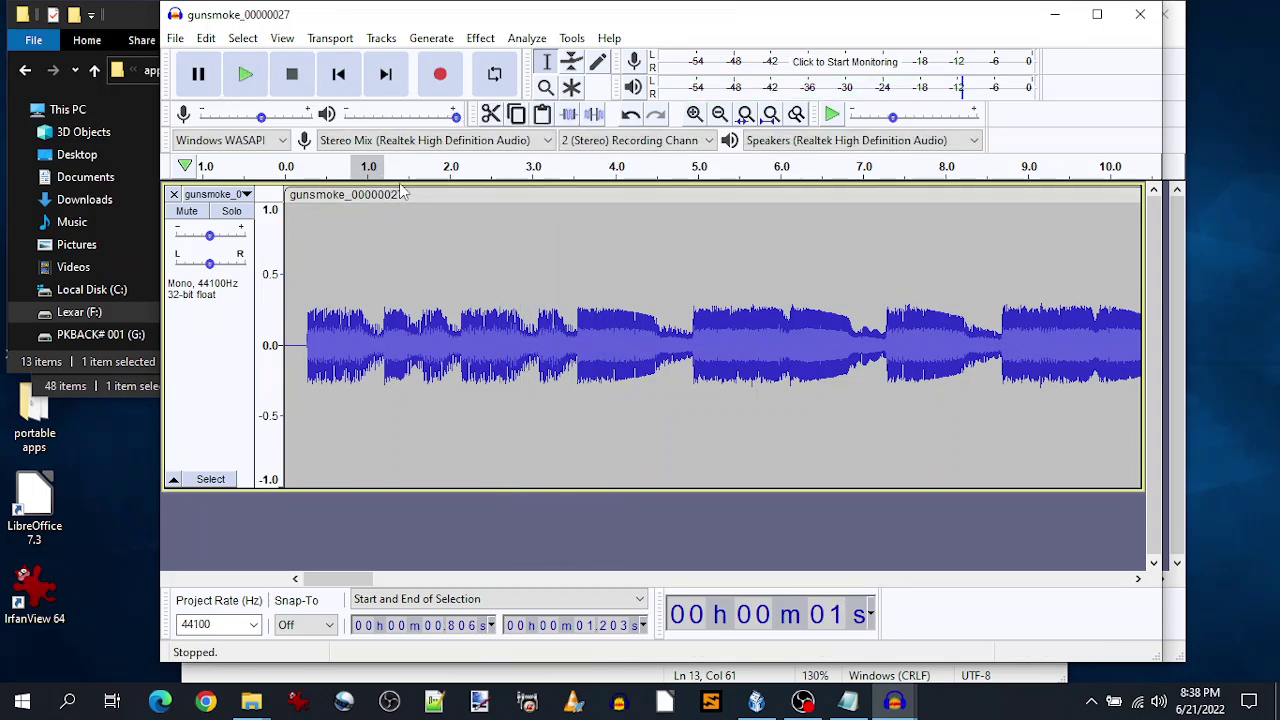
click(498, 176)
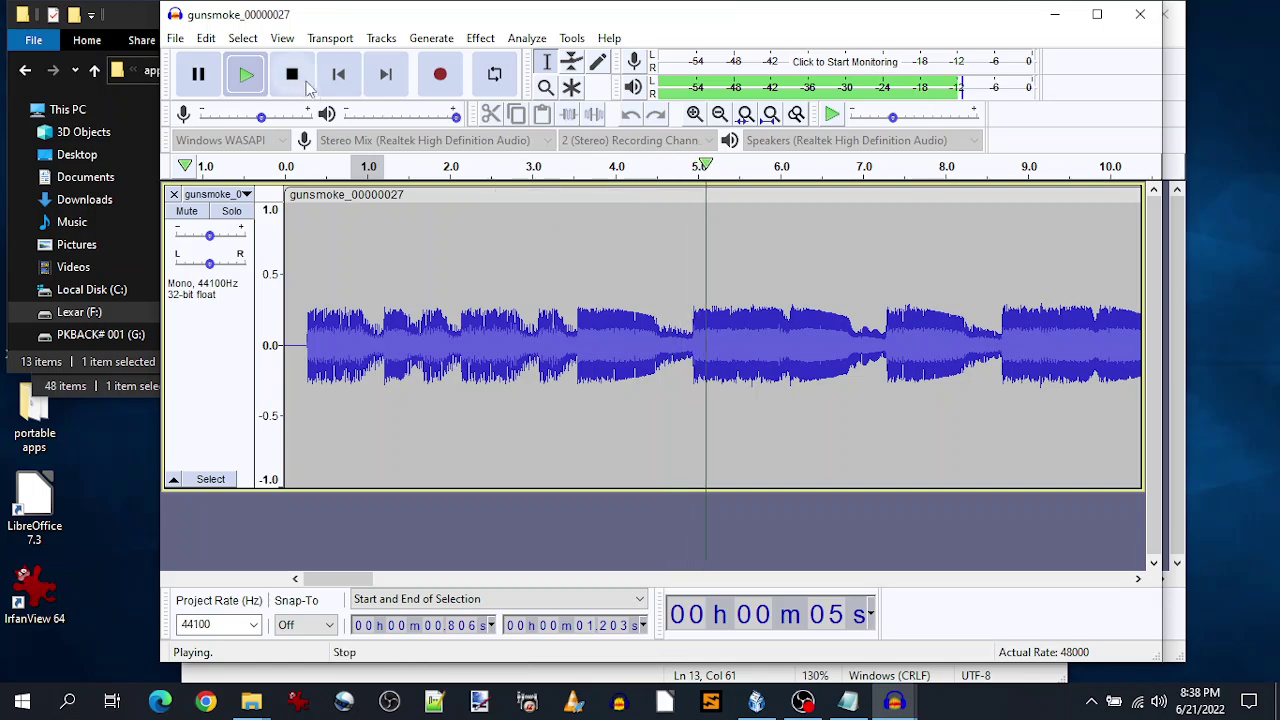
click(274, 78)
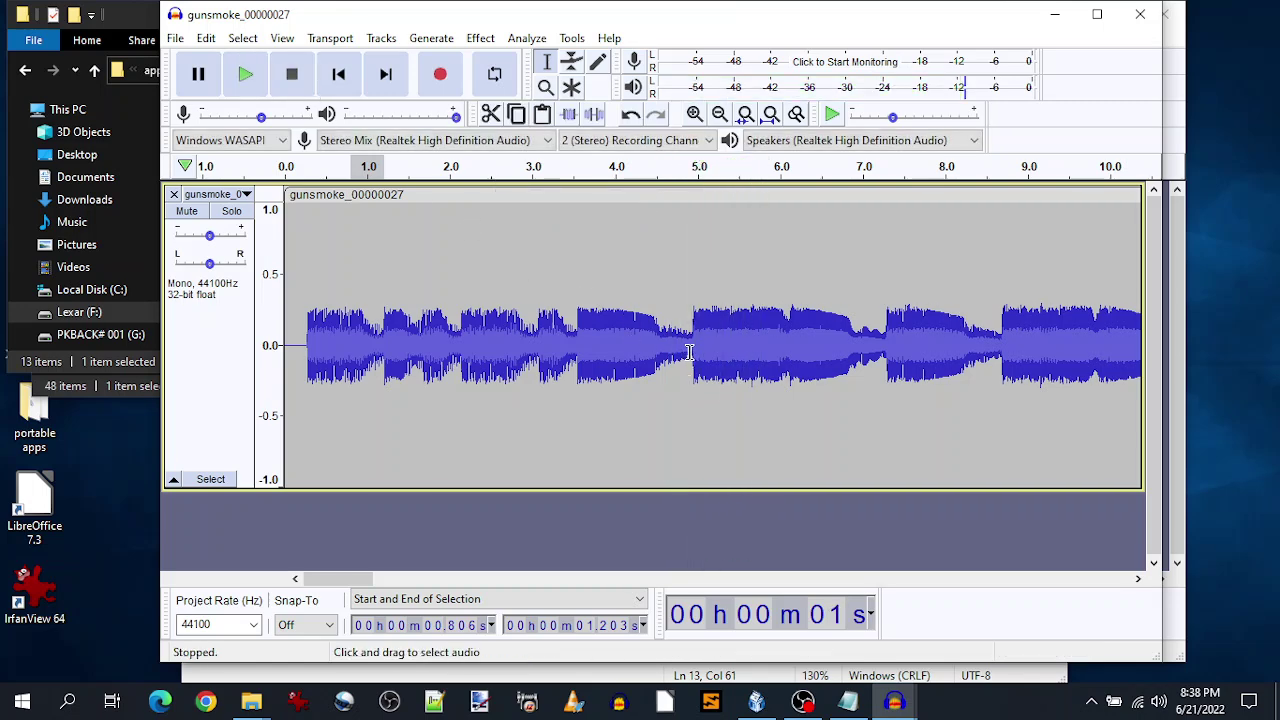
- Copy the recording's audio from about 3.086 s to 3.574 s into the empty project and enlarge the pasted track's height
drag(690, 360, 595, 360)
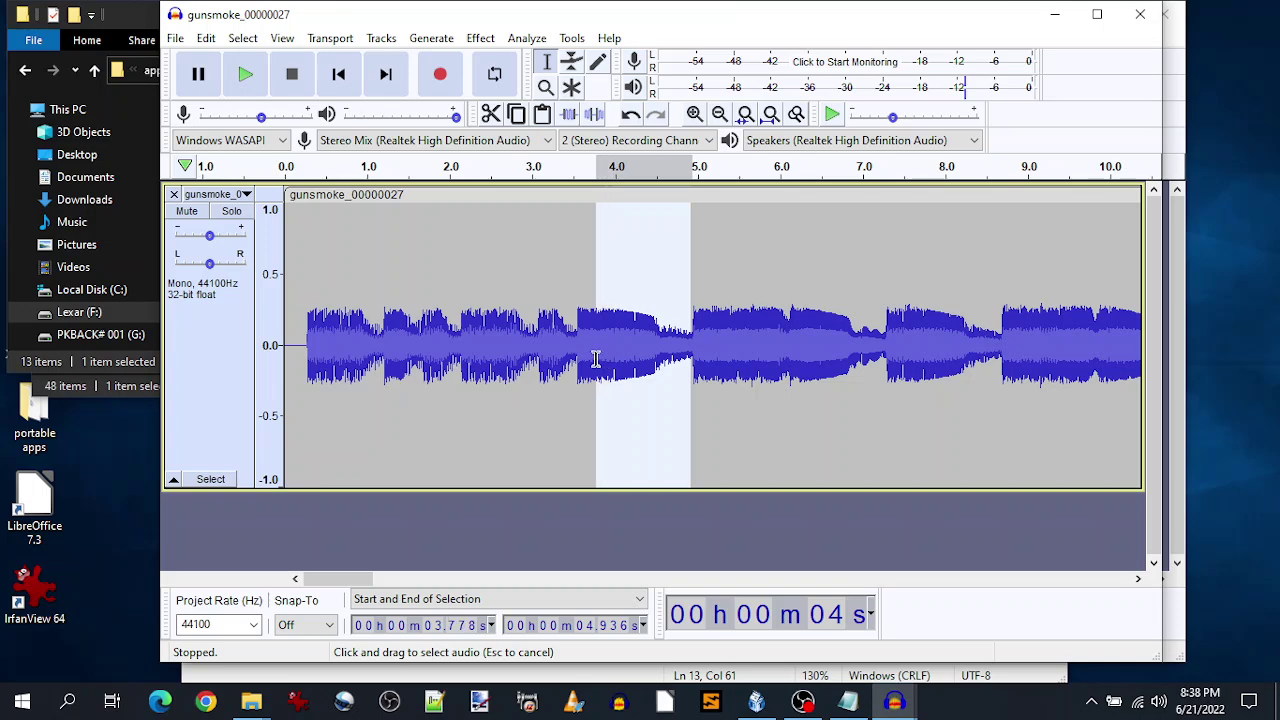
click(245, 74)
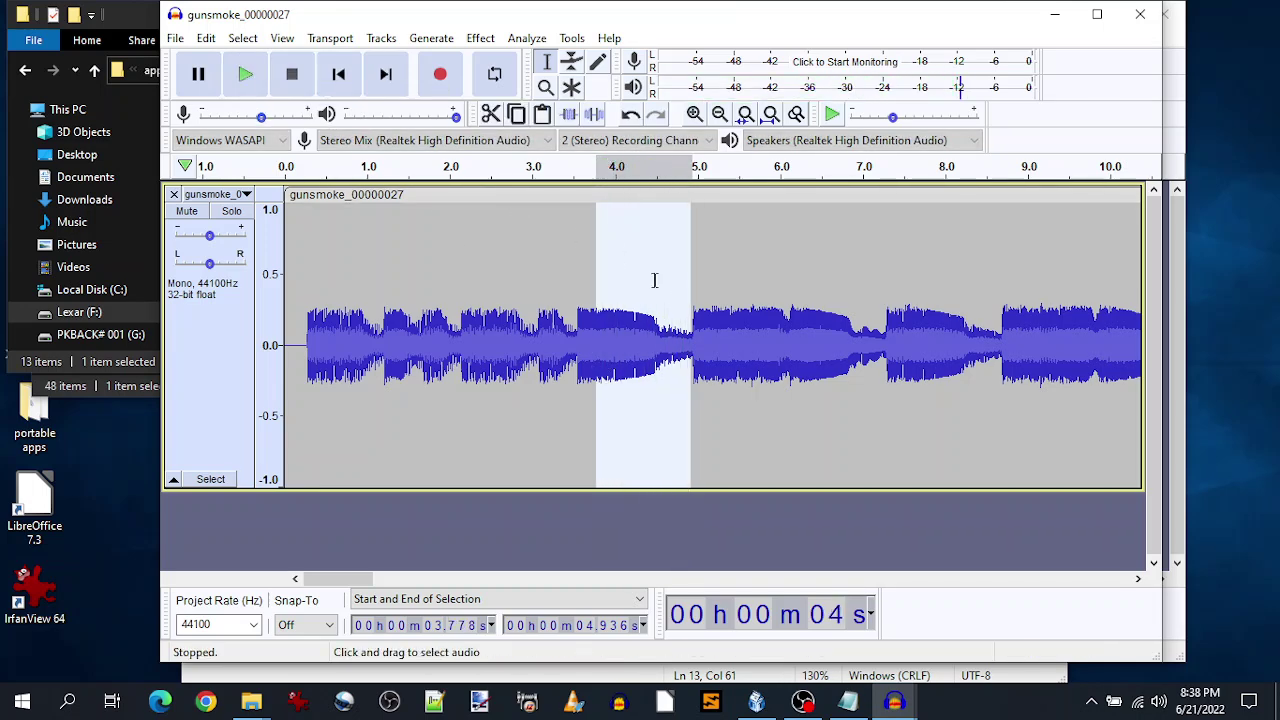
drag(597, 266, 552, 269)
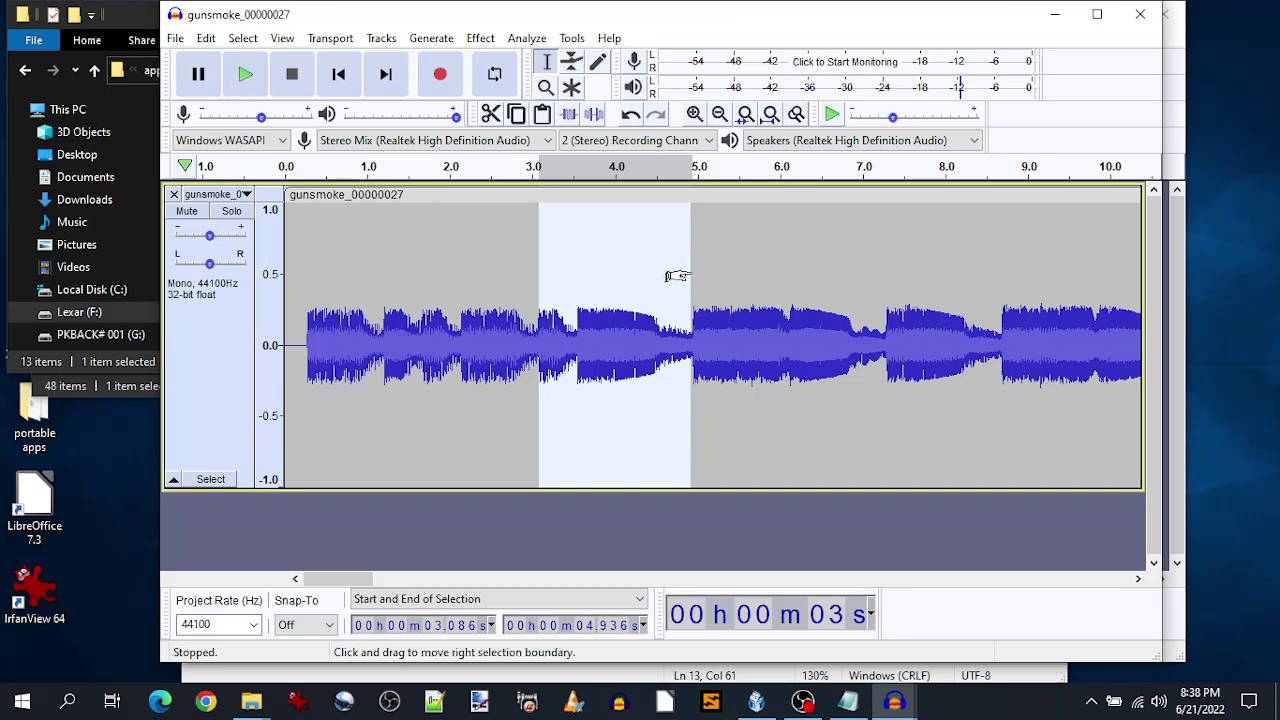
drag(677, 276, 571, 286)
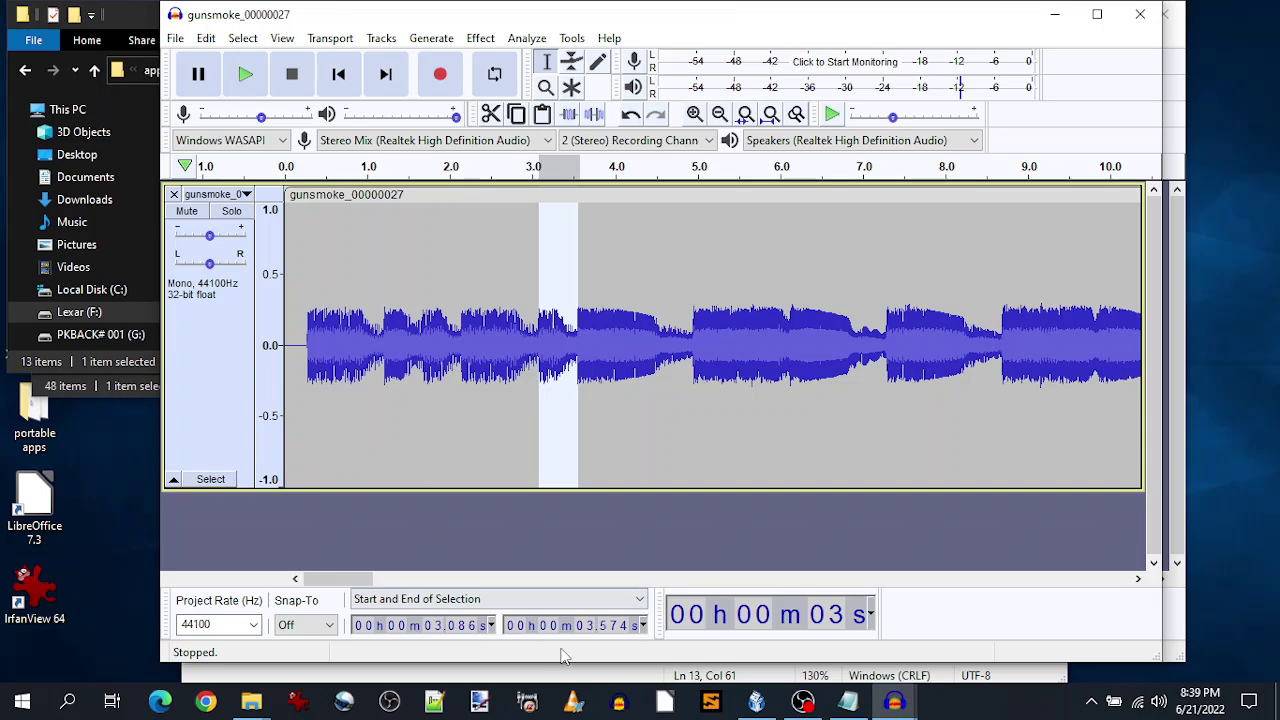
click(563, 680)
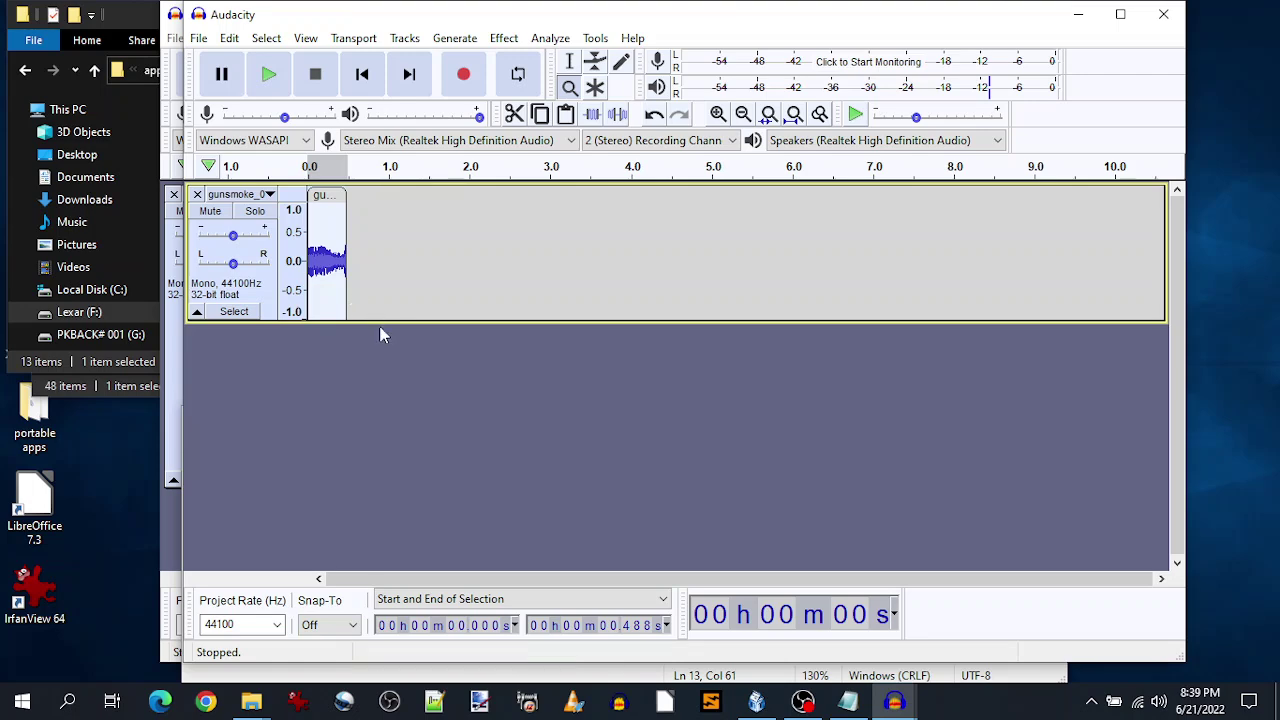
drag(383, 321, 411, 575)
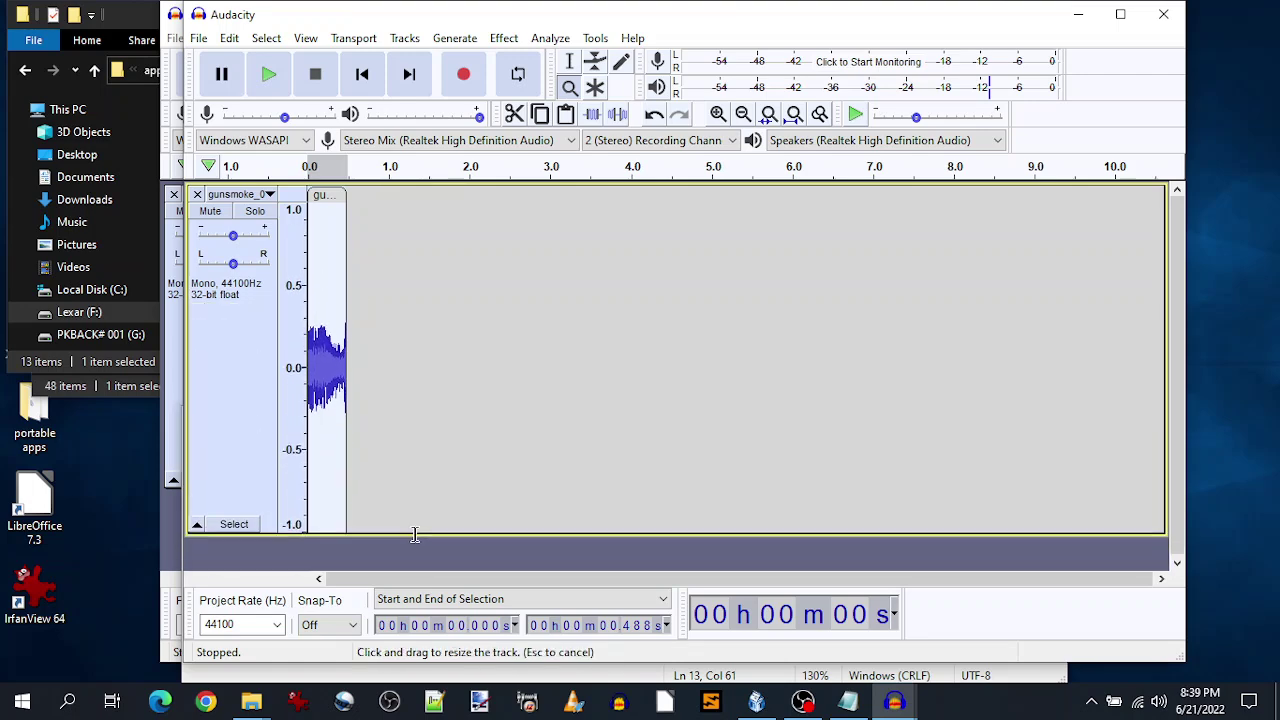
- Switch to Notepad and add the line "trim the excess parts in another audacity window"
click(664, 702)
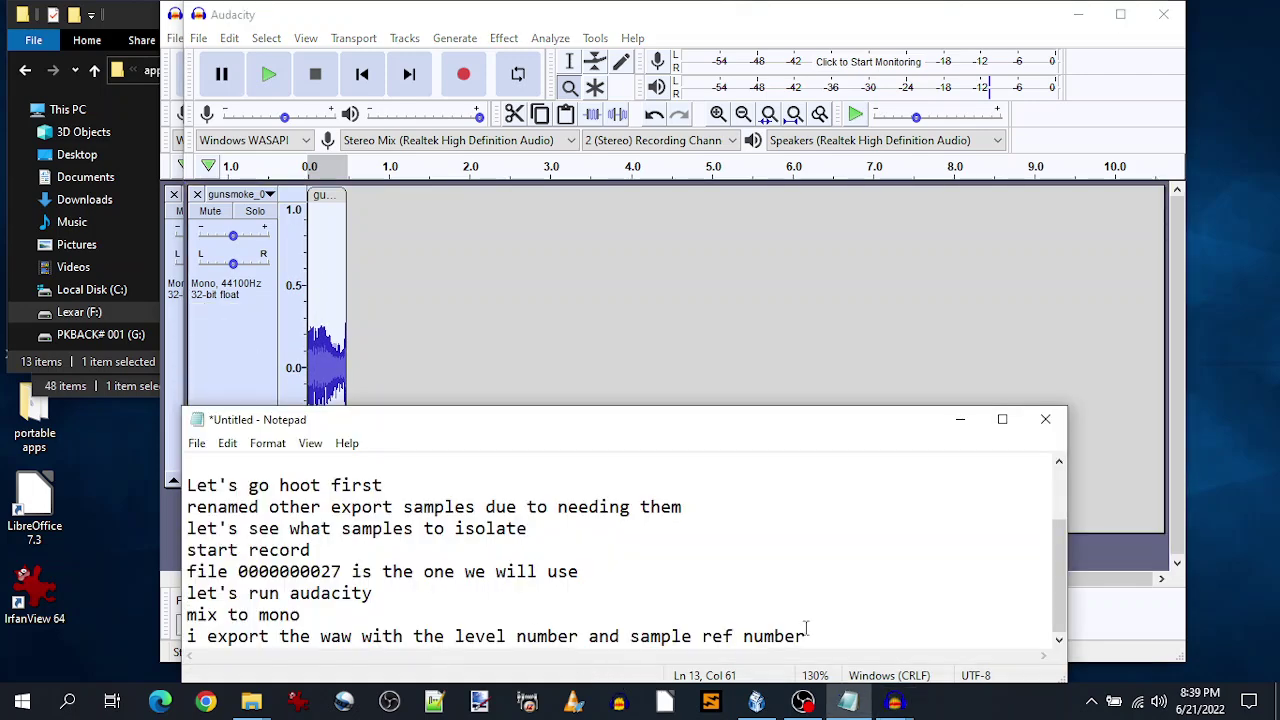
key(Return)
key(Return)
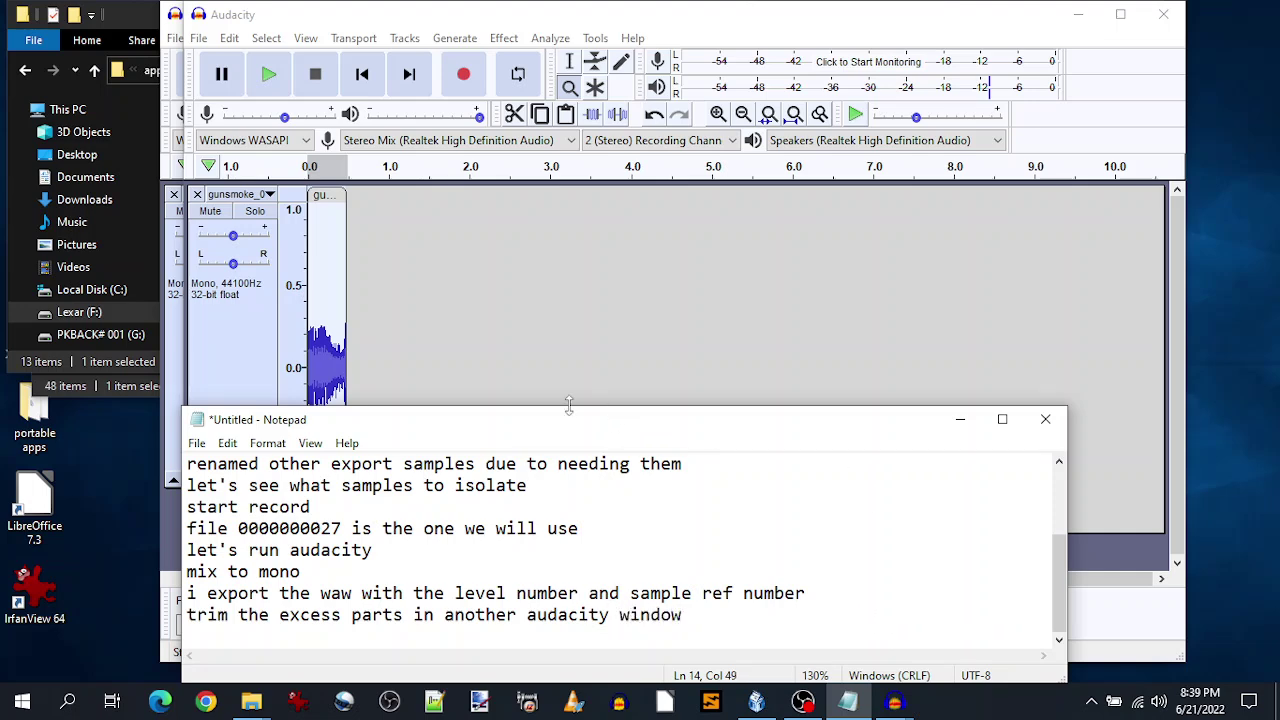
- Trim the pasted clip by deleting everything after about 0.456 s, where the next note begins
click(366, 345)
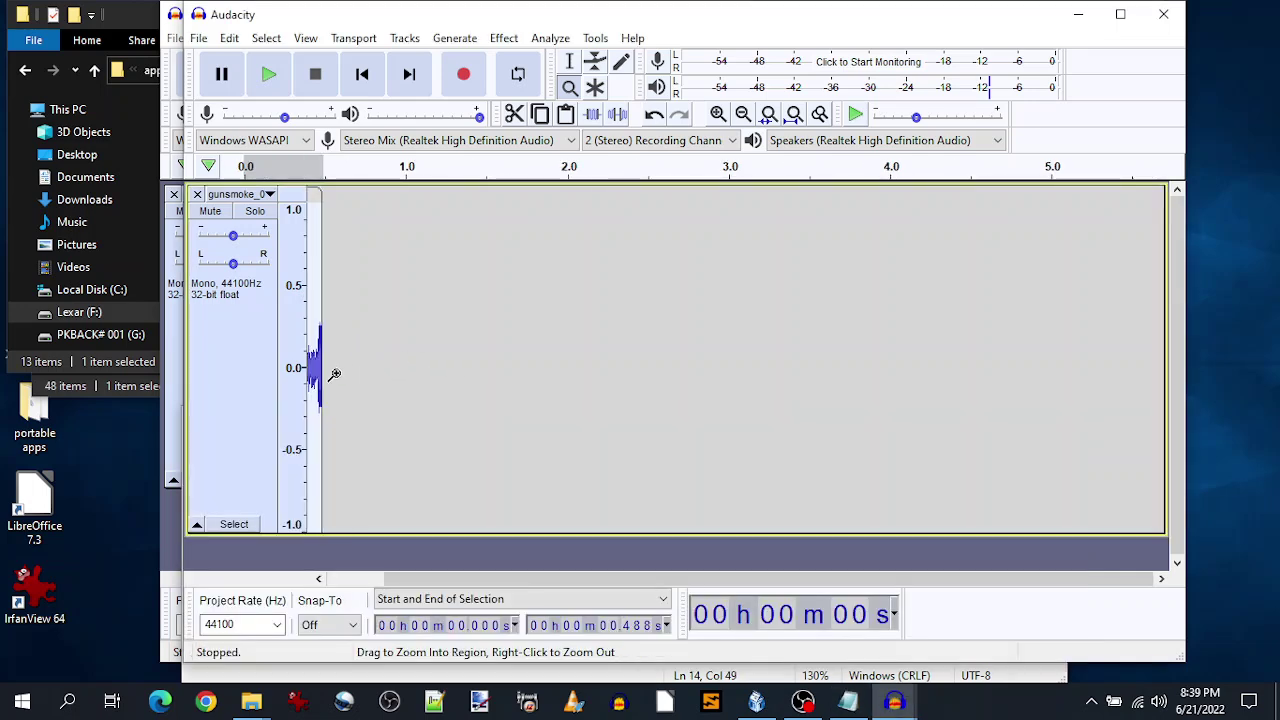
scroll(370, 380, left, 1)
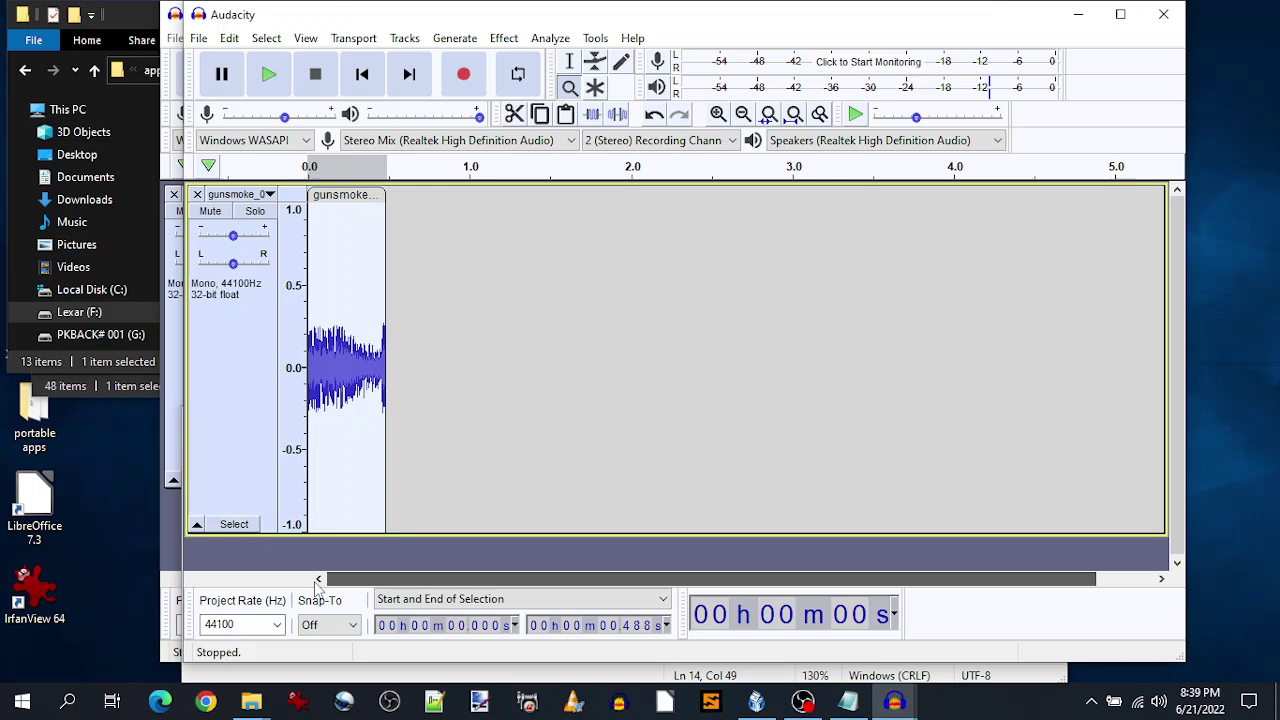
click(397, 380)
click(569, 61)
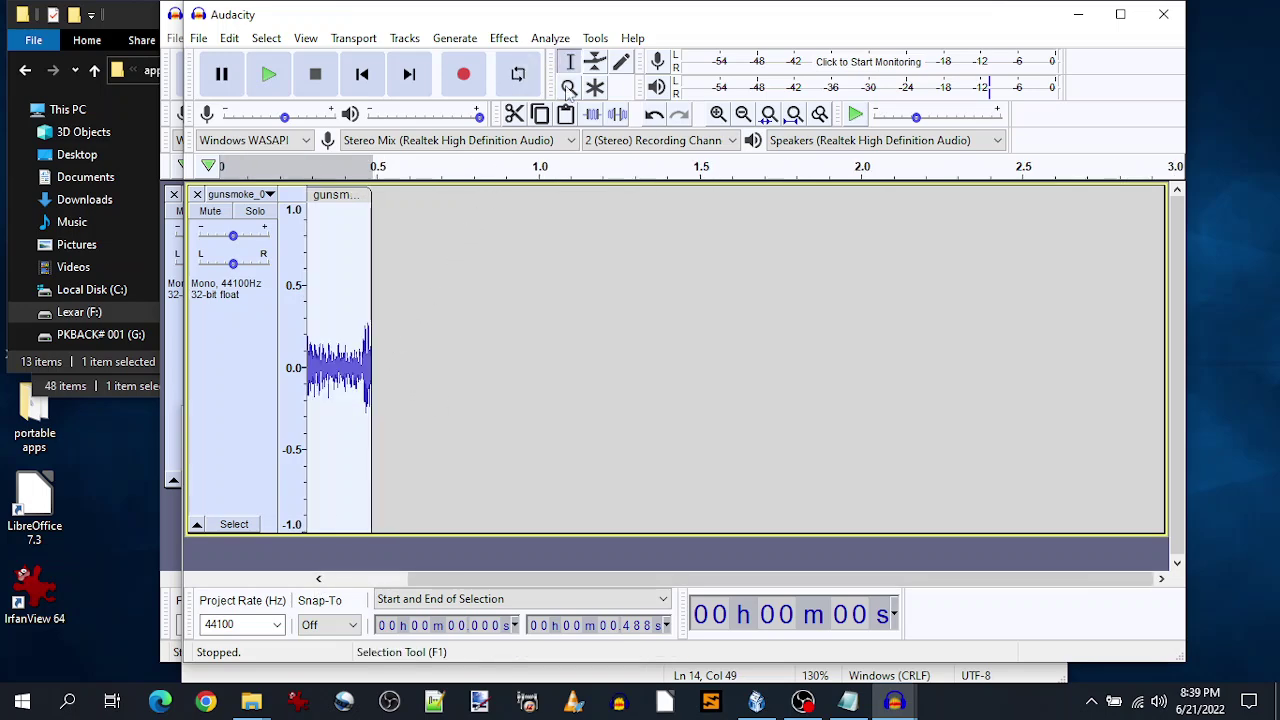
drag(408, 409, 362, 407)
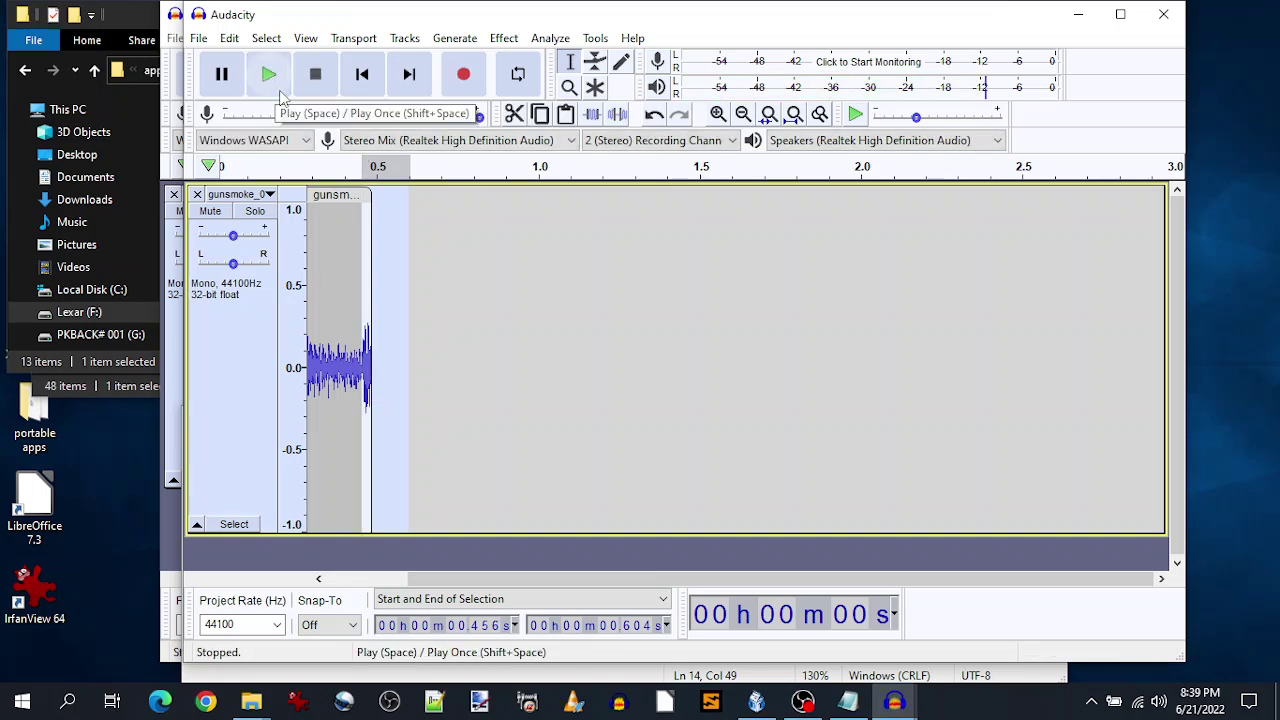
key(Delete)
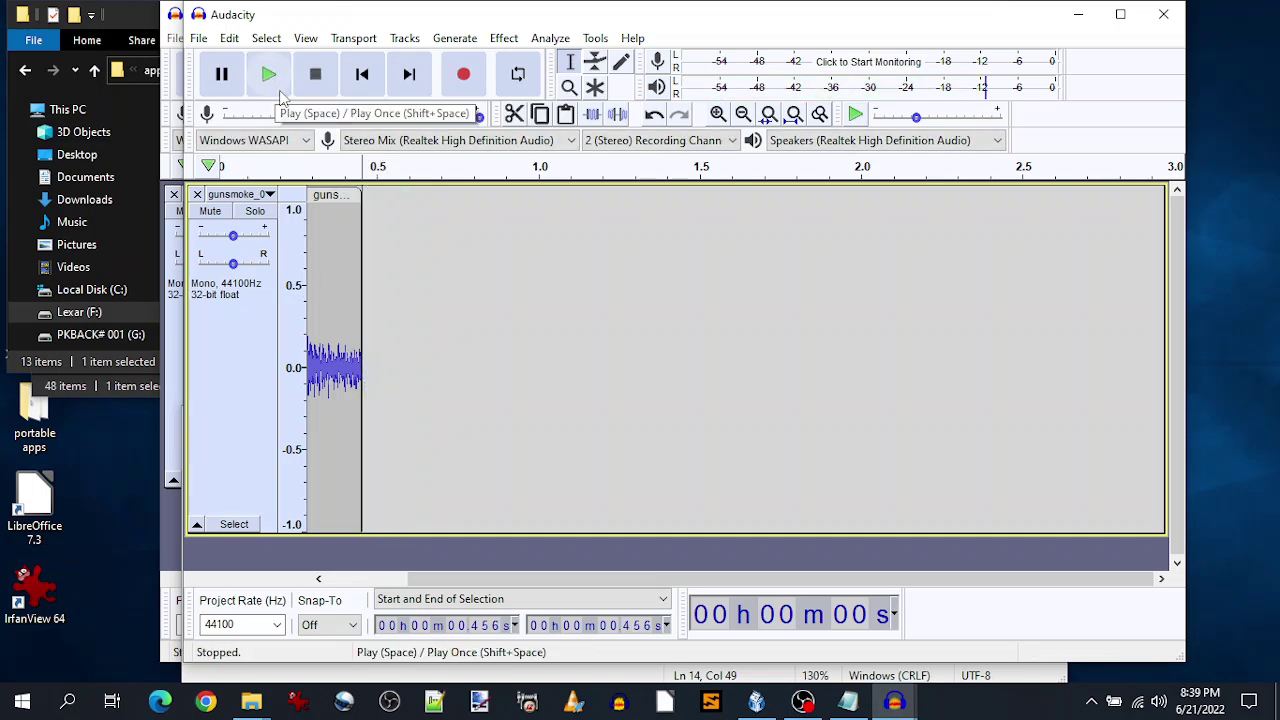
- Export the trimmed clip as WAV to the instruments folder, reusing the gunsmoke_l3_01.wav name with a new sample number, and remove its track
click(200, 38)
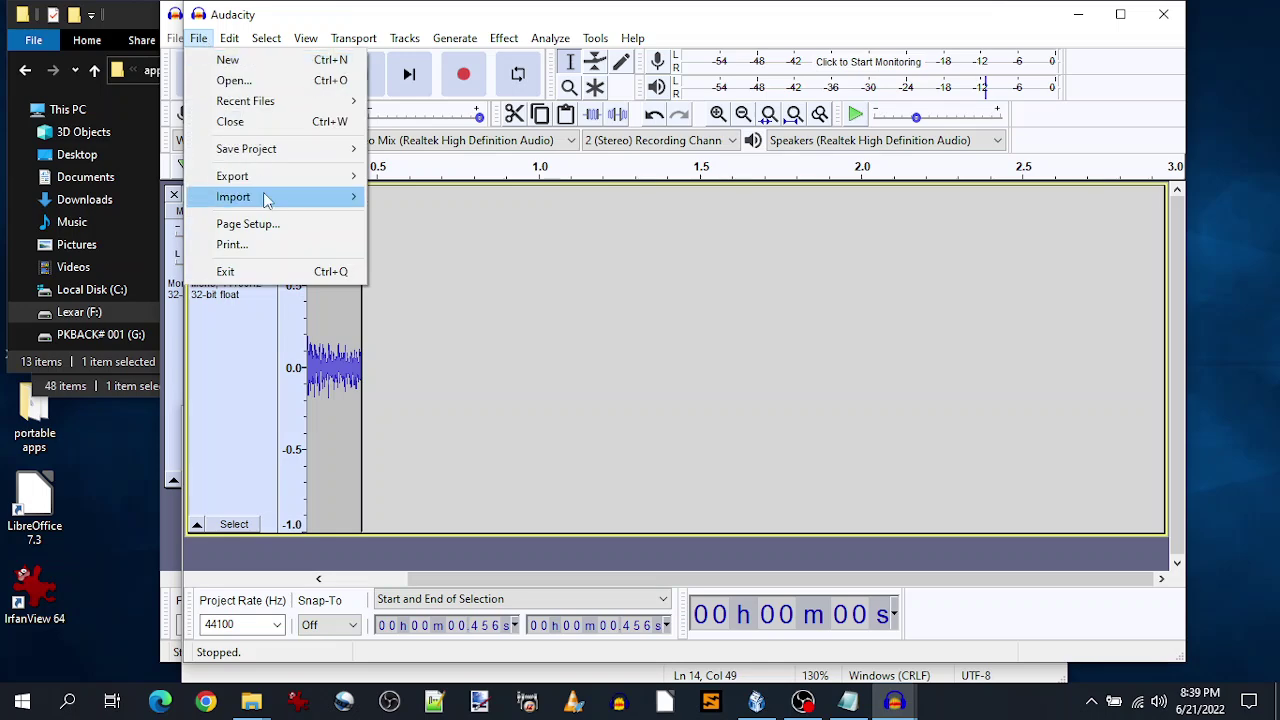
mouse_move(271, 177)
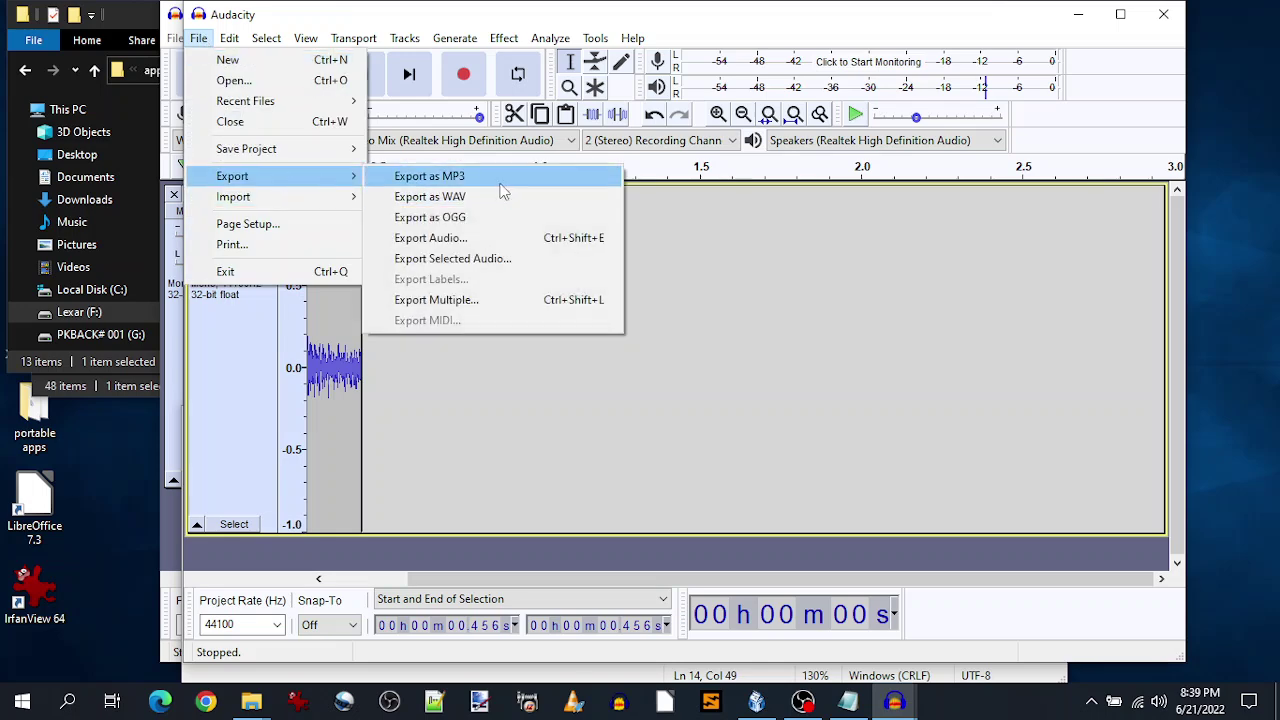
click(497, 197)
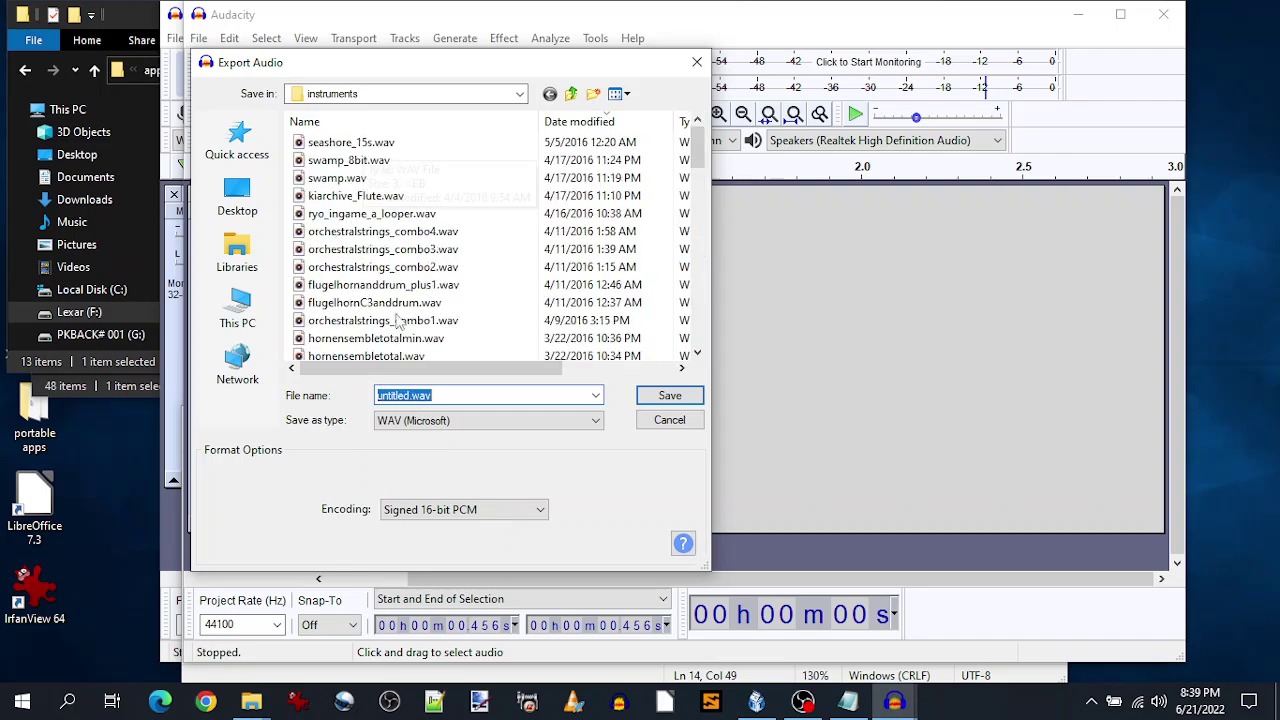
scroll(697, 145, up, 10)
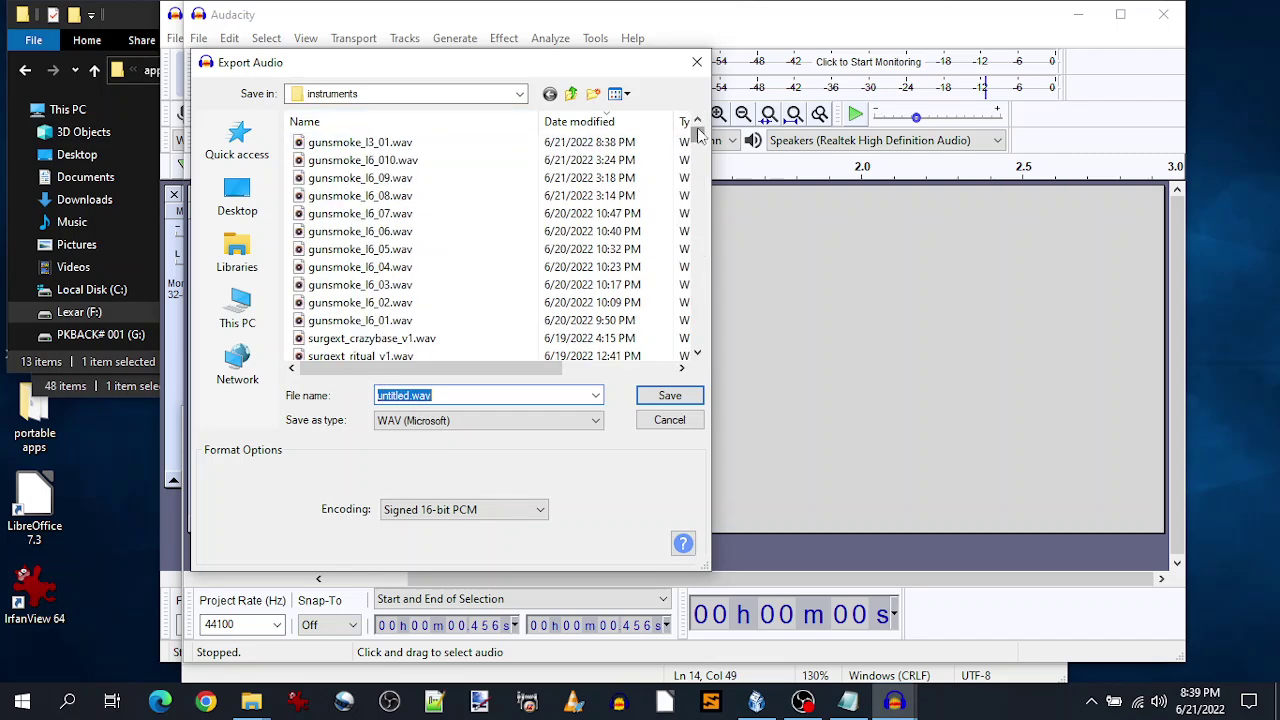
click(360, 142)
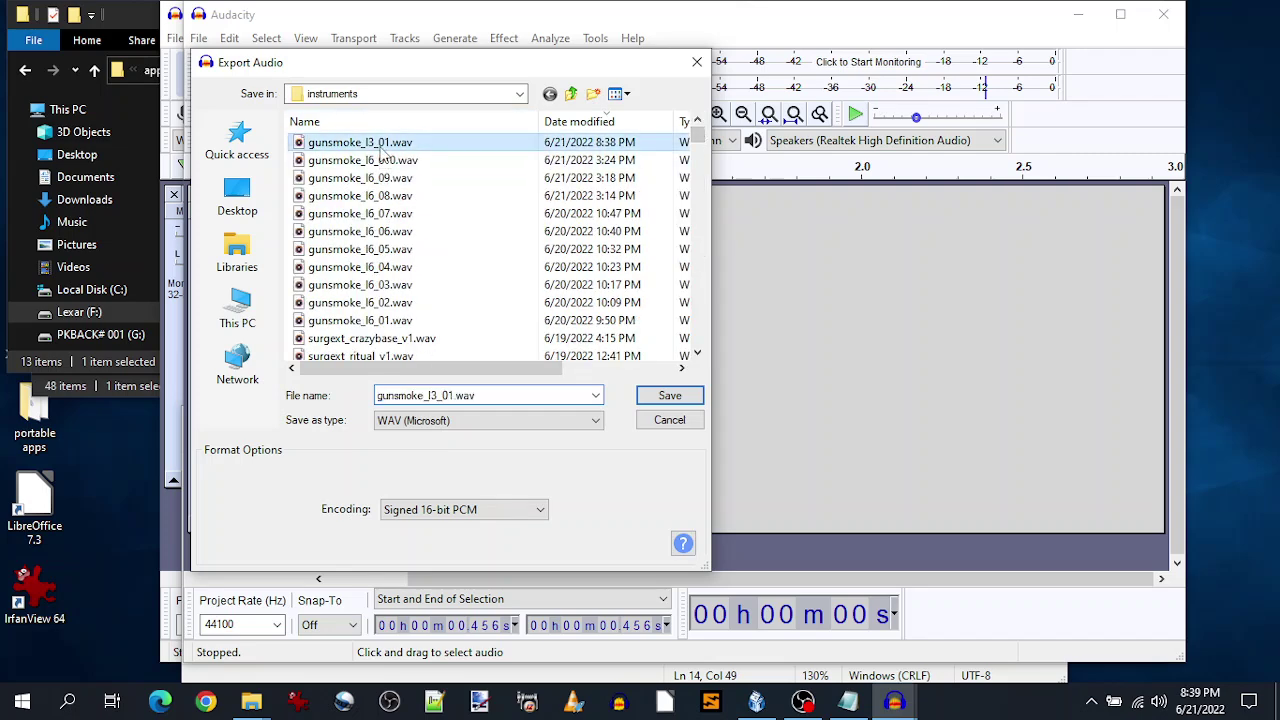
click(450, 395)
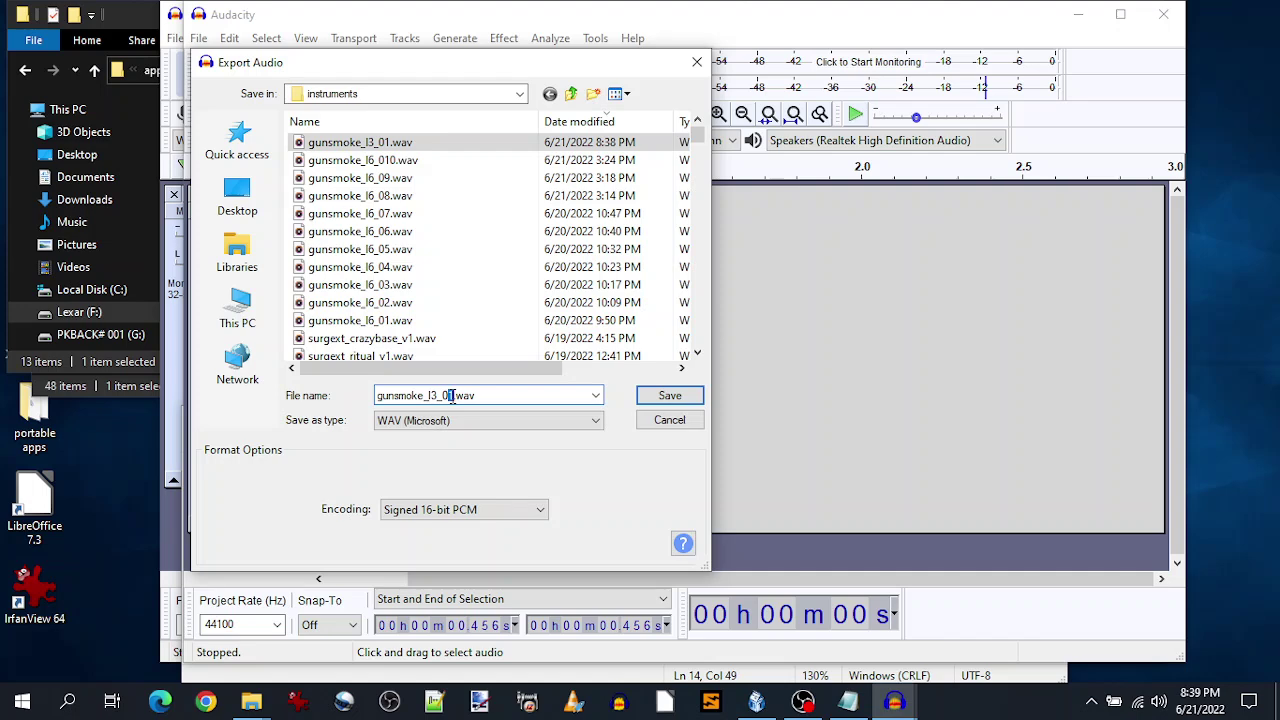
click(656, 396)
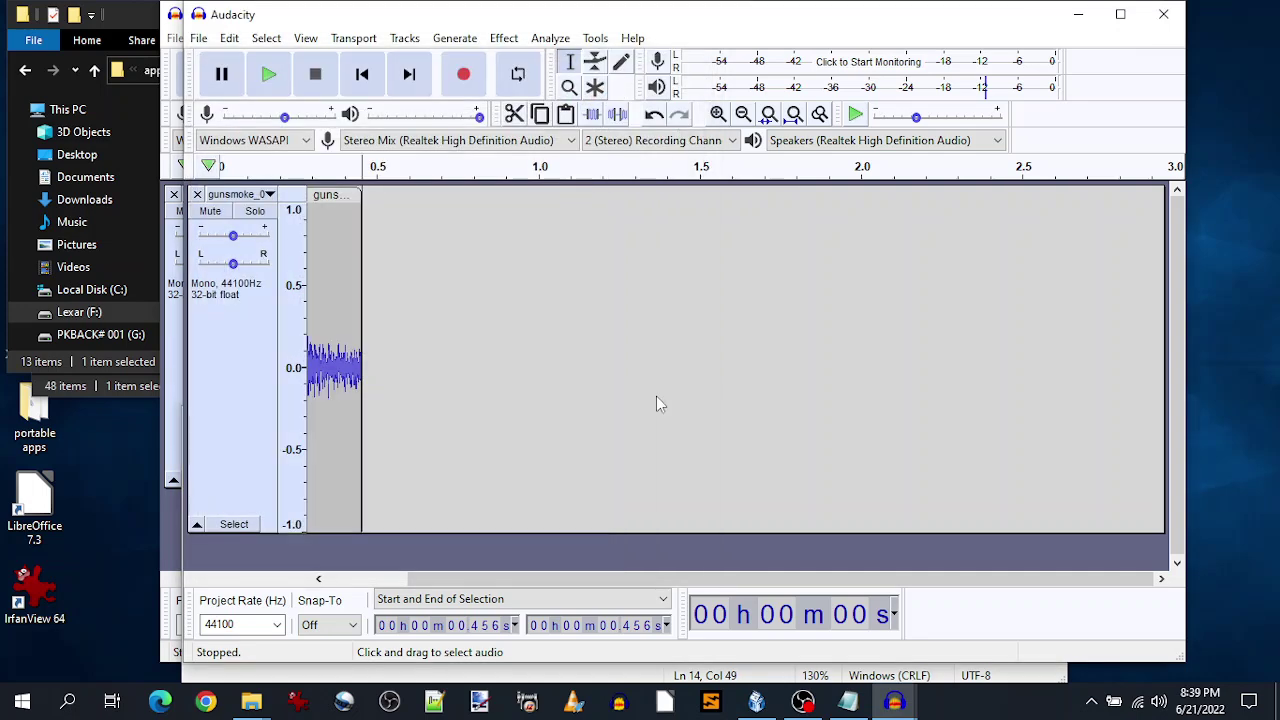
click(791, 513)
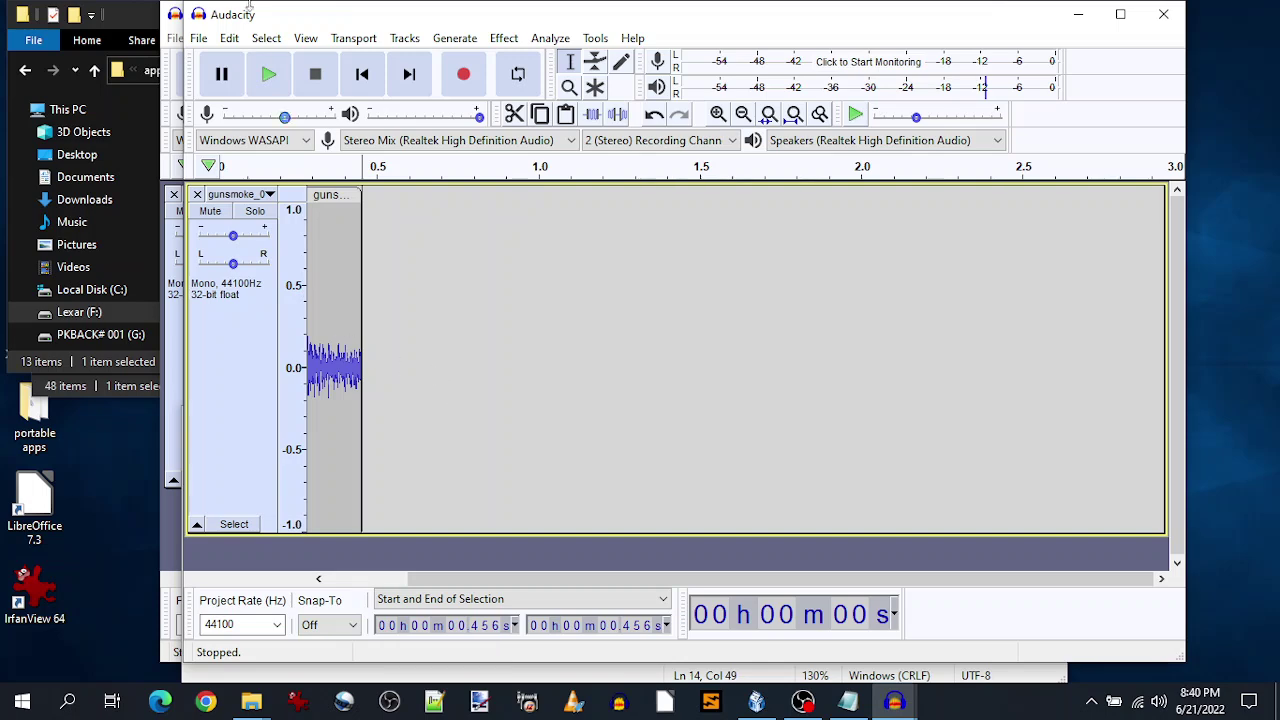
drag(555, 580, 477, 580)
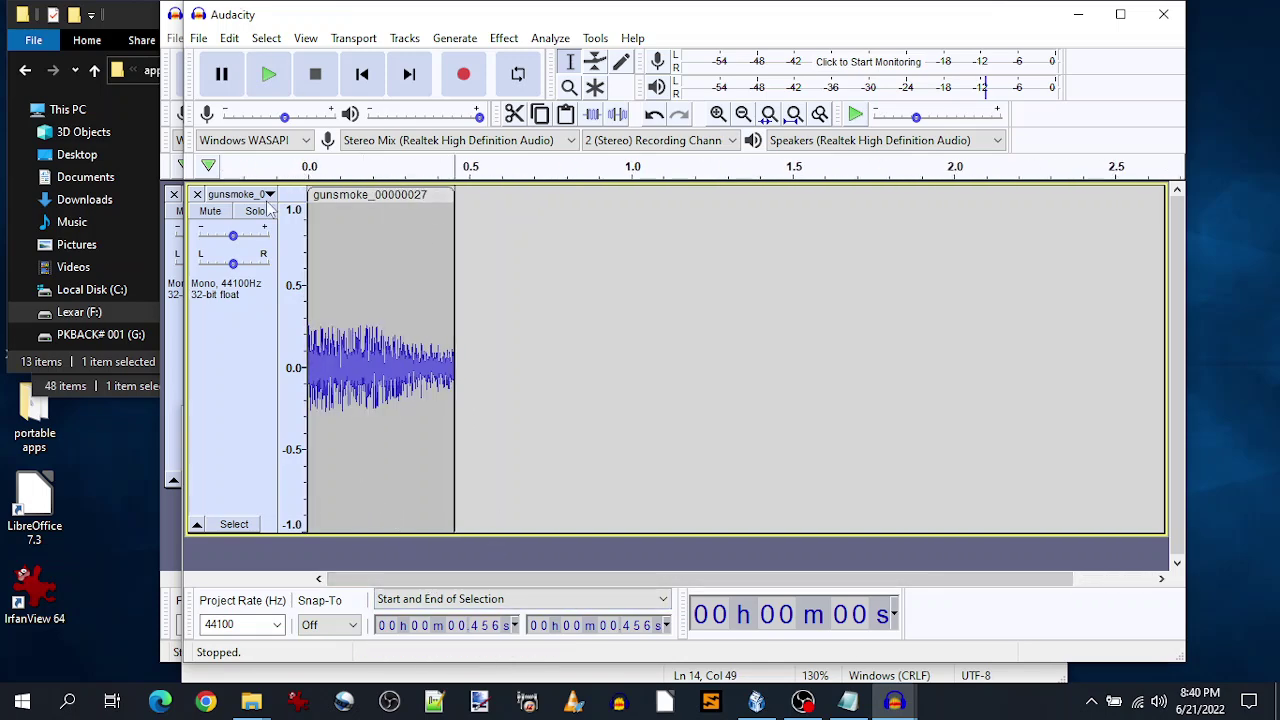
click(197, 194)
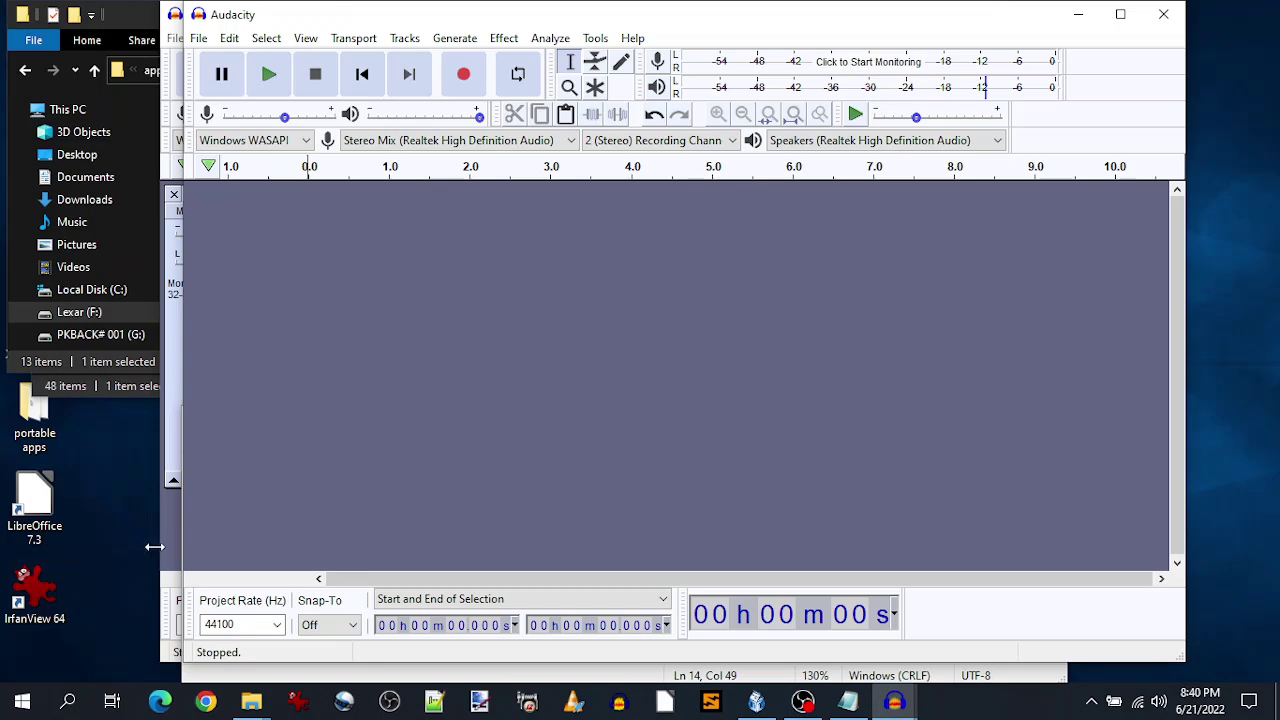
- Copy the recording's audio from about 3.540 s to 4.947 s into the empty project, play it, and enlarge the pasted track's height
key(ctrl+z)
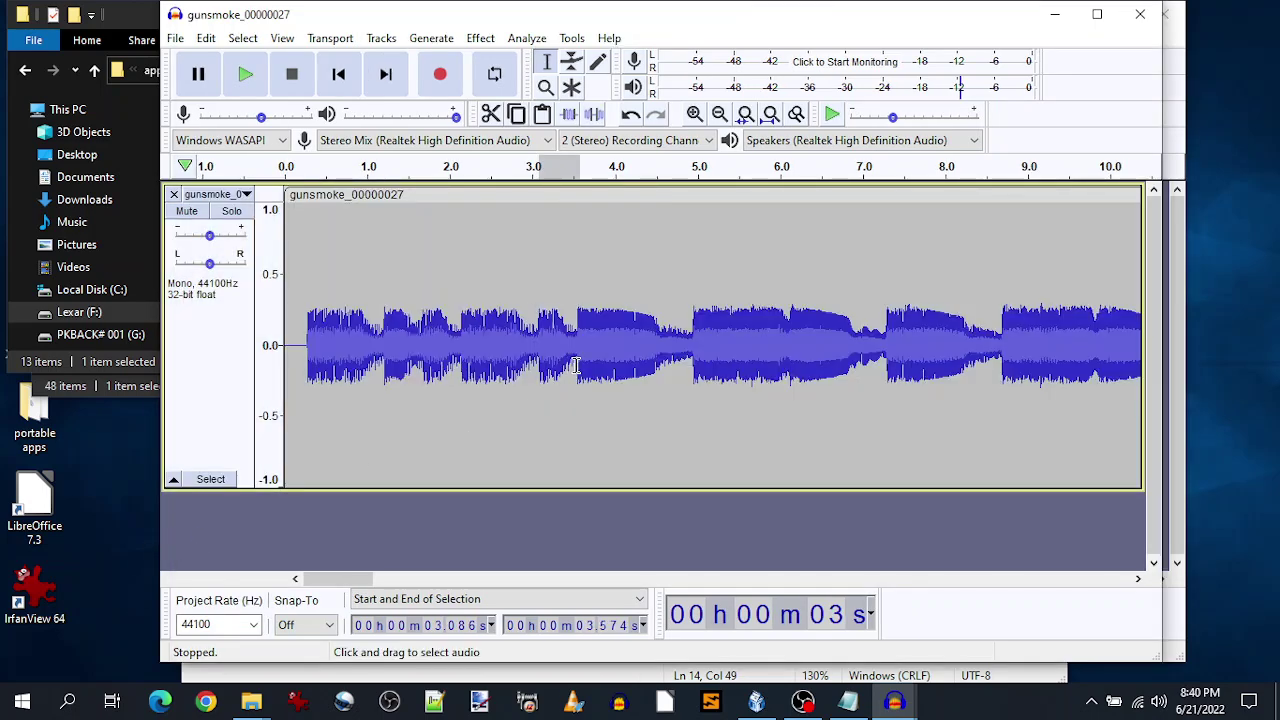
drag(576, 365, 693, 370)
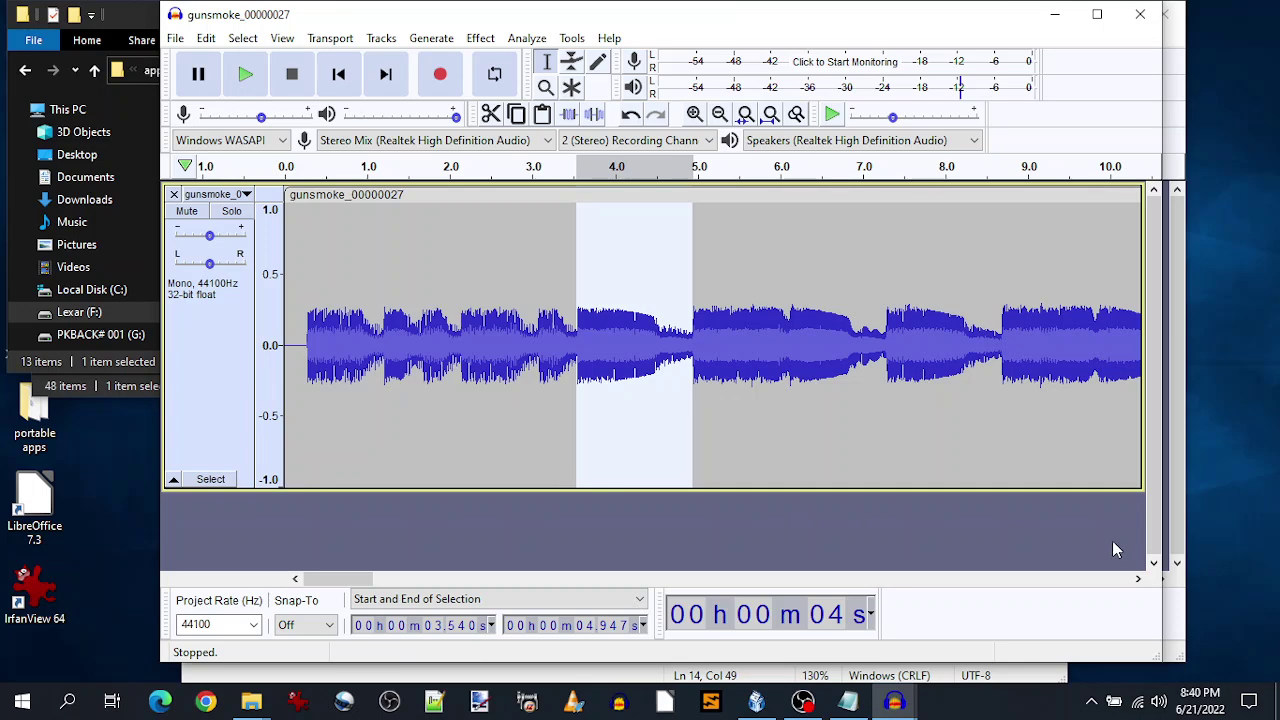
key(ctrl+n)
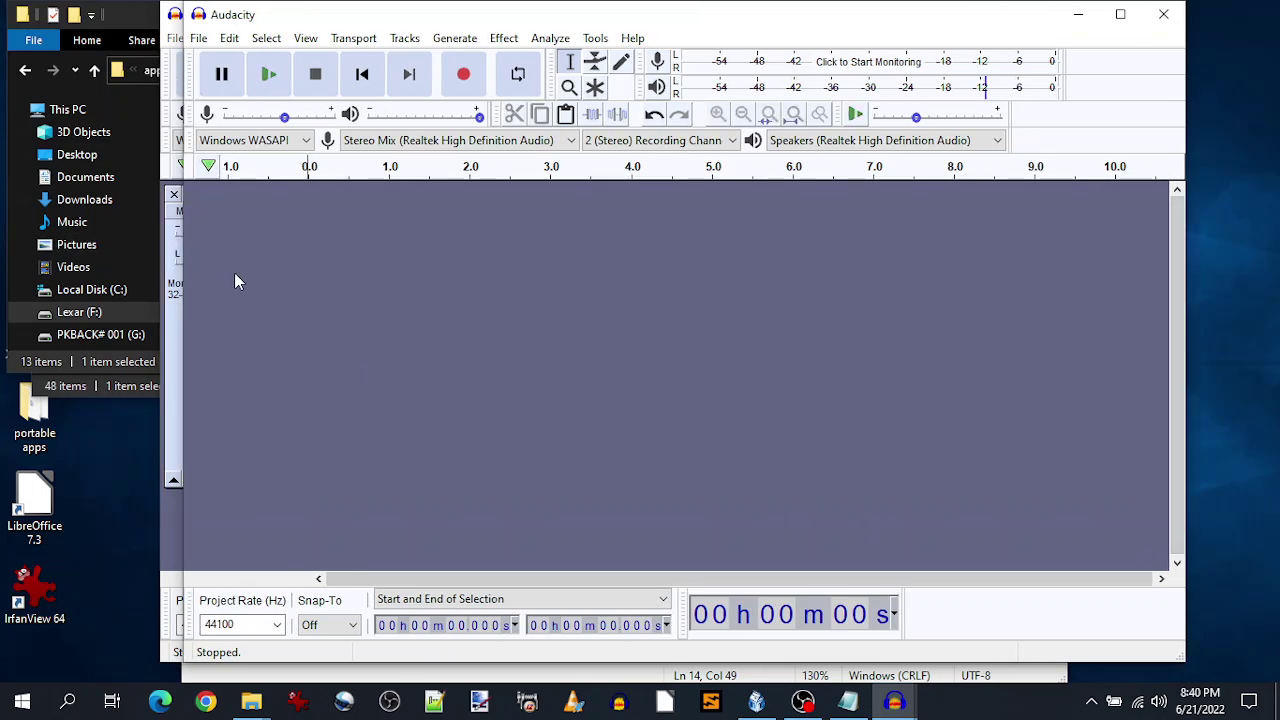
key(ctrl+v)
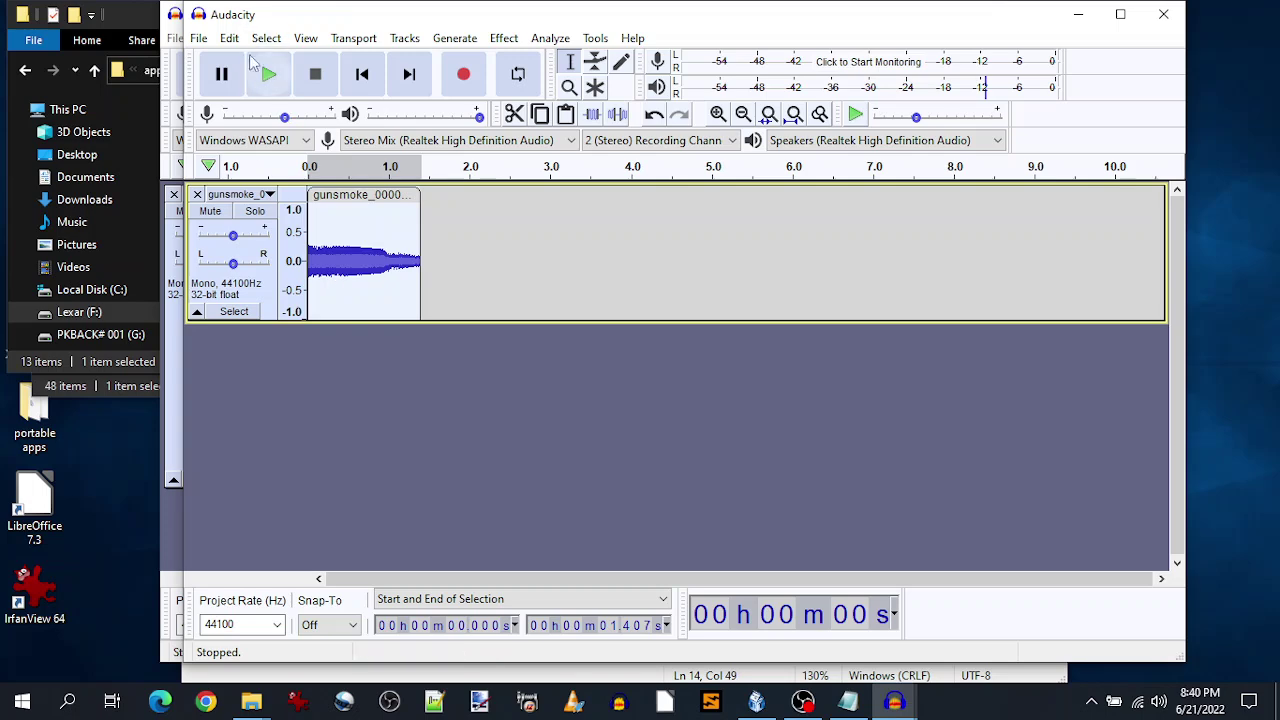
click(267, 73)
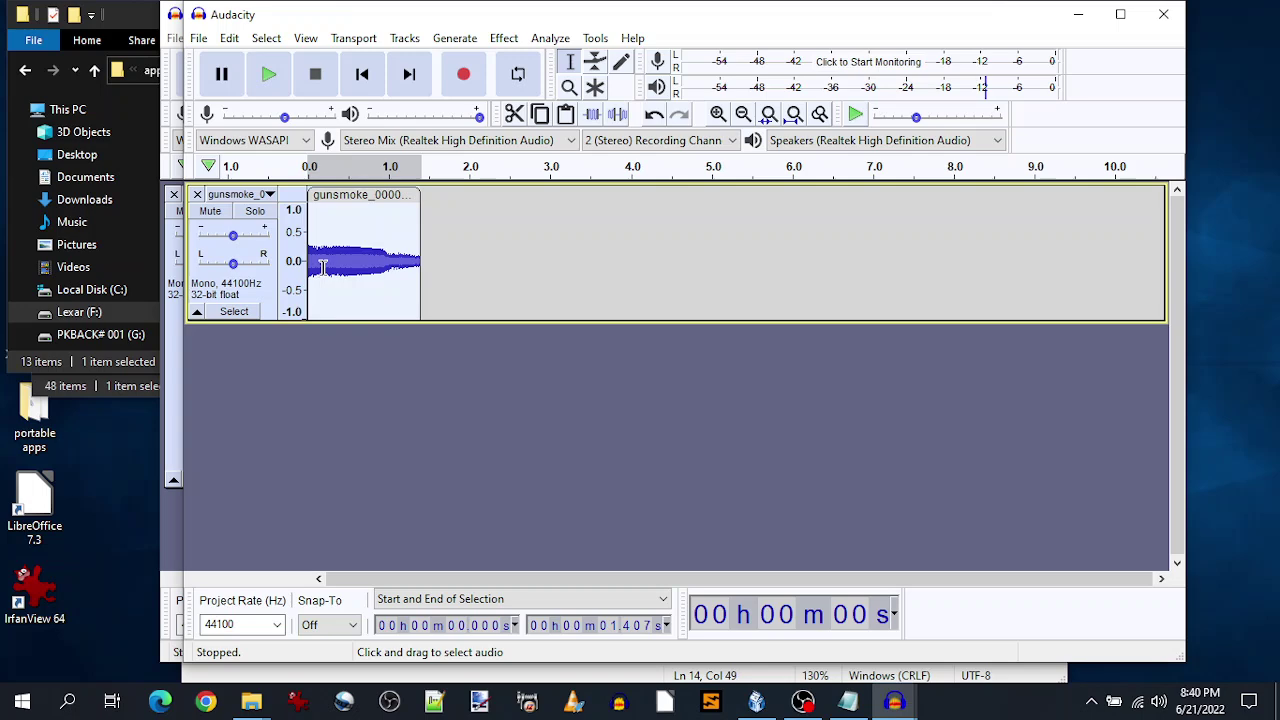
drag(323, 323, 325, 490)
click(569, 87)
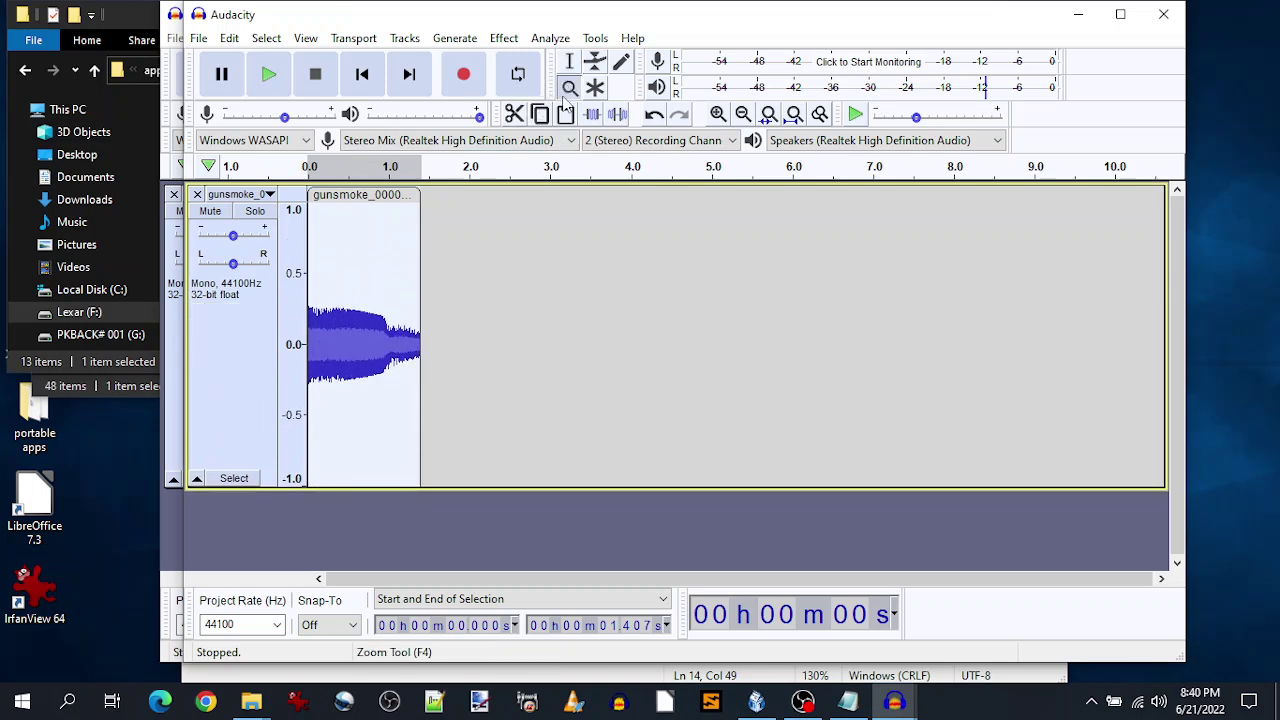
drag(356, 286, 309, 288)
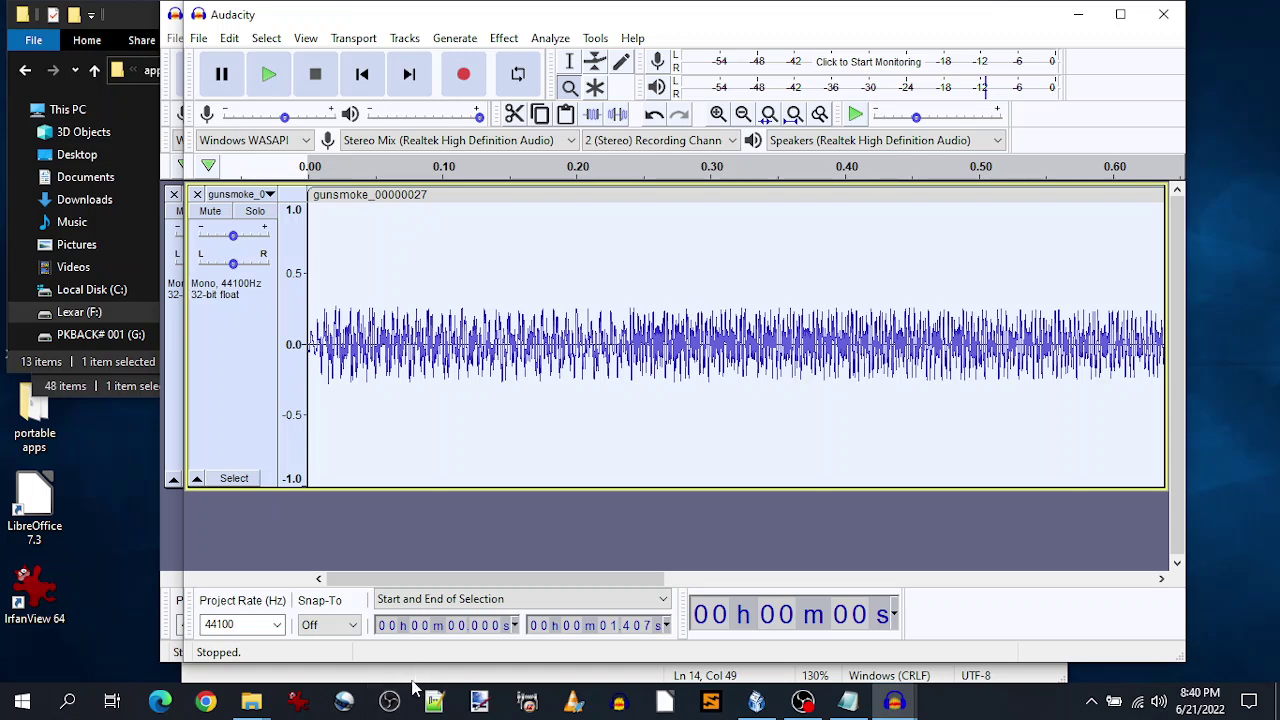
- Switch to Notepad and add the line "hmm need to scan low speed to recognize sample"
key(alt+Tab)
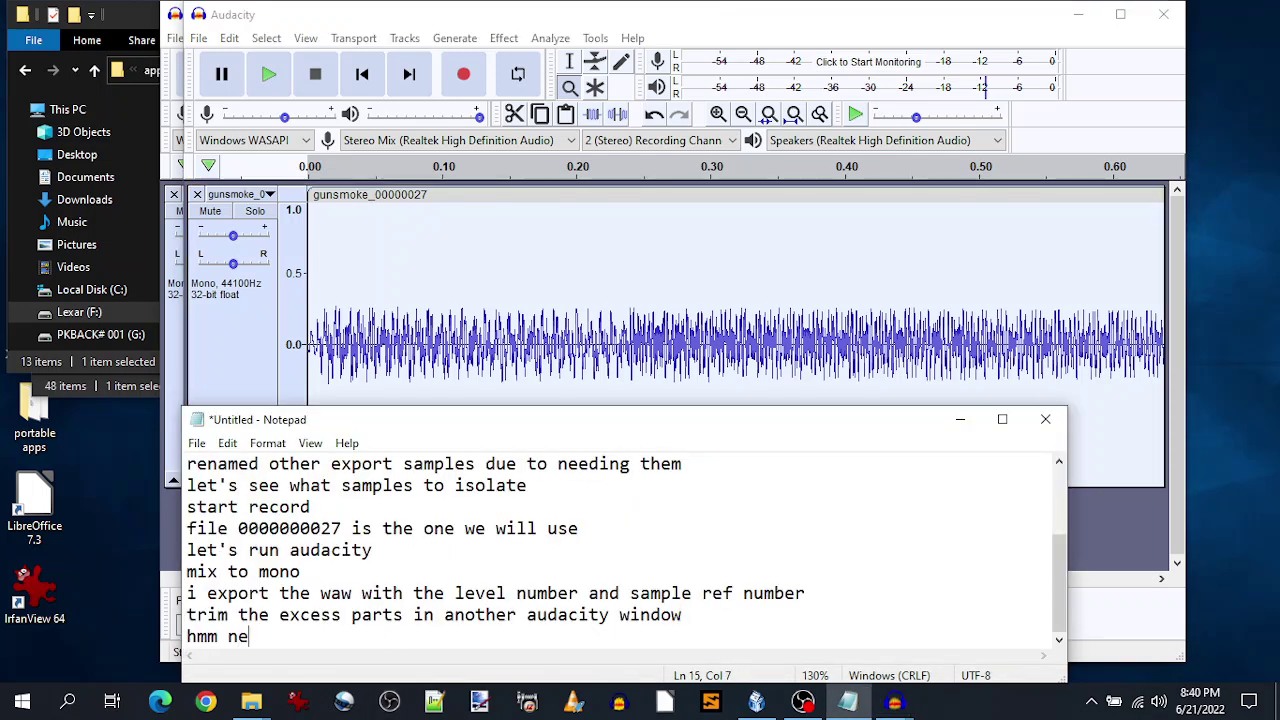
text(can low speed to recogni)
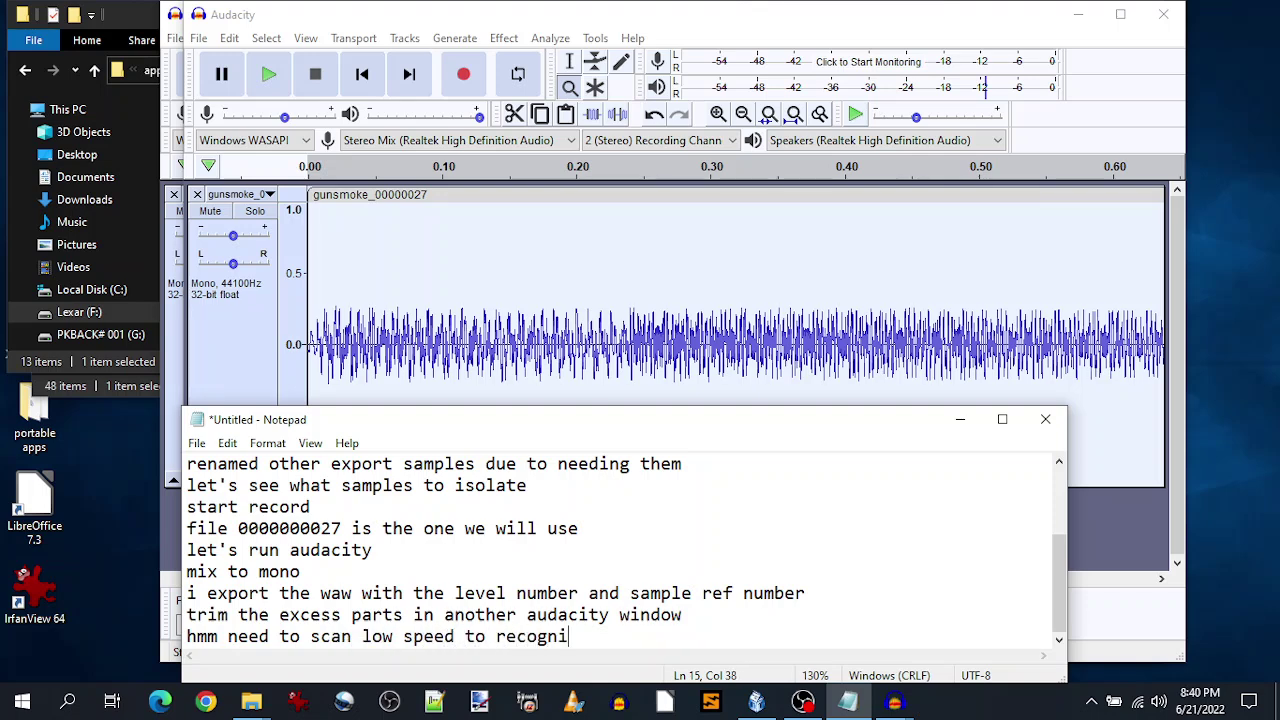
key(BackSpace)
key(BackSpace)
key(BackSpace)
key(BackSpace)
text(e sampl)
click(1099, 555)
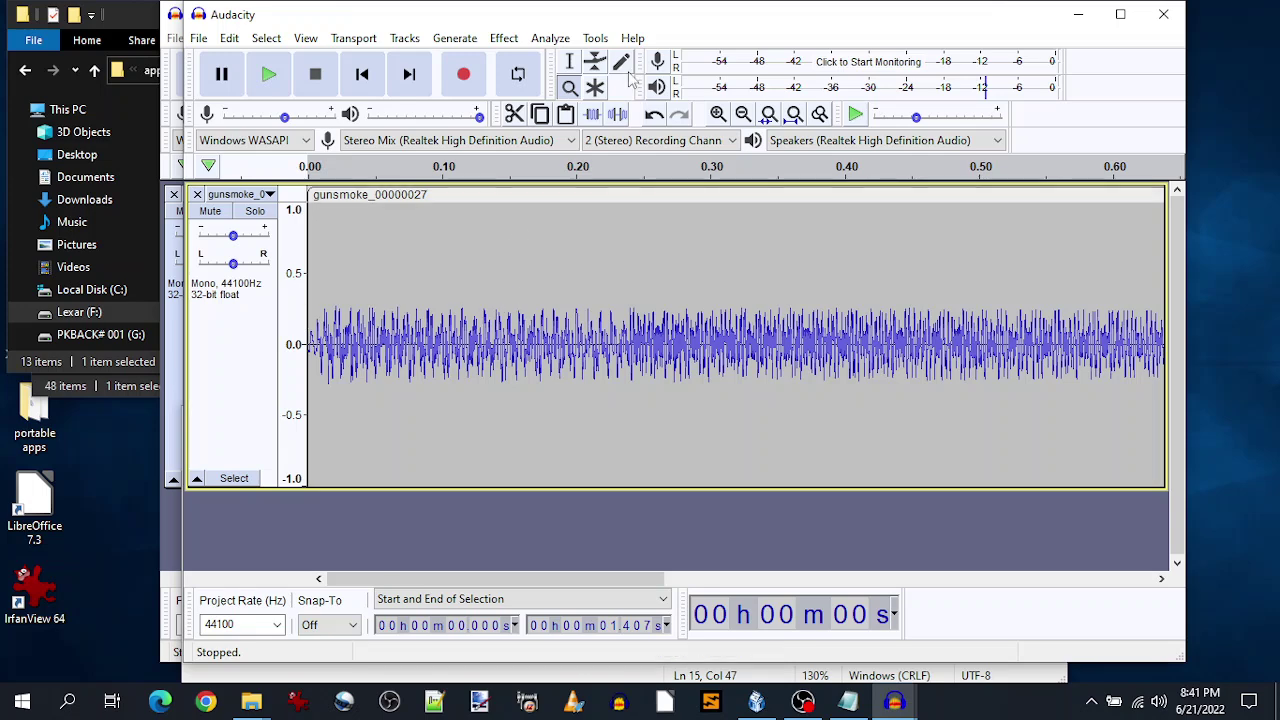
- Select the pasted clip's first note from about 0.007 s to 0.241 s and play it back
click(570, 61)
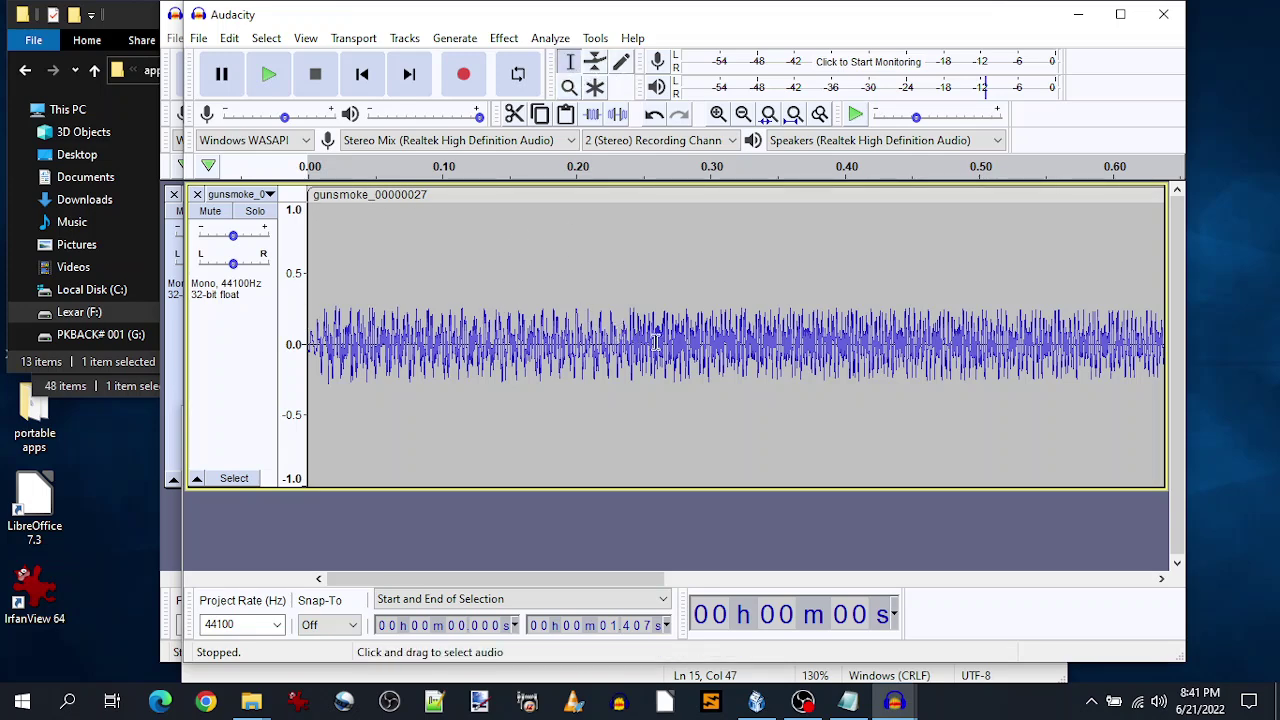
drag(669, 342, 300, 320)
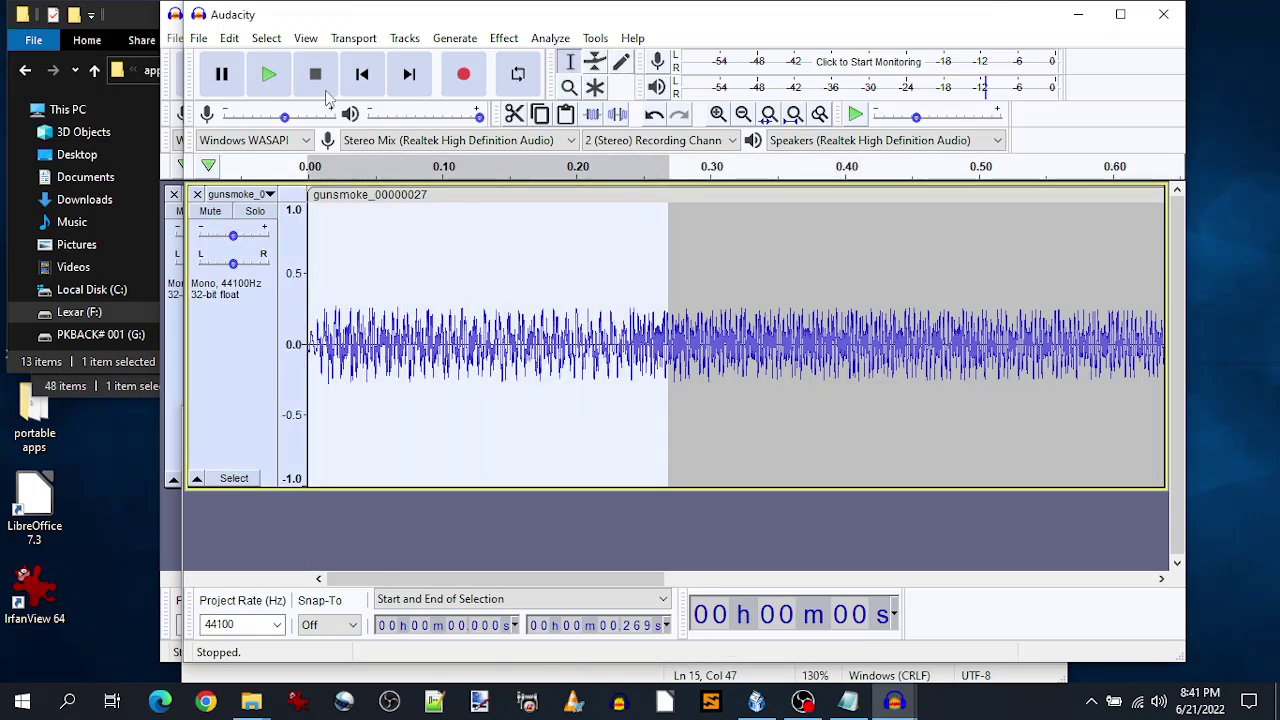
click(262, 80)
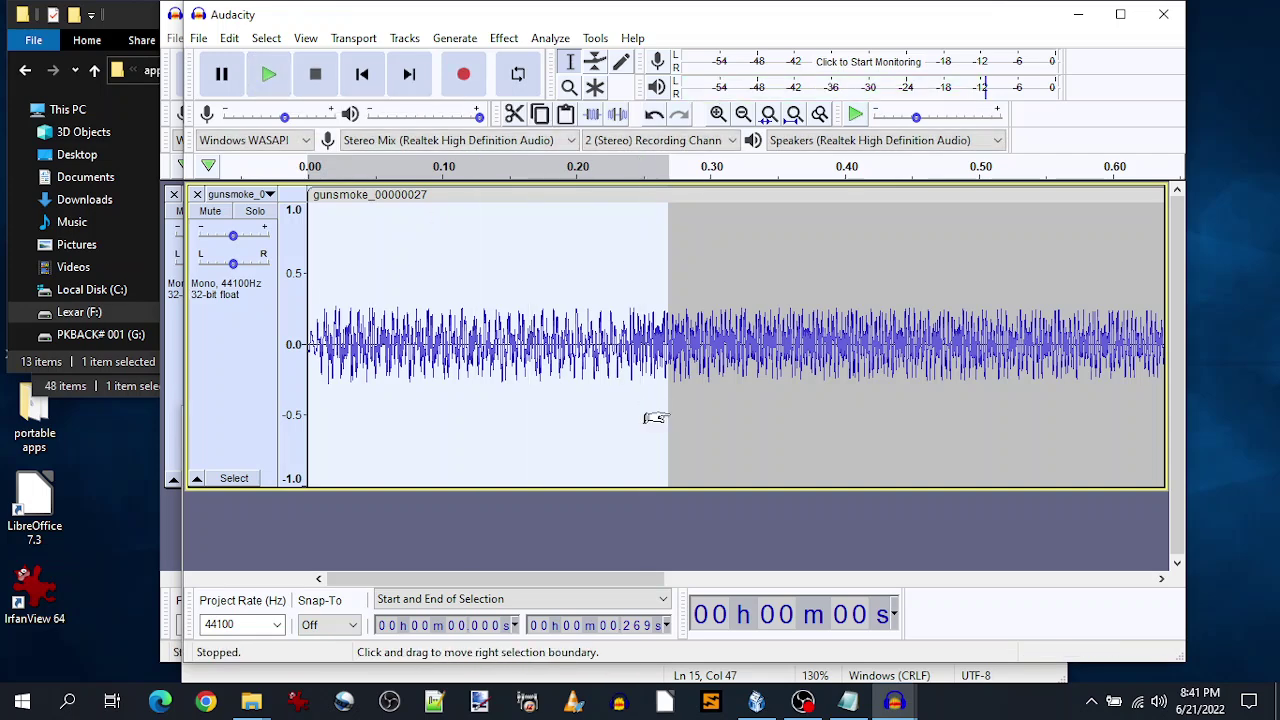
drag(655, 419, 617, 418)
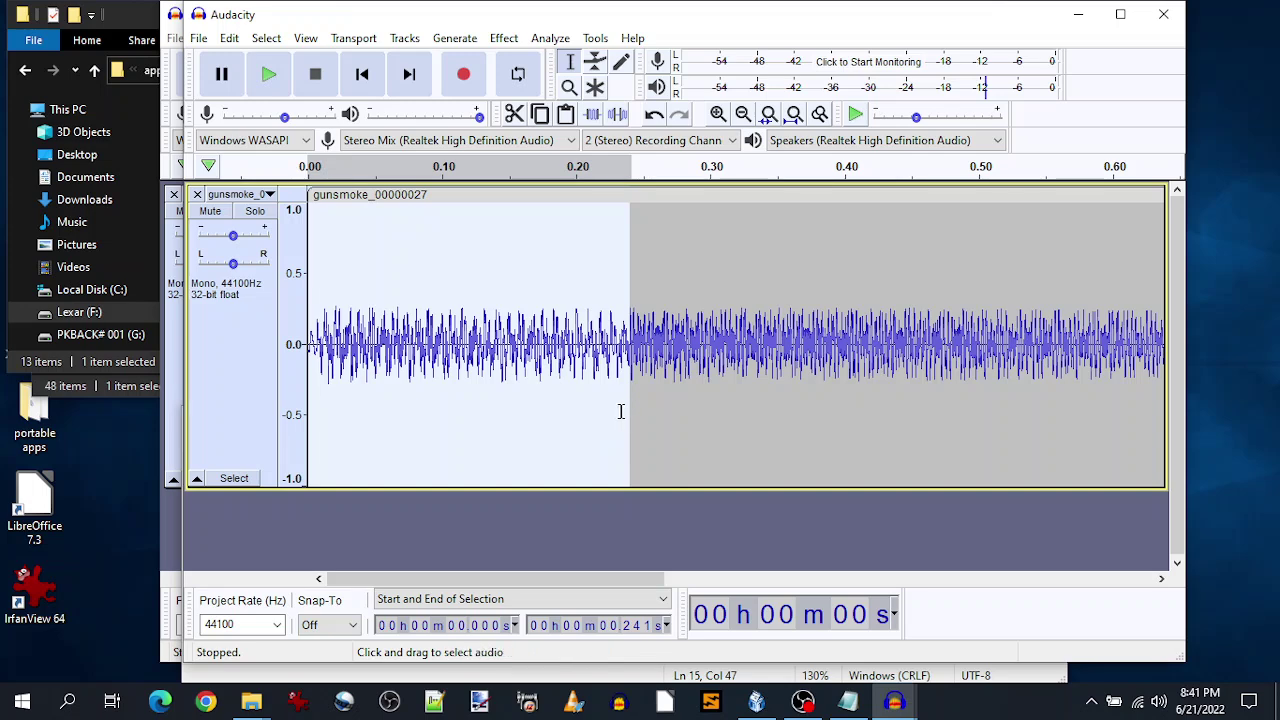
drag(312, 400, 330, 408)
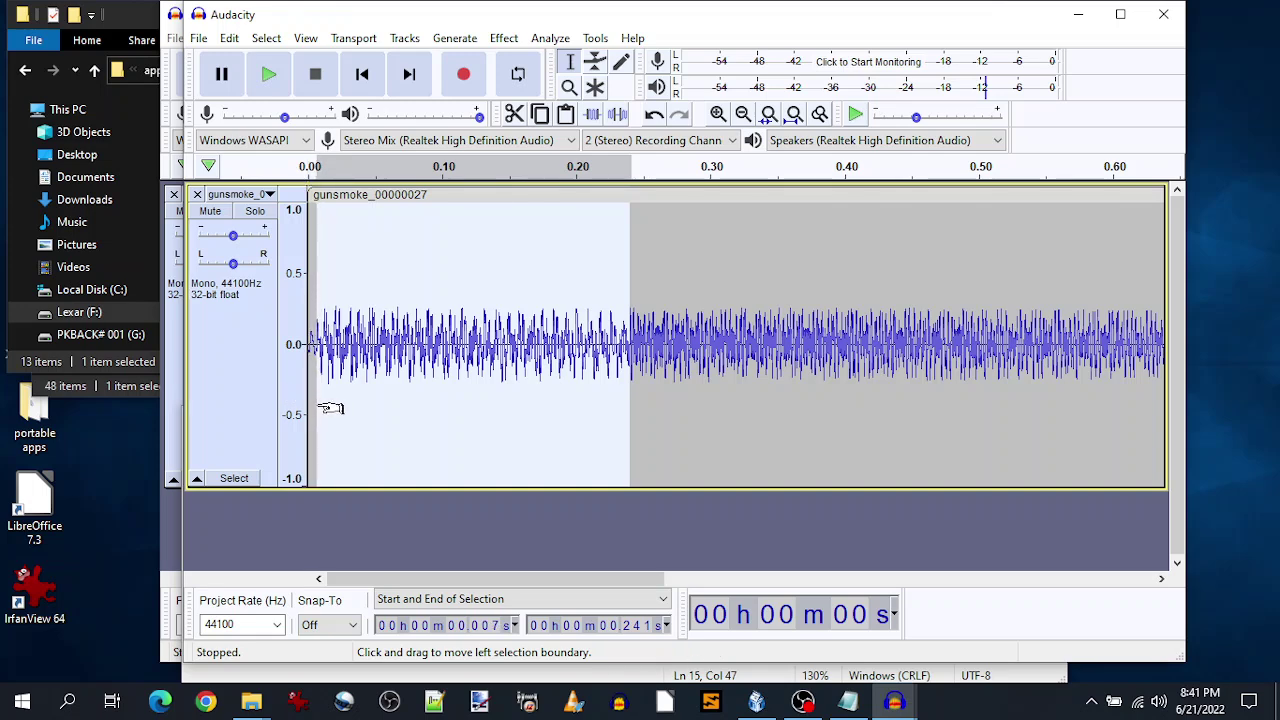
click(254, 89)
click(255, 90)
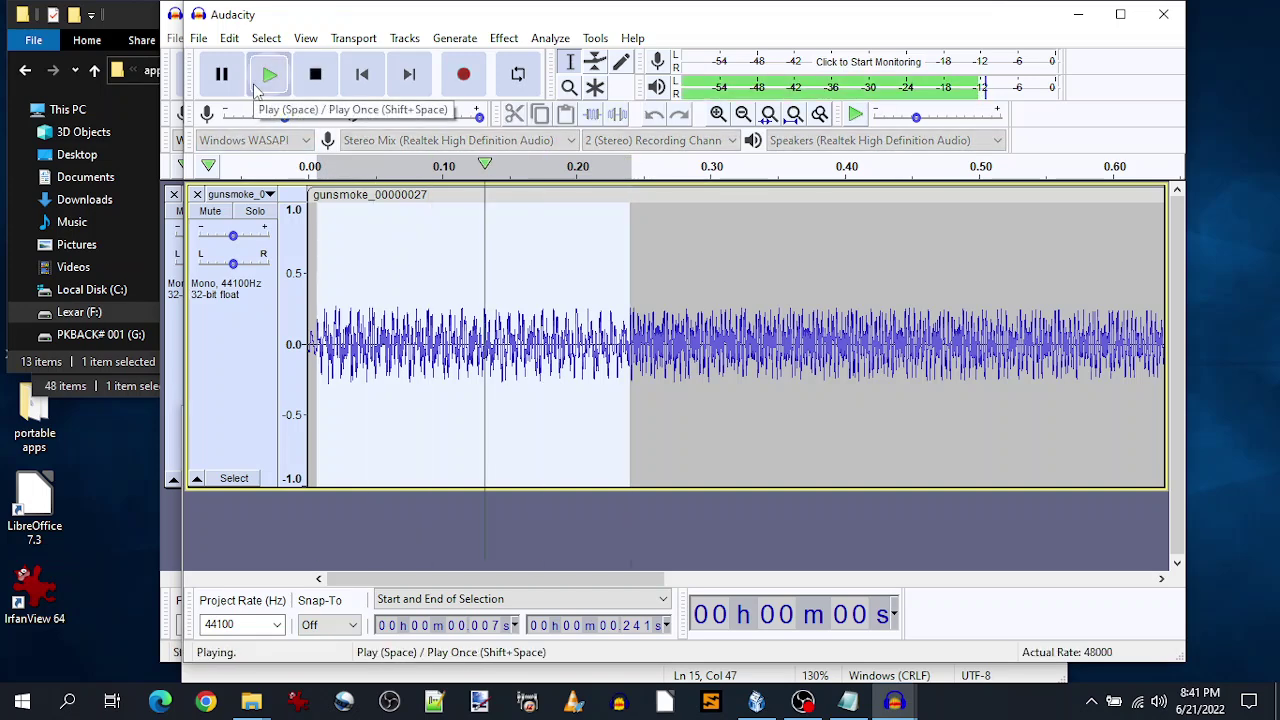
click(255, 90)
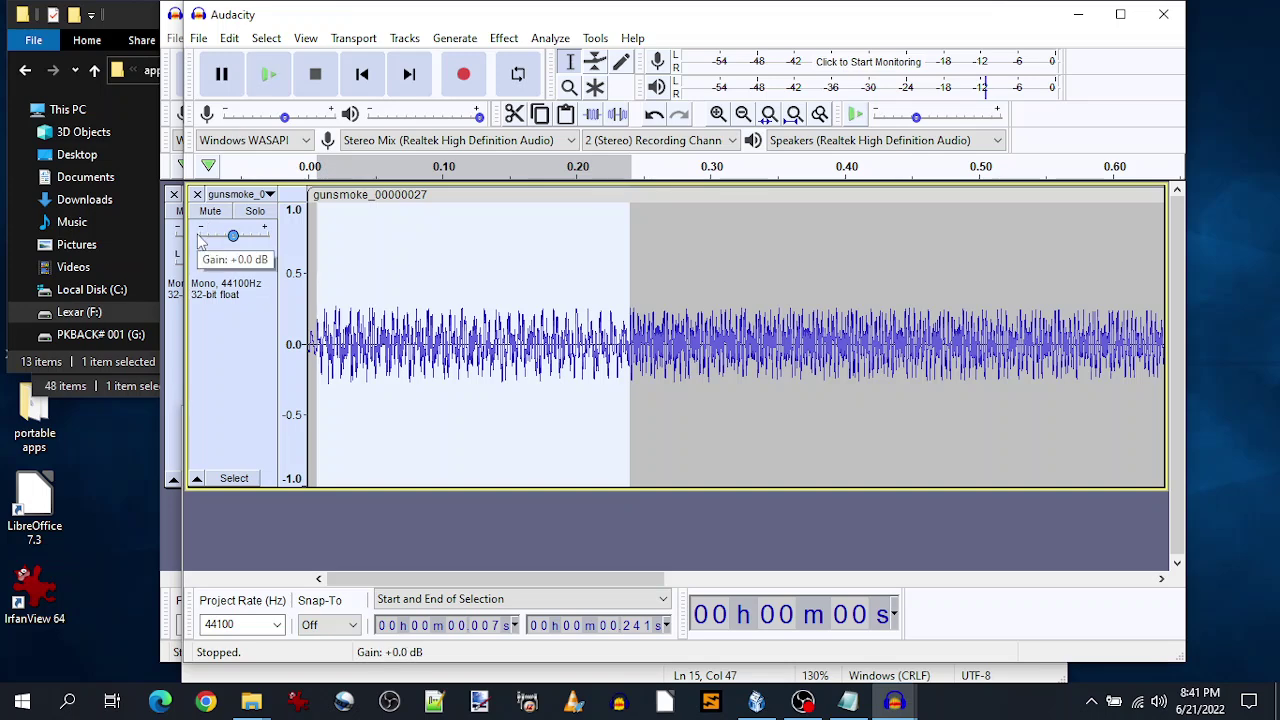
- Copy the selected note into a new project and play the pasted clip
key(ctrl+n)
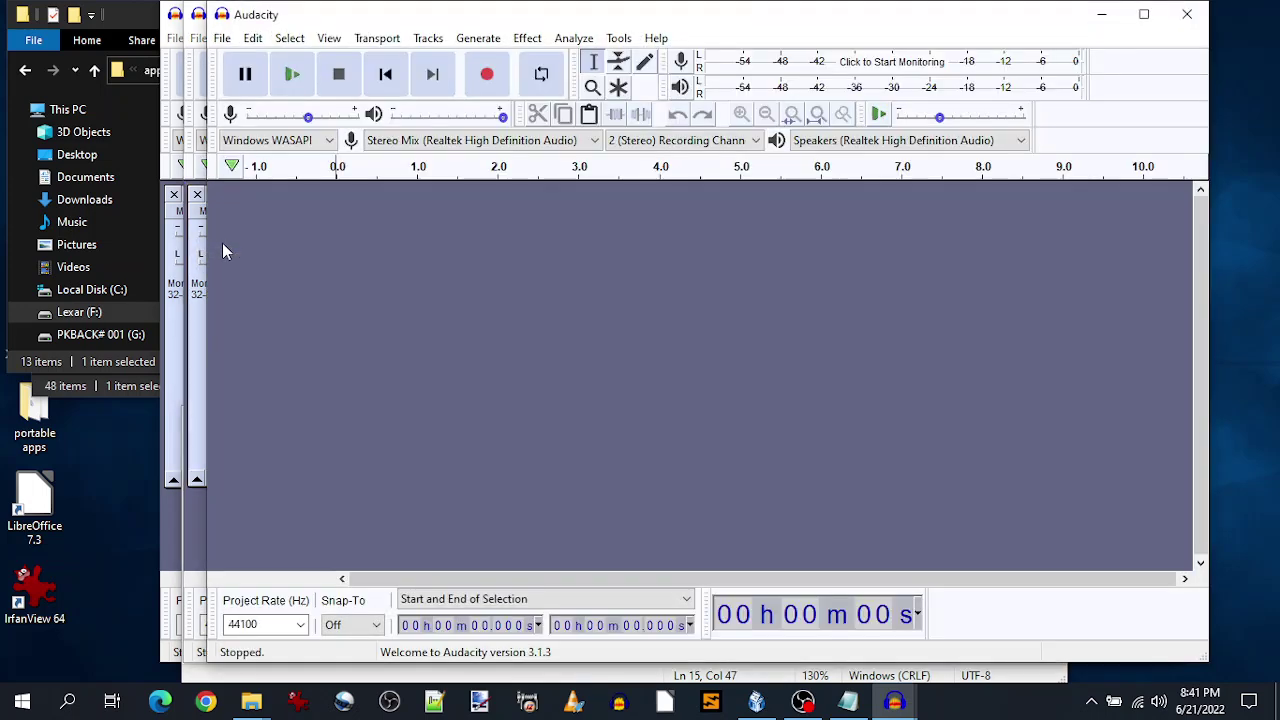
key(ctrl+v)
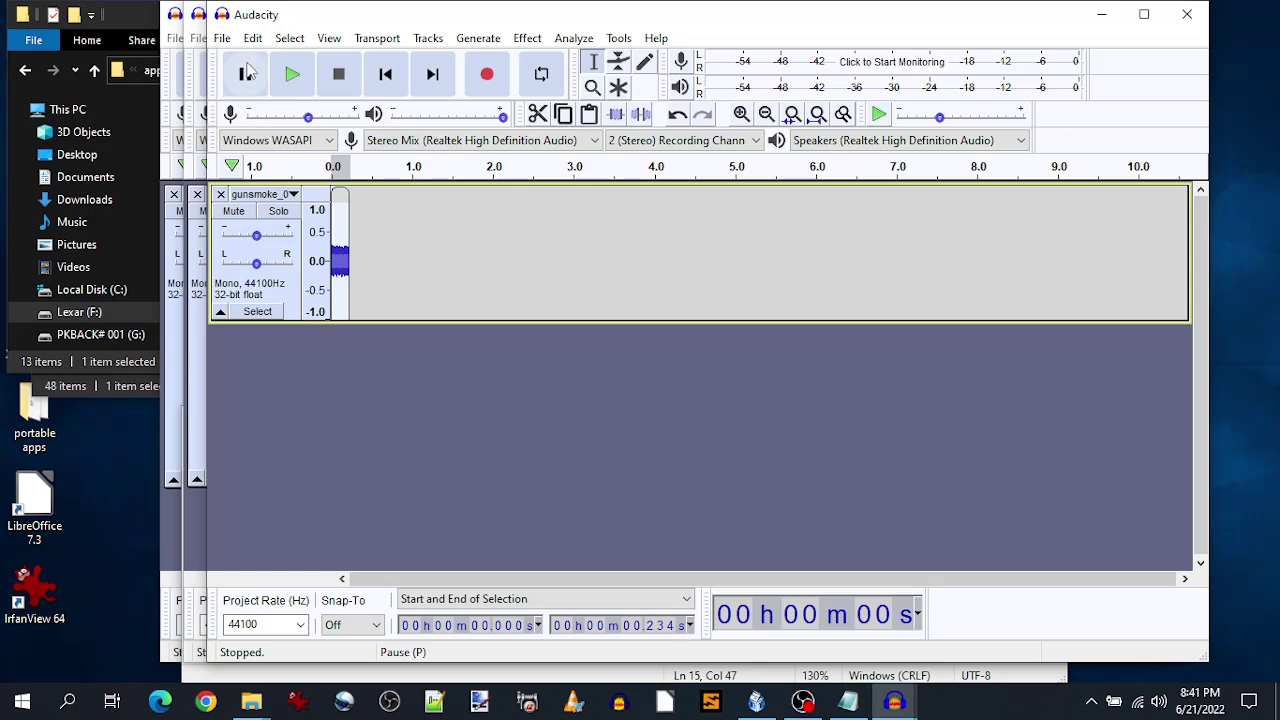
click(292, 73)
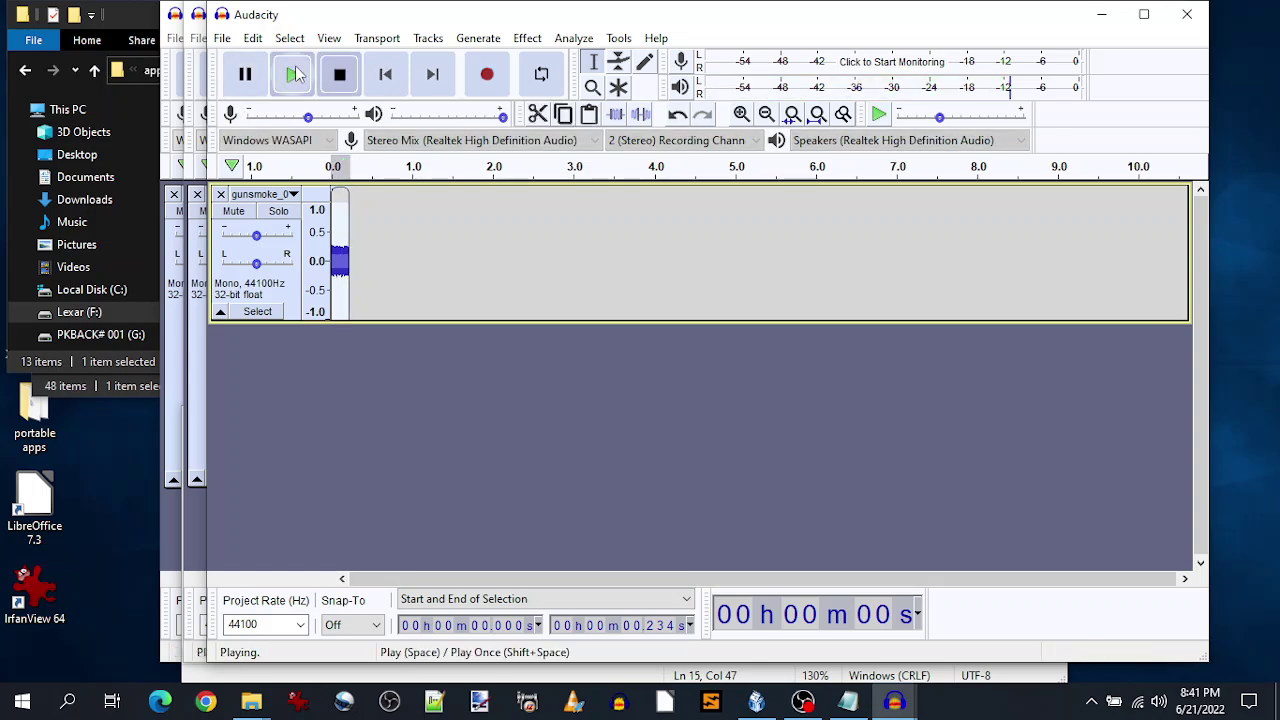
- Export the note as WAV to the instruments folder, reusing the gunsmoke_l3_02.wav name with a new sample number, and remove its track
click(222, 38)
mouse_move(350, 178)
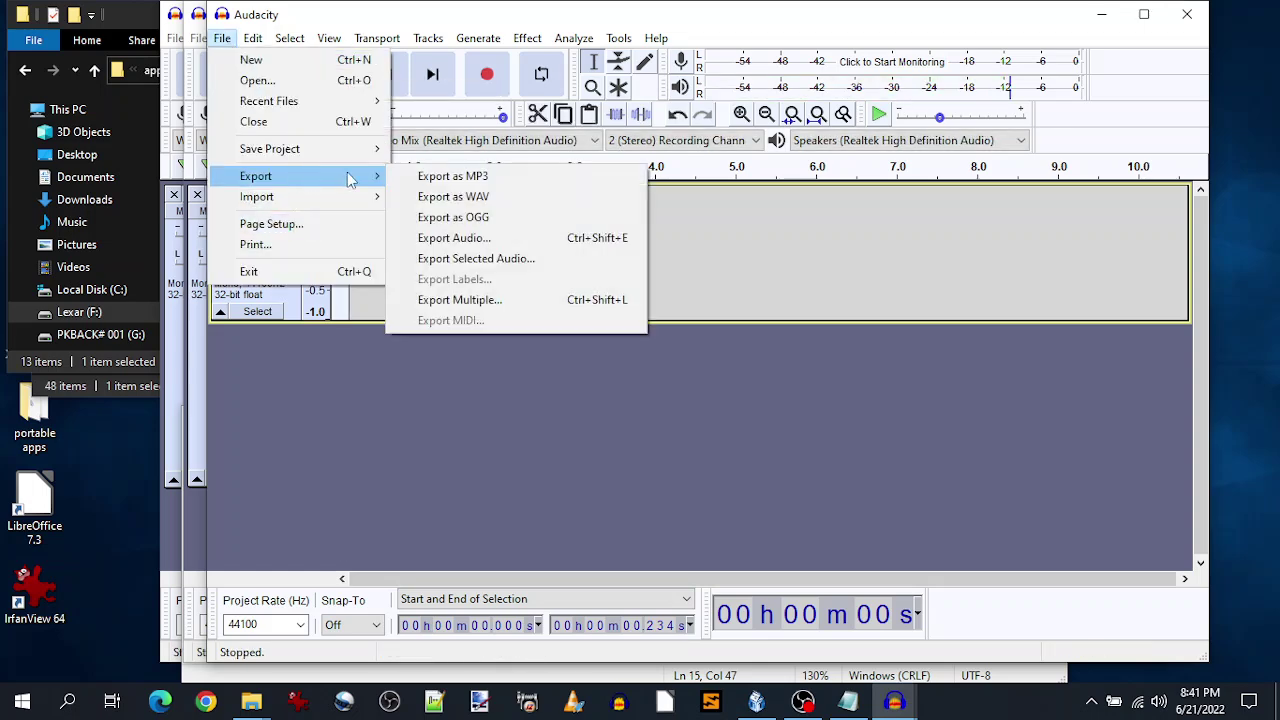
click(452, 197)
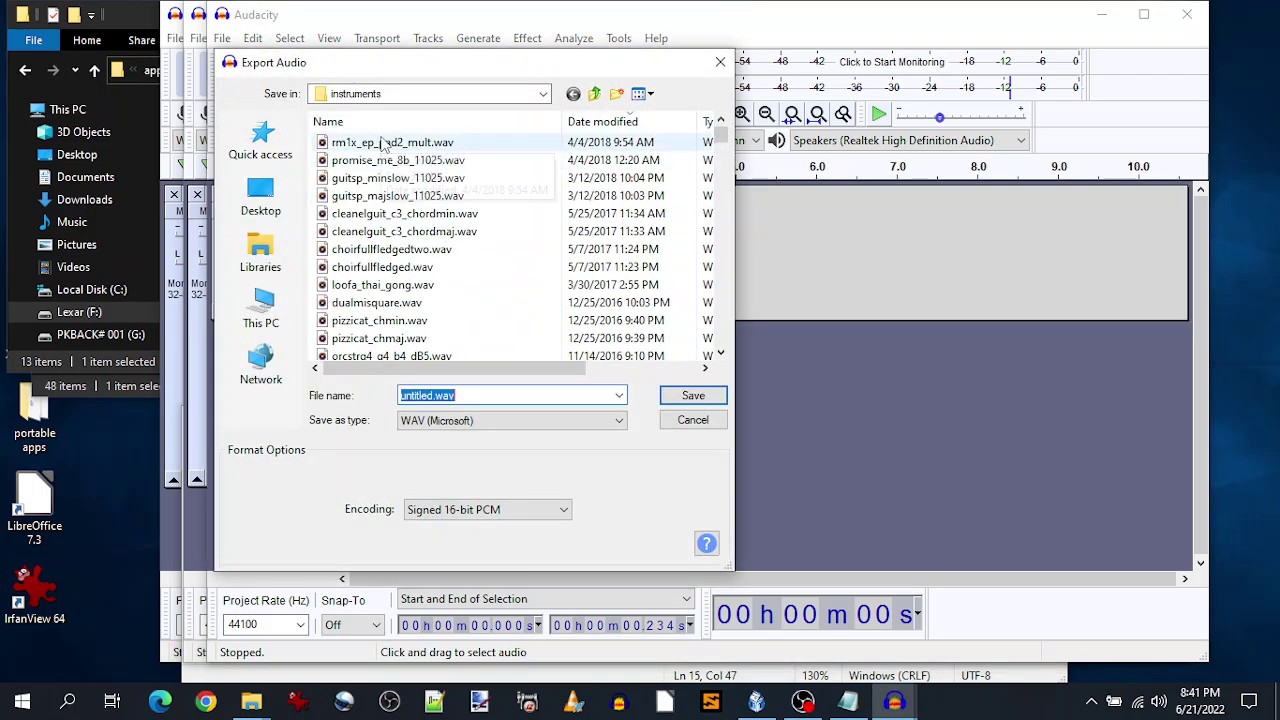
scroll(720, 135, down, 5)
scroll(720, 130, up, 7)
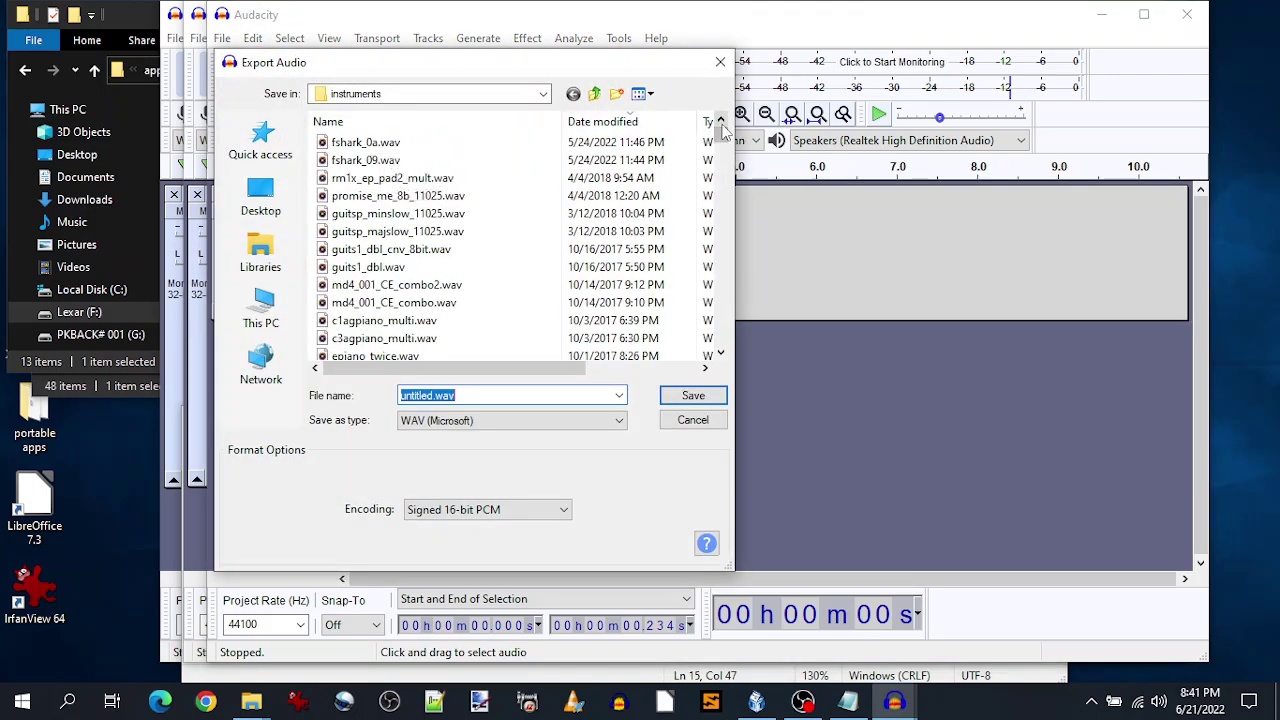
scroll(724, 128, up, 5)
click(479, 143)
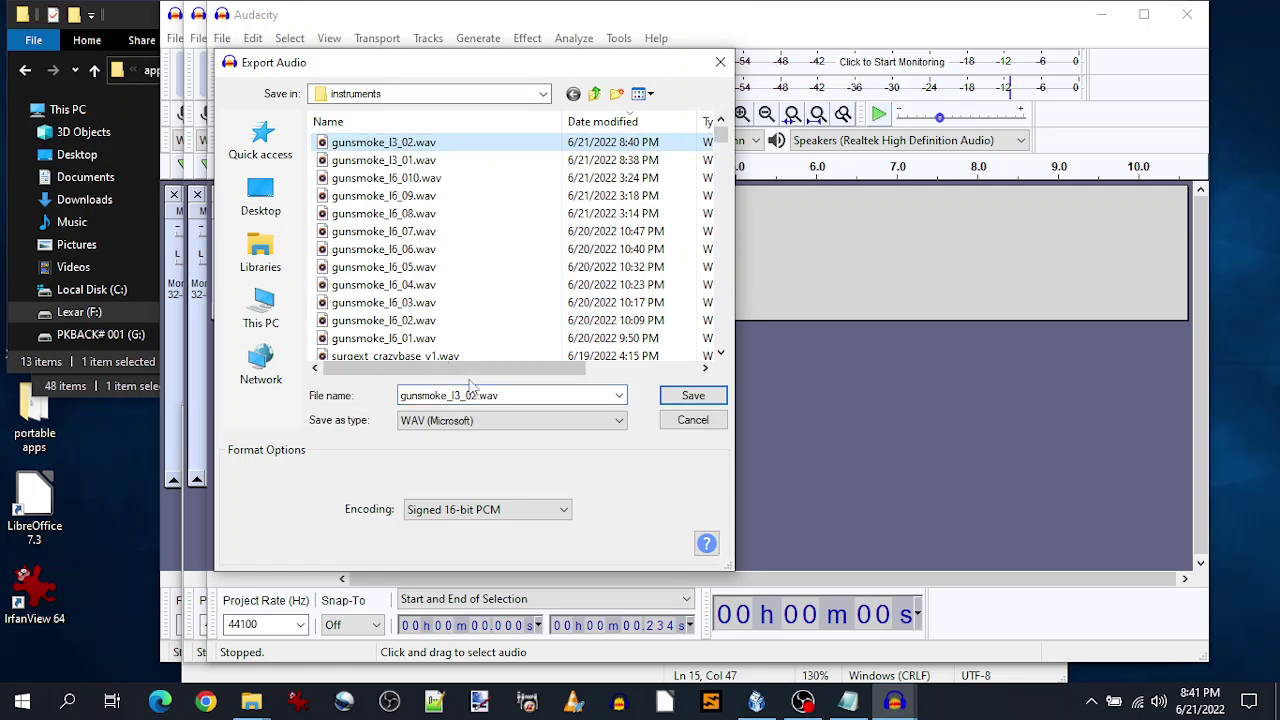
click(474, 396)
click(474, 396)
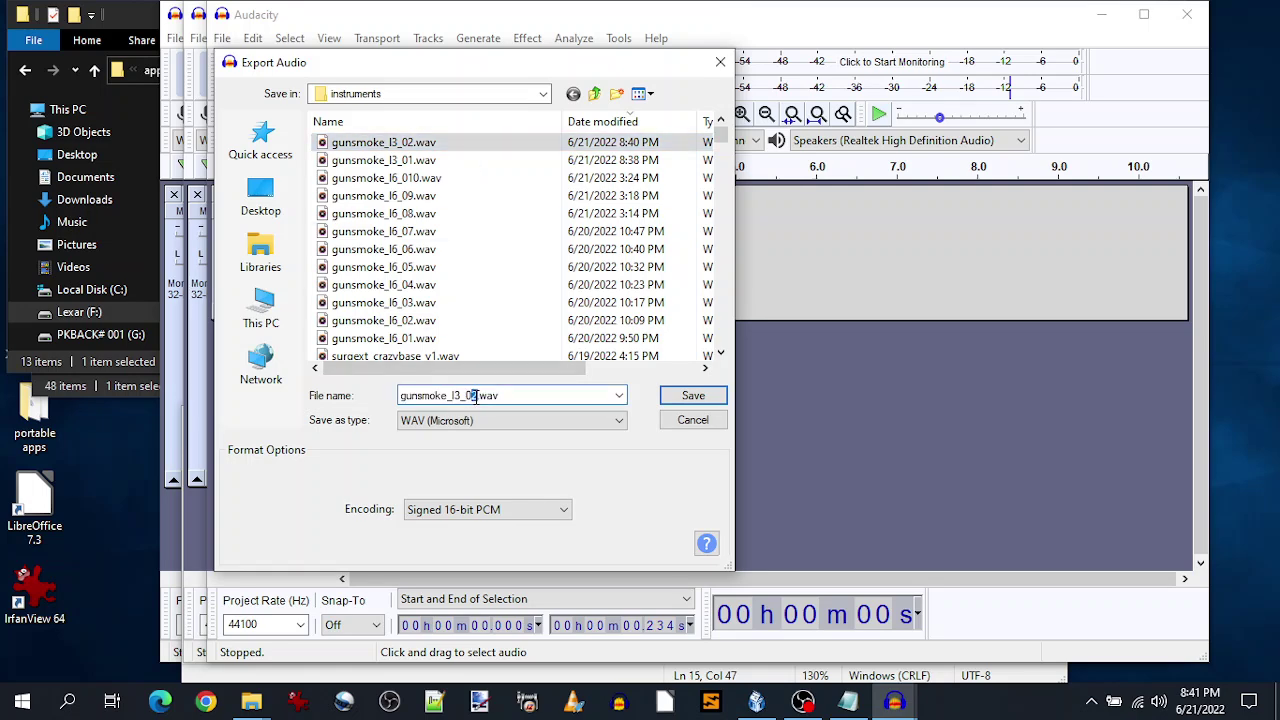
click(692, 396)
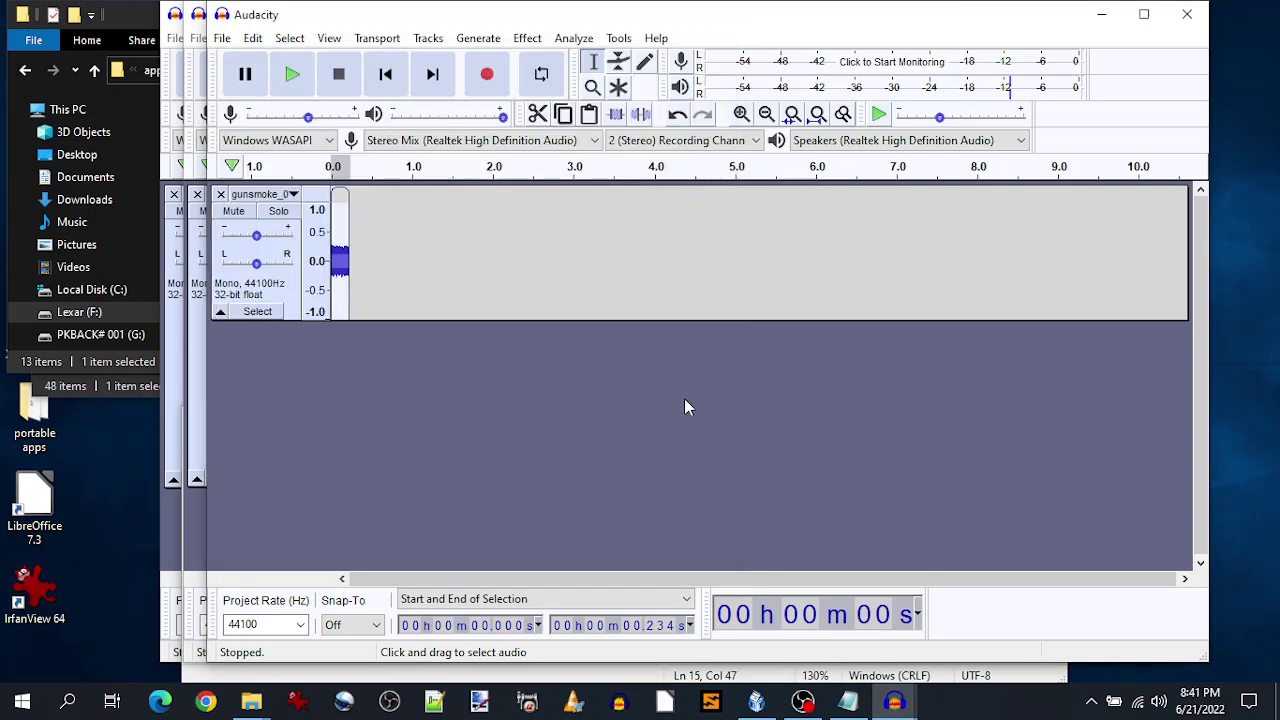
click(788, 513)
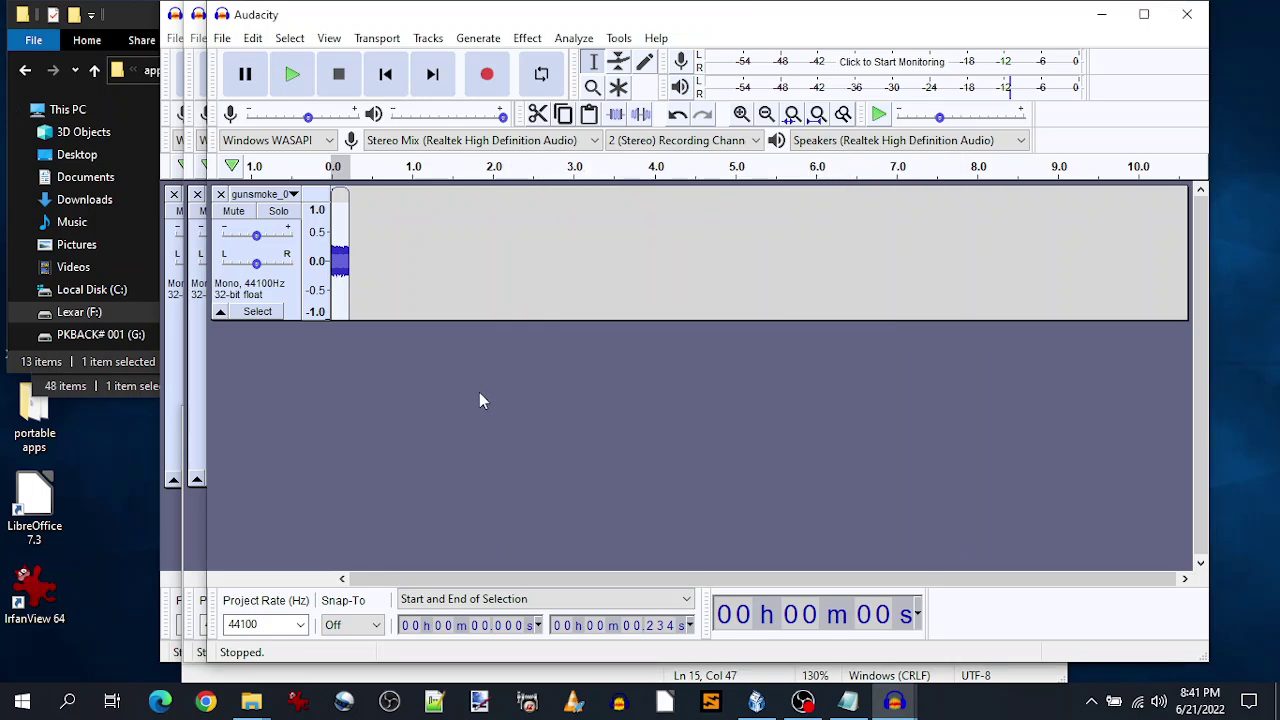
click(221, 193)
key(ctrl+w)
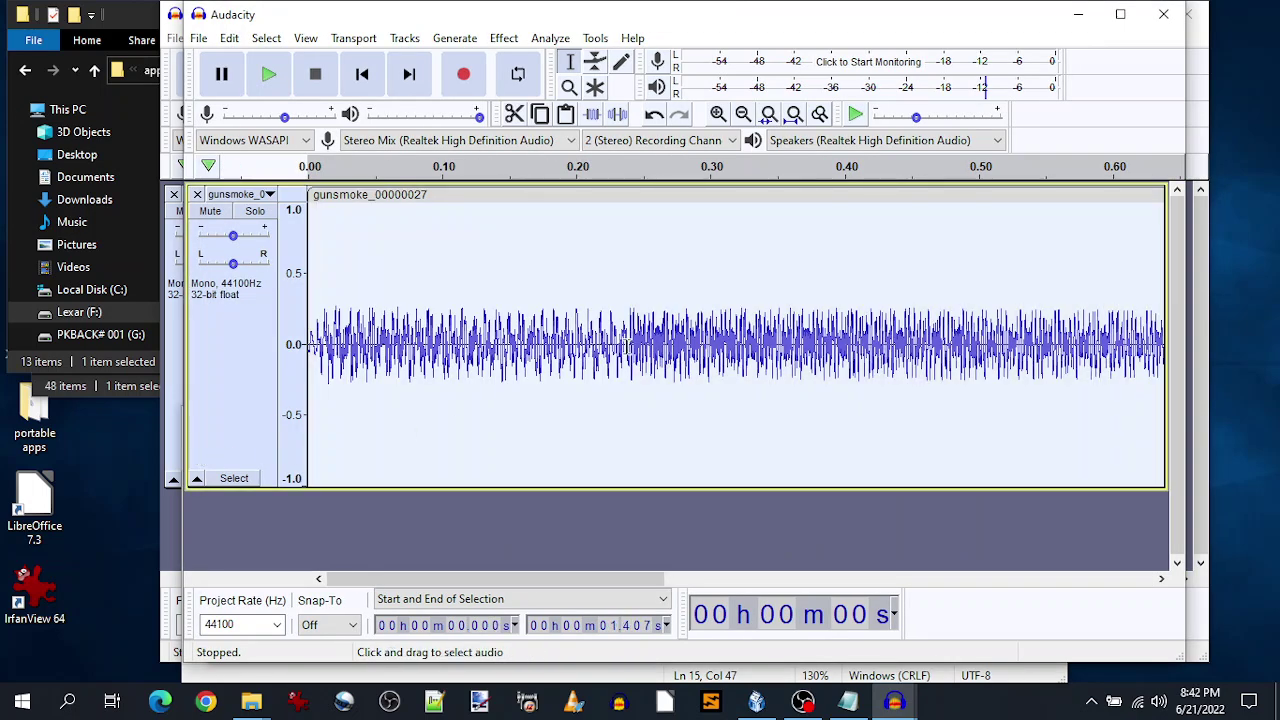
- Delete the first note from the longer clip, from its start to about 0.240 s, and play the rest
click(630, 370)
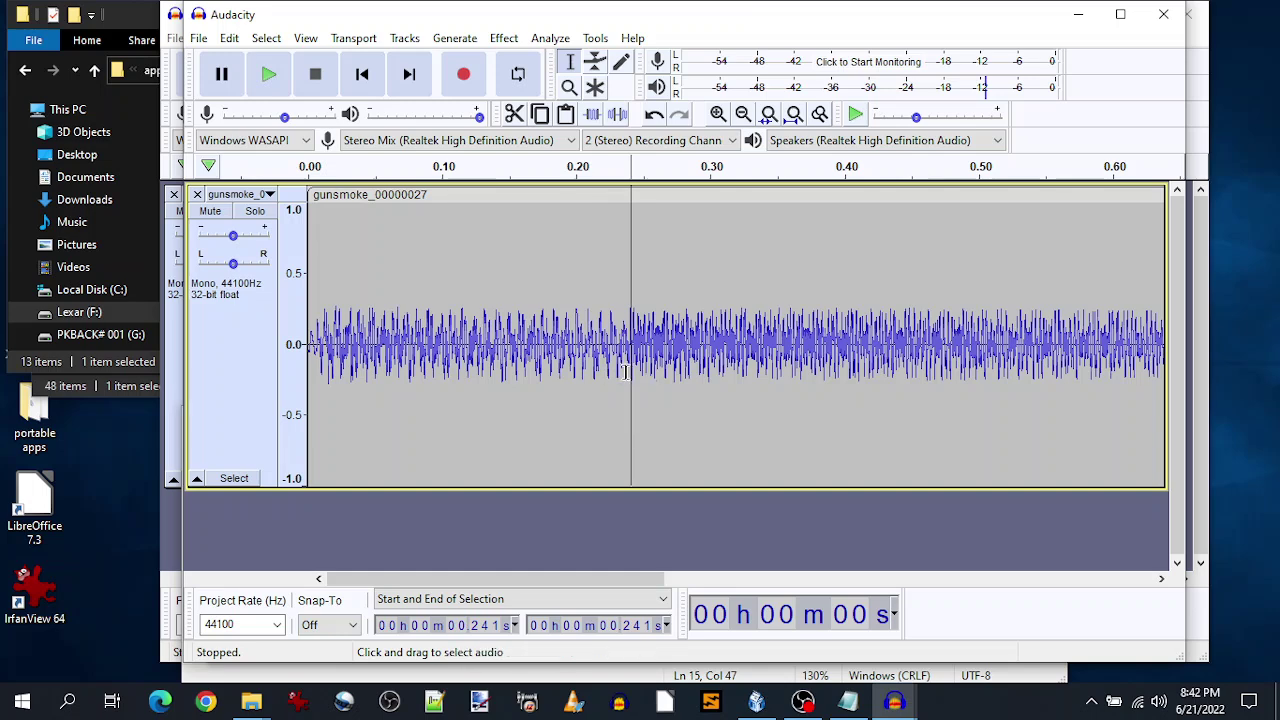
click(627, 372)
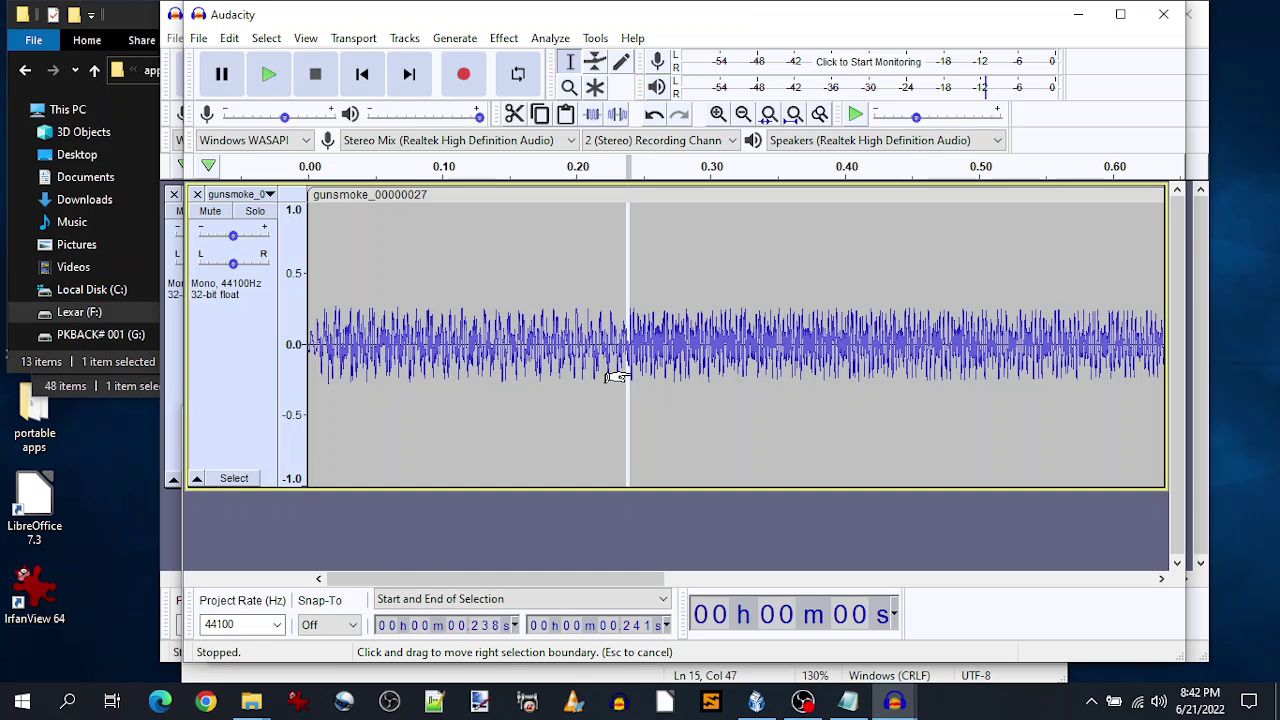
drag(640, 376, 305, 378)
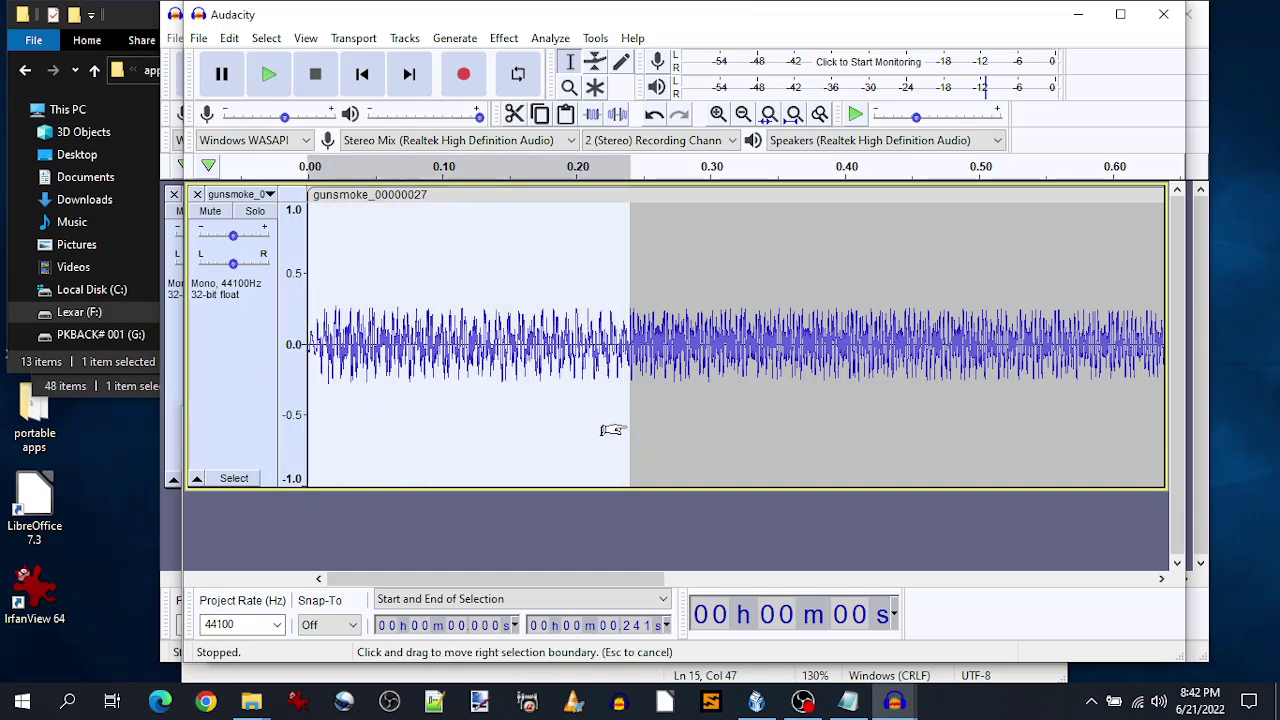
drag(611, 430, 609, 430)
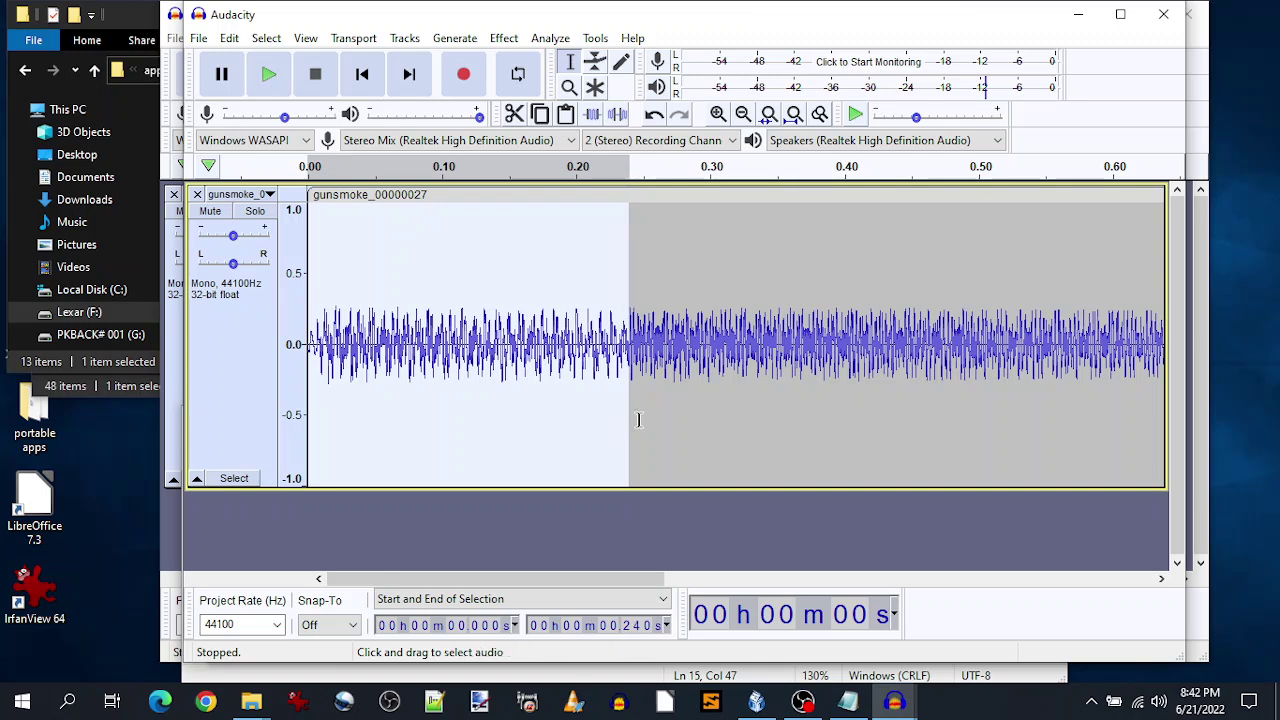
key(Delete)
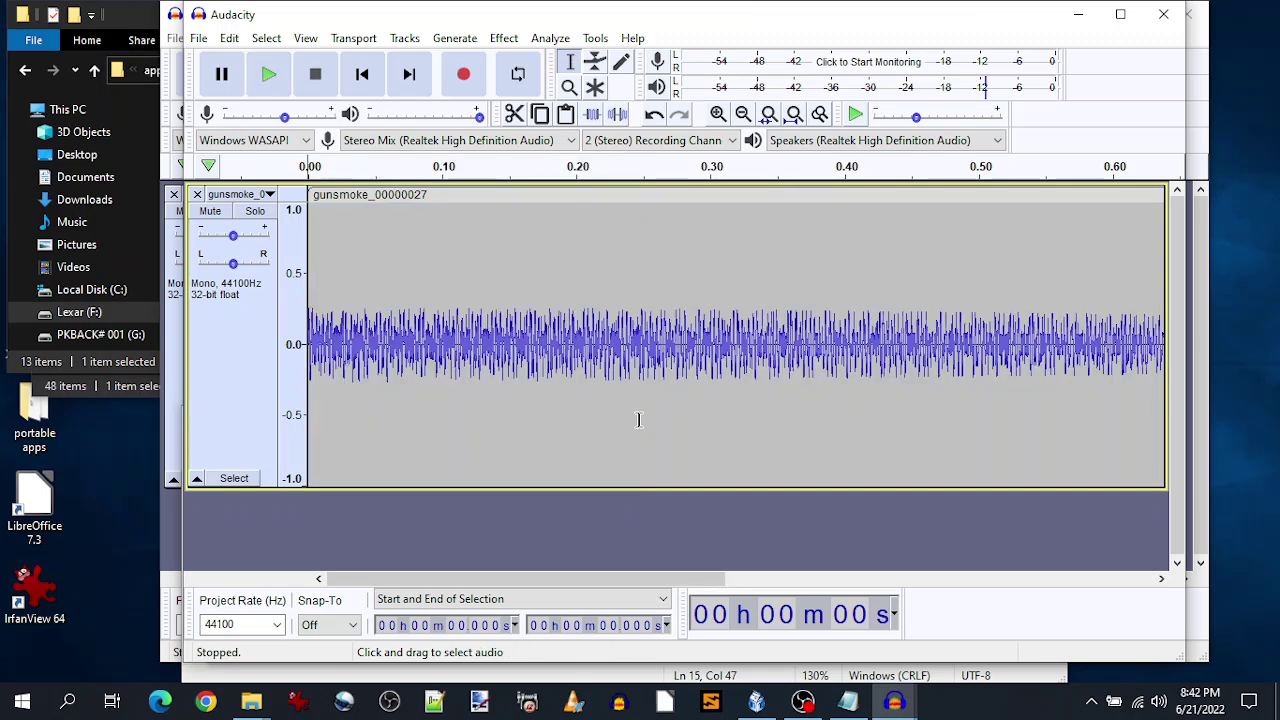
click(269, 75)
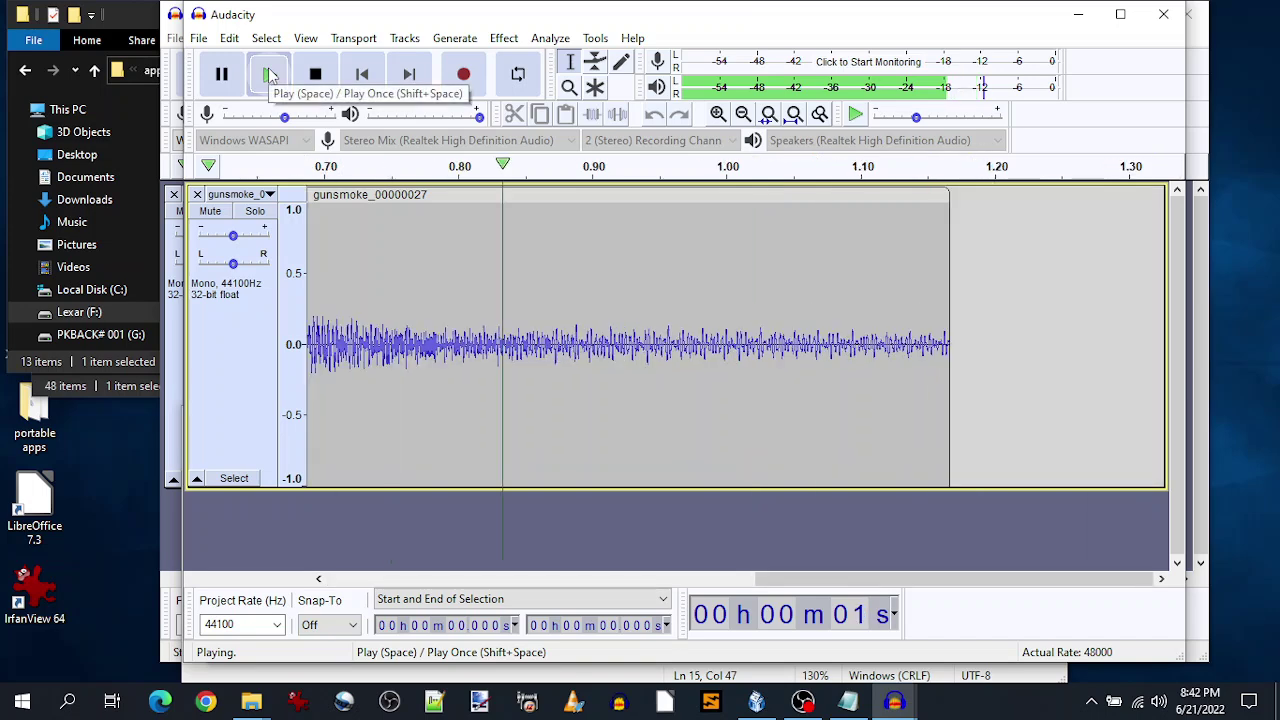
- Export the remaining note as a WAV named gunsmoke_l3_04.wav in the instruments folder, with empty metadata tags
click(200, 38)
mouse_move(240, 176)
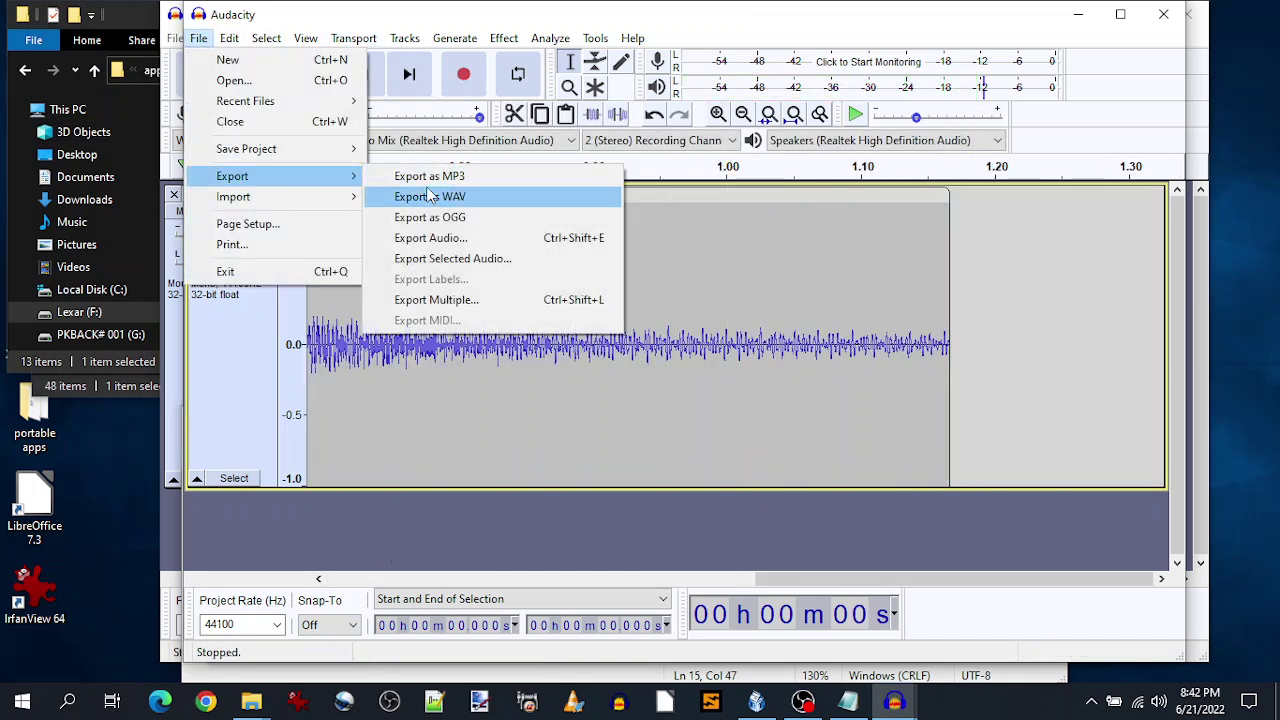
click(430, 197)
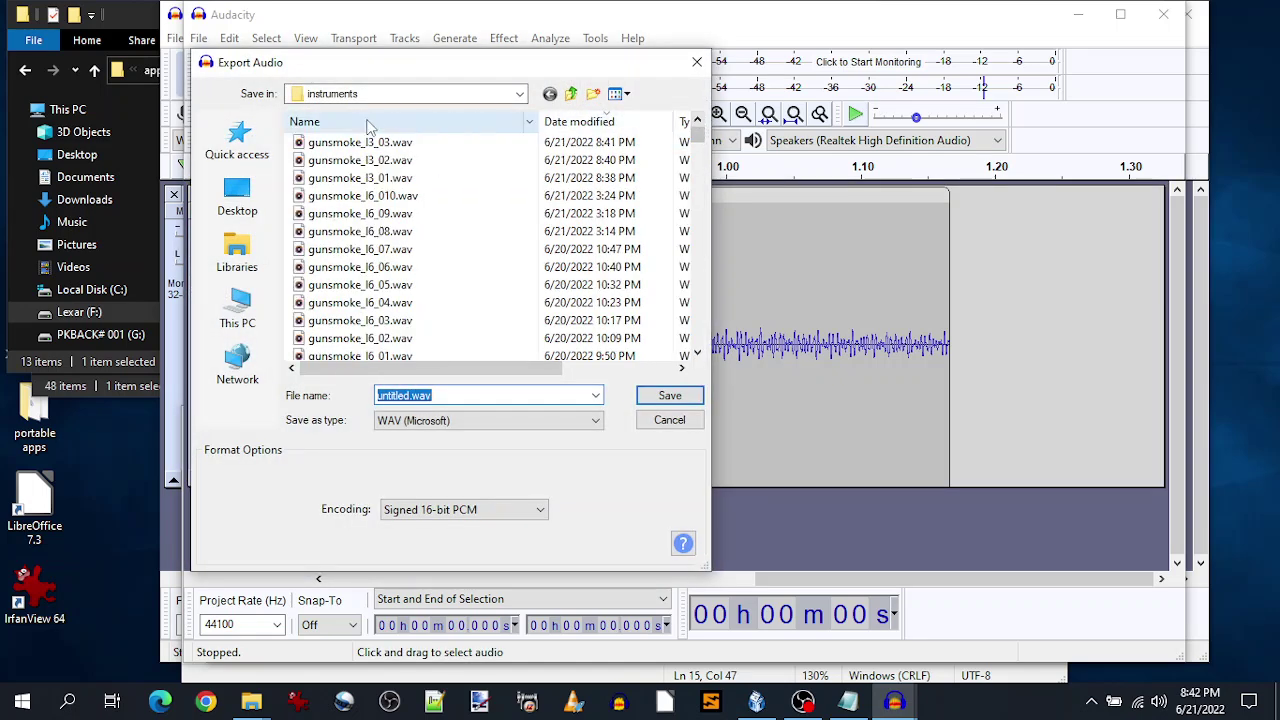
click(360, 142)
double_click(458, 396)
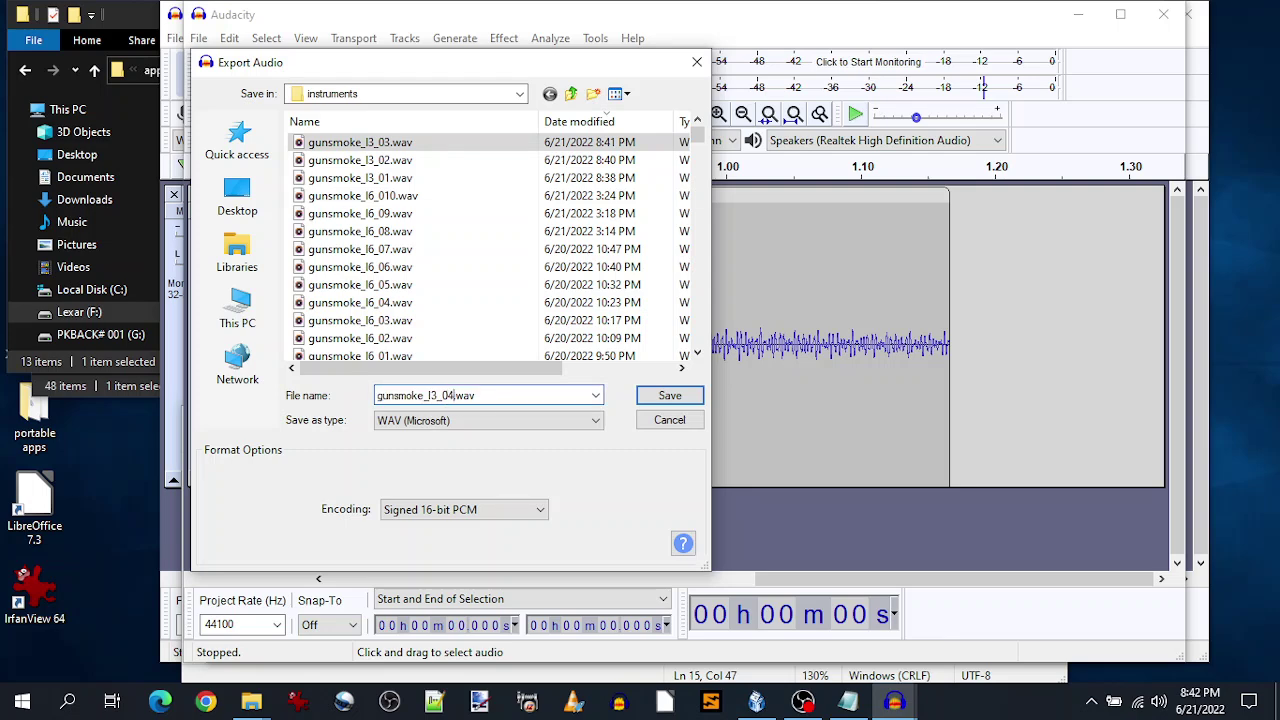
click(669, 396)
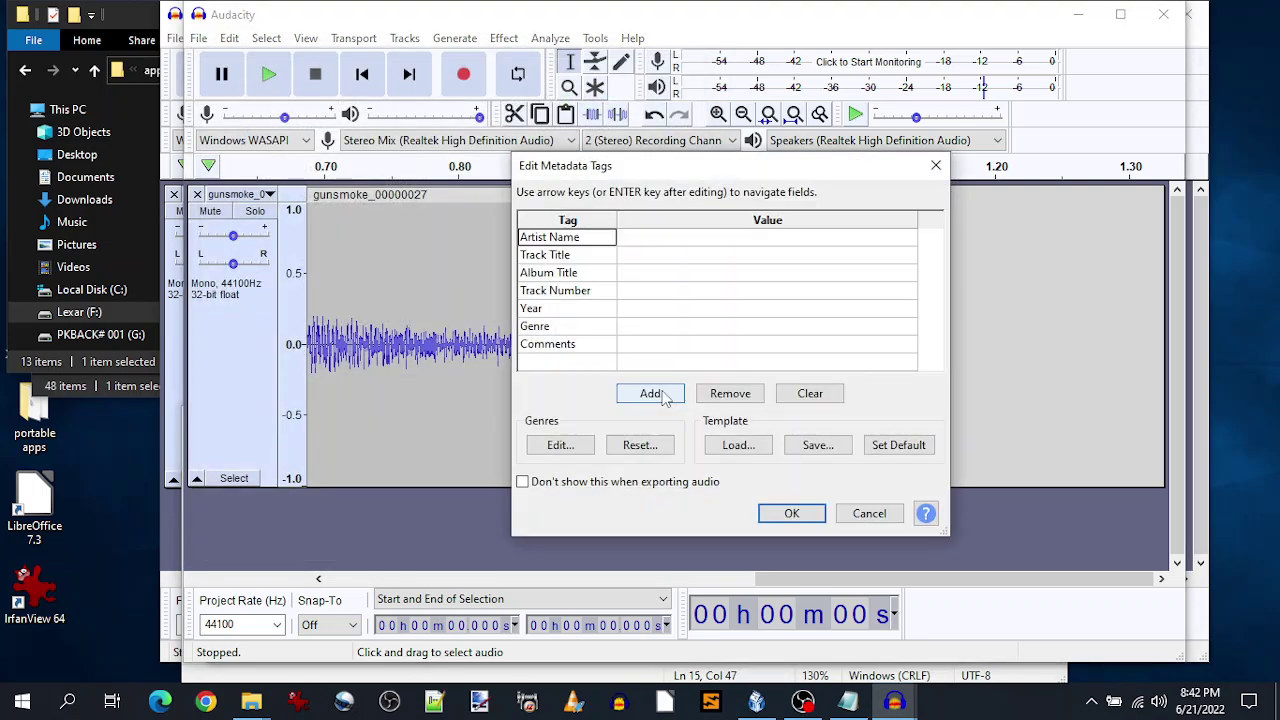
click(792, 514)
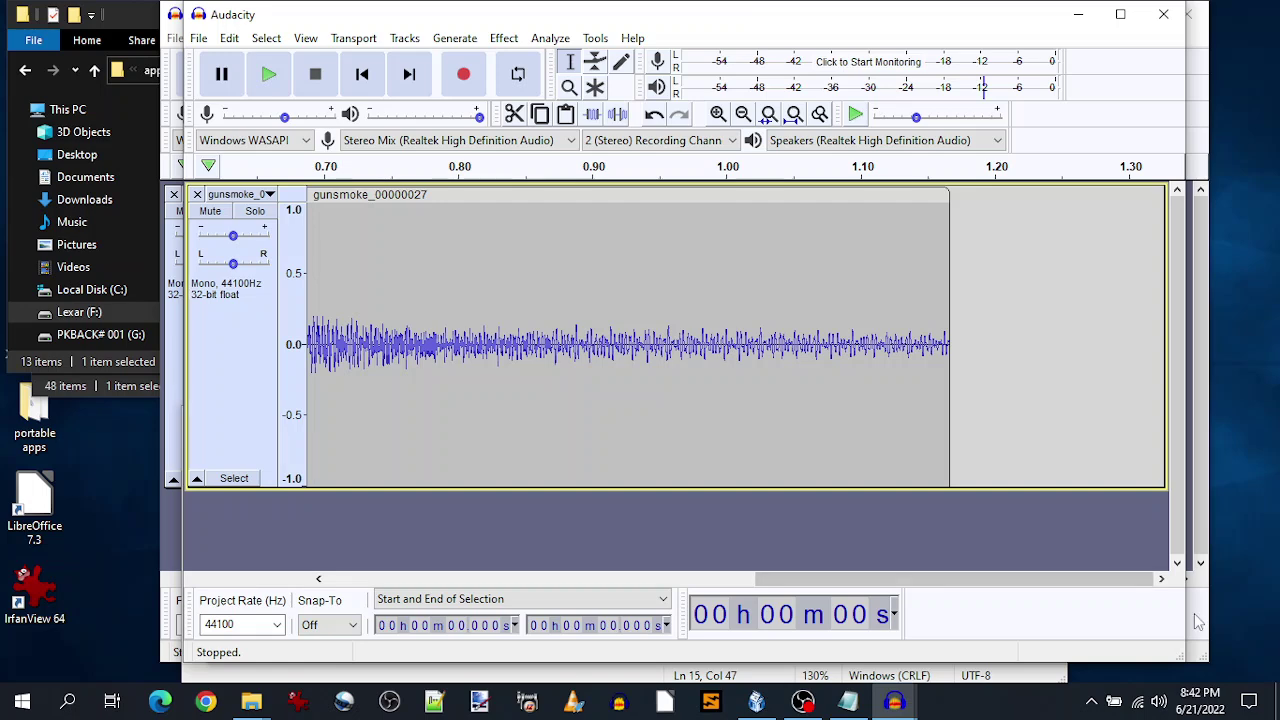
- Return to the original gunsmoke_00000027 recording and play it from about 5 s to listen for another instrument
key(ctrl+n)
click(177, 528)
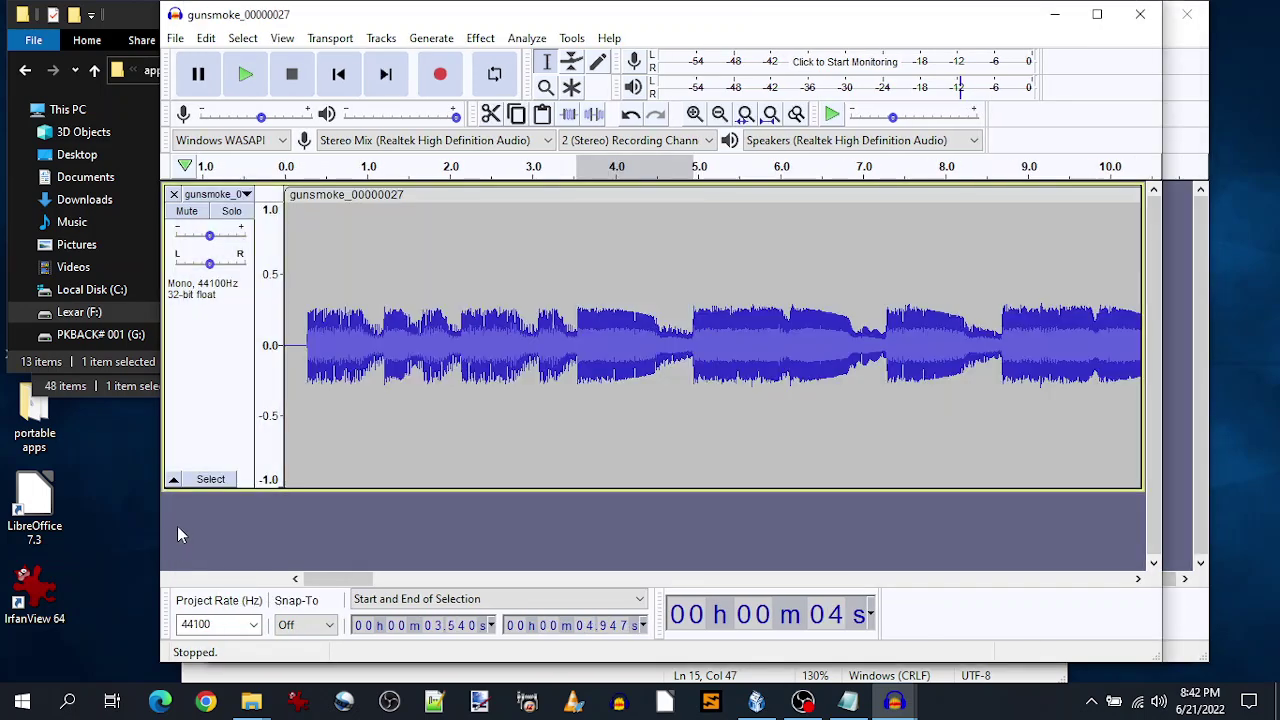
click(703, 170)
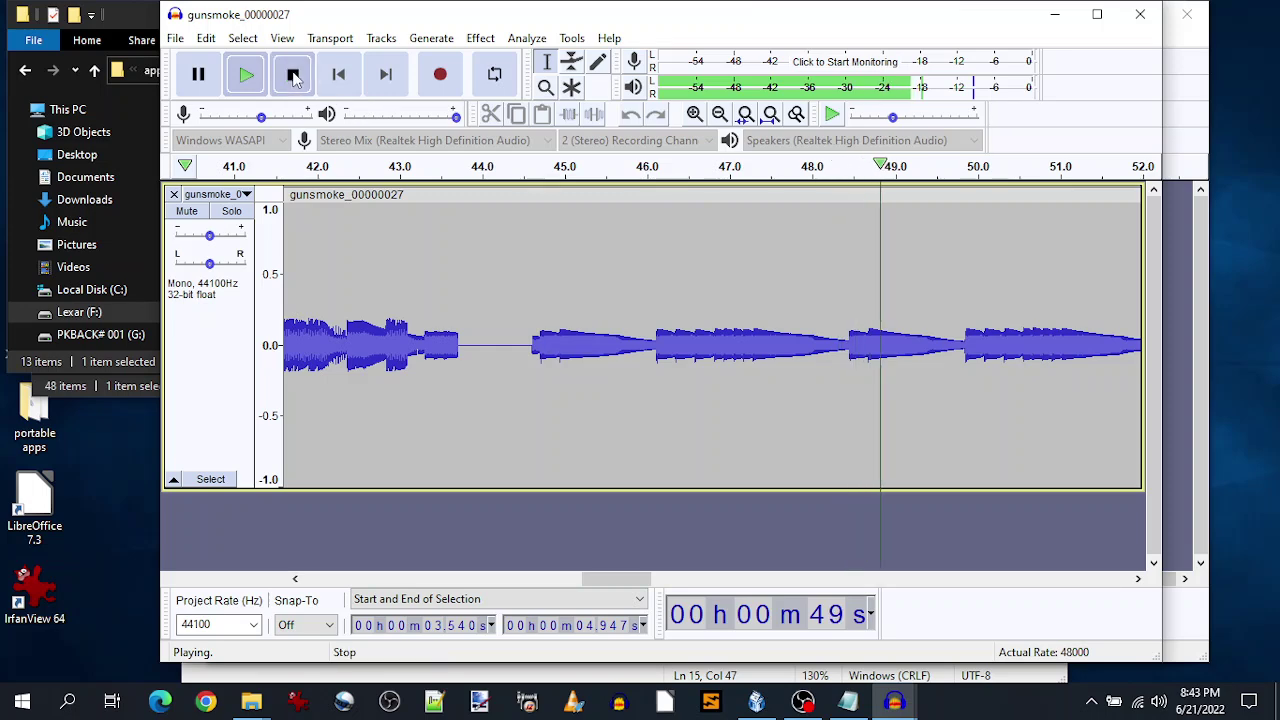
key(space)
- Copy the recording's quieter note from about 44.943 s to 46.112 s into a new project and play it
drag(558, 360, 652, 372)
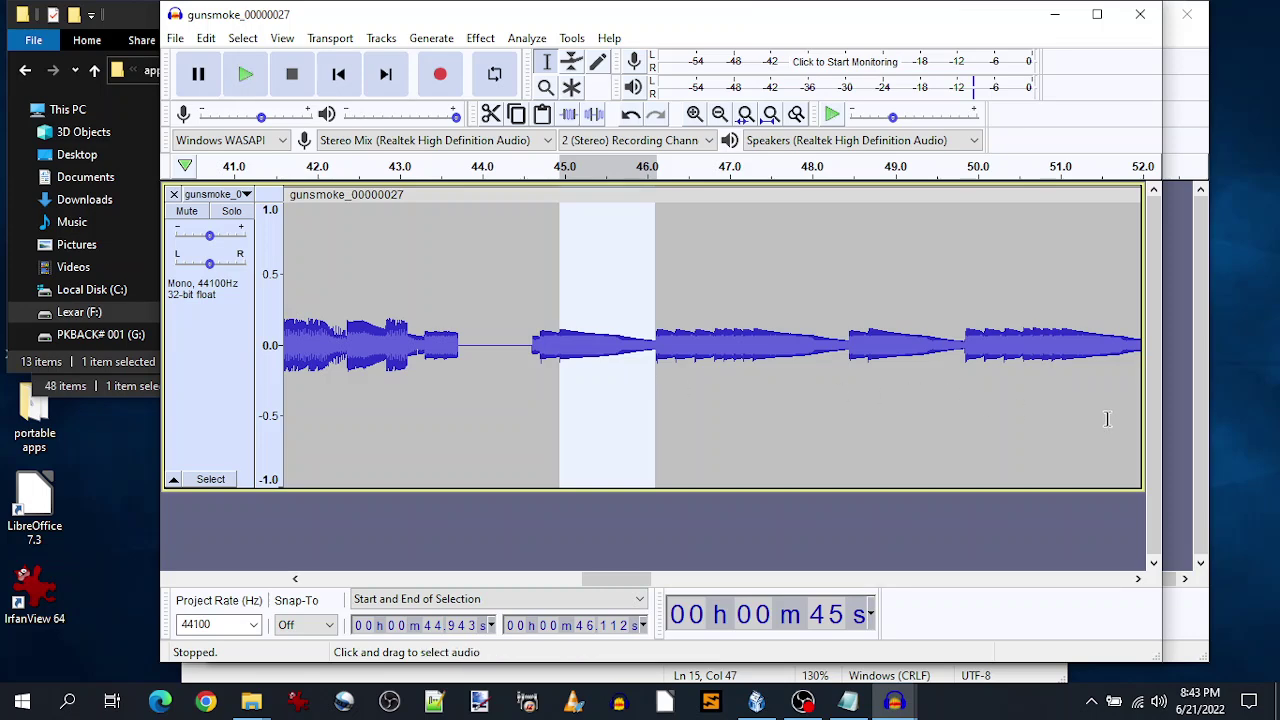
key(ctrl+n)
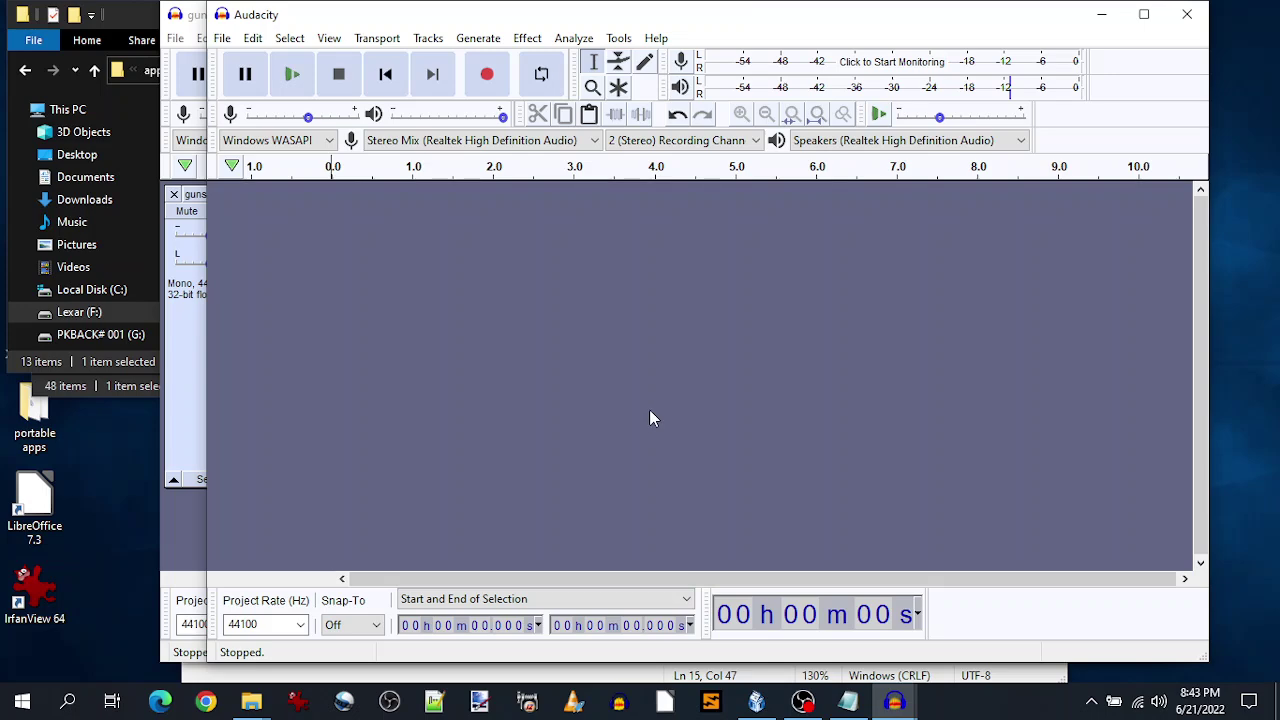
key(ctrl+v)
click(285, 86)
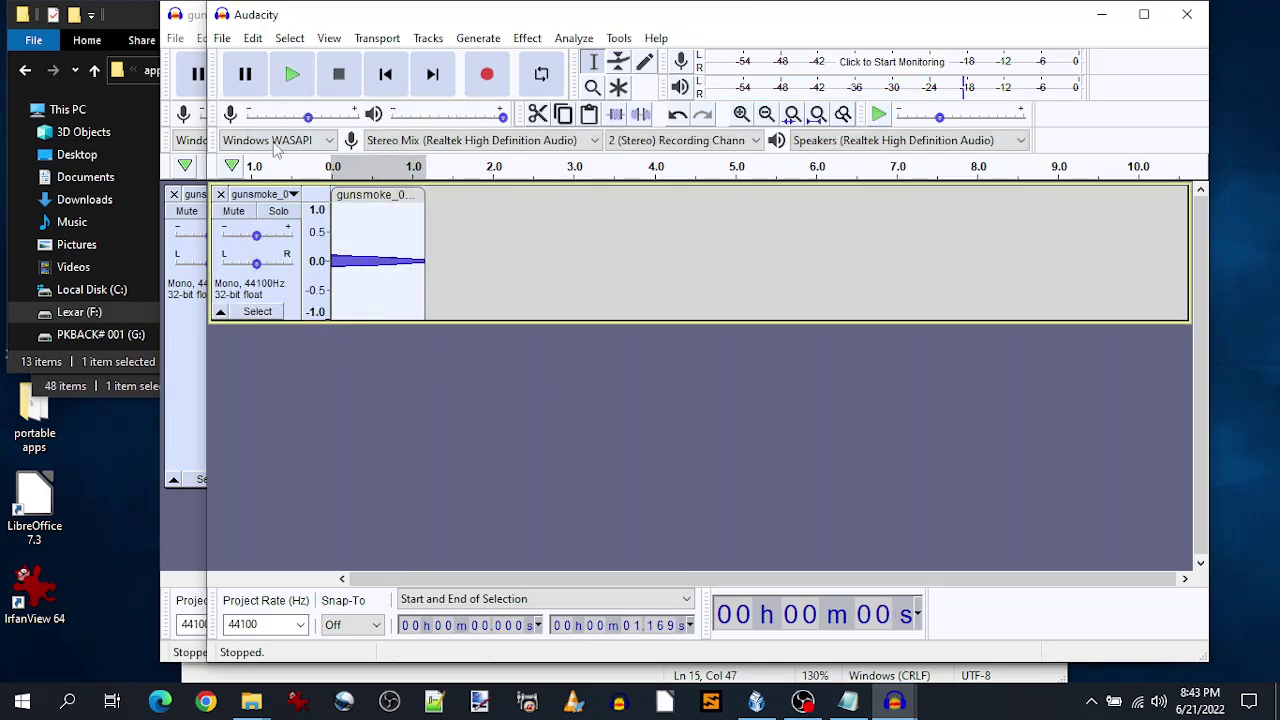
- Export the pasted note as gunsmoke_l3_05.wav in the instruments folder, with empty metadata tags, and remove its track
click(221, 38)
mouse_move(310, 176)
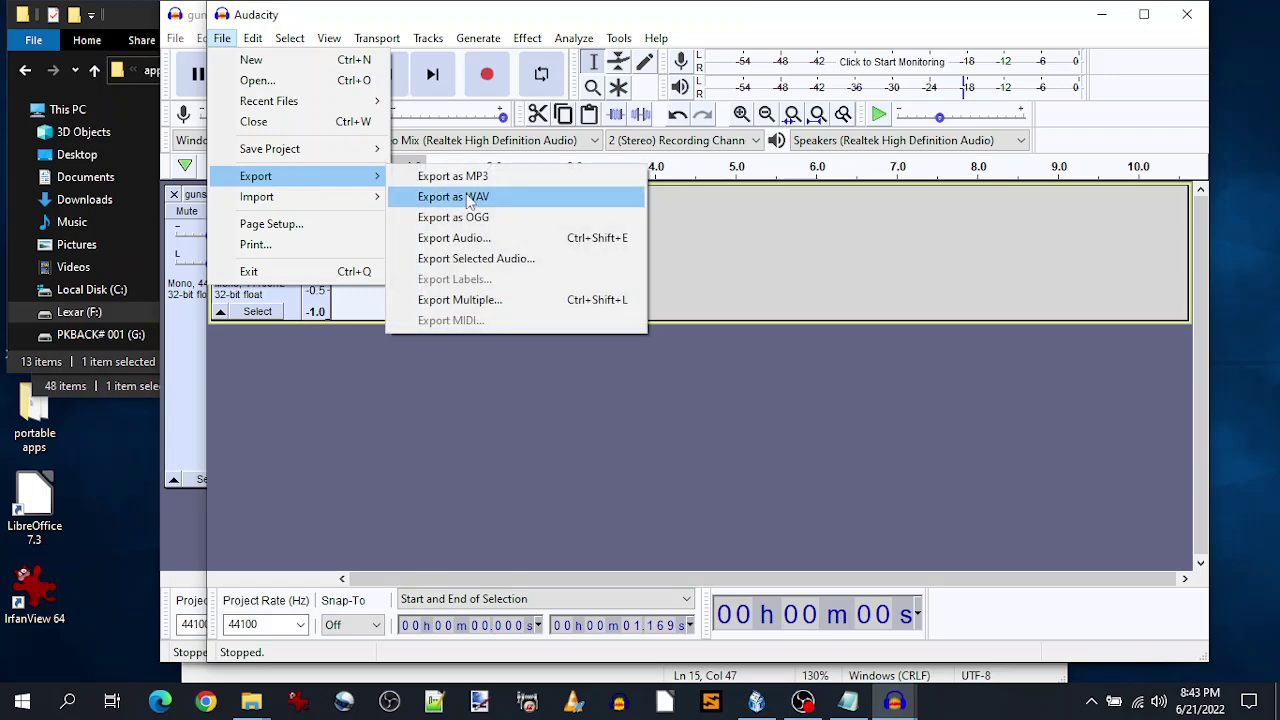
click(469, 199)
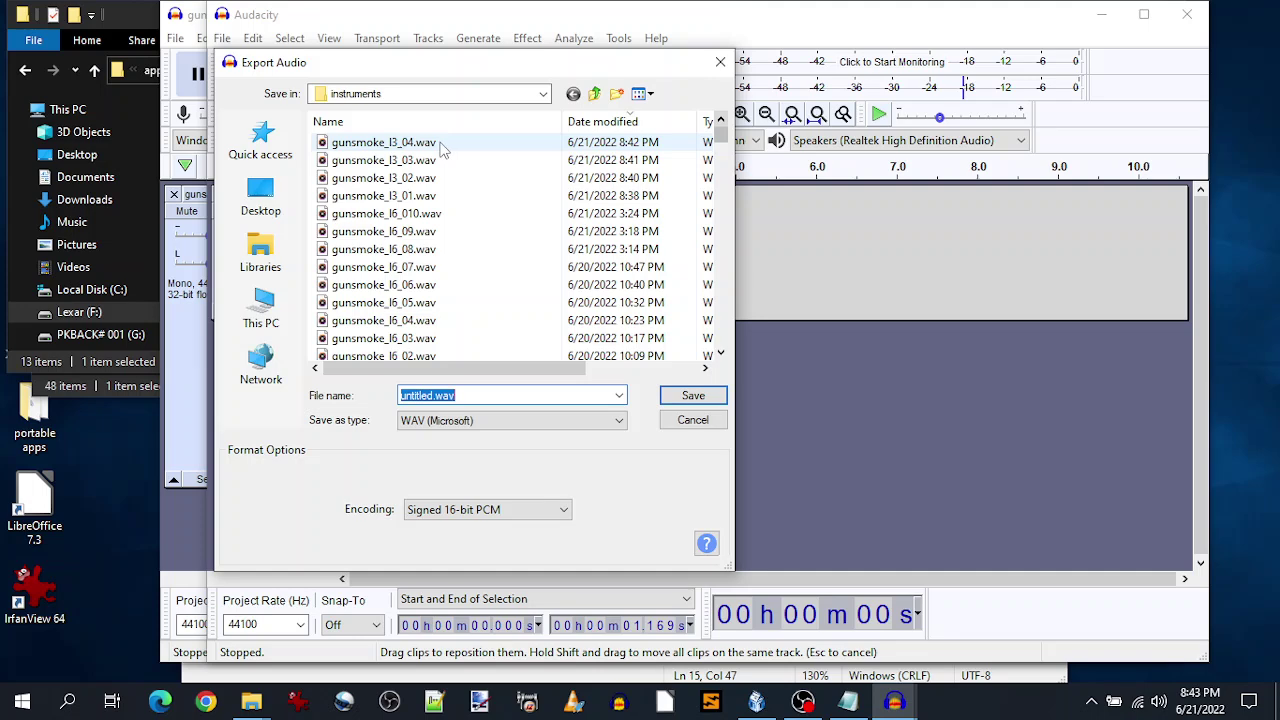
click(443, 148)
click(478, 393)
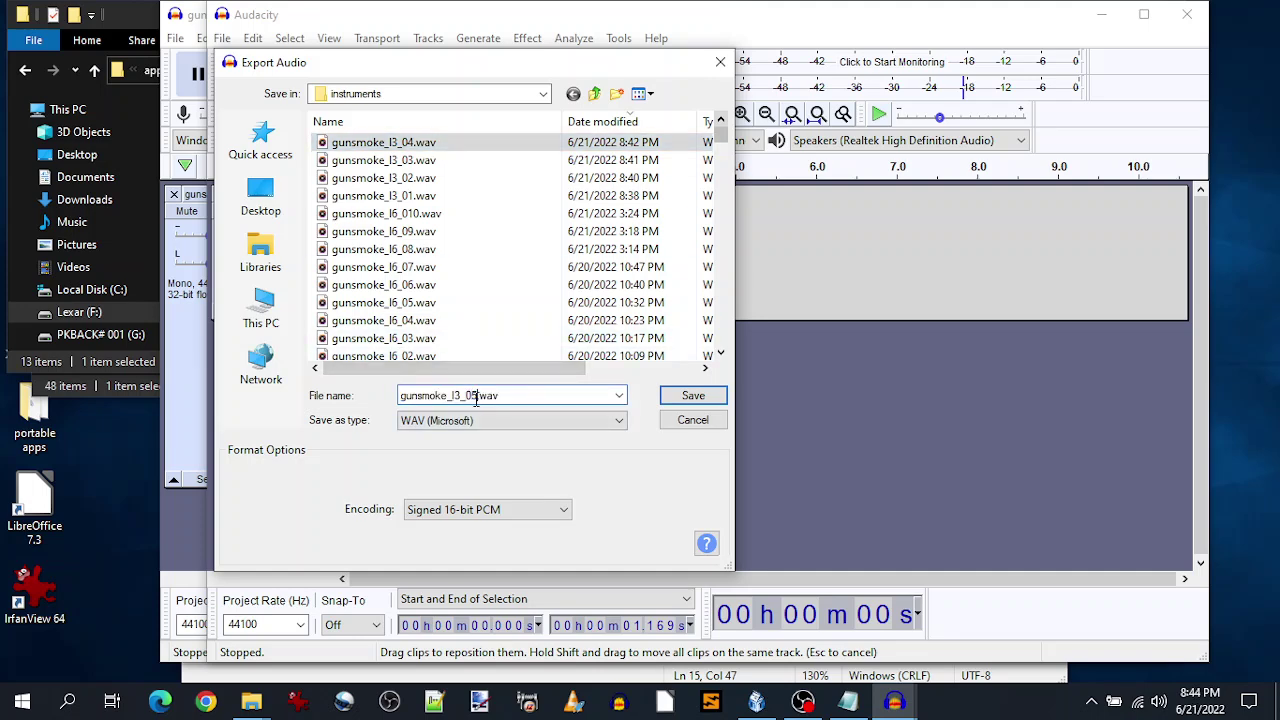
click(692, 396)
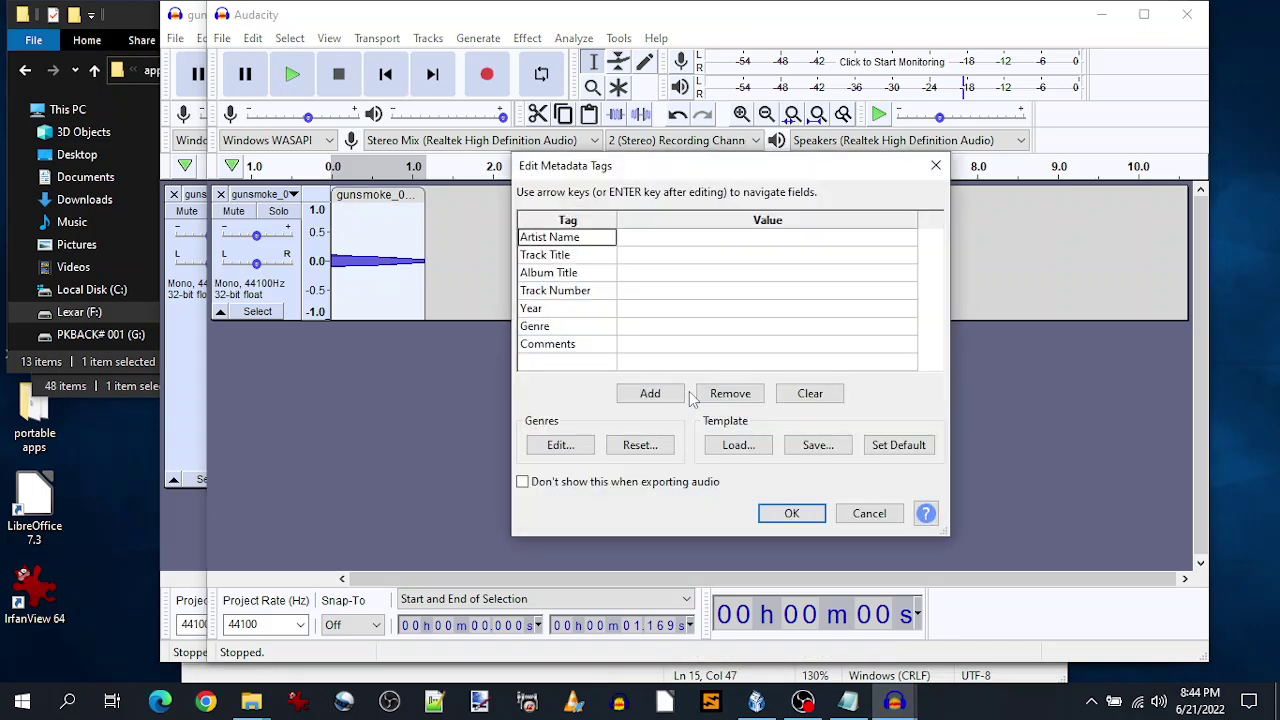
click(791, 514)
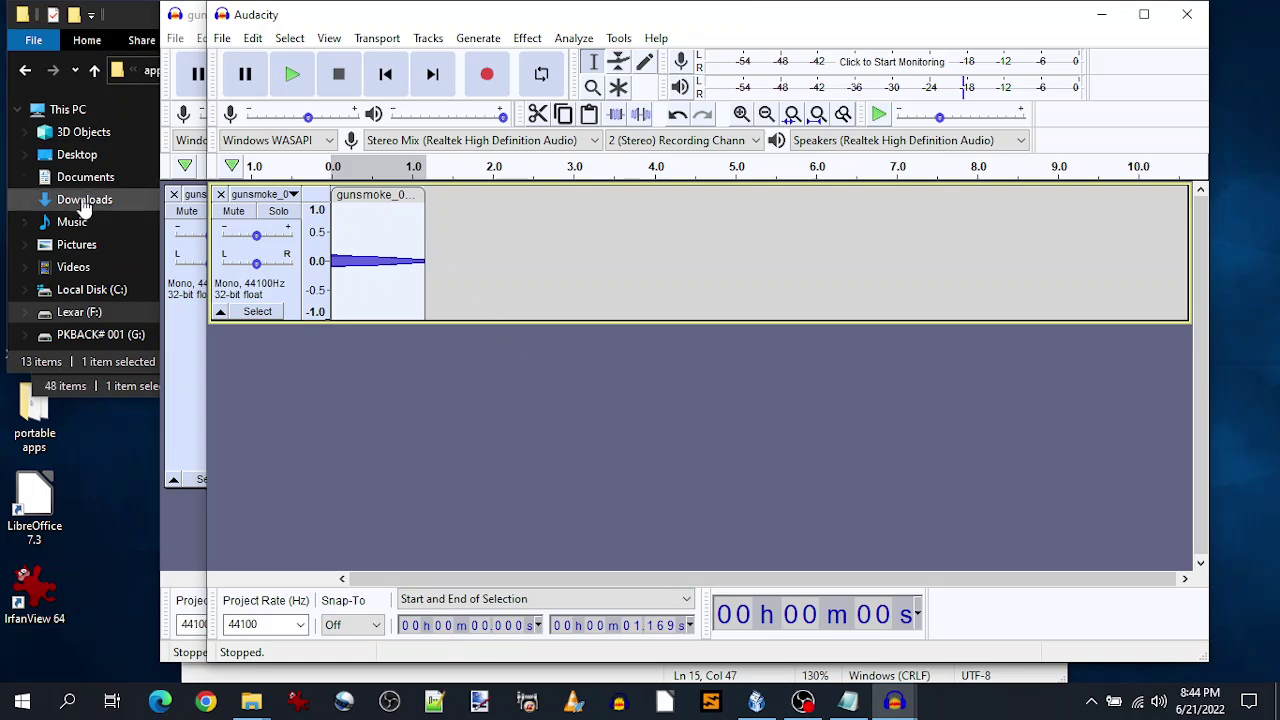
click(220, 194)
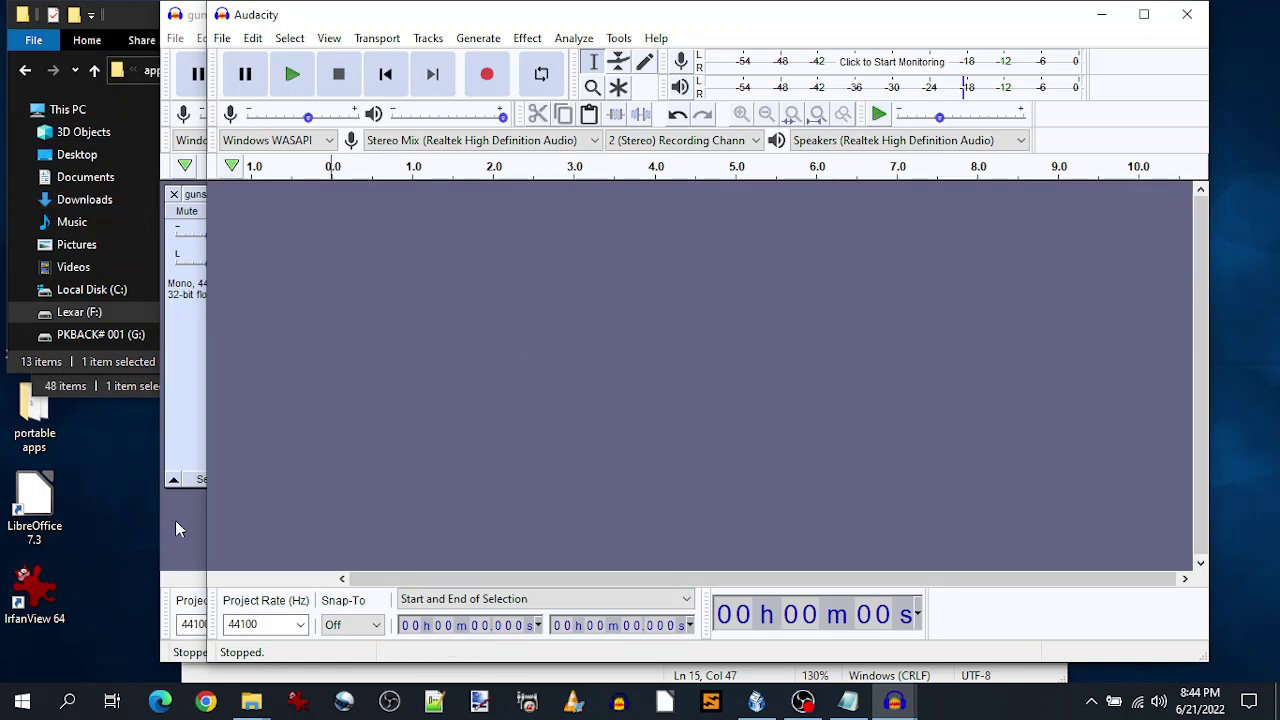
- Play the original recording from about 1:08 onward to listen for the next usable sound
click(175, 520)
drag(578, 580, 742, 580)
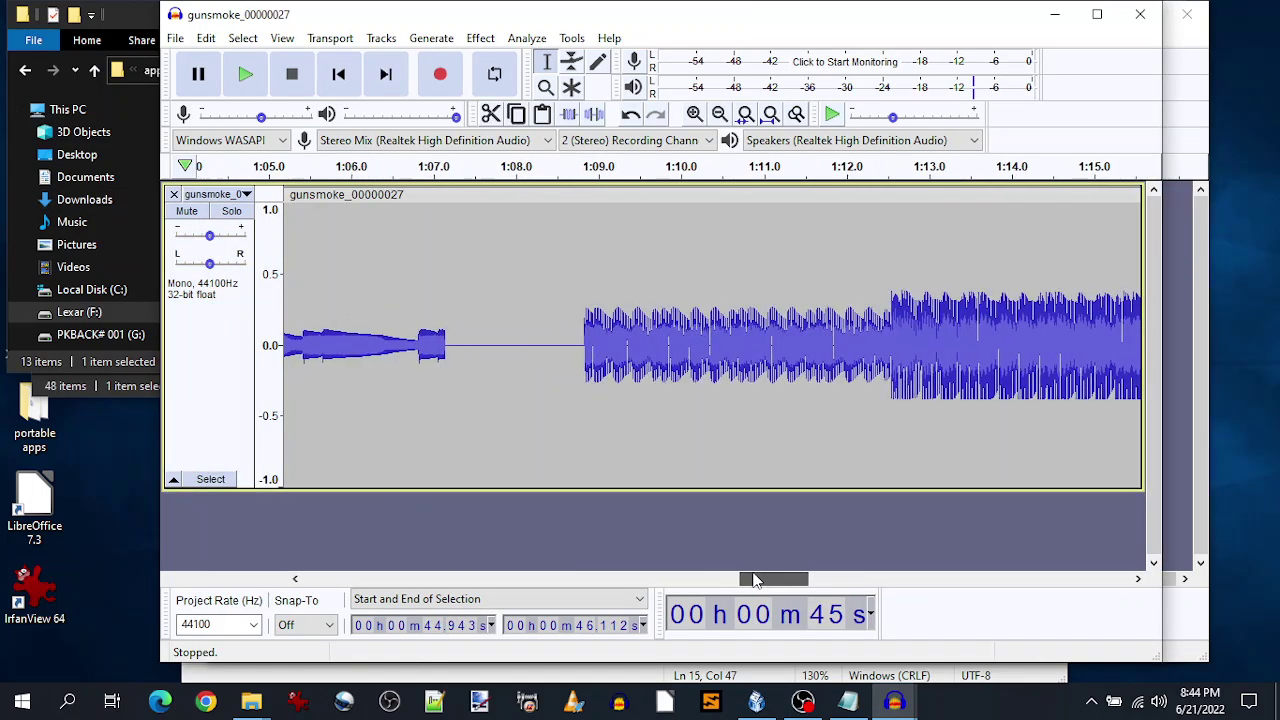
click(533, 170)
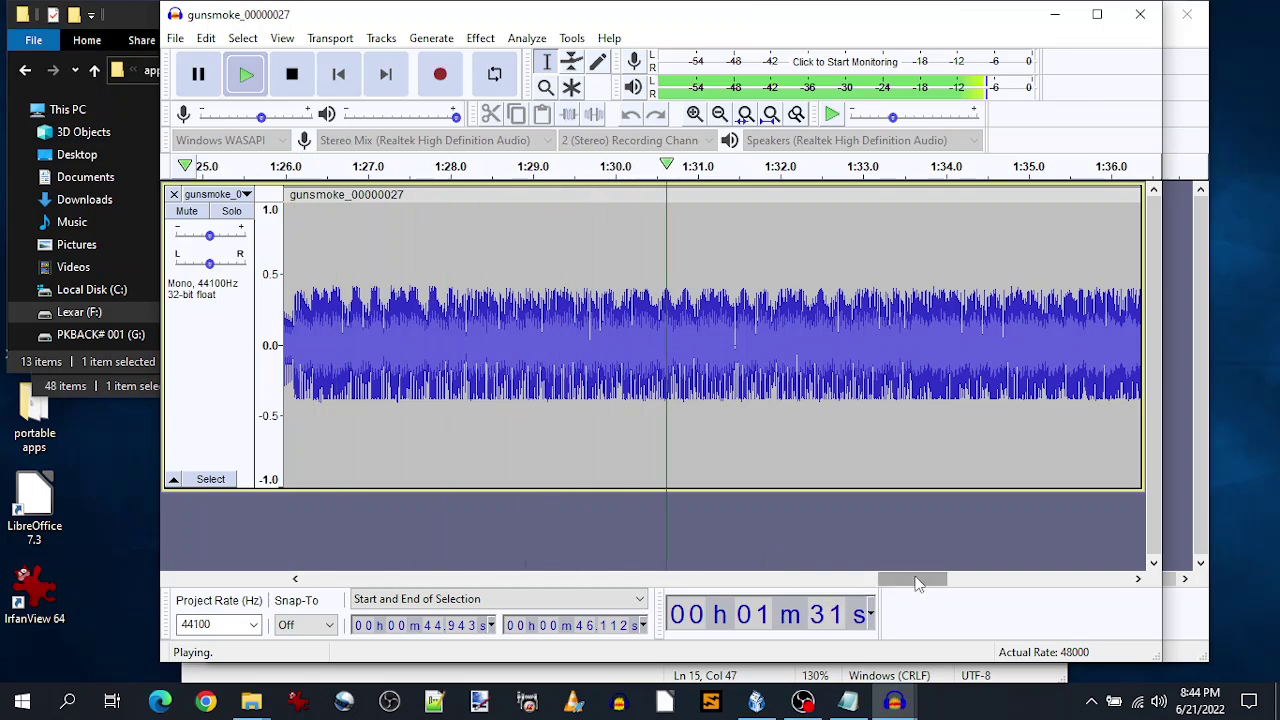
drag(918, 585, 948, 585)
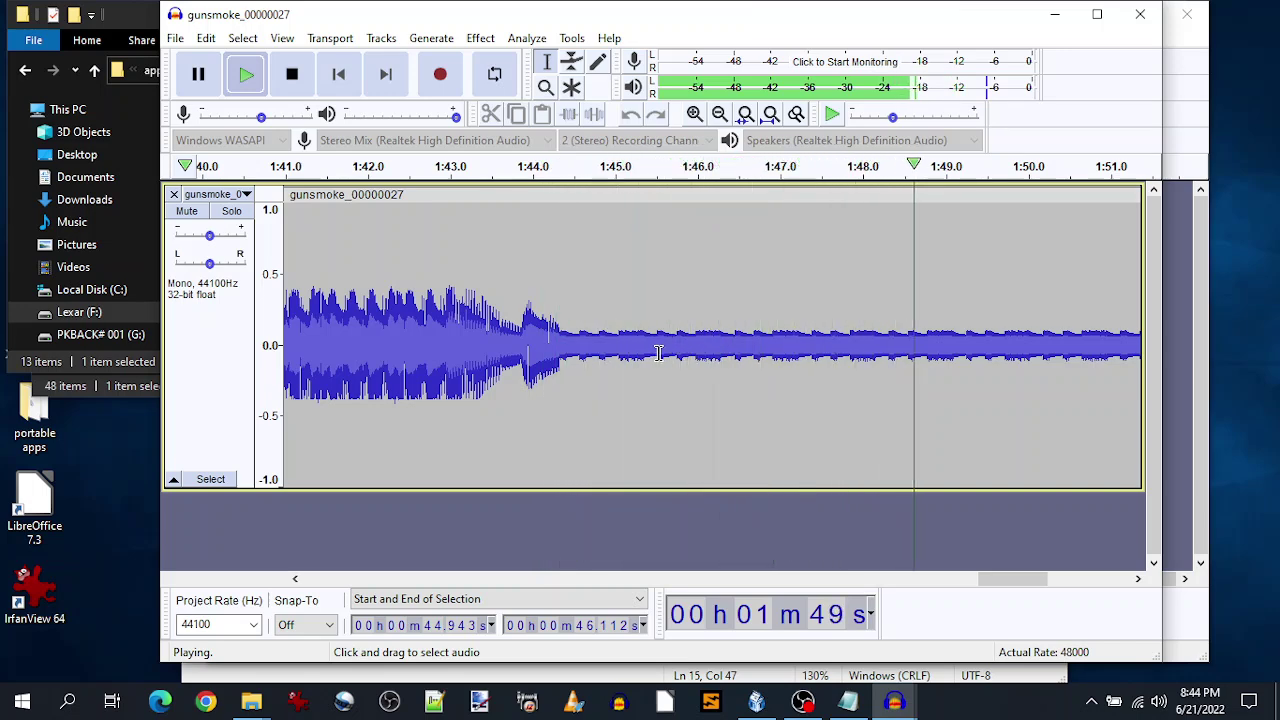
click(291, 74)
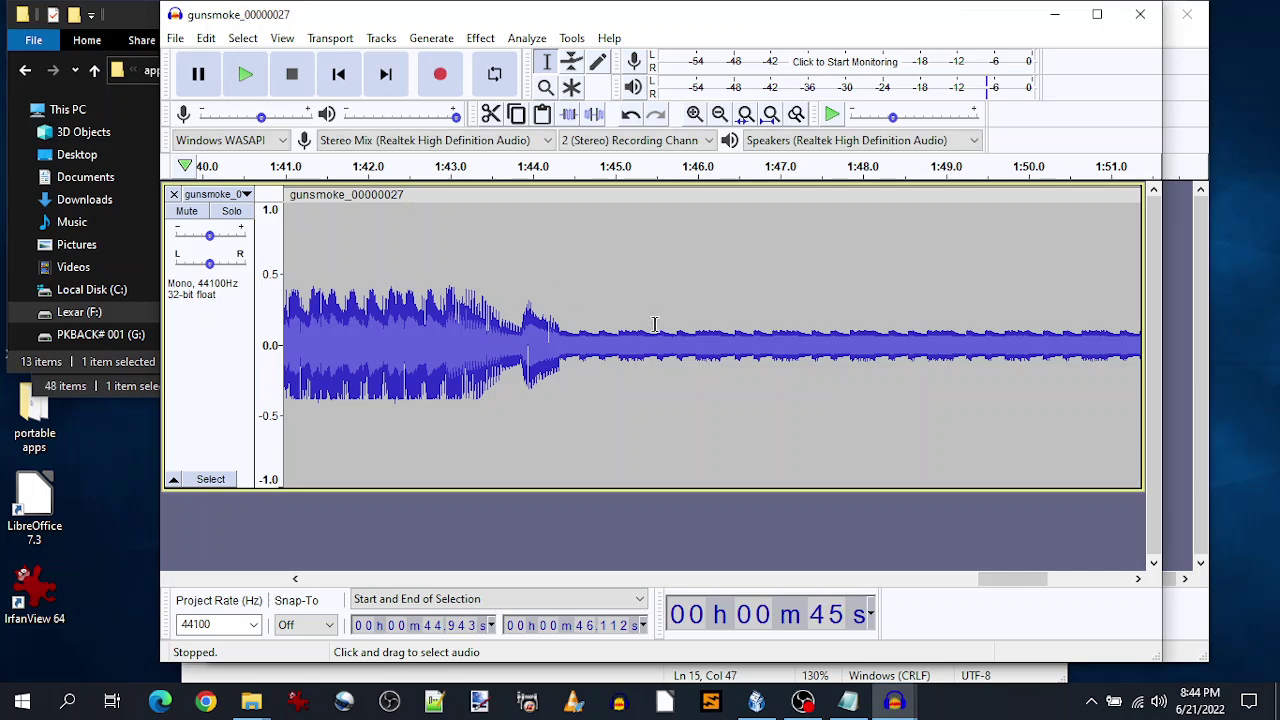
- Copy the short note from about 1:45.760 to 1:45.987 of the recording into a new project and play it
drag(677, 349, 700, 344)
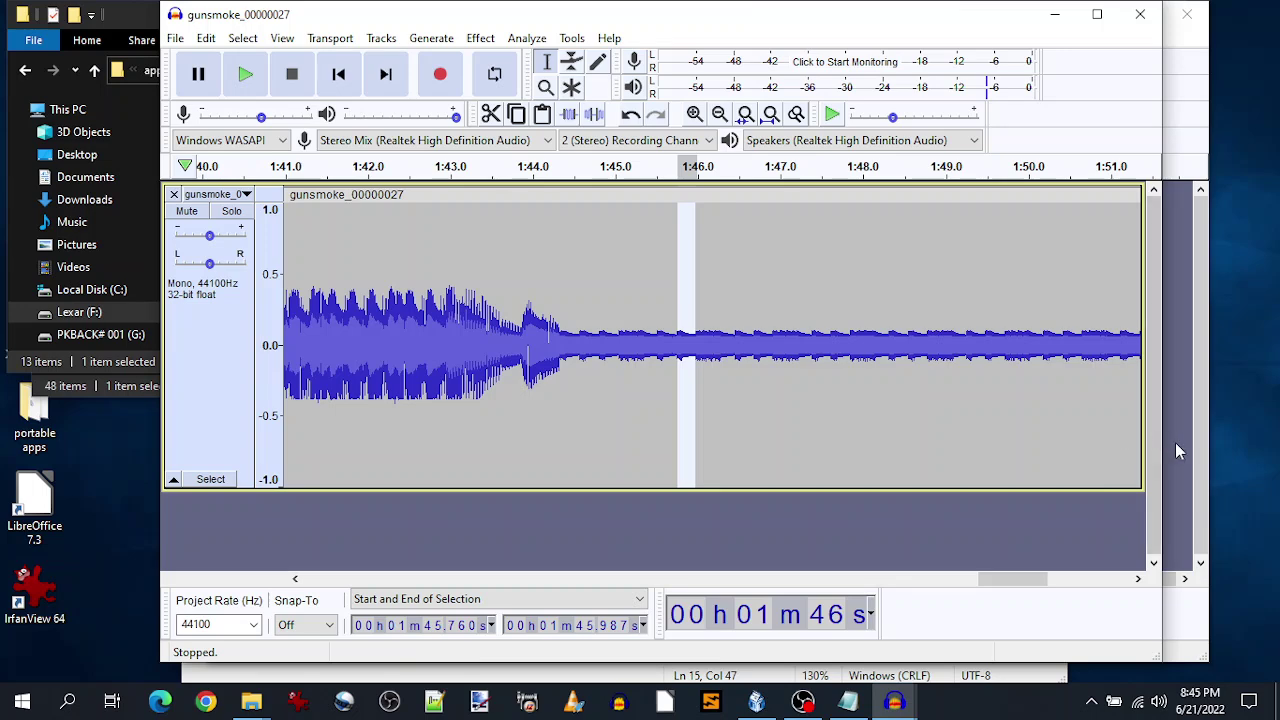
key(ctrl+n)
key(ctrl+v)
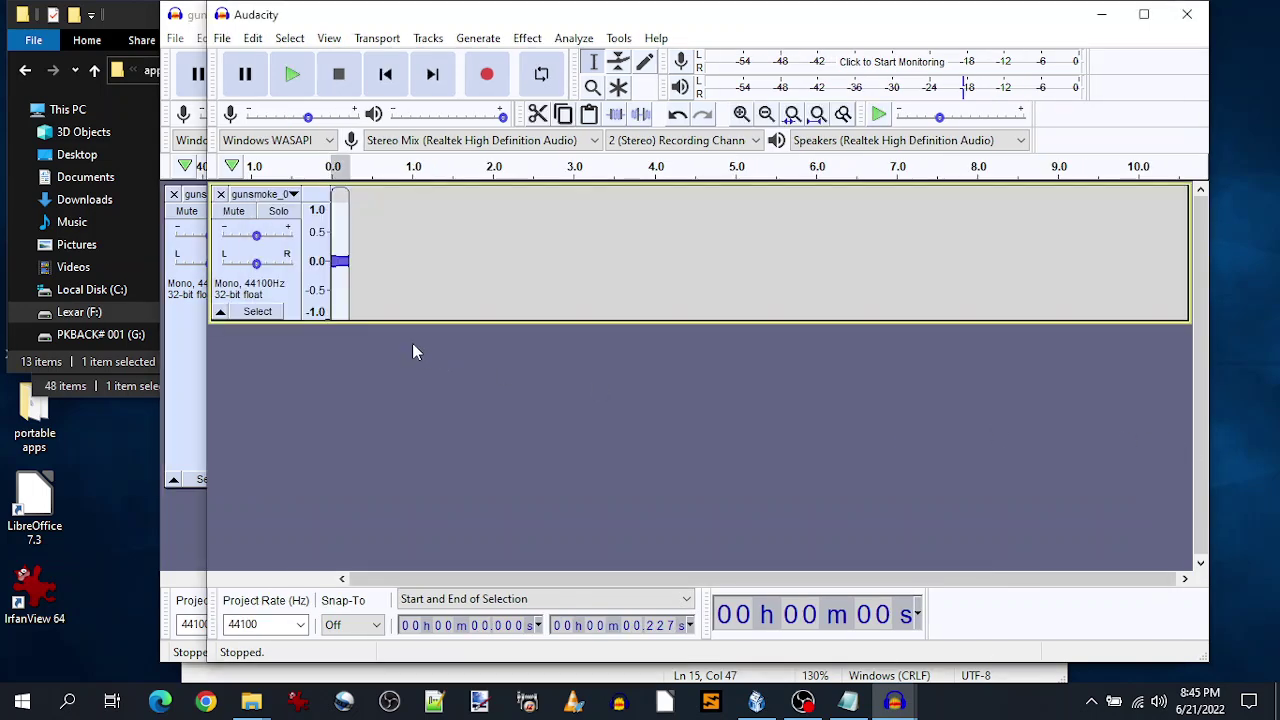
click(293, 76)
- Delete the start of the following note from the pasted clip, from about 0.219 s to its end, and play the rest
drag(395, 322, 397, 507)
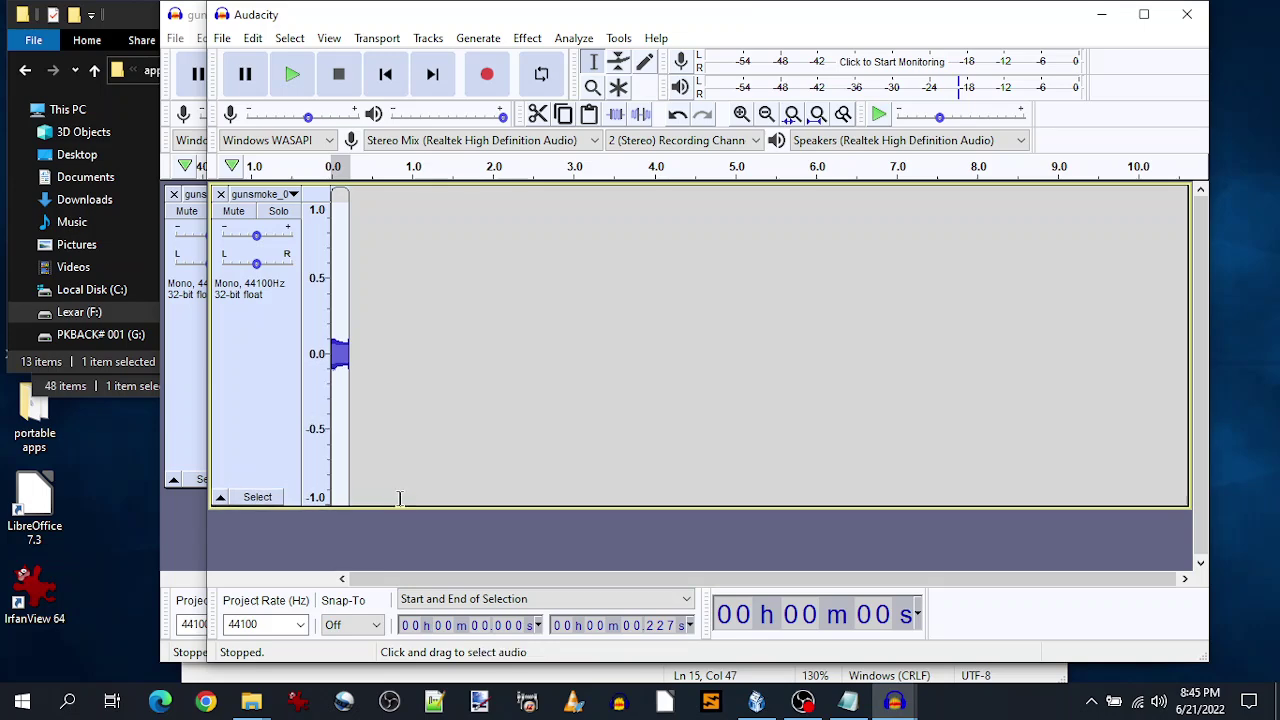
click(594, 88)
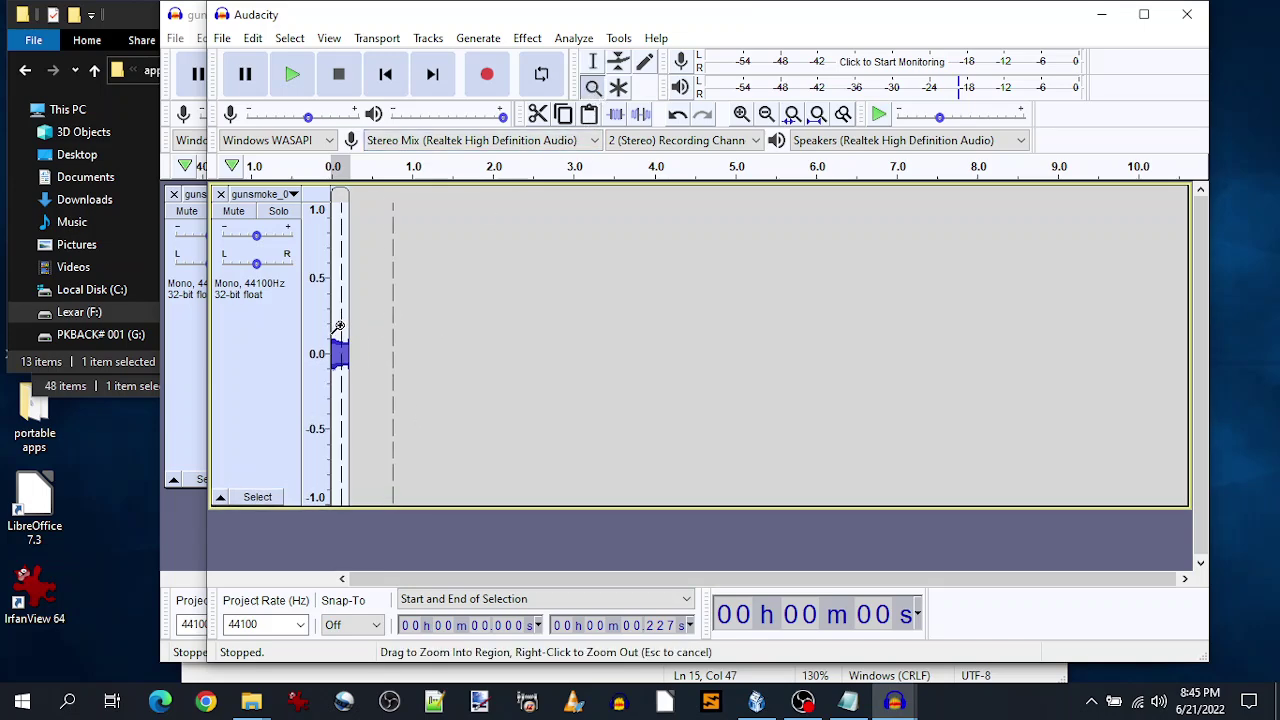
drag(340, 327, 453, 333)
click(594, 62)
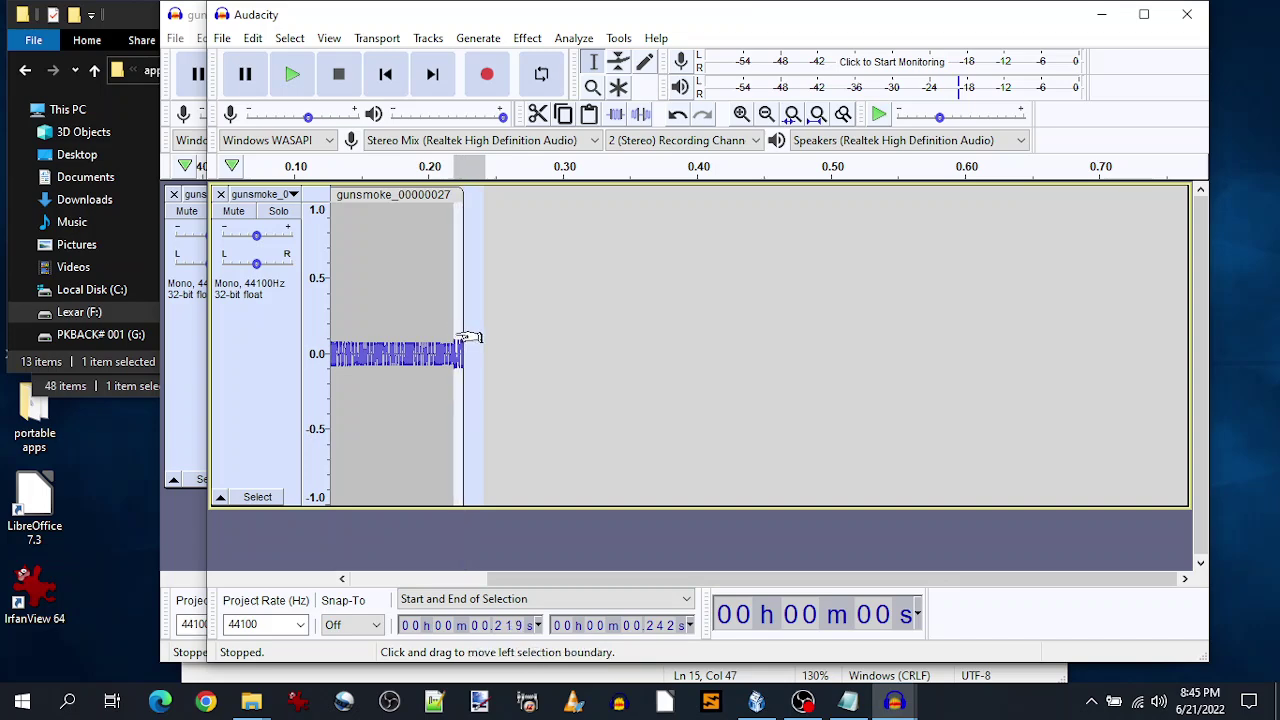
key(Delete)
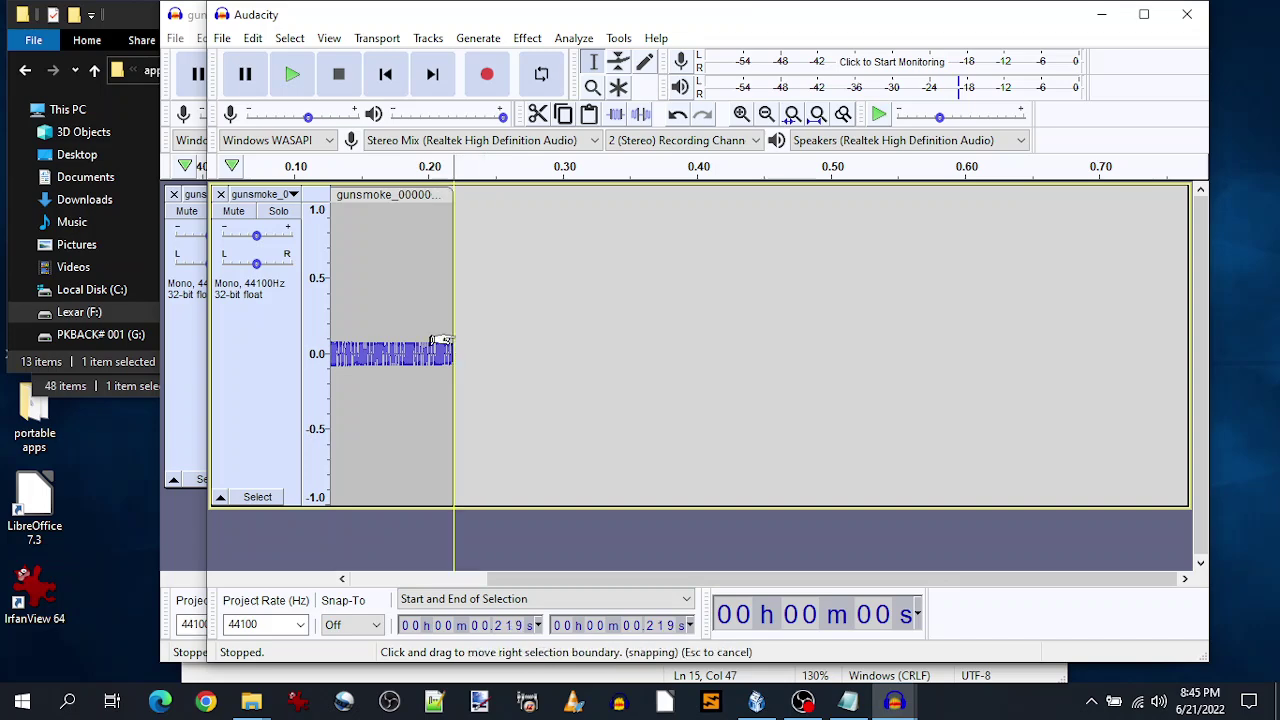
click(290, 76)
click(383, 74)
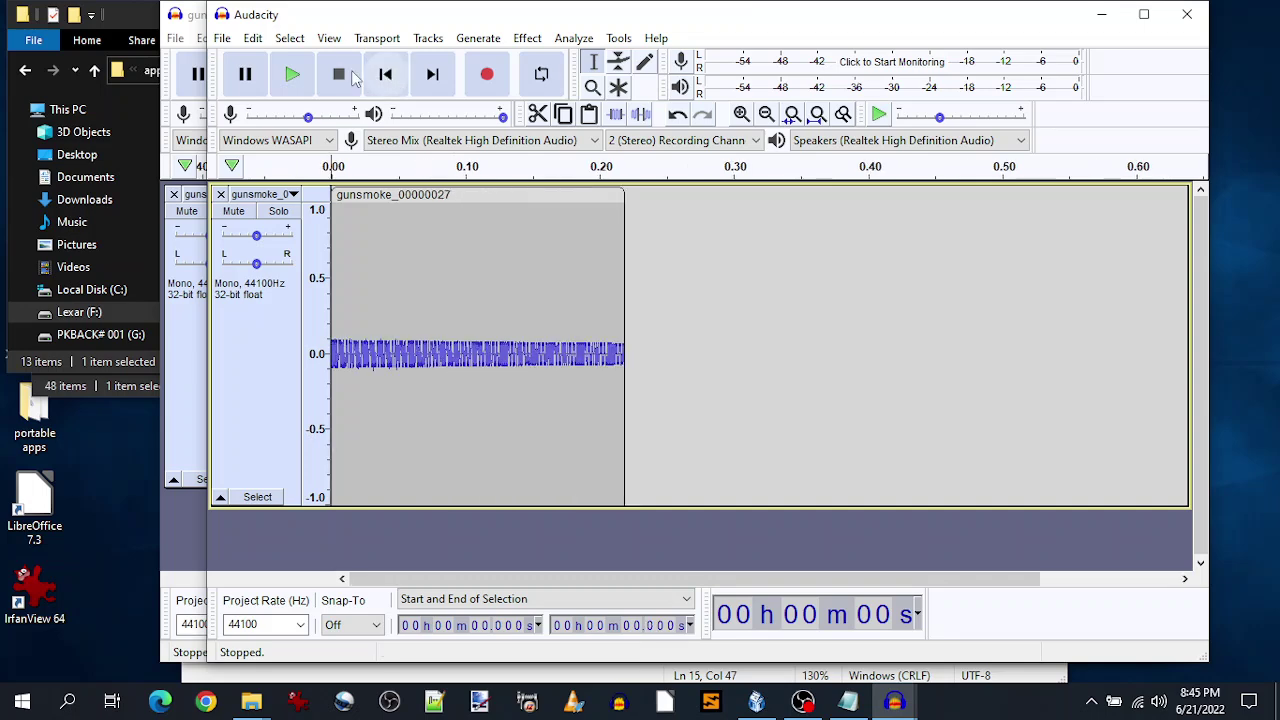
click(292, 74)
- Export the trimmed short note as gunsmoke_l3_06.wav in the instruments folder, with empty metadata tags
click(228, 37)
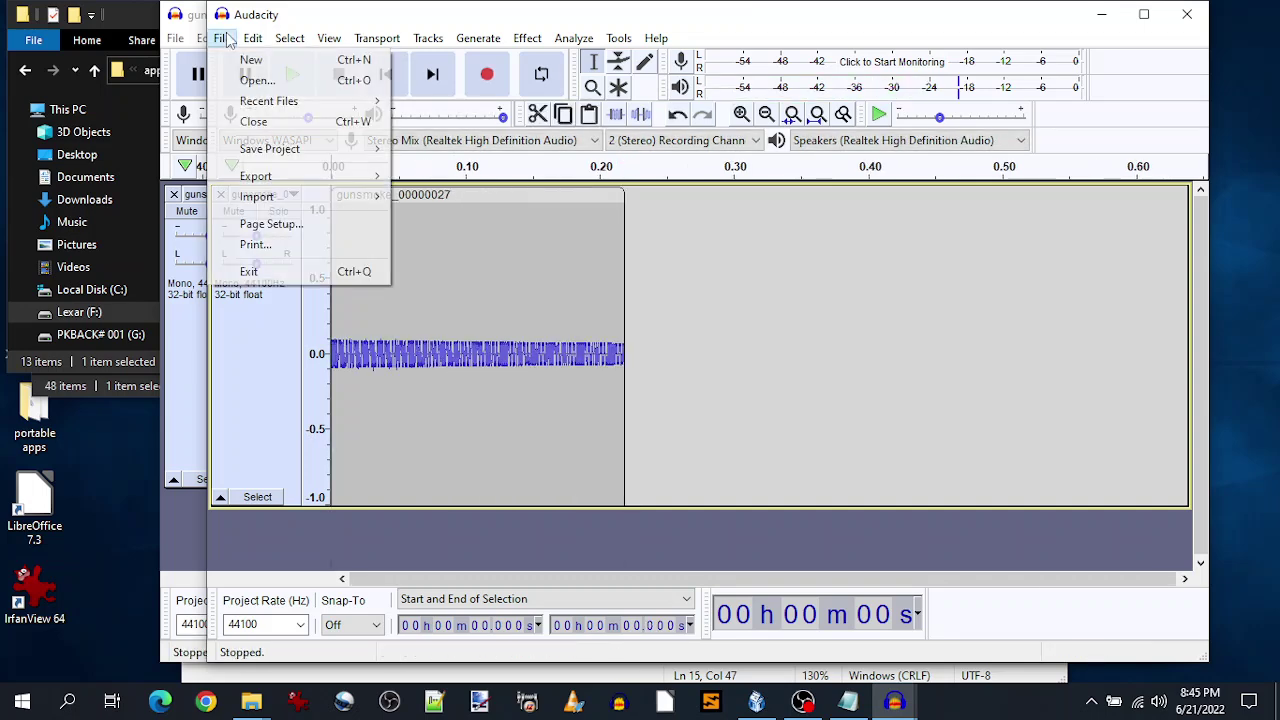
mouse_move(272, 178)
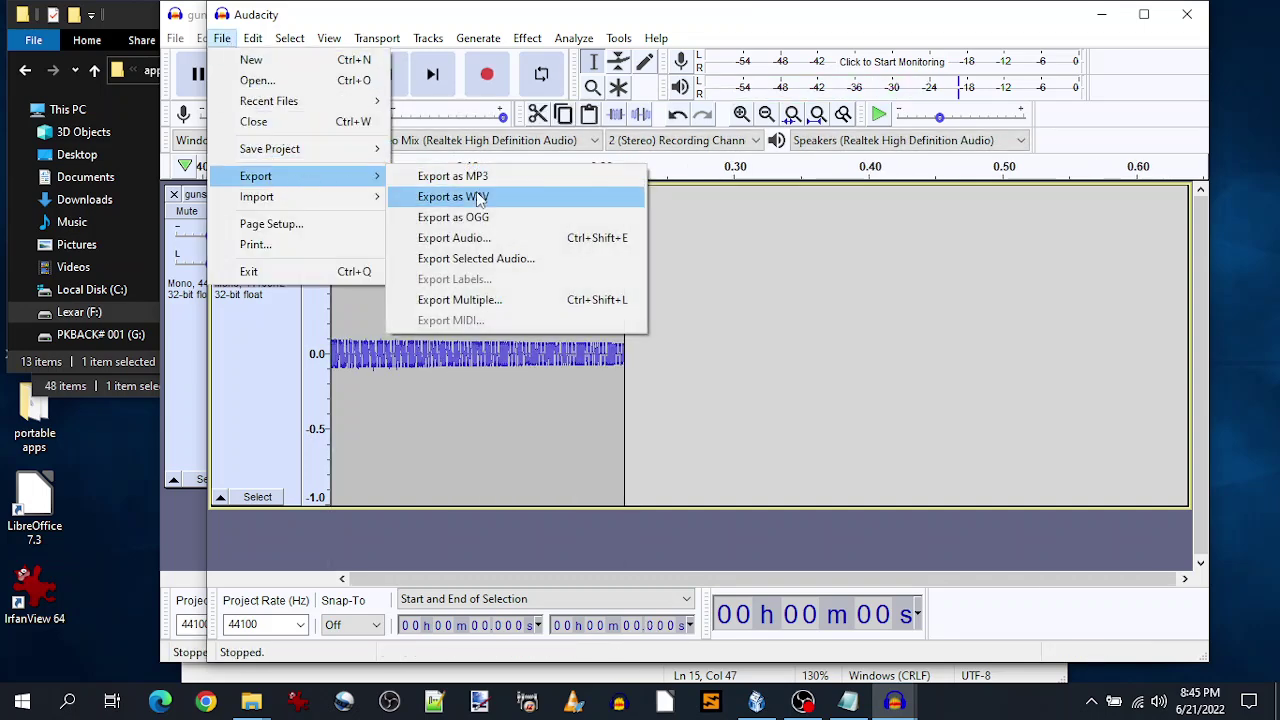
click(473, 196)
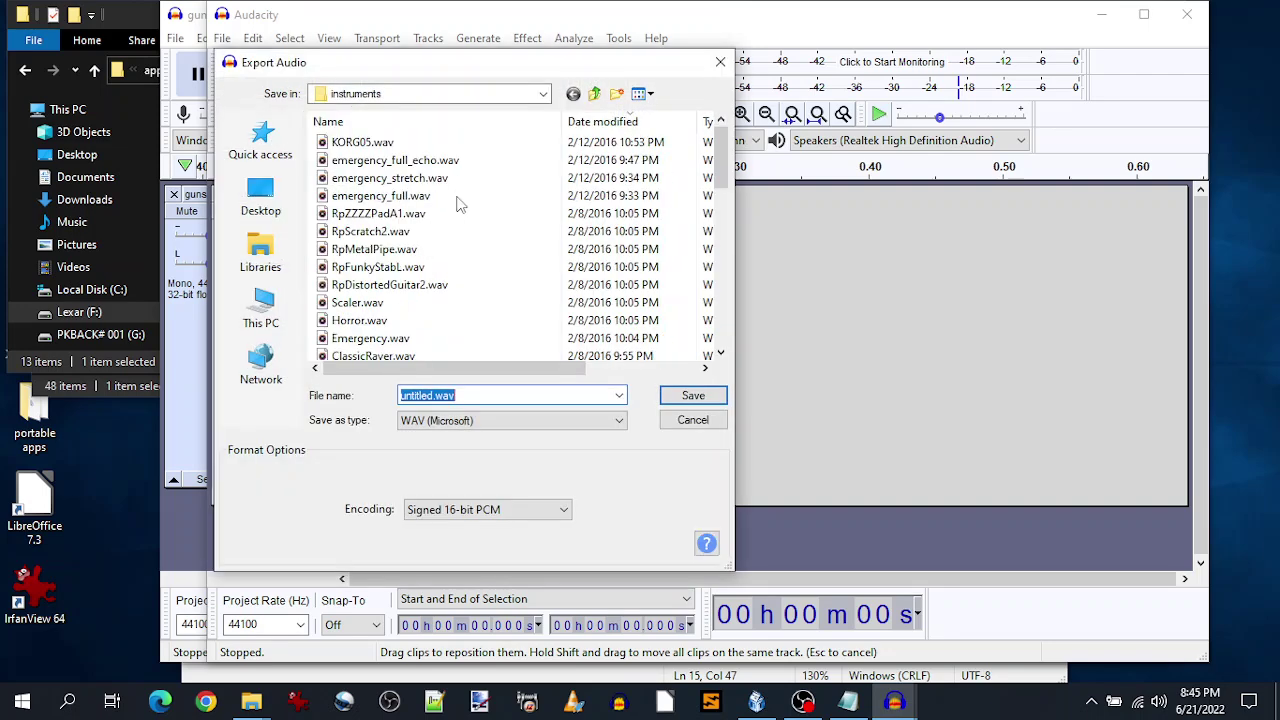
drag(722, 200, 722, 122)
click(420, 148)
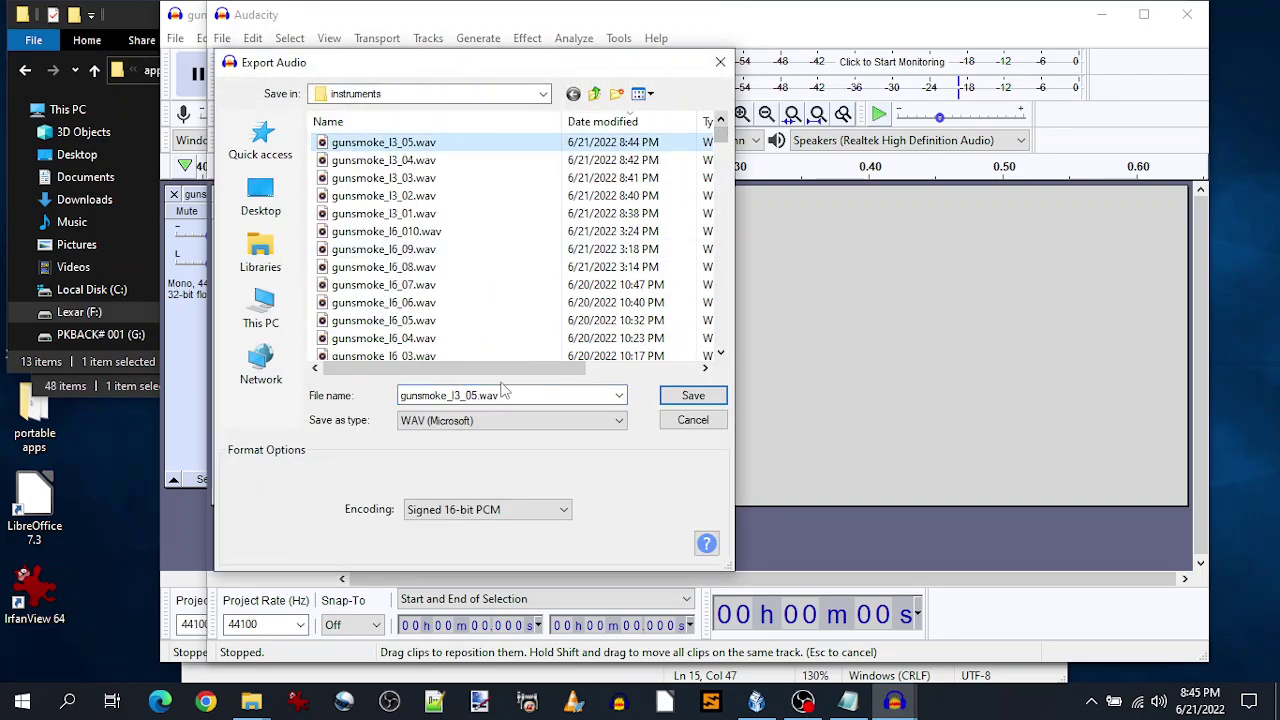
click(473, 395)
click(473, 395)
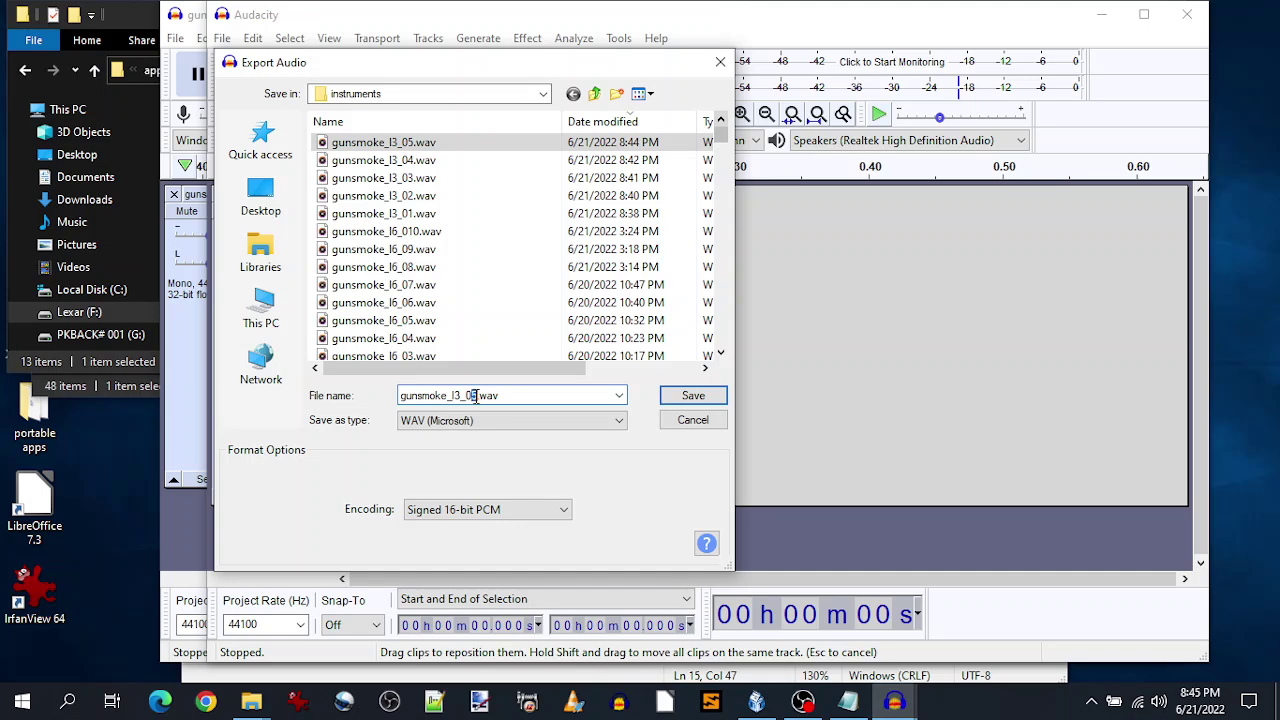
key(Delete)
text(6)
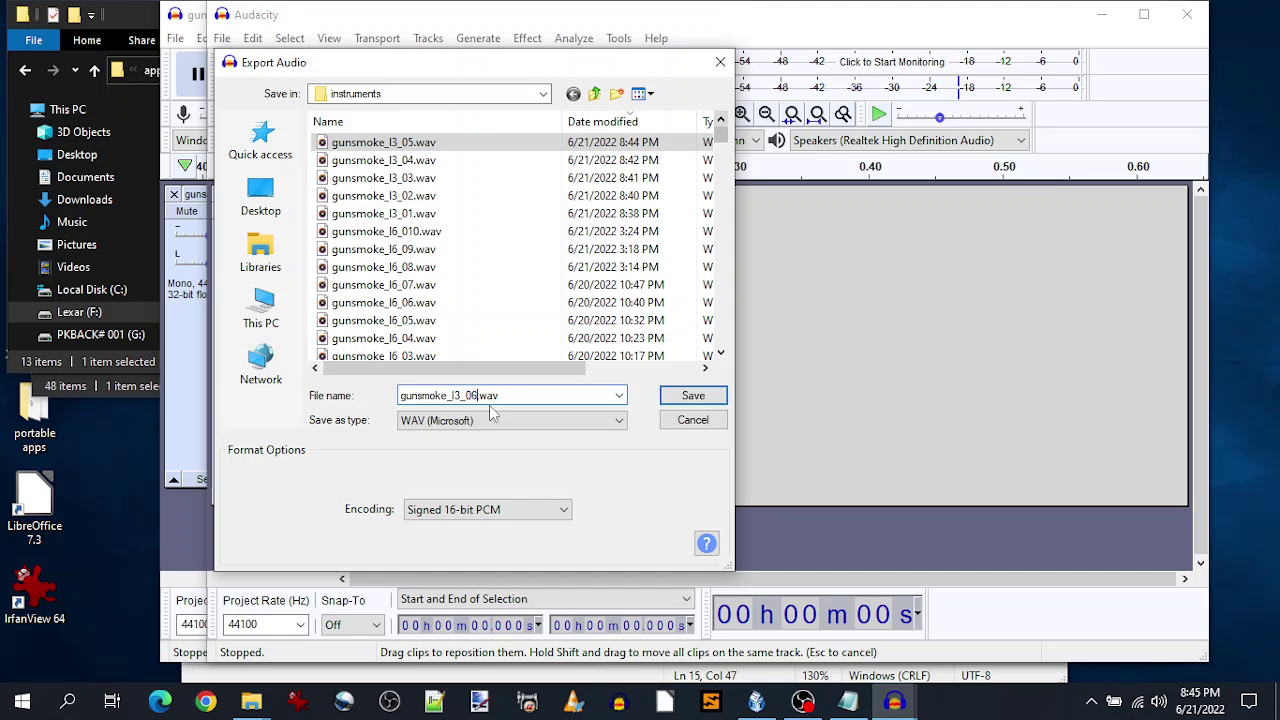
click(706, 401)
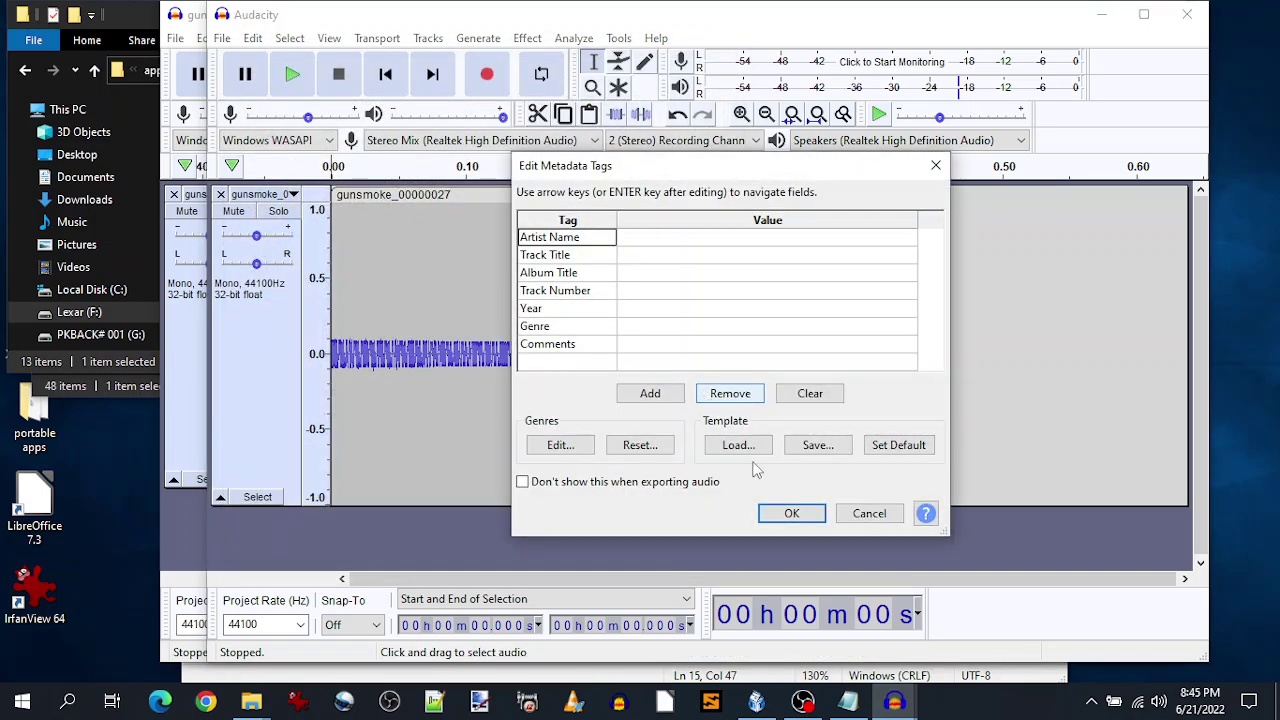
click(790, 516)
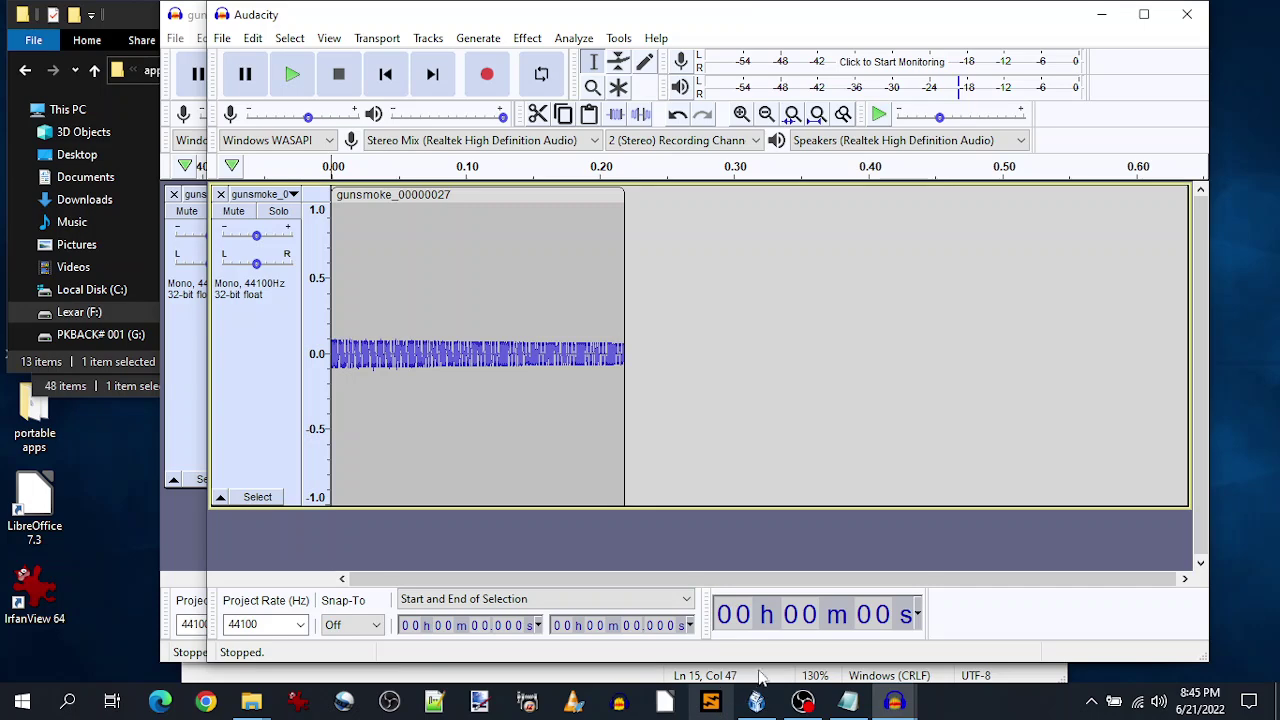
- Add the line "am trying to assemble something even though i still lack samples now" to the Notepad notes
mouse_move(752, 692)
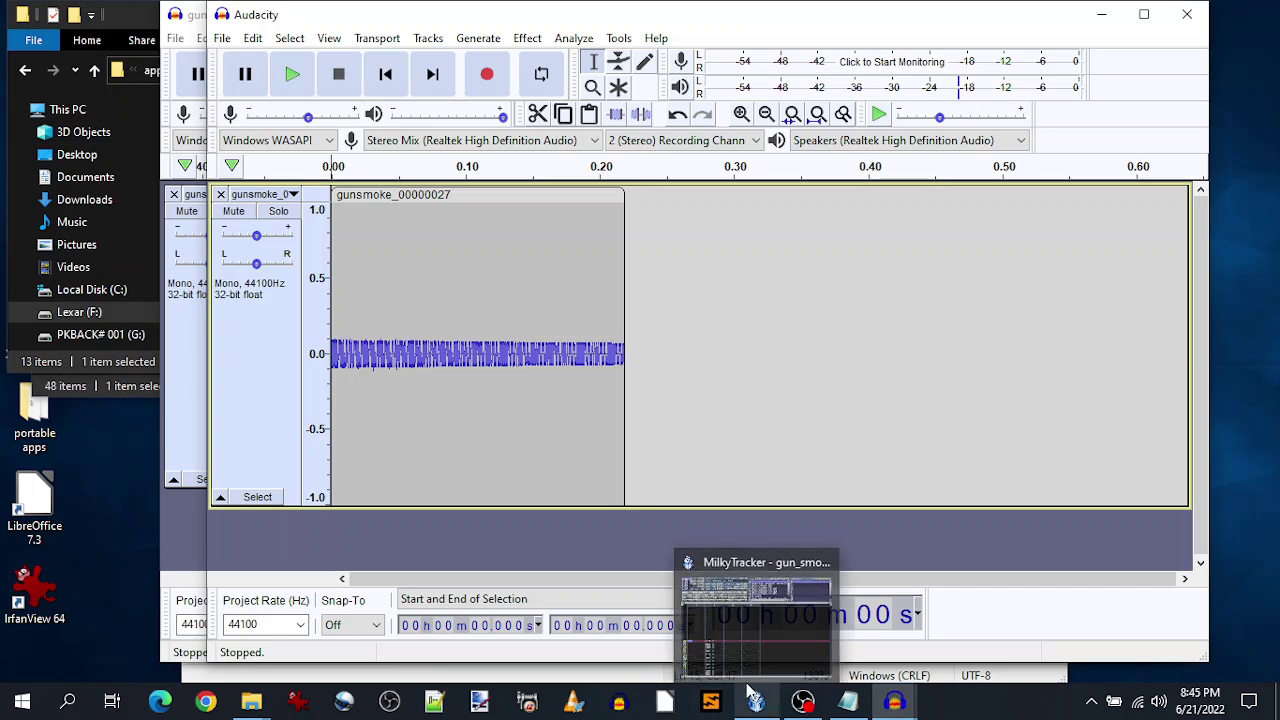
click(850, 704)
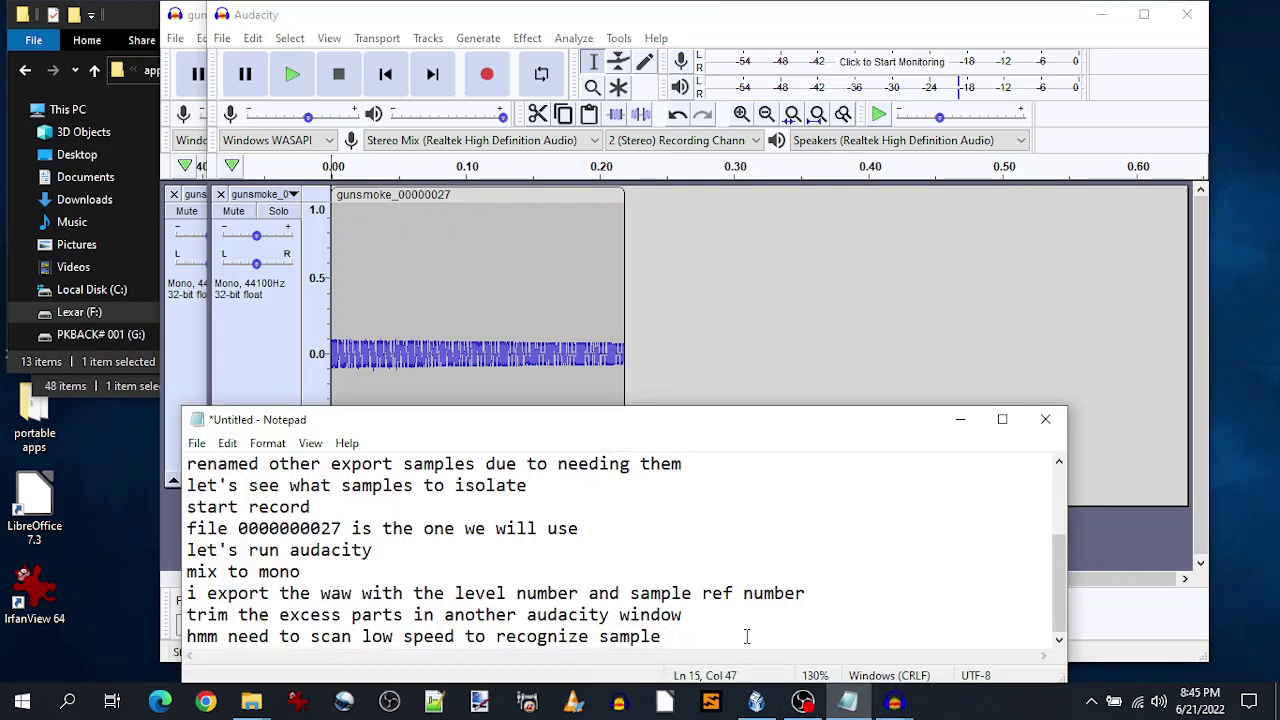
key(Return)
text(am tr)
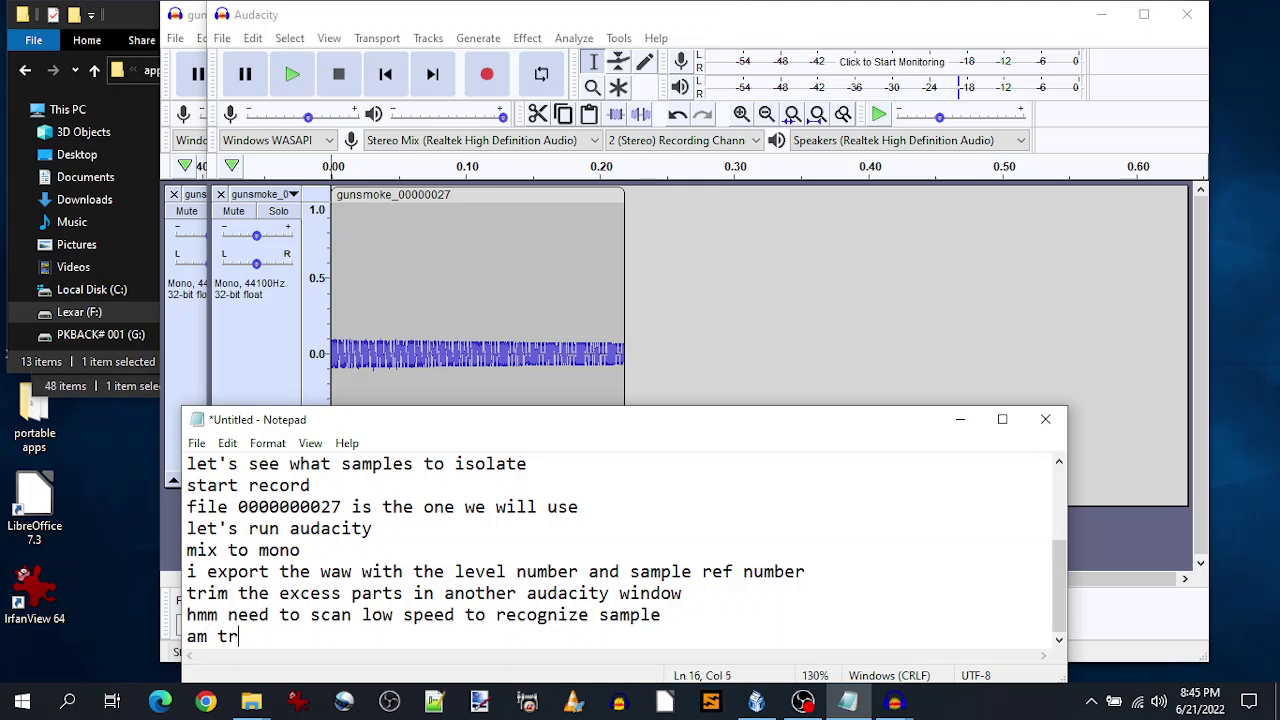
text(ying to ass)
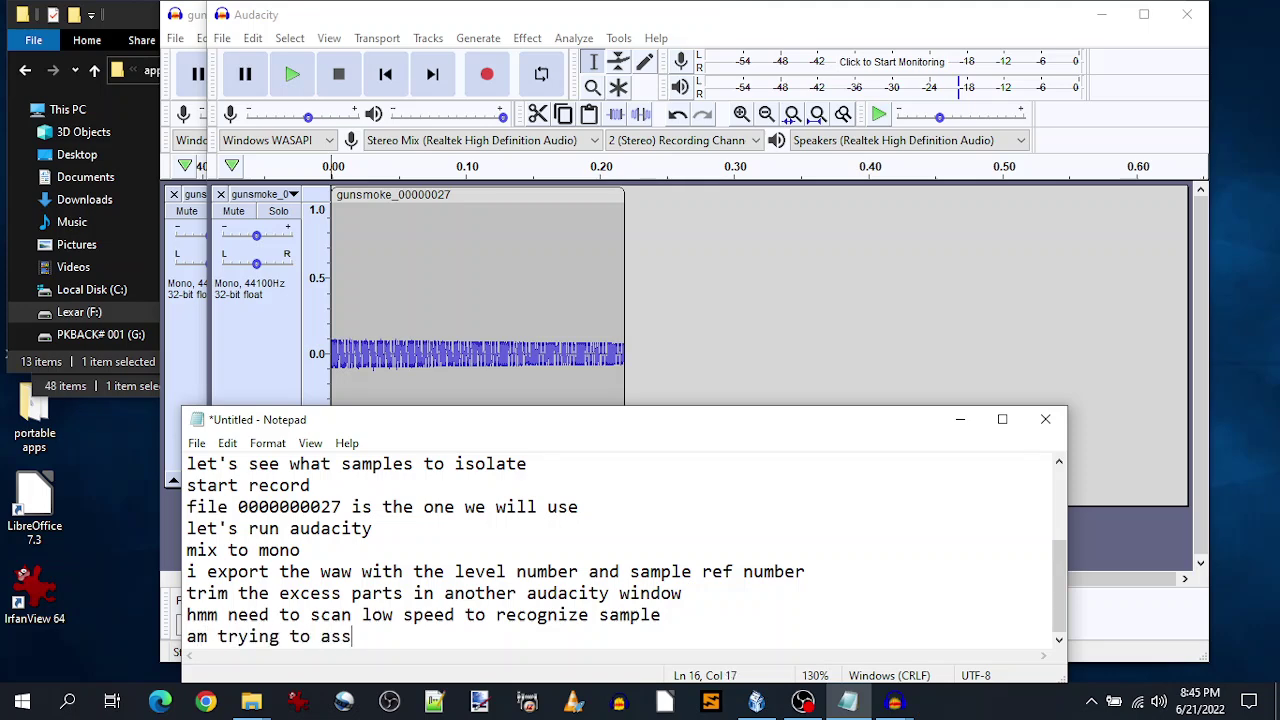
text(emble someth)
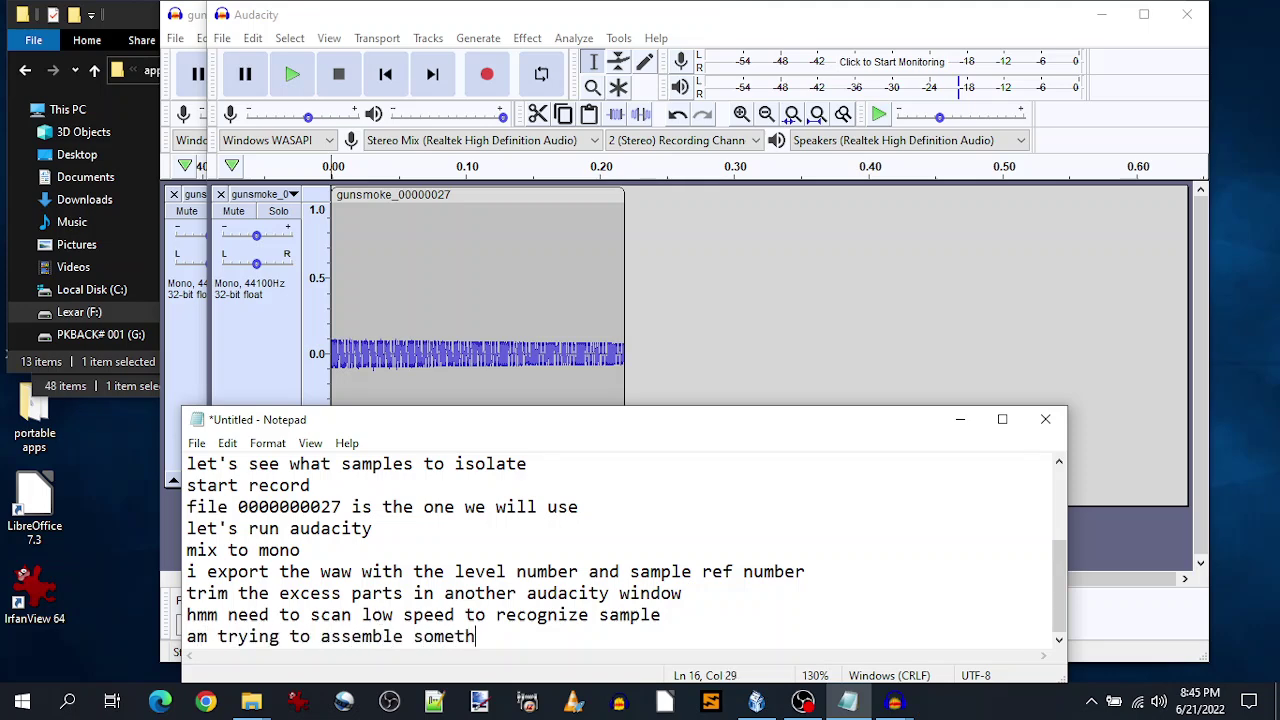
text(ing even though )
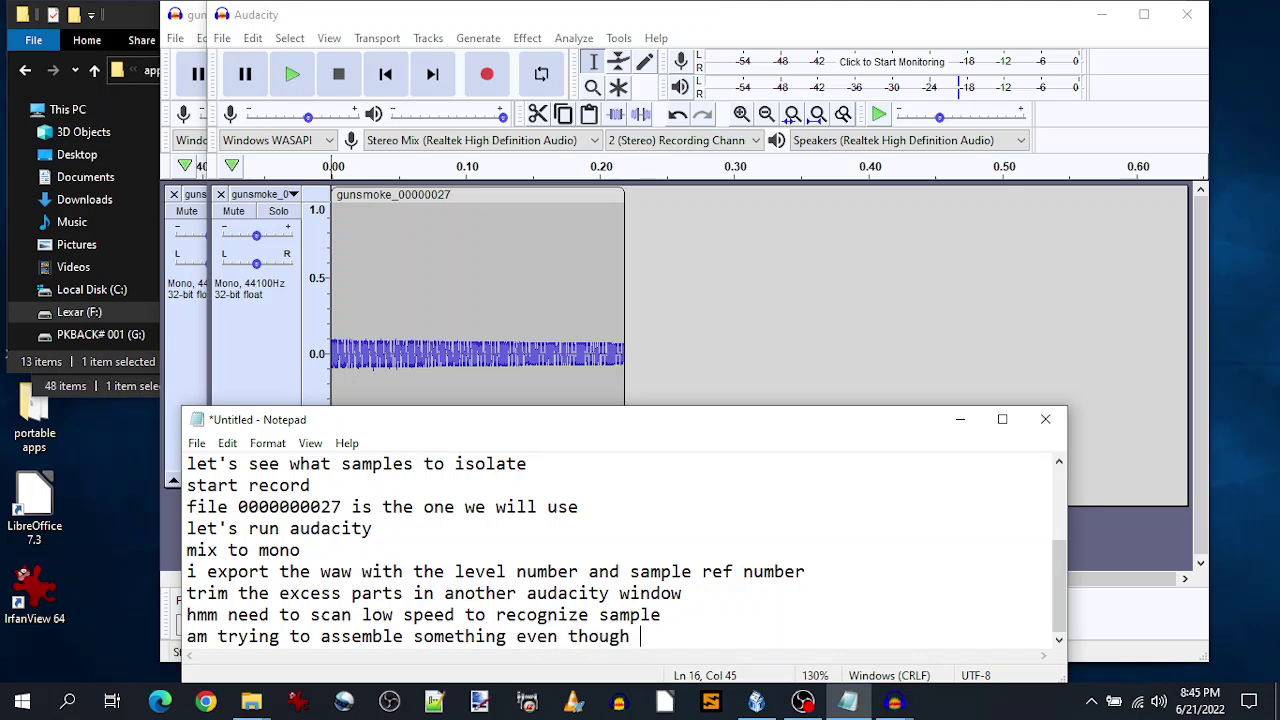
text(i still lasx)
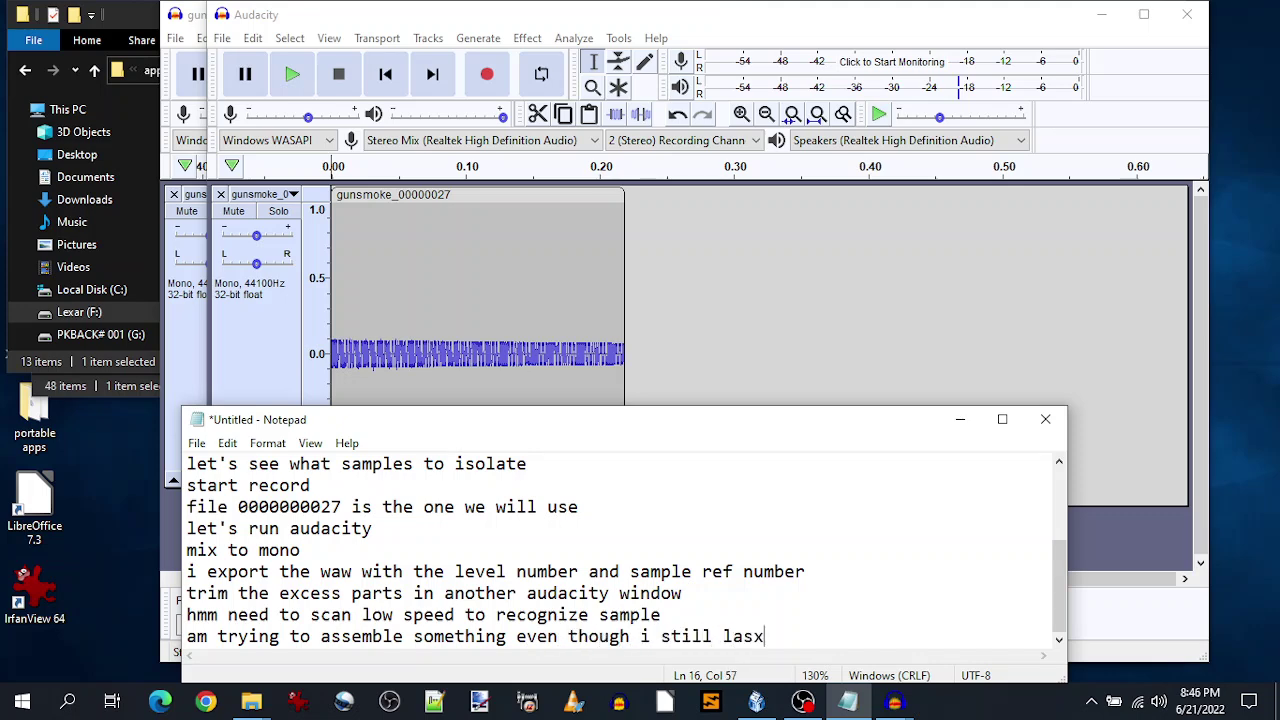
key(BackSpace)
key(BackSpace)
text(ck samples now)
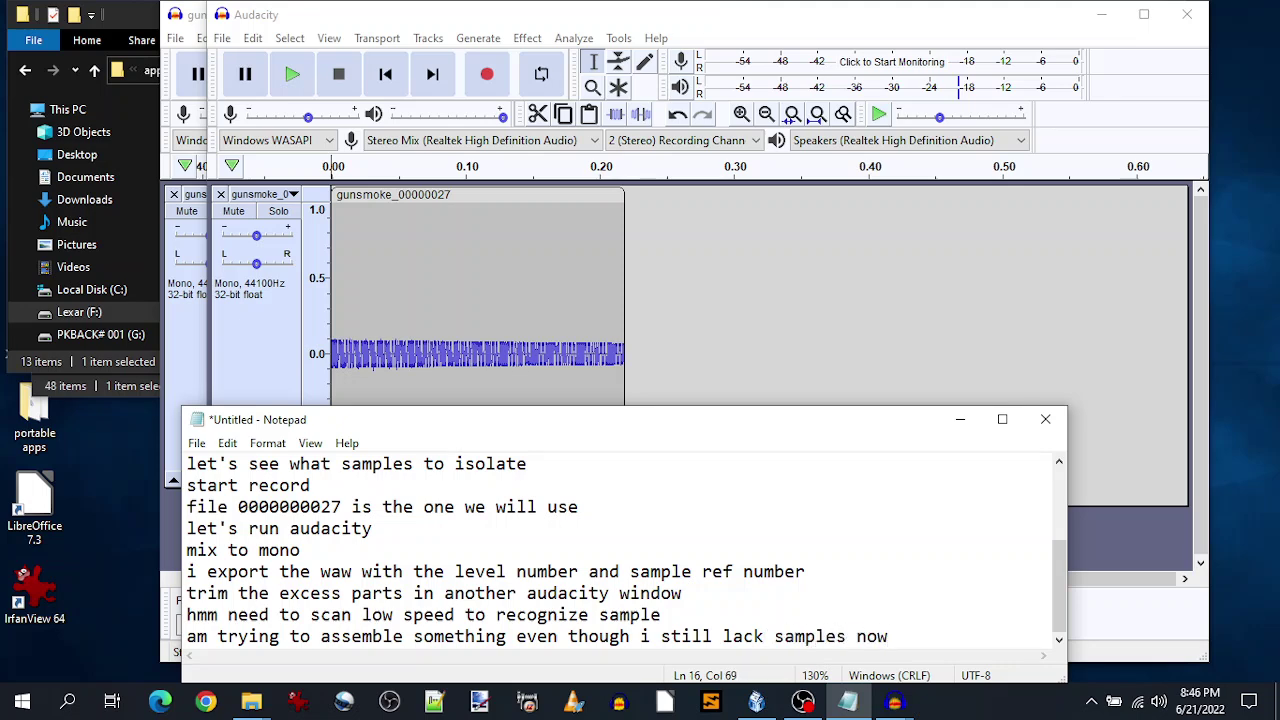
key(Return)
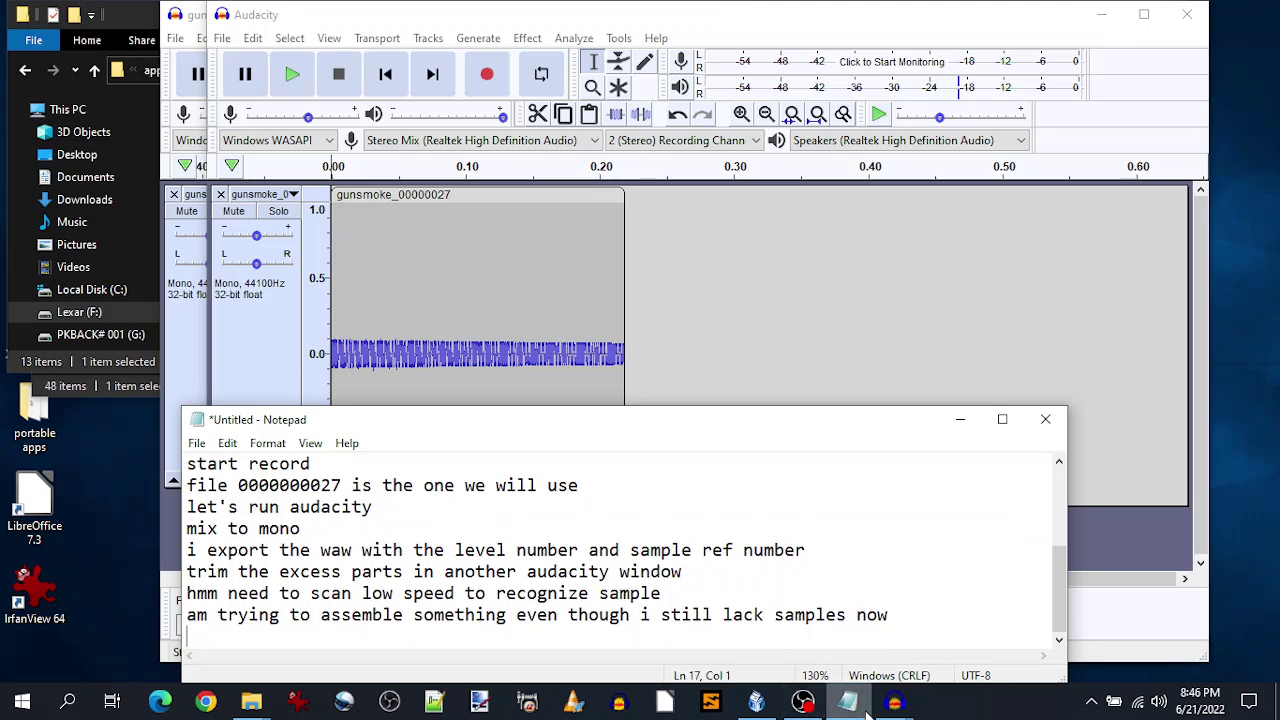
- Switch to MilkyTracker and check the existing instruments gun_smoke_02_8b, gun_smoke_l1_03, gun_smoke_l1_02 and gun_smoke_l1_00
mouse_move(858, 712)
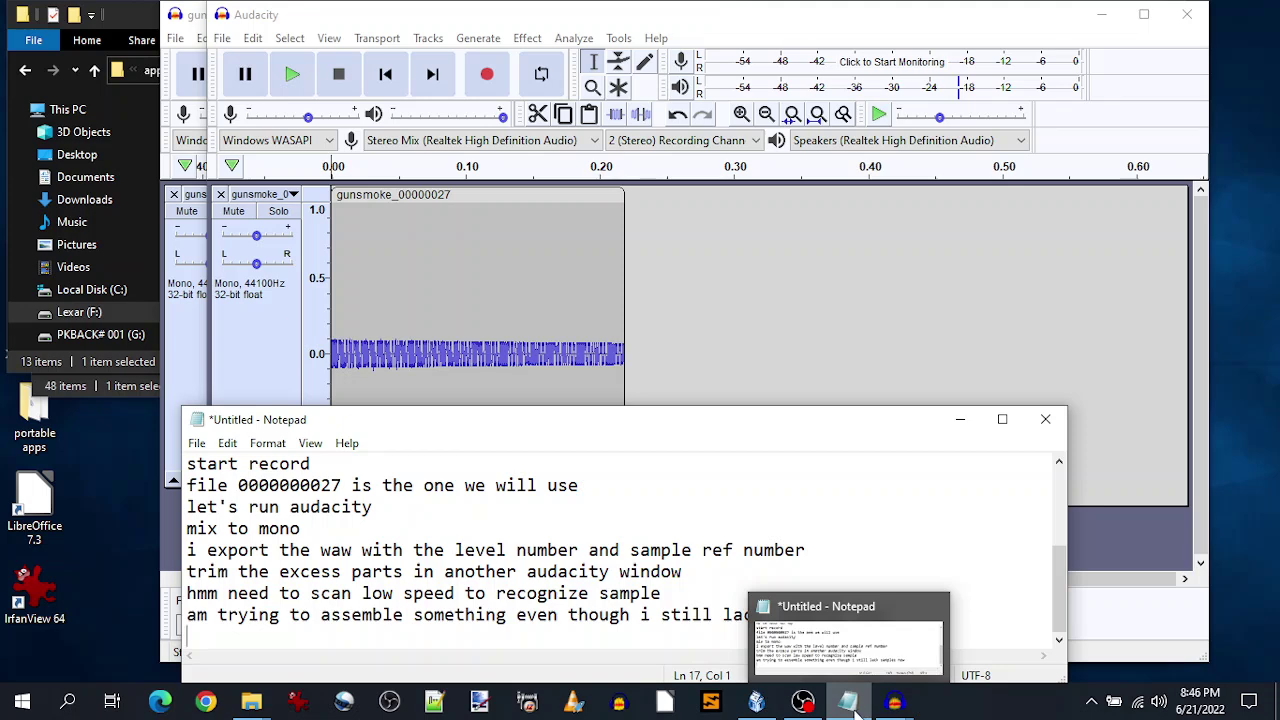
click(757, 702)
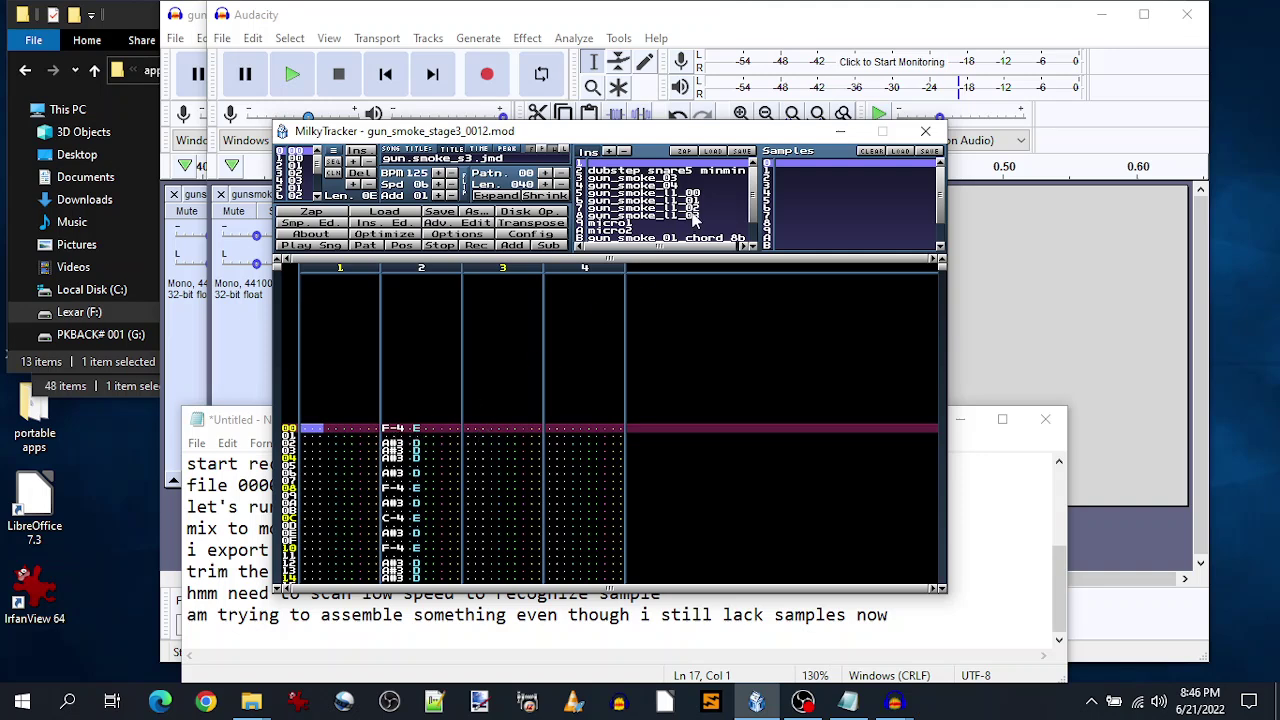
scroll(753, 213, down, 2)
click(665, 231)
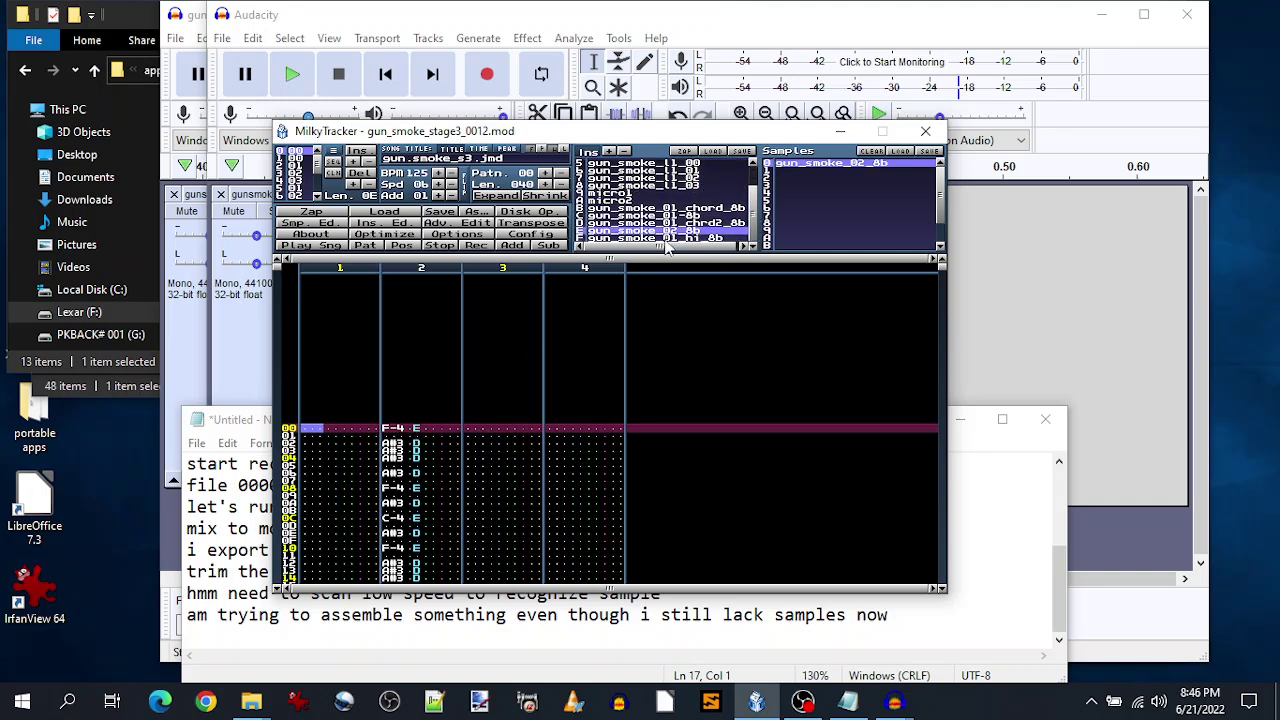
key(space)
click(632, 186)
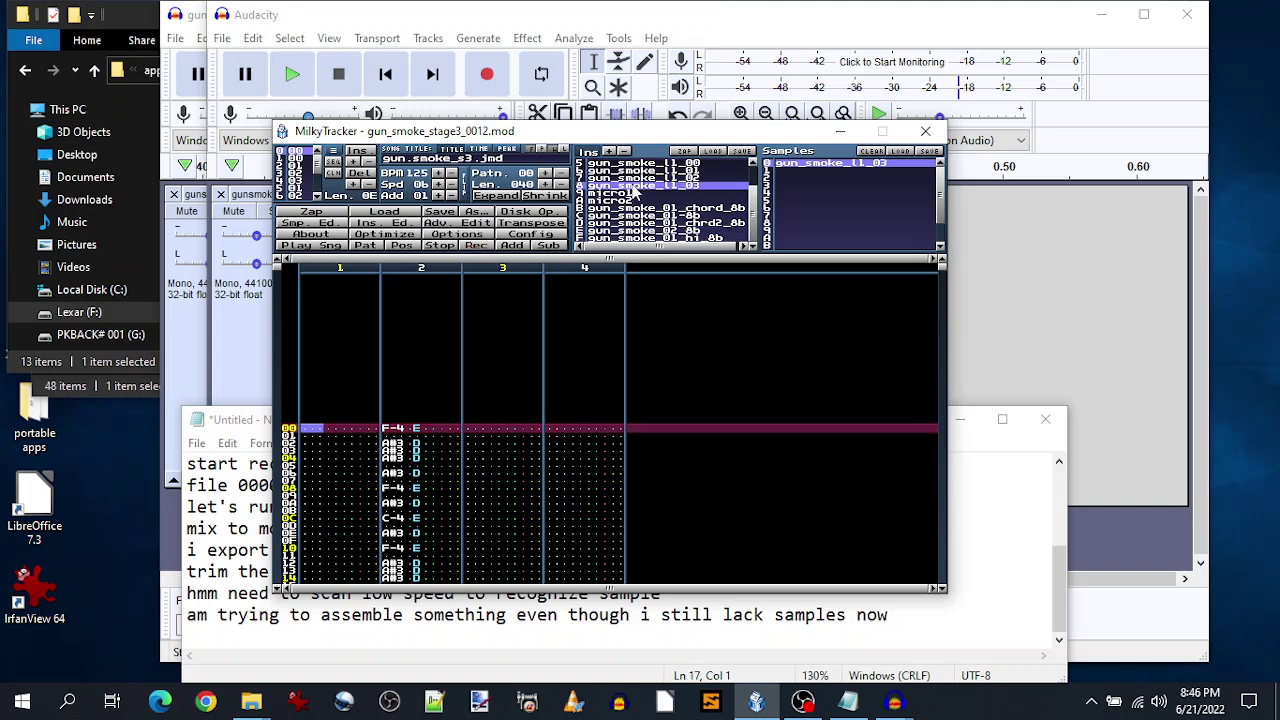
click(630, 177)
click(630, 163)
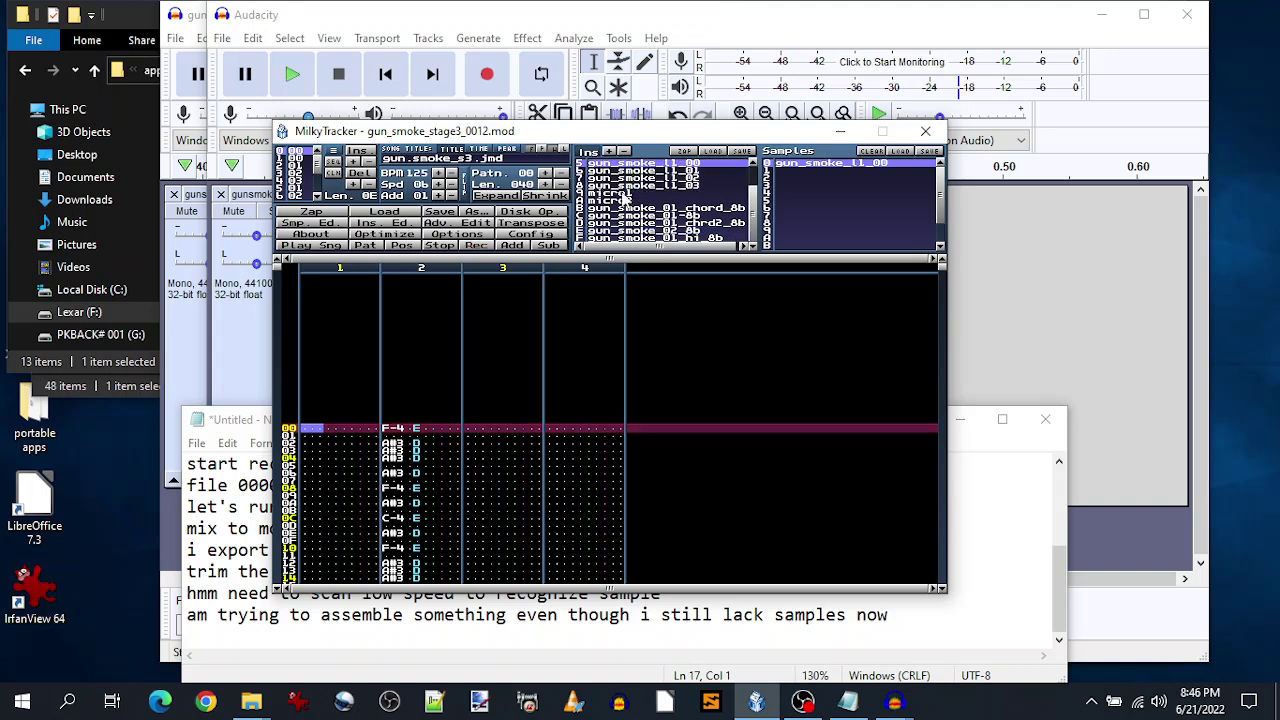
- Zap the instruments micro1 and micro2 to empty their slots
click(622, 194)
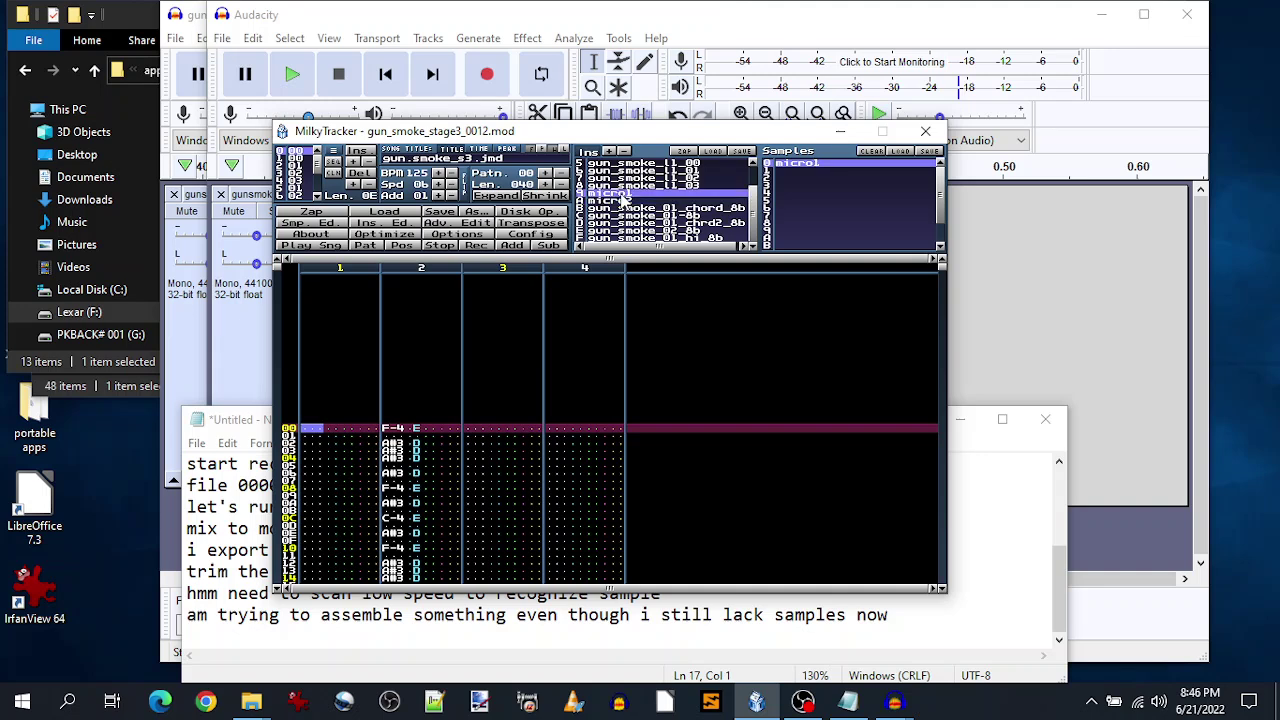
click(685, 152)
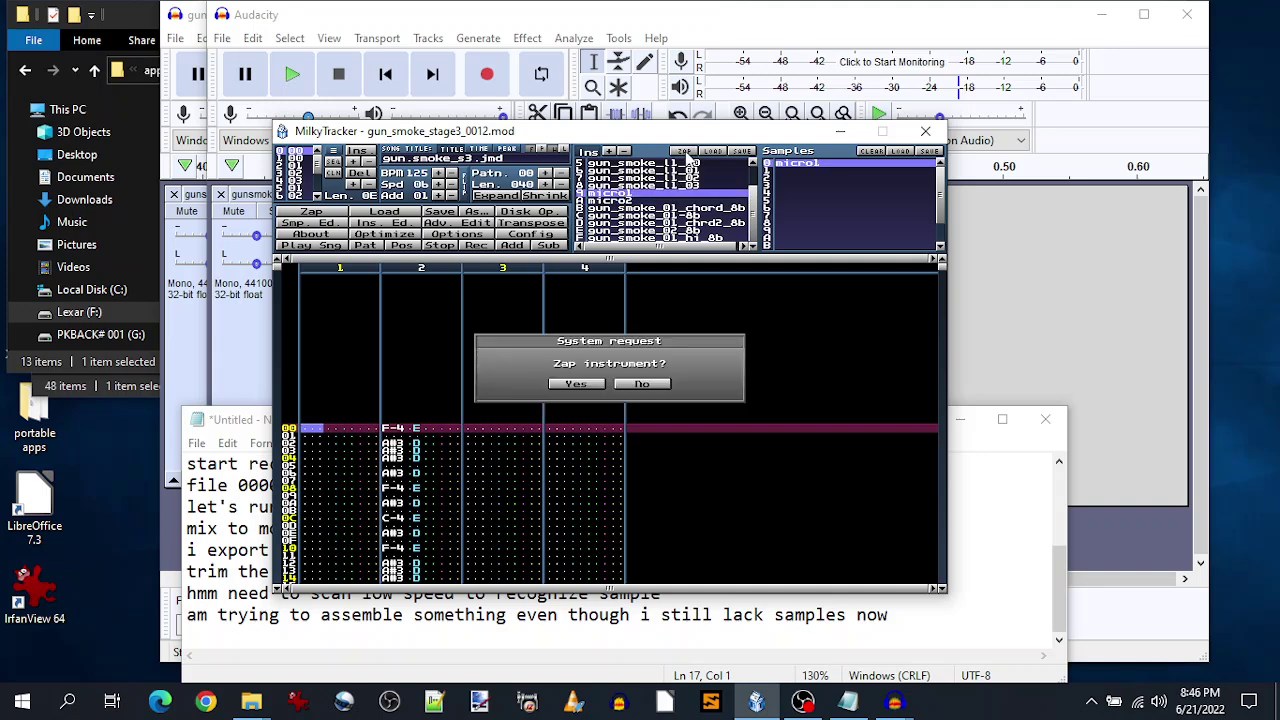
click(585, 384)
click(620, 201)
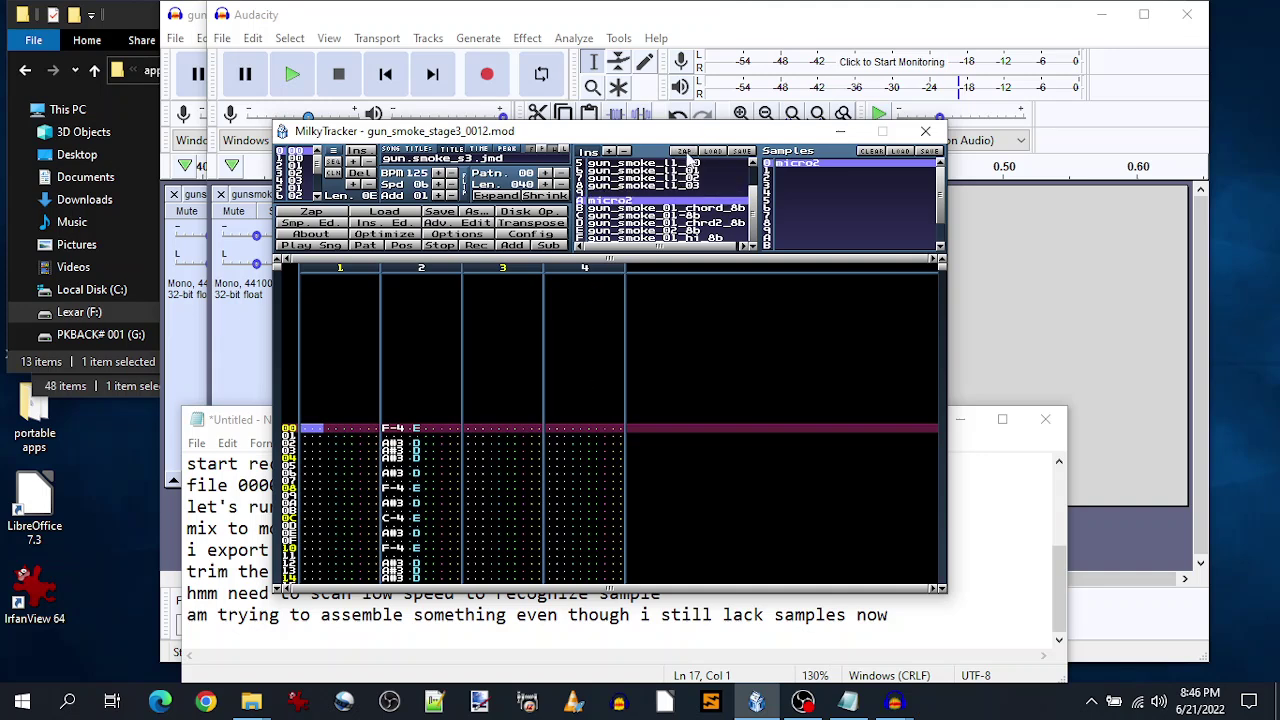
click(685, 152)
click(565, 395)
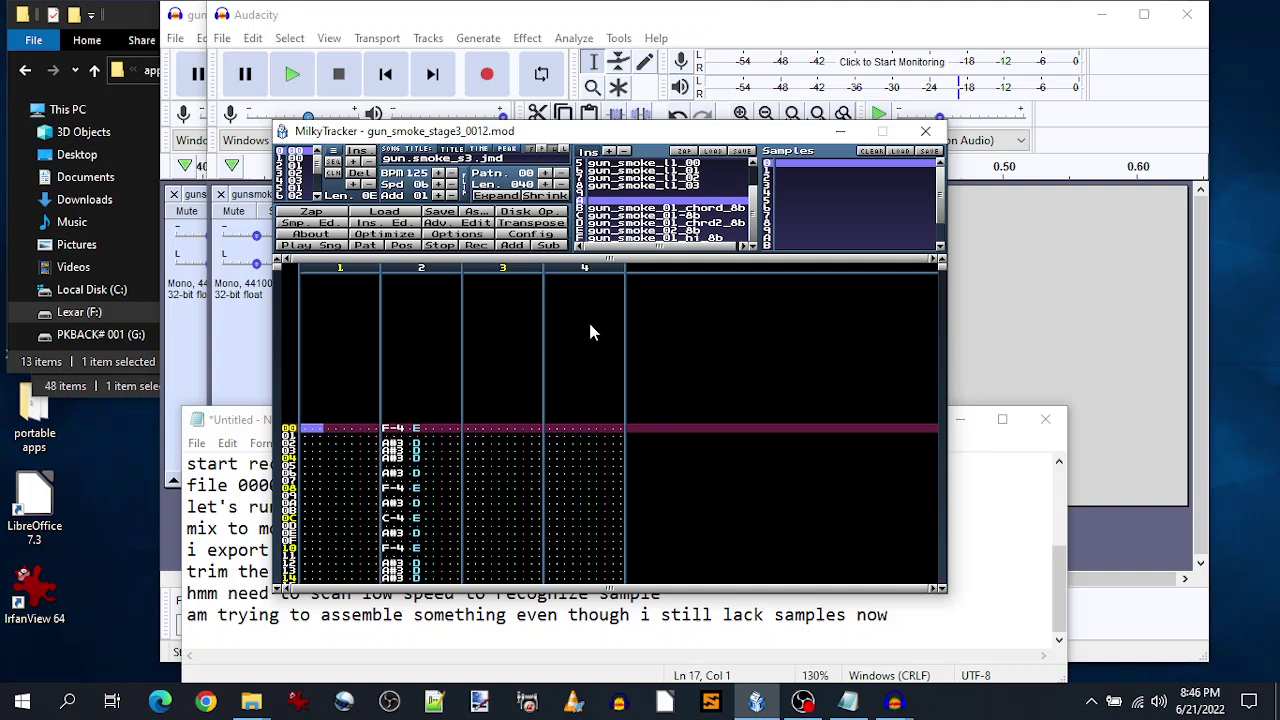
- Check the instruments gun_smoke_01_chord_8b and gun_smoke_01-8b, and zap gun_smoke_01_chord_8b
click(627, 209)
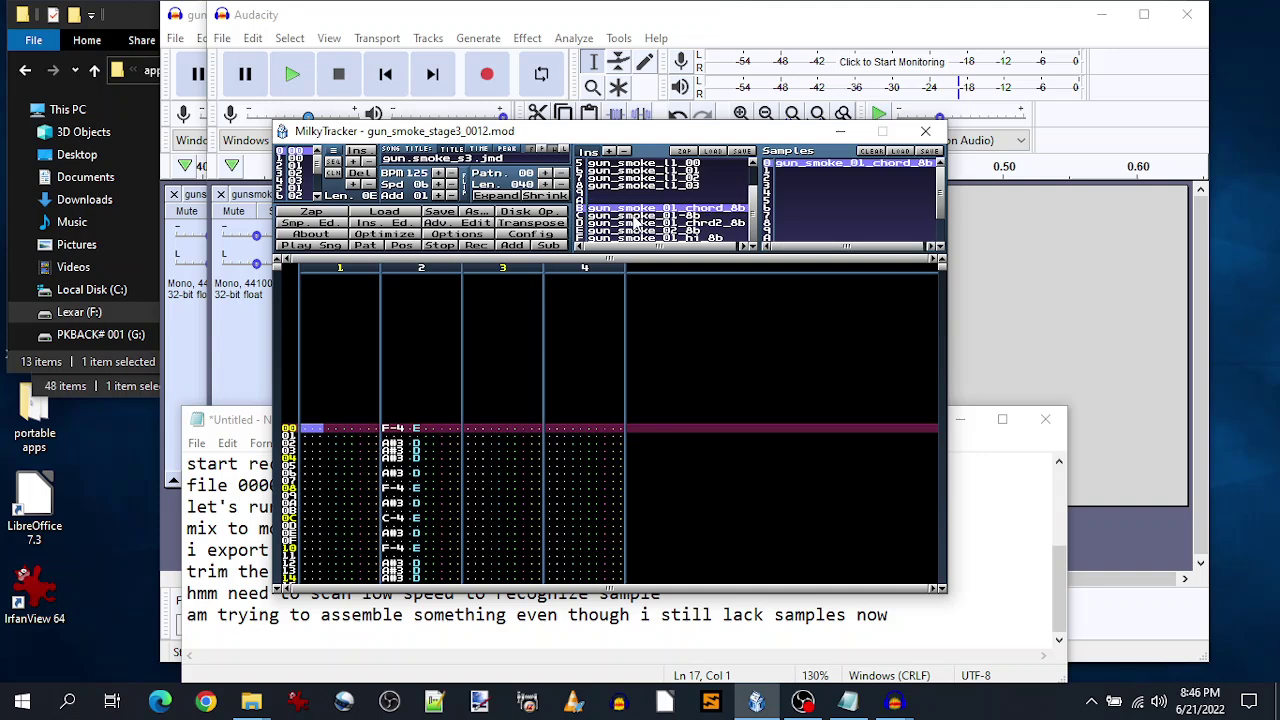
click(633, 216)
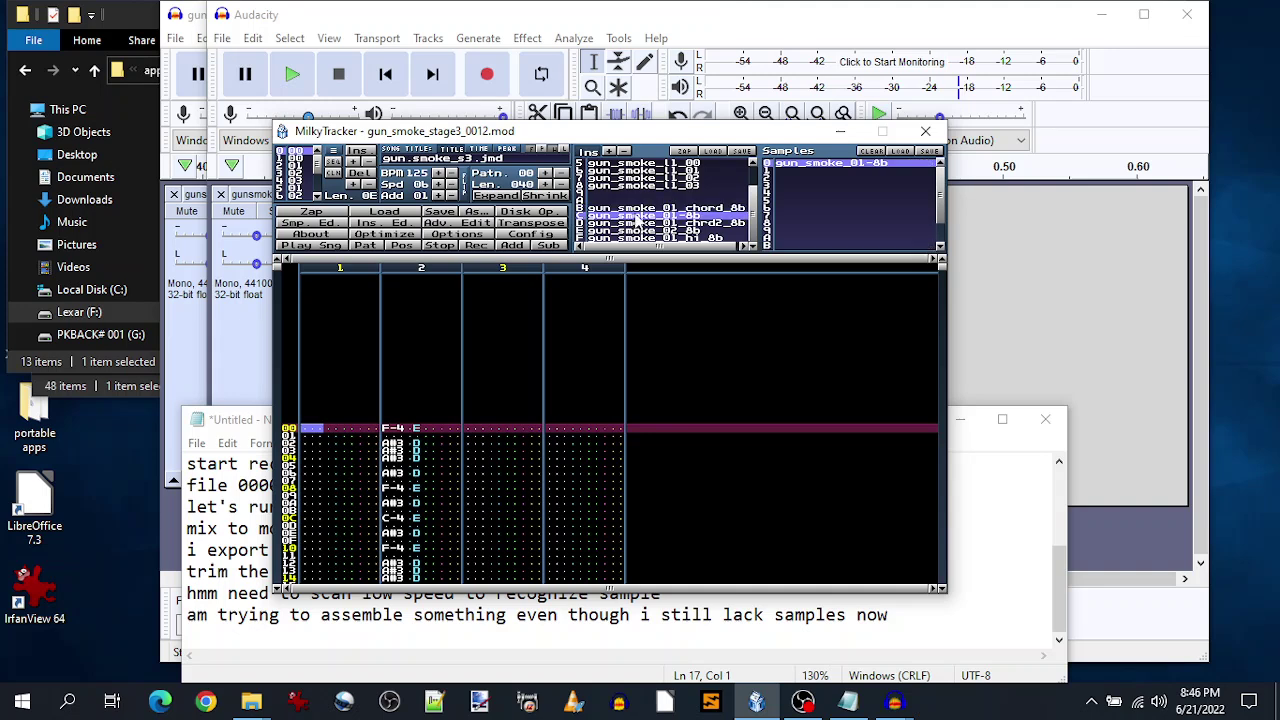
click(640, 209)
click(684, 151)
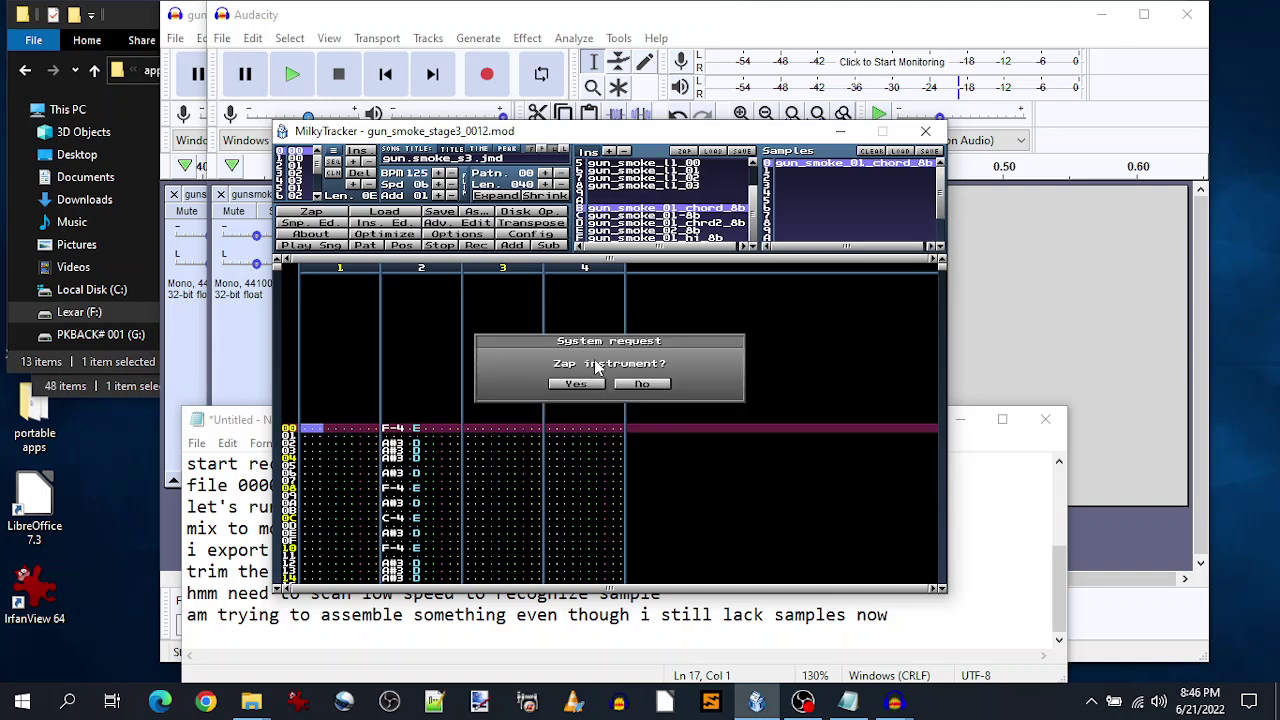
click(578, 385)
- Load gunsmoke_l3_01.wav from the music_work instruments folder into the empty slot below gun_smoke_l1_03 and open it in the sample editor
click(638, 201)
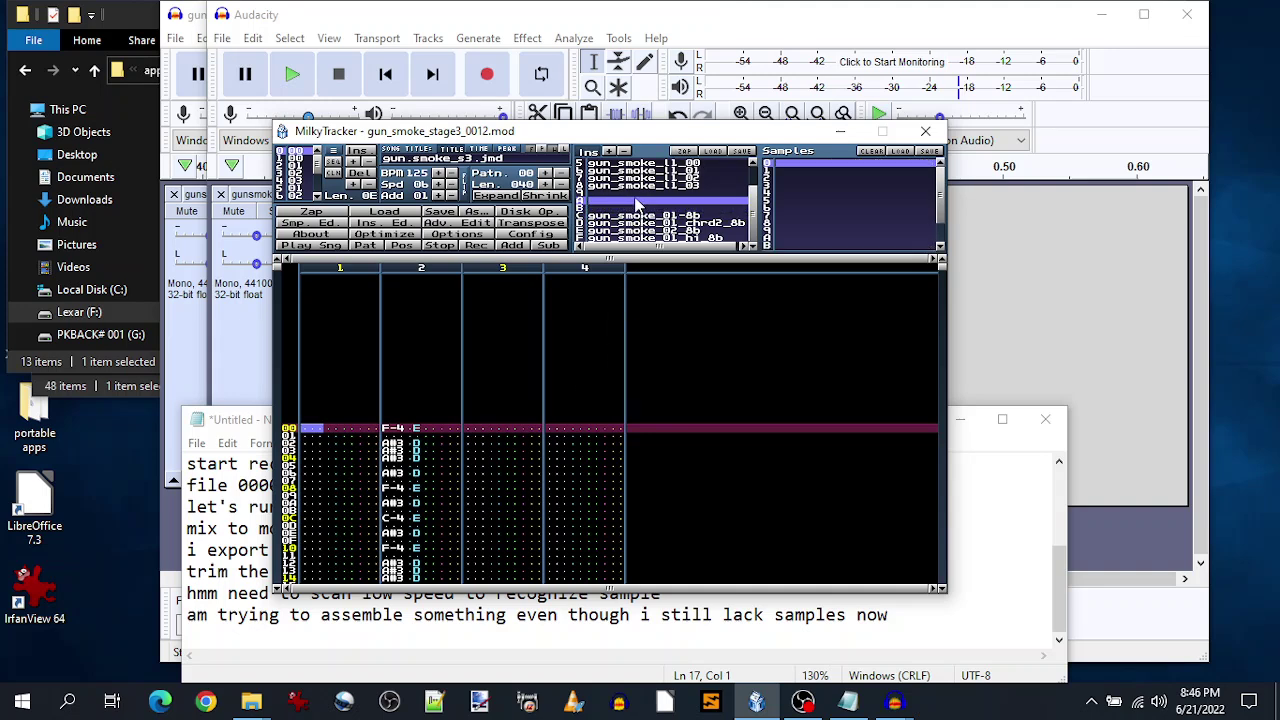
click(638, 194)
click(902, 151)
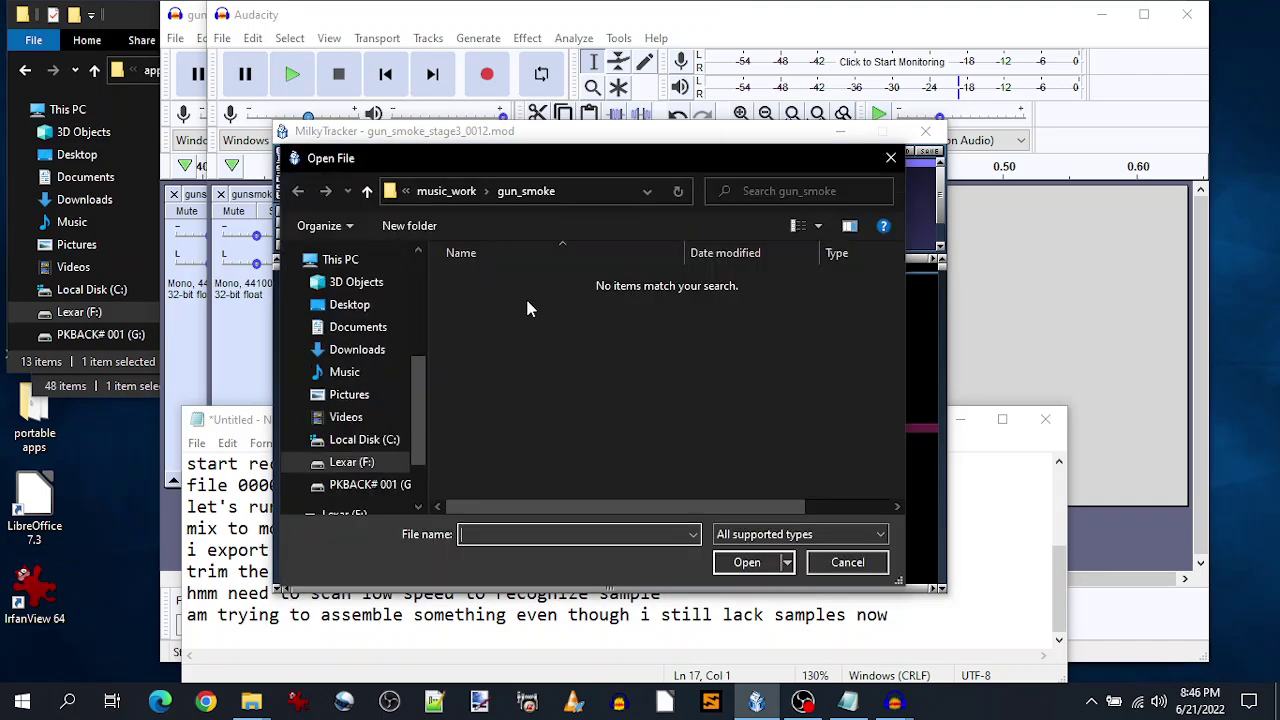
click(446, 191)
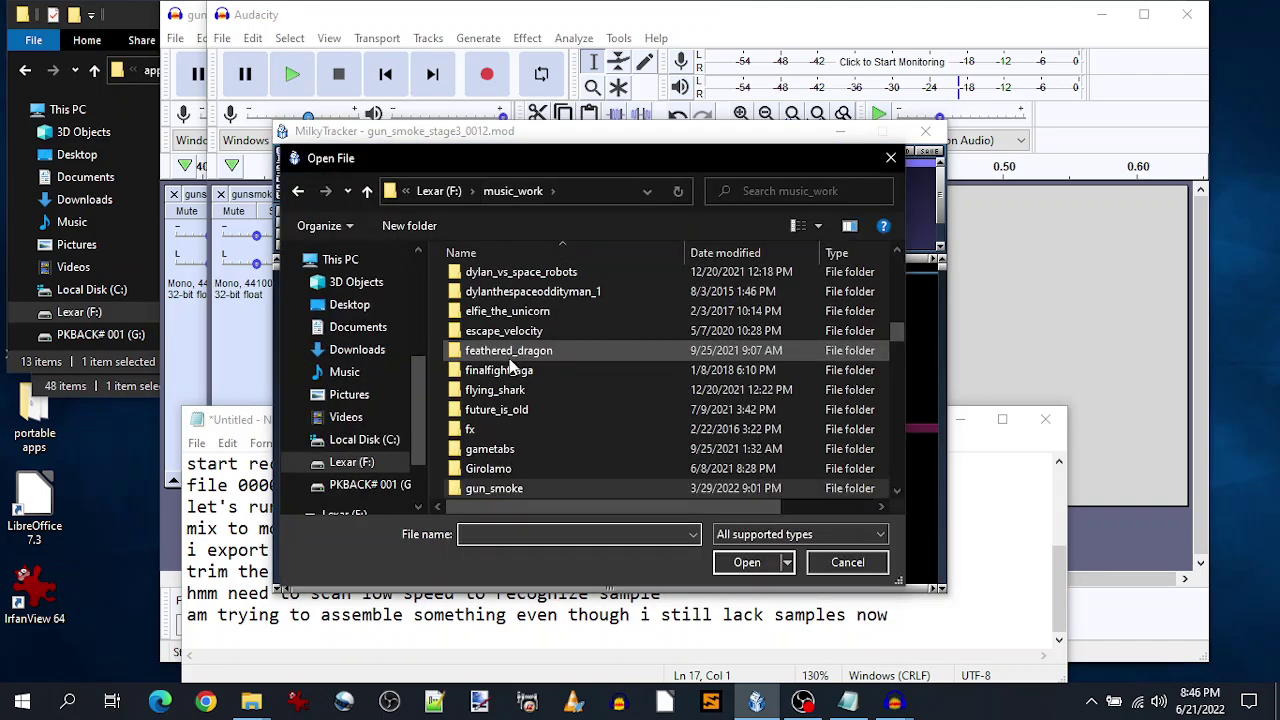
scroll(900, 335, up, 5)
scroll(905, 338, down, 3)
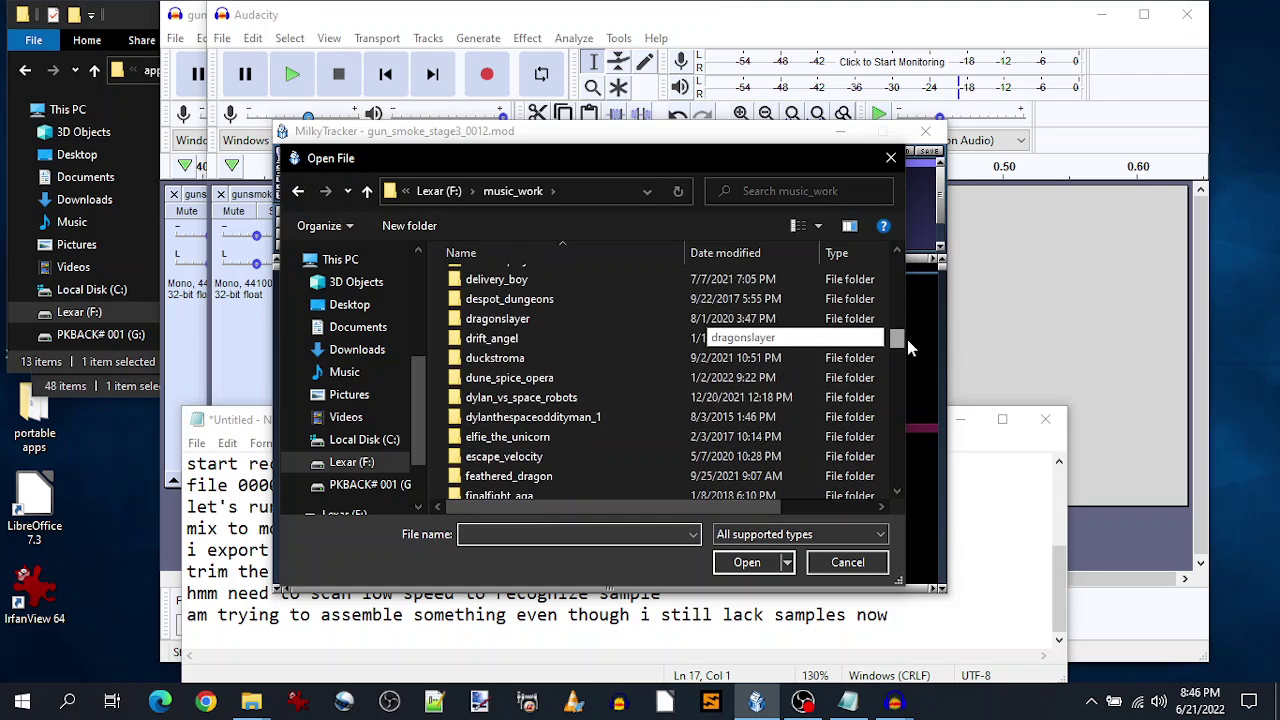
scroll(907, 339, down, 6)
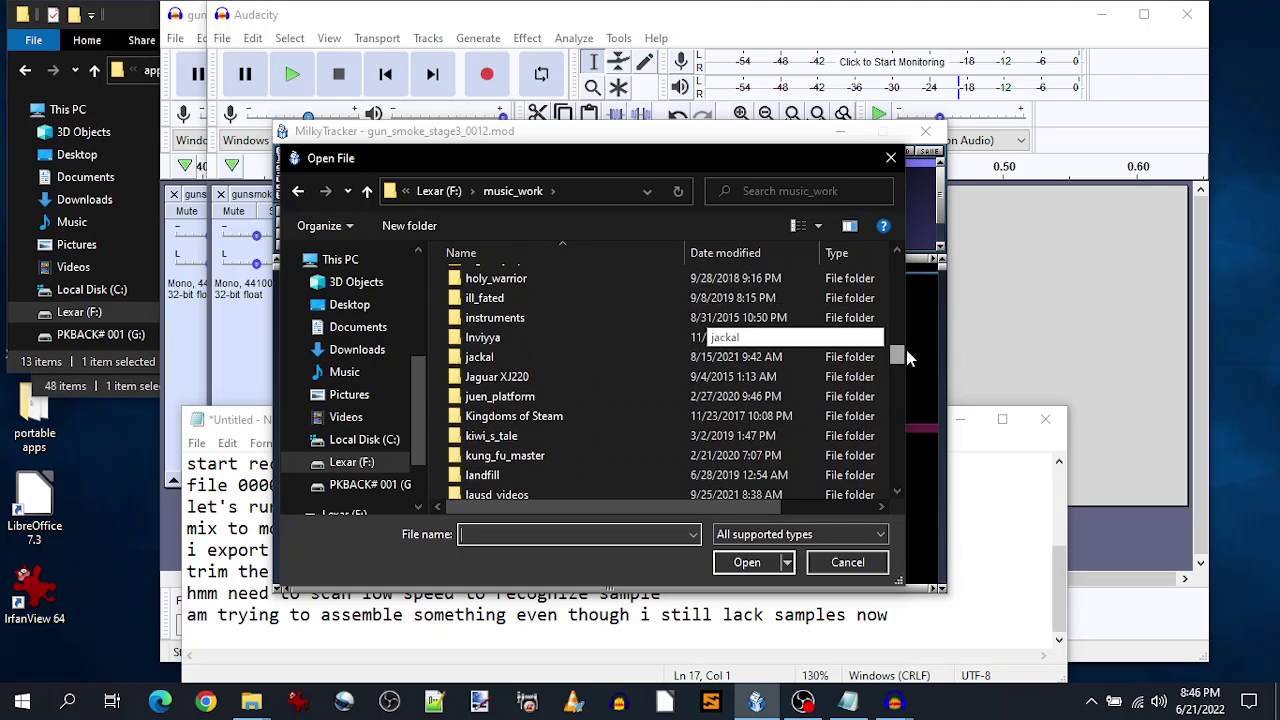
double_click(510, 319)
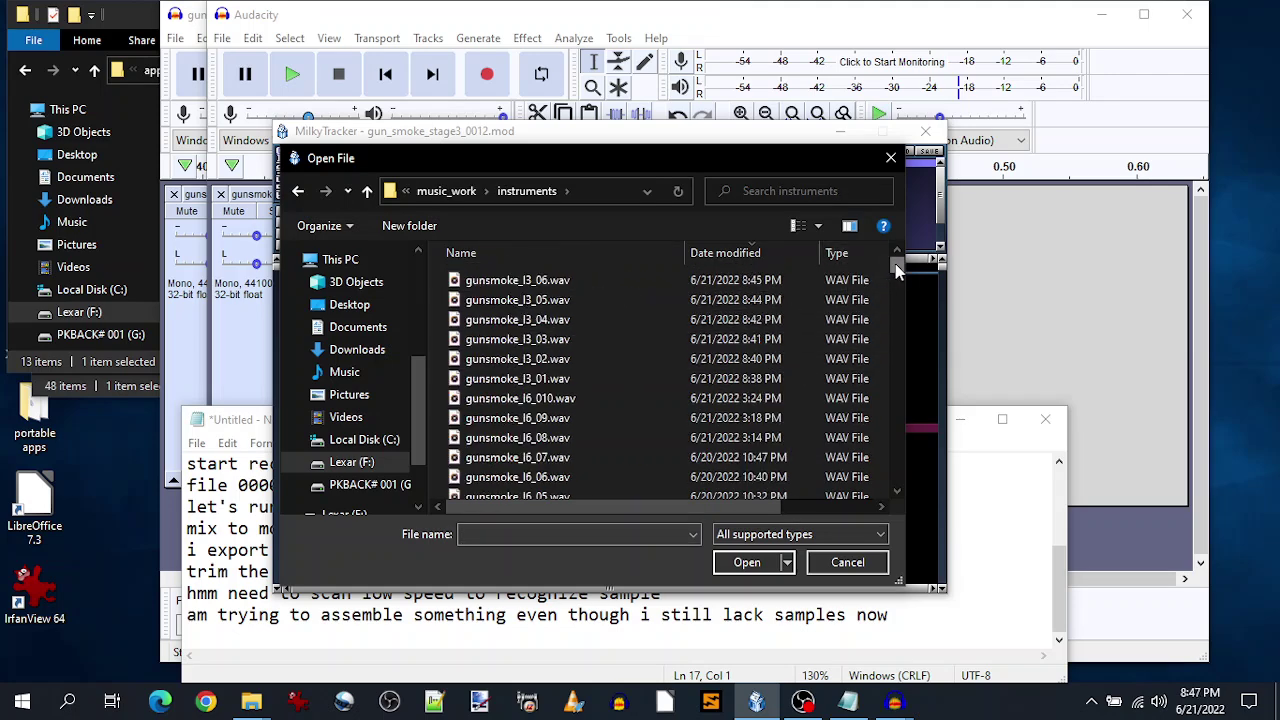
click(531, 382)
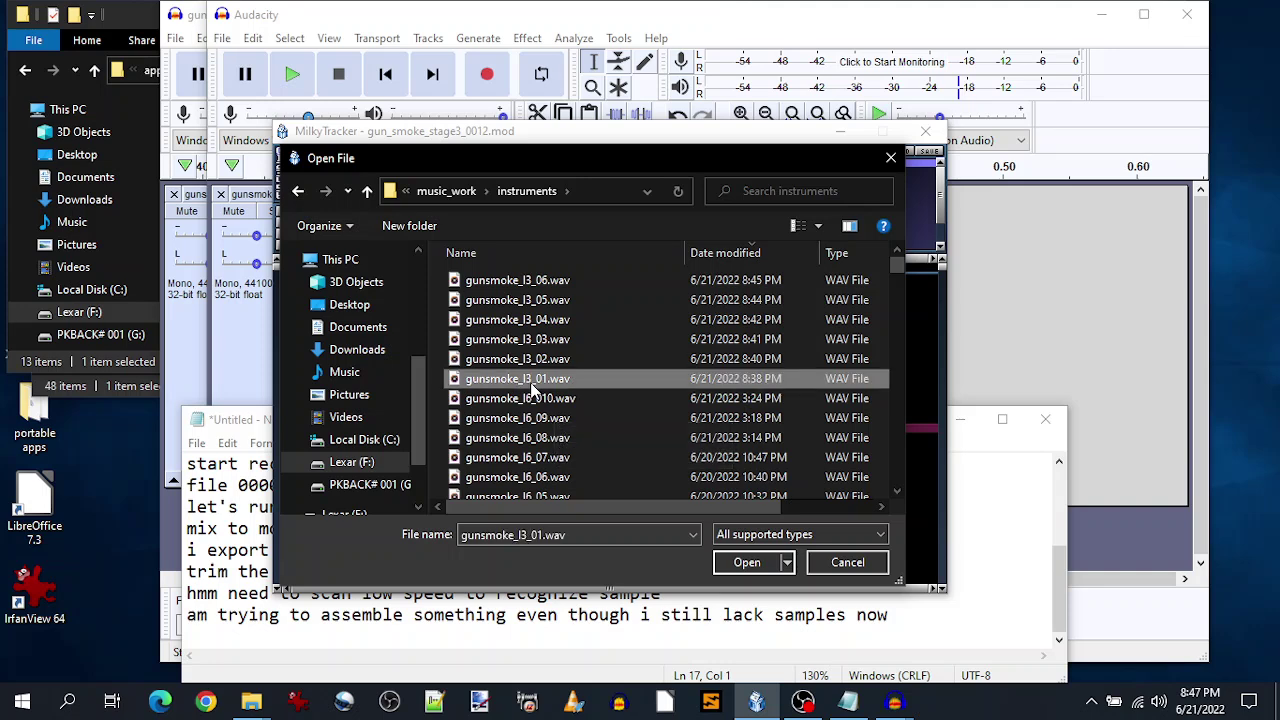
click(740, 563)
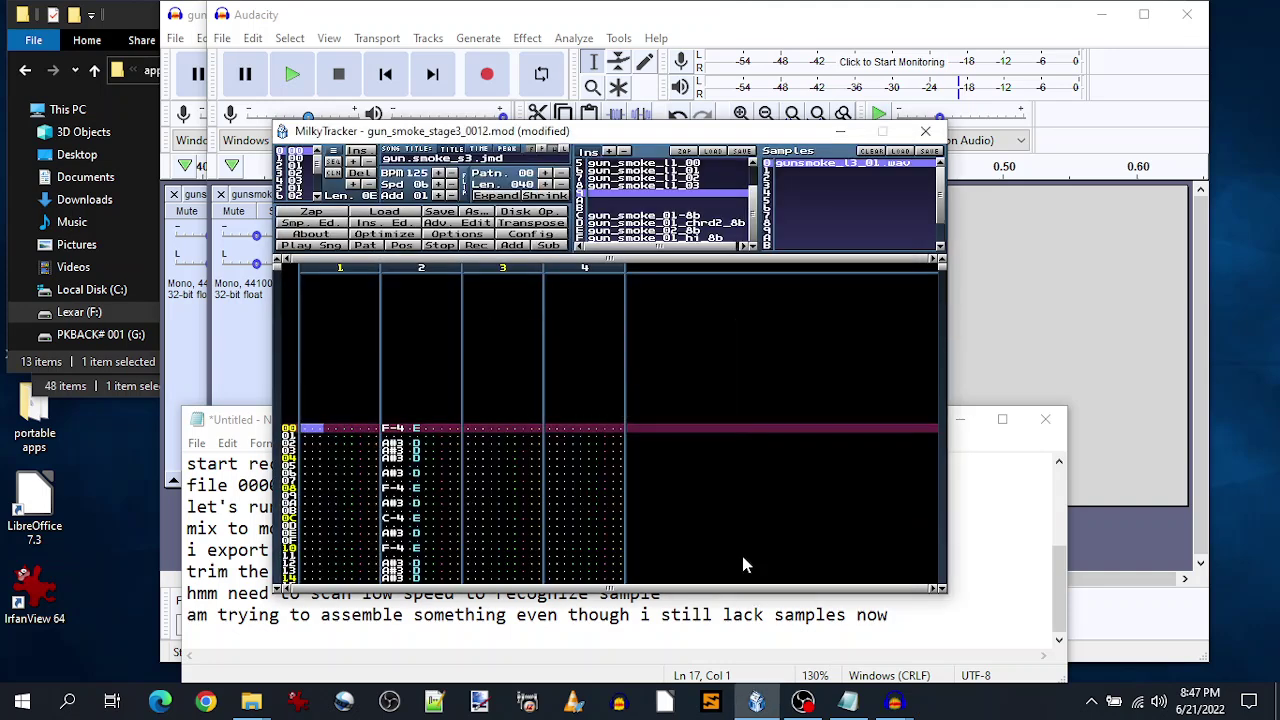
click(322, 222)
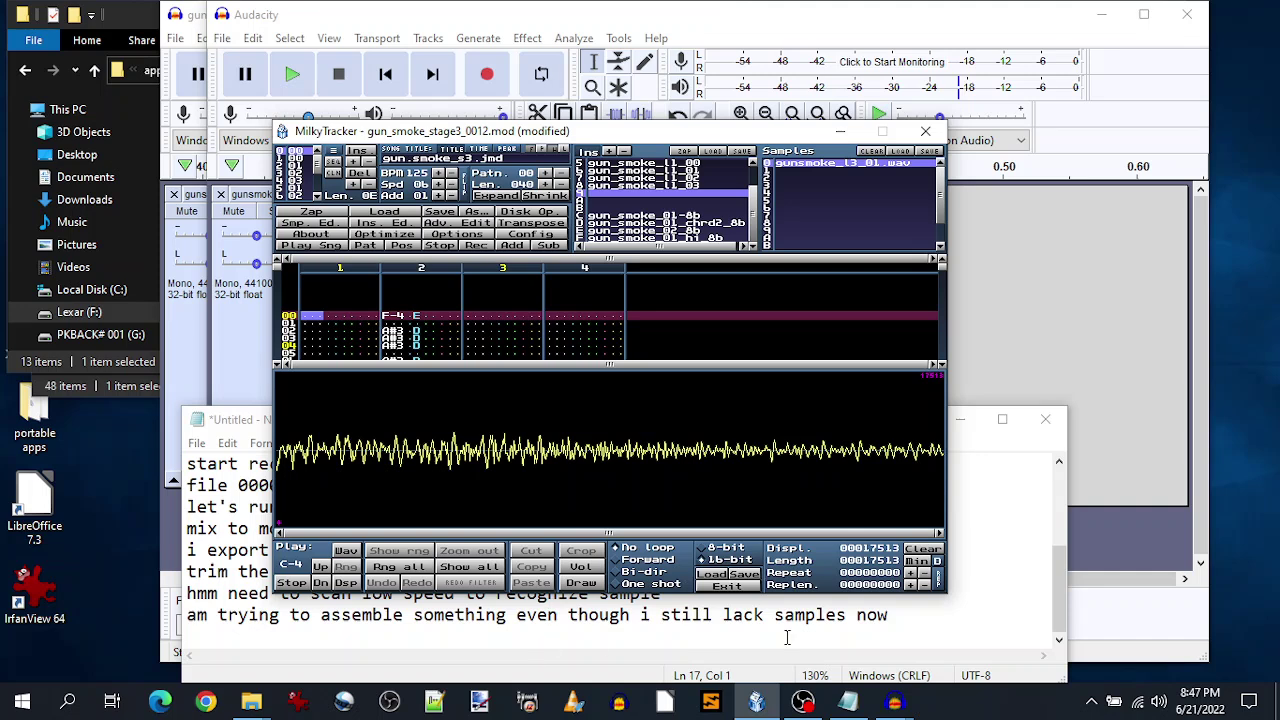
- Add the line "sample need to be amplified, tuned and resampled to 8363 8-bit" to the Notepad notes
click(918, 621)
key(Return)
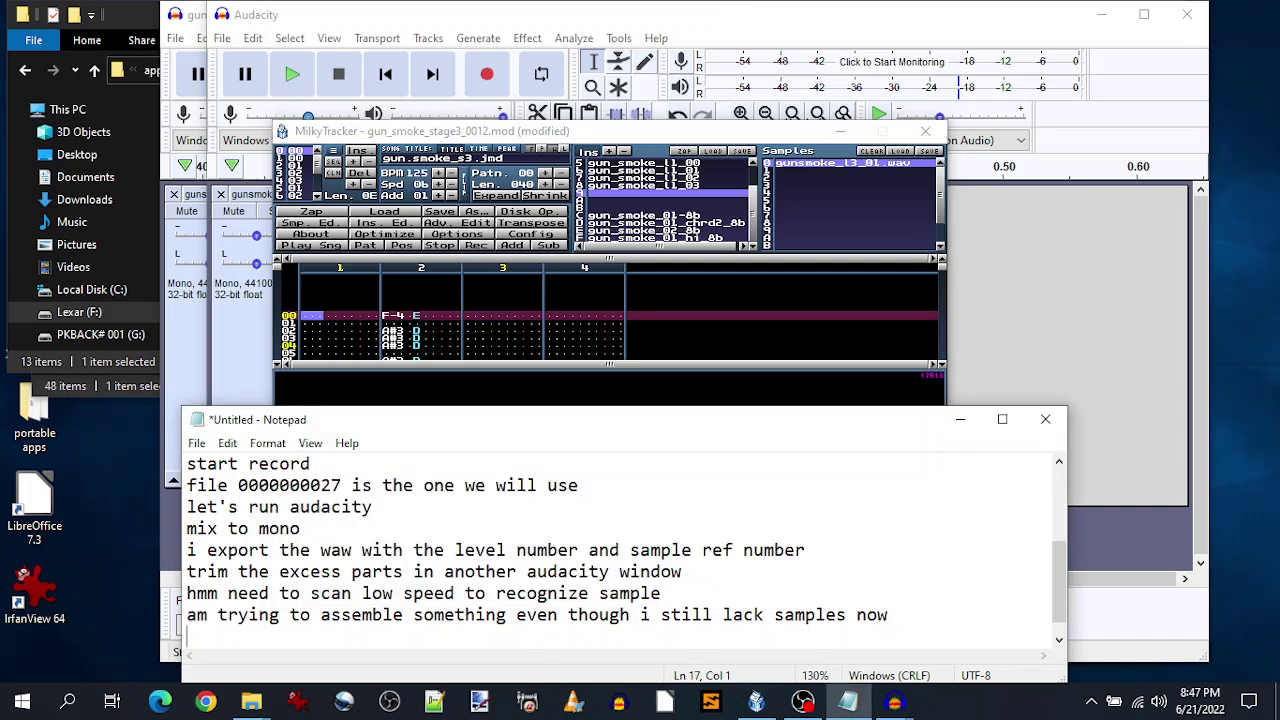
text(sample need to be amp)
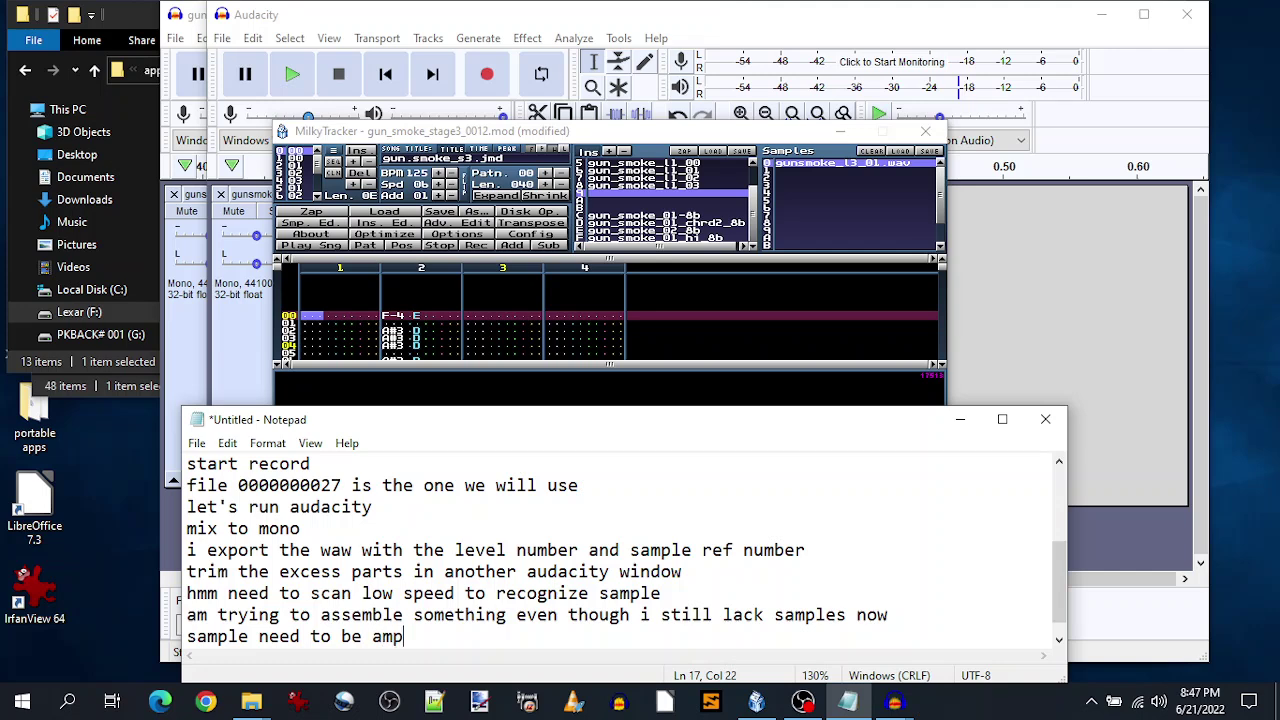
text(lified, tuned and )
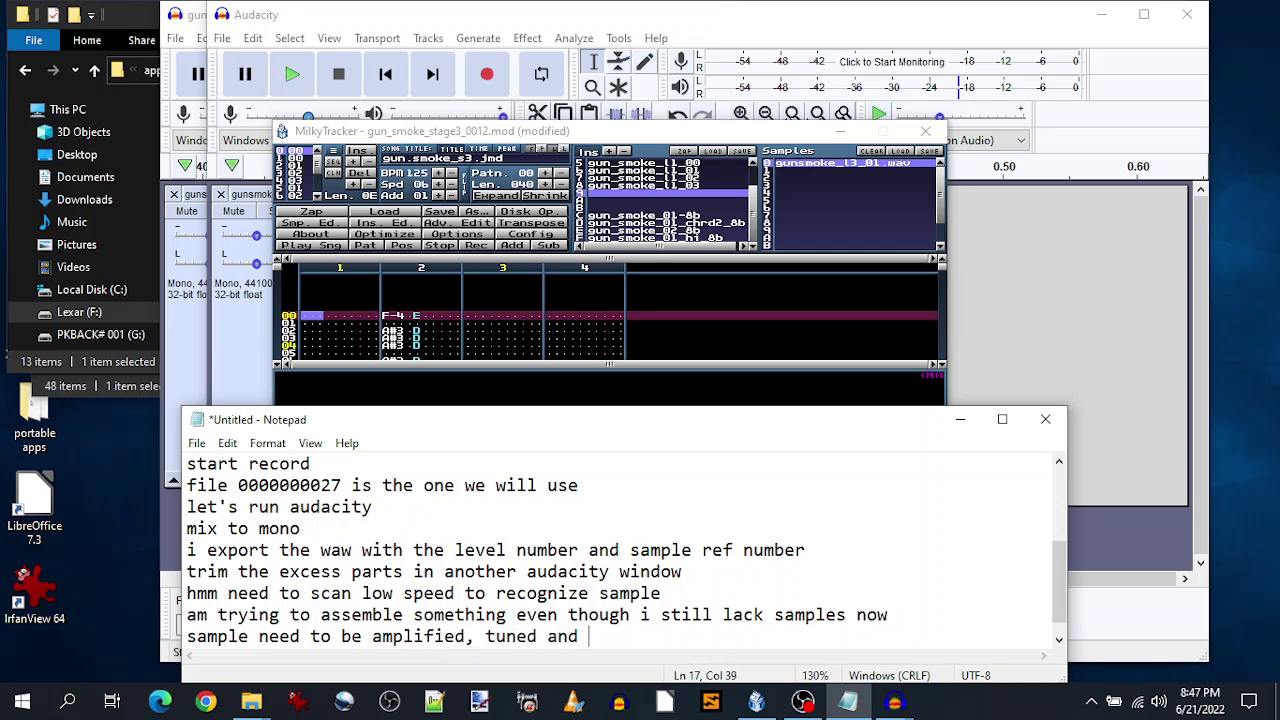
text(resampled)
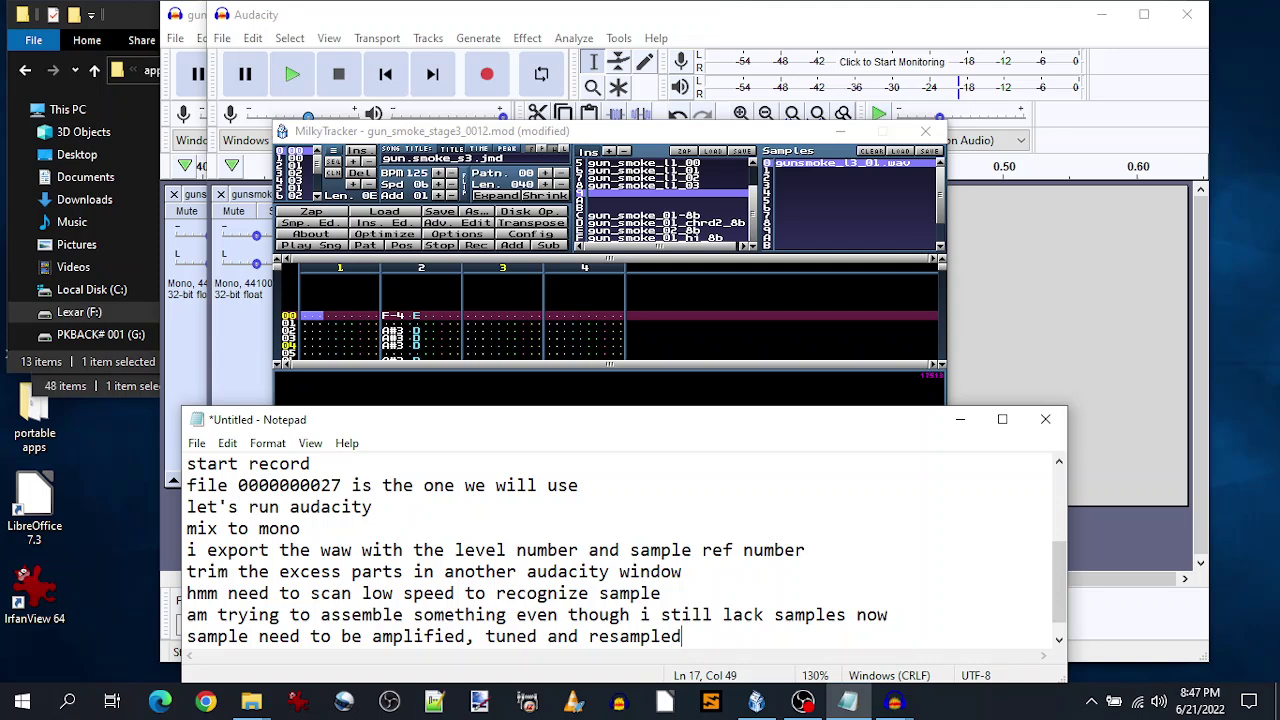
text( to 8363 8-bit)
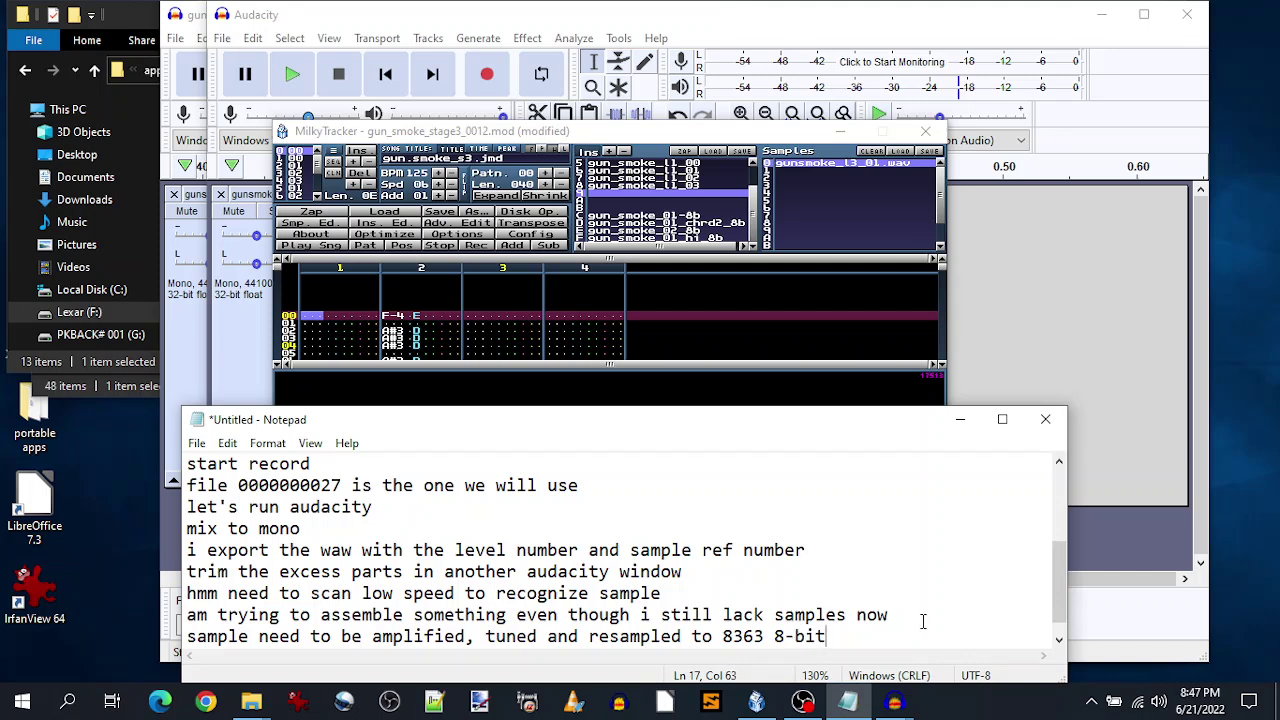
- Boost the volume of the gunsmoke_l3_01.wav sample to 300 percent
click(632, 255)
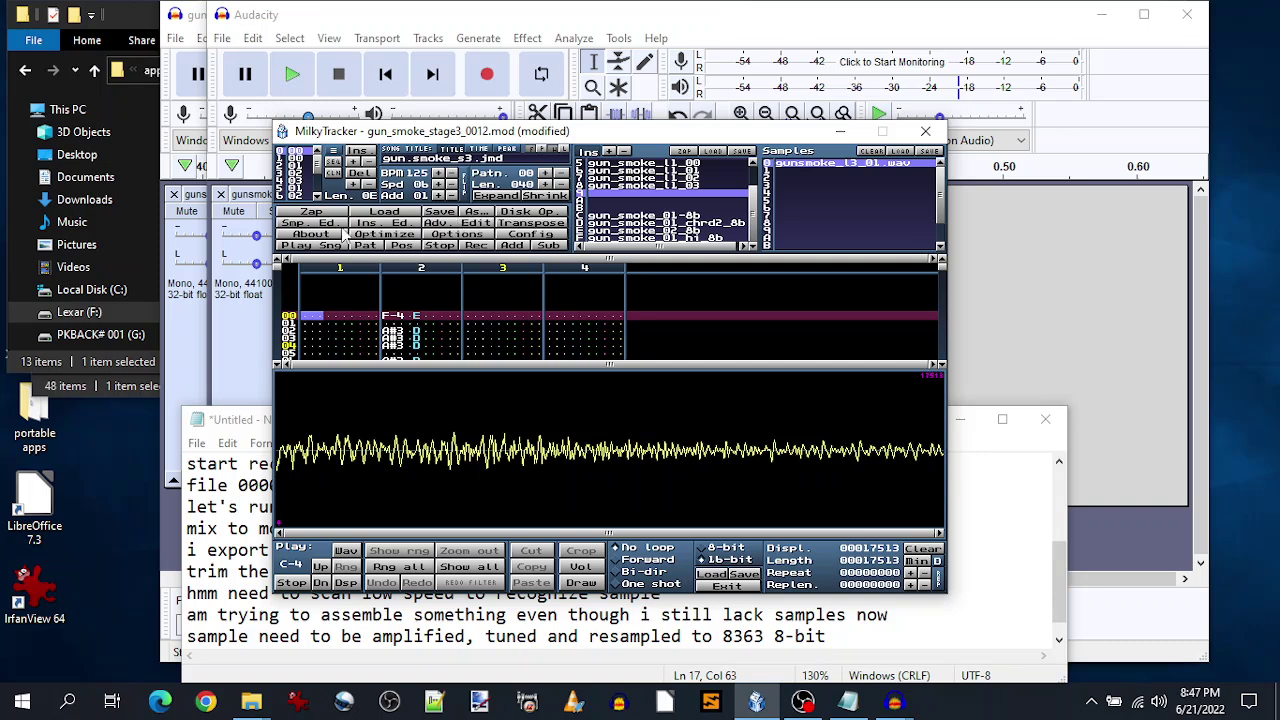
right_click(383, 411)
mouse_move(450, 513)
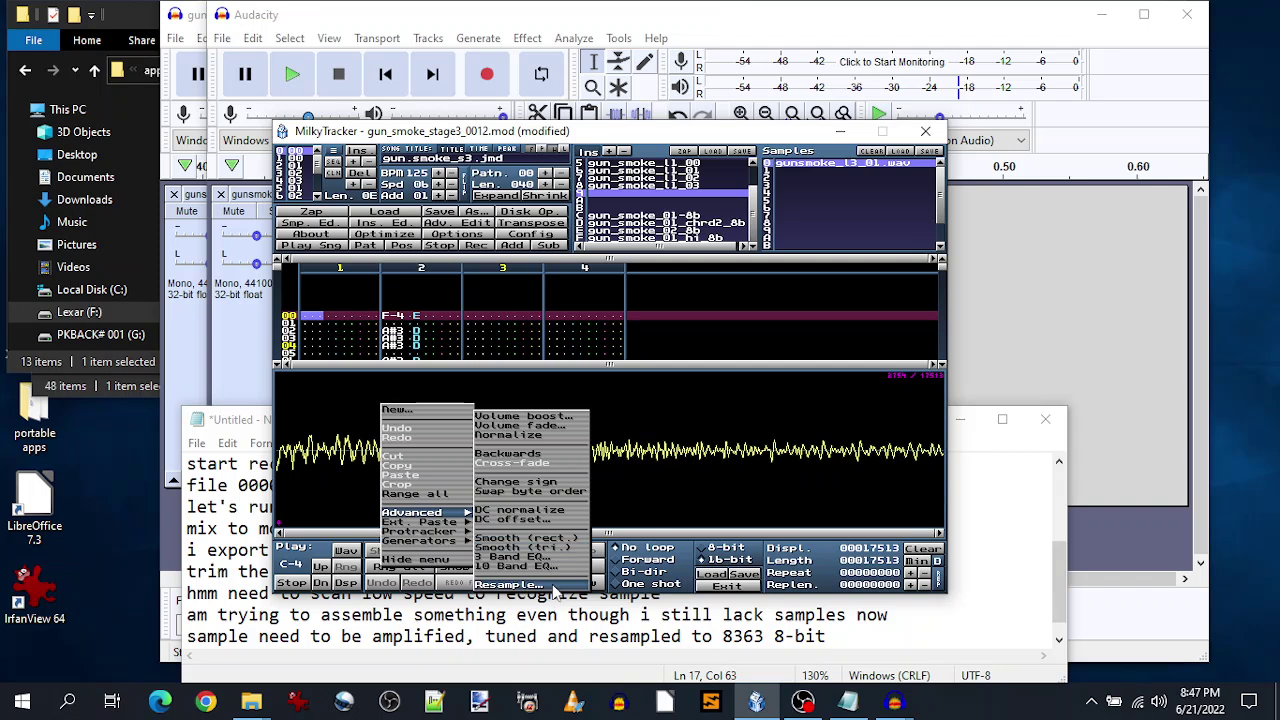
click(538, 420)
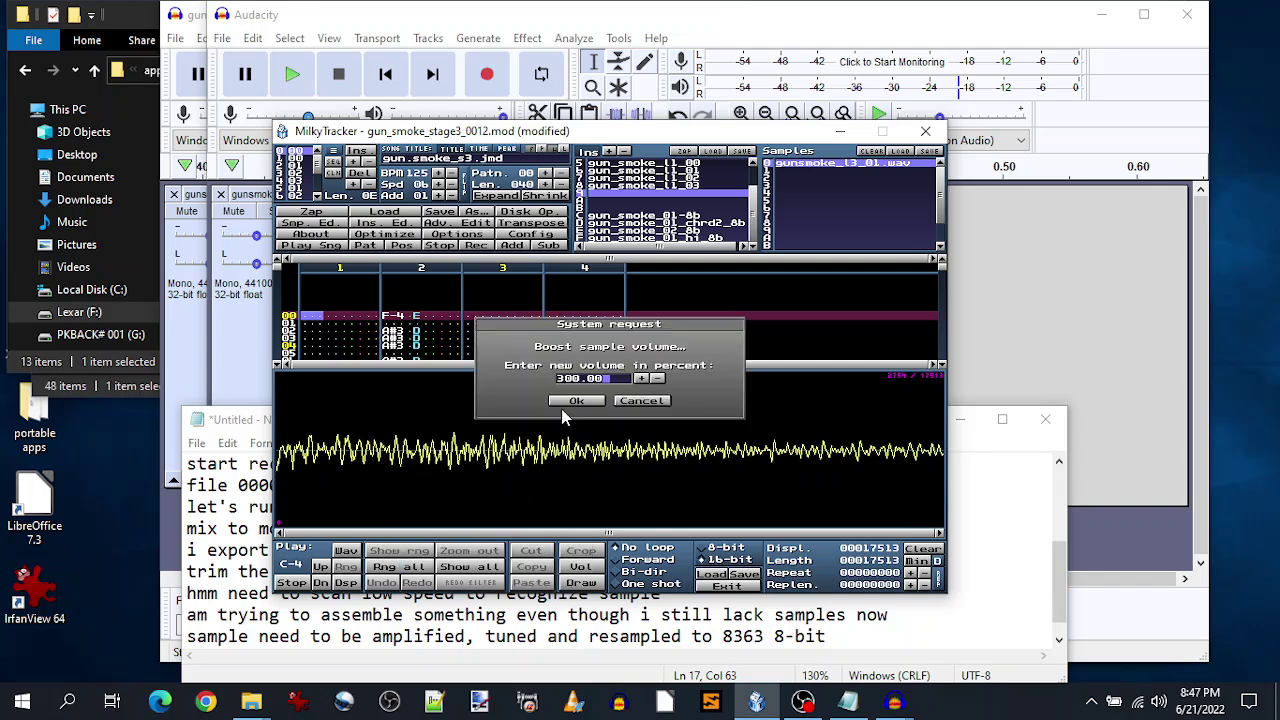
key(Return)
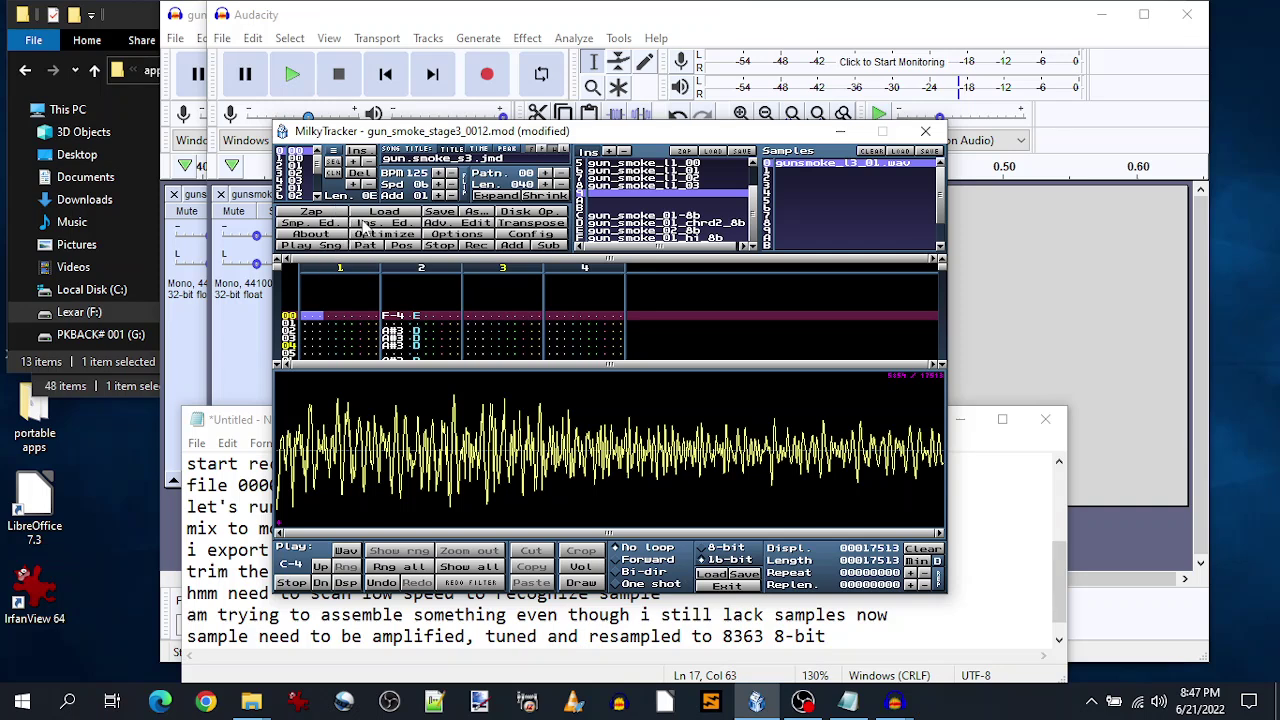
- Tune the instrument to fine tune 0 and relative note C-6 (+24), and audition it
click(368, 225)
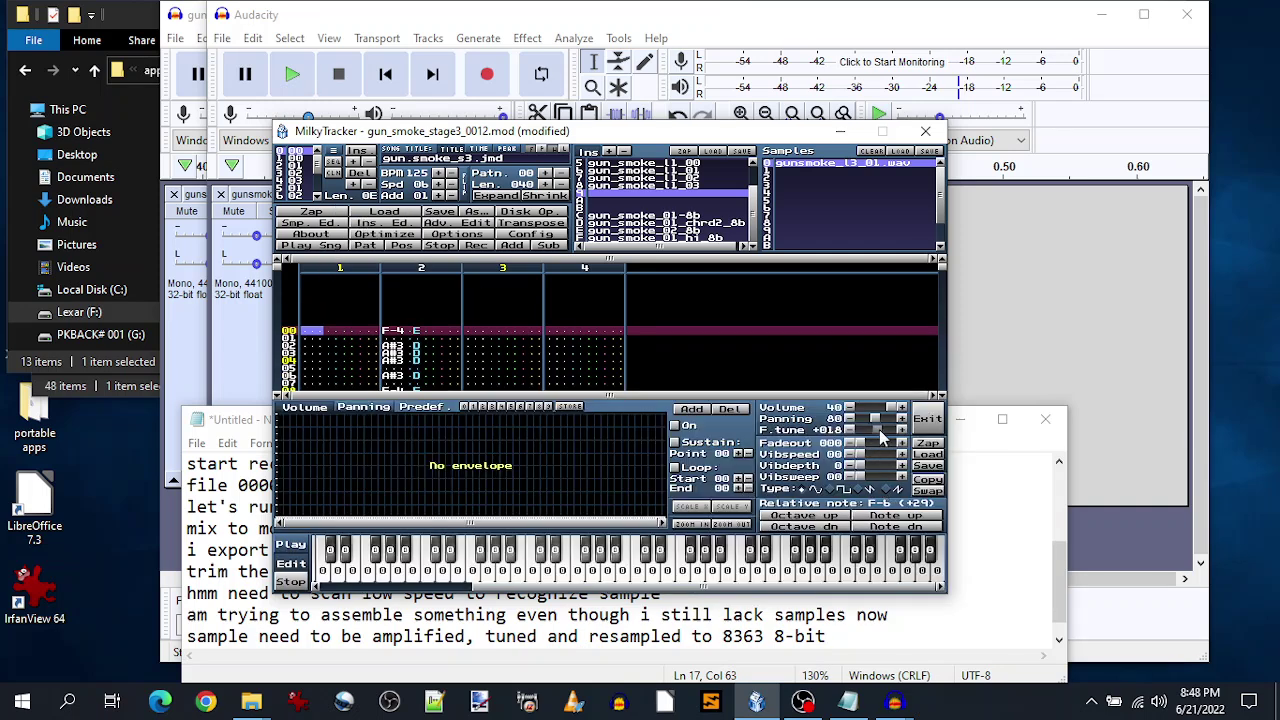
drag(879, 429, 876, 430)
click(900, 431)
click(900, 431)
click(900, 431)
click(884, 527)
key(z)
key(v)
key(v)
- Cut the short unwanted section from the very start of the sample's waveform
click(300, 226)
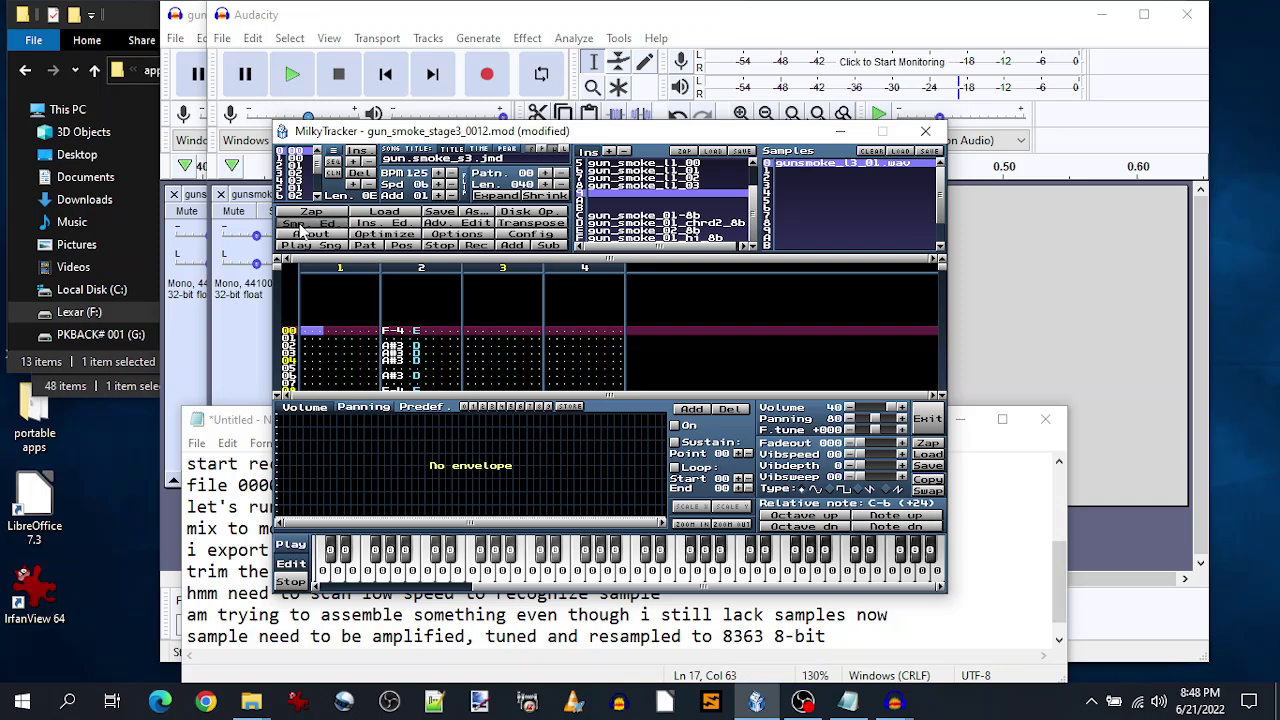
drag(314, 460, 244, 455)
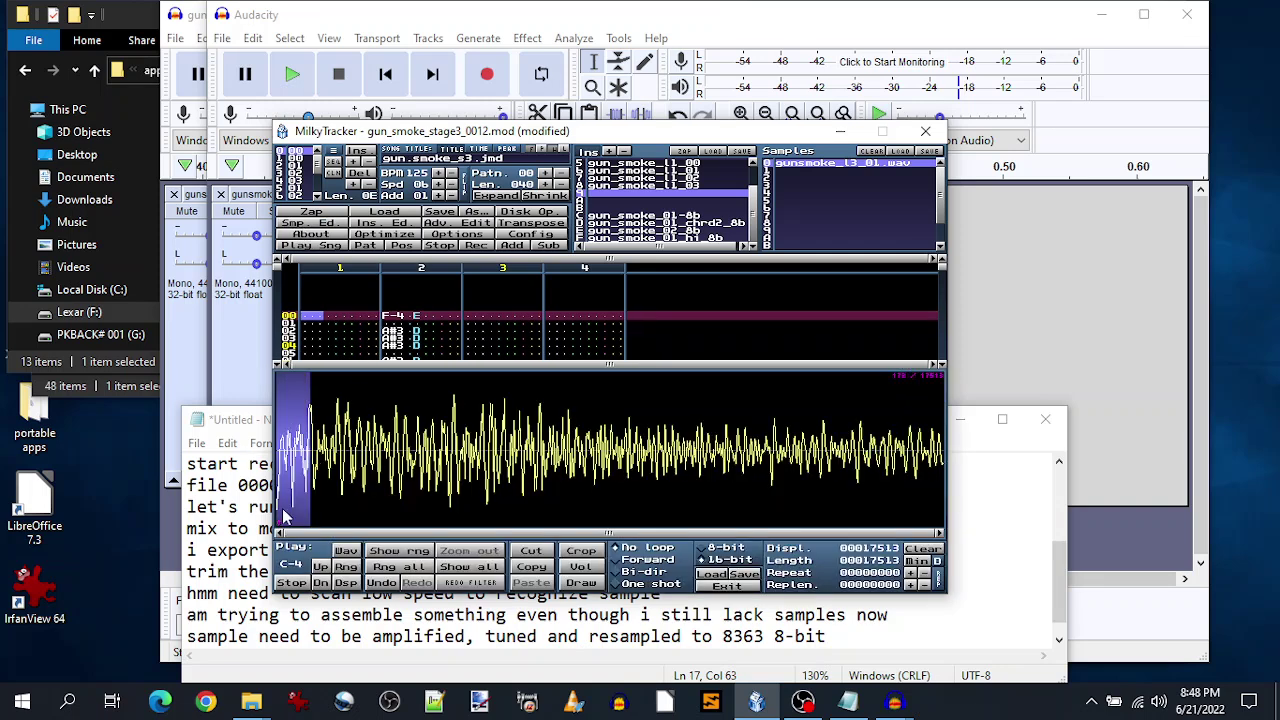
key(v)
key(v)
click(388, 552)
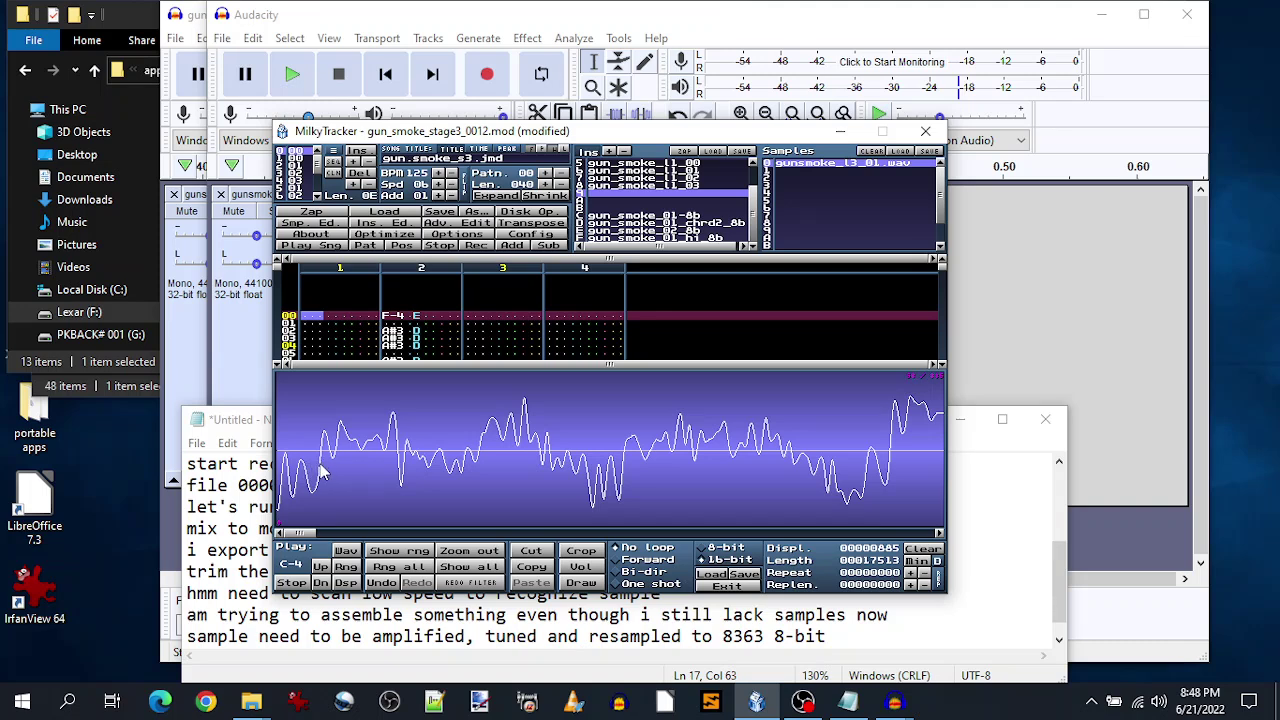
drag(321, 470, 203, 465)
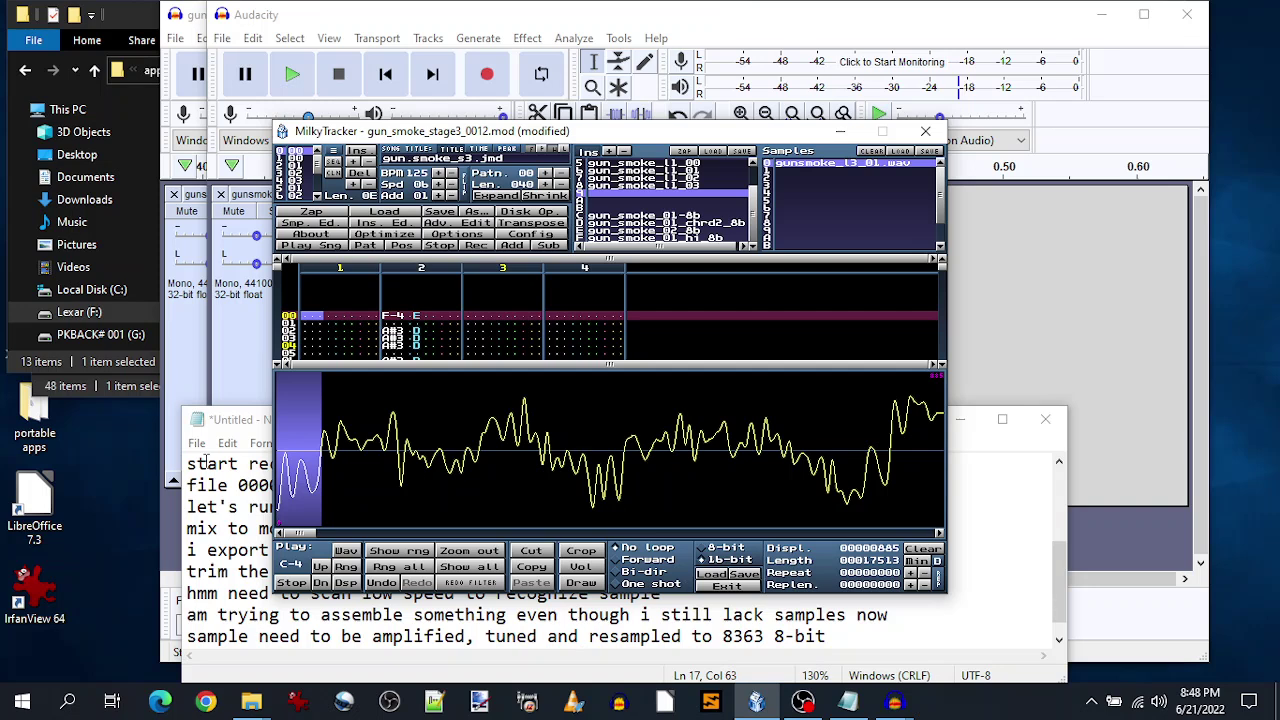
click(528, 551)
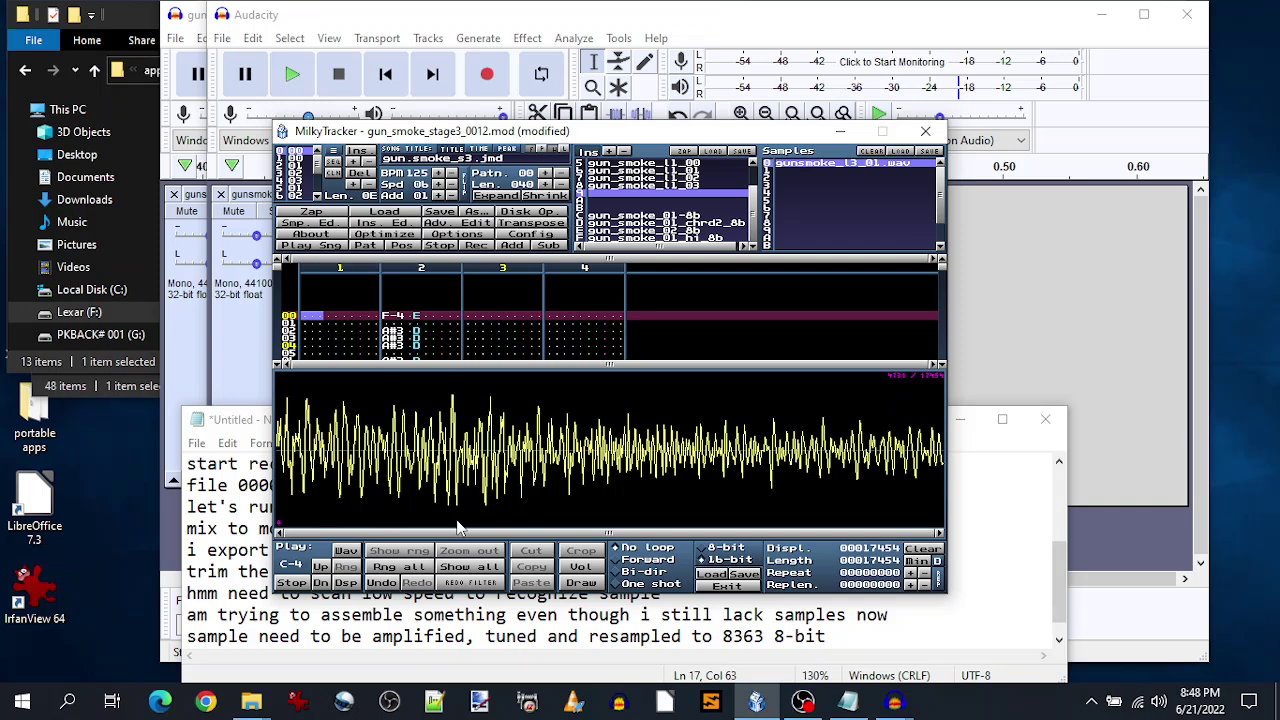
- Resample the trimmed sample to a C4 speed of 8363 Hz
right_click(558, 490)
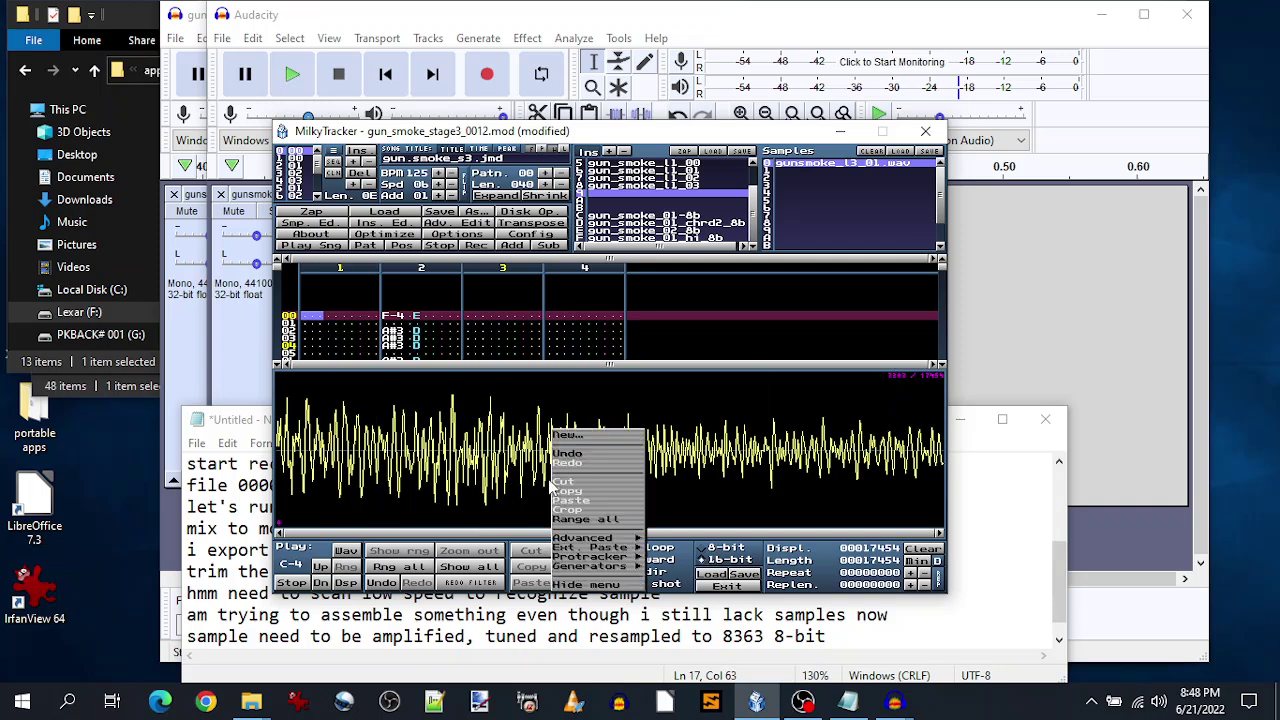
mouse_move(592, 538)
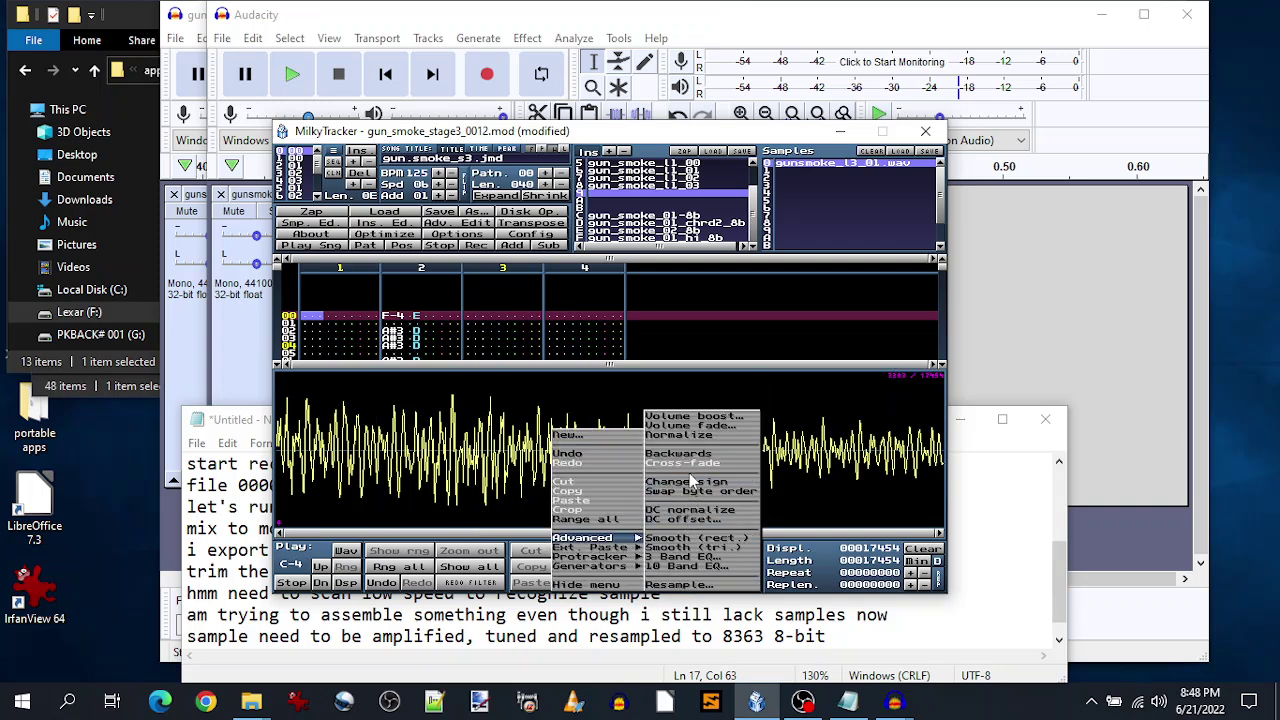
click(680, 585)
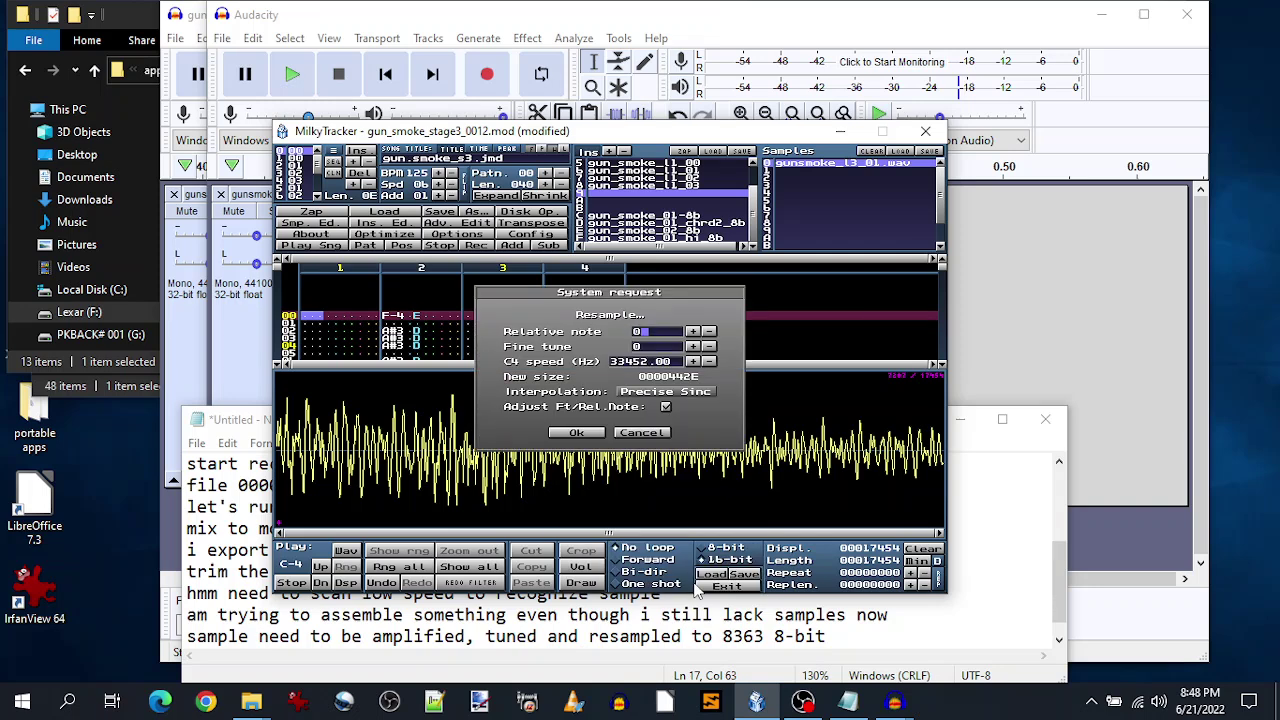
text(8363)
key(Return)
click(577, 433)
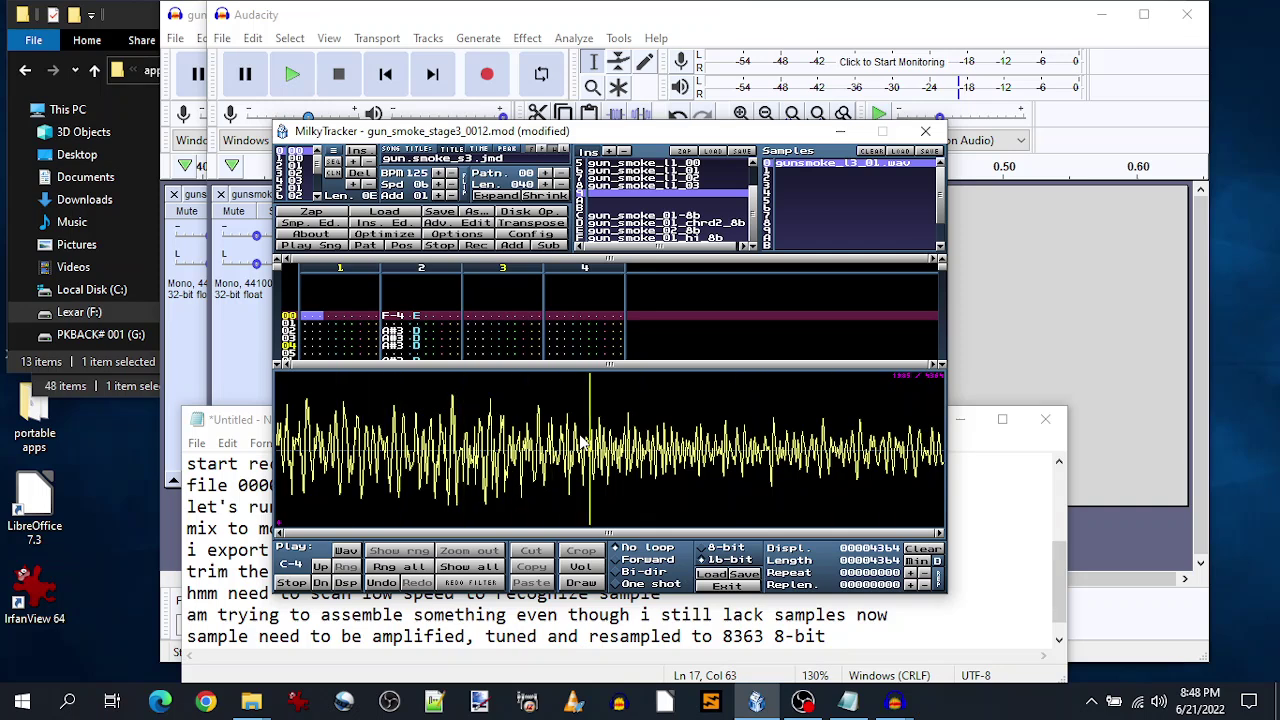
- Convert the sample data to 8-bit and name the instrument gun_smoke_l3_01
click(705, 549)
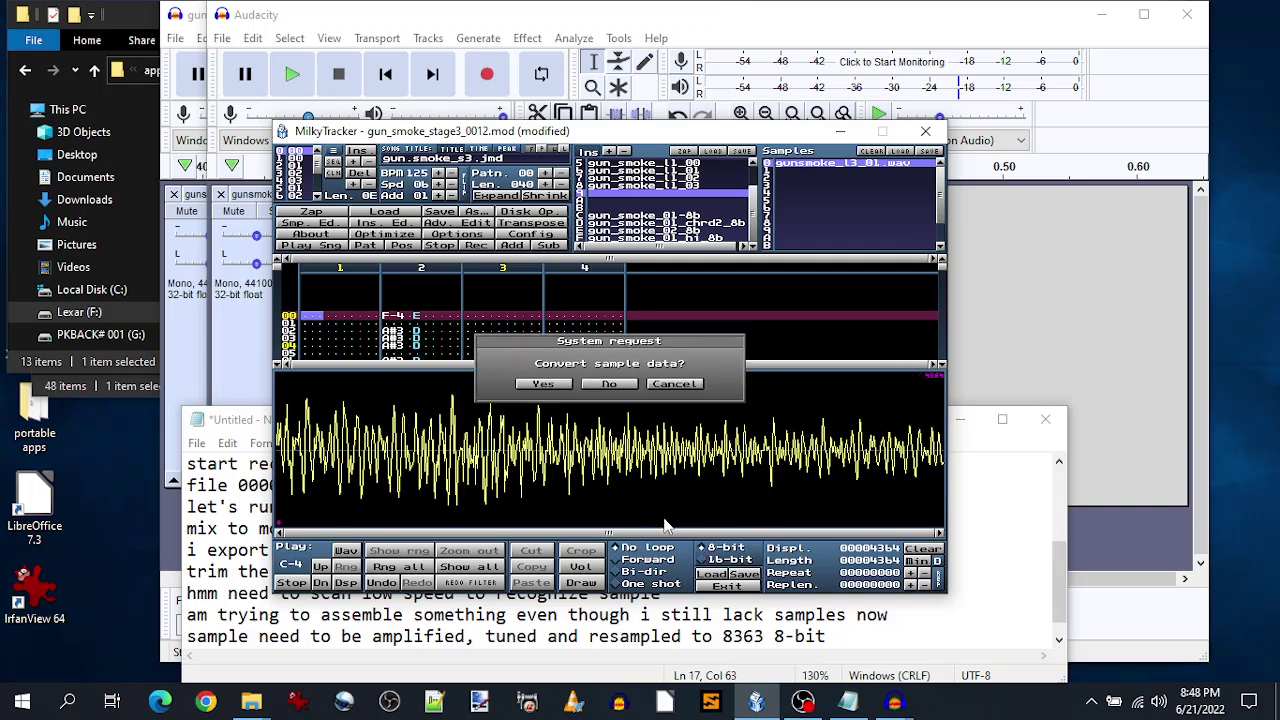
click(541, 385)
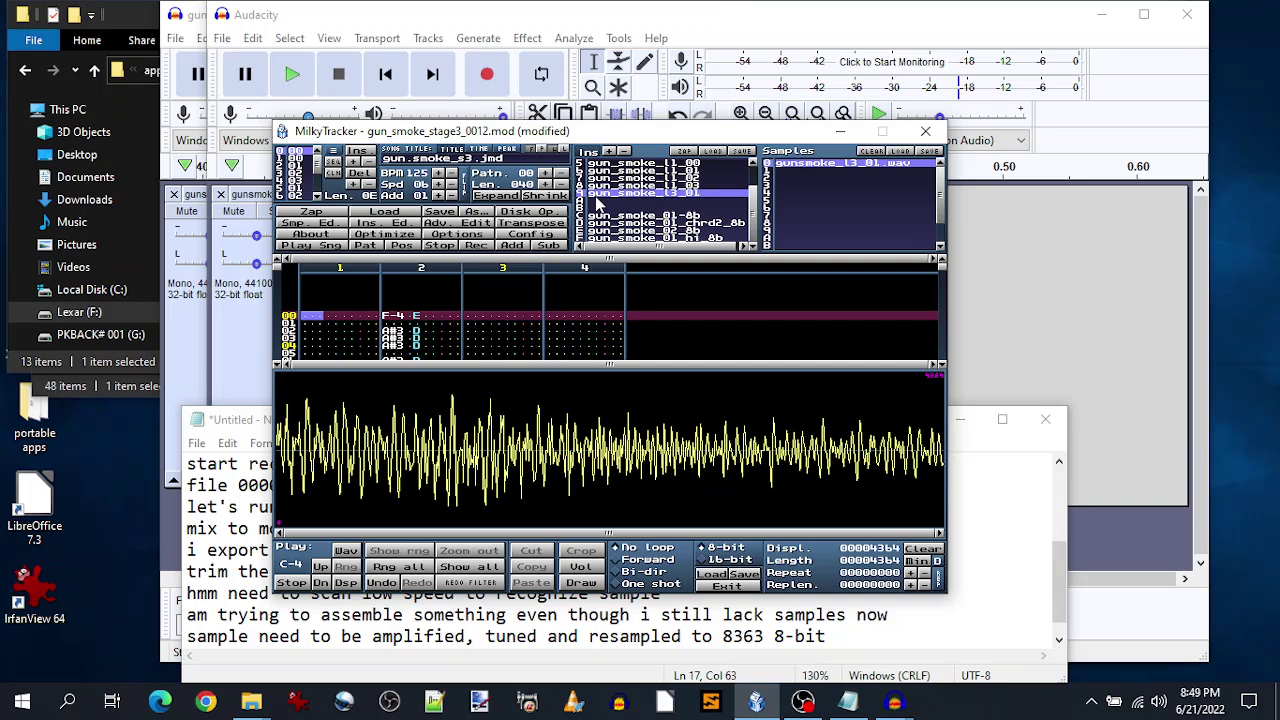
- Using instrument 9 in channel 2, enter F-4 on row 00 and F-3 on rows 02 to 05
click(398, 317)
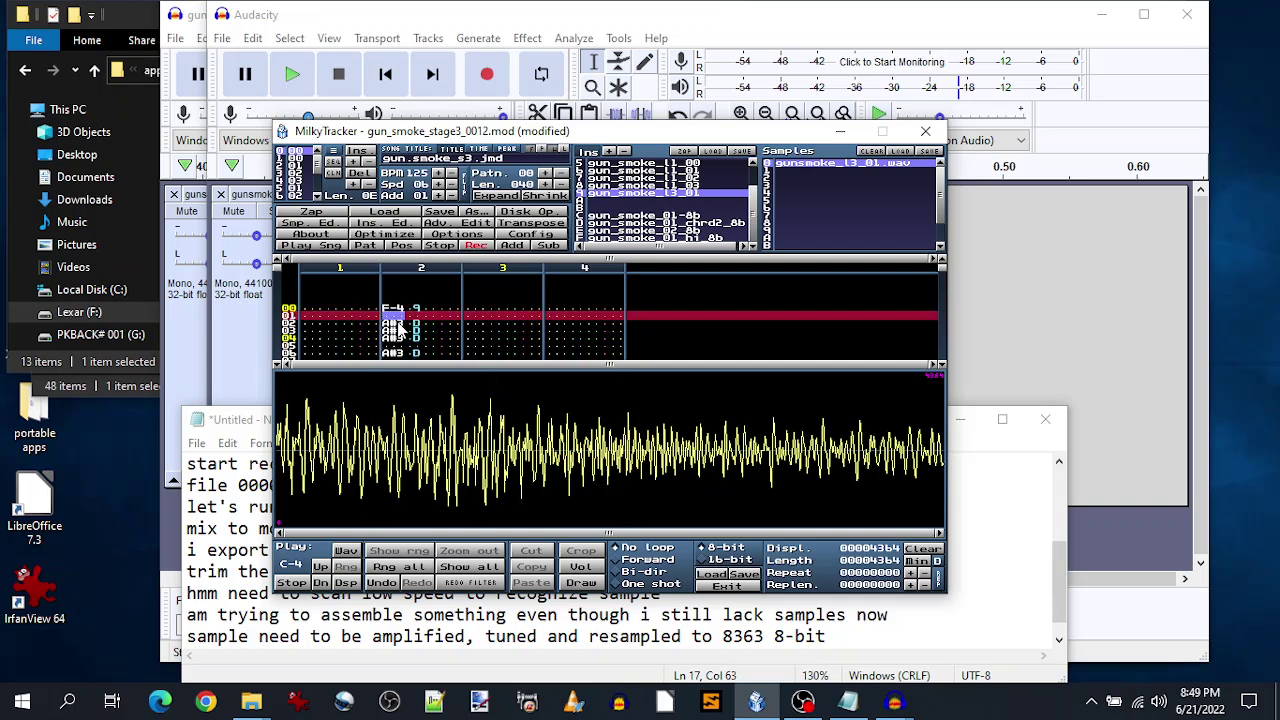
key(v)
key(v)
key(v)
key(v)
key(v)
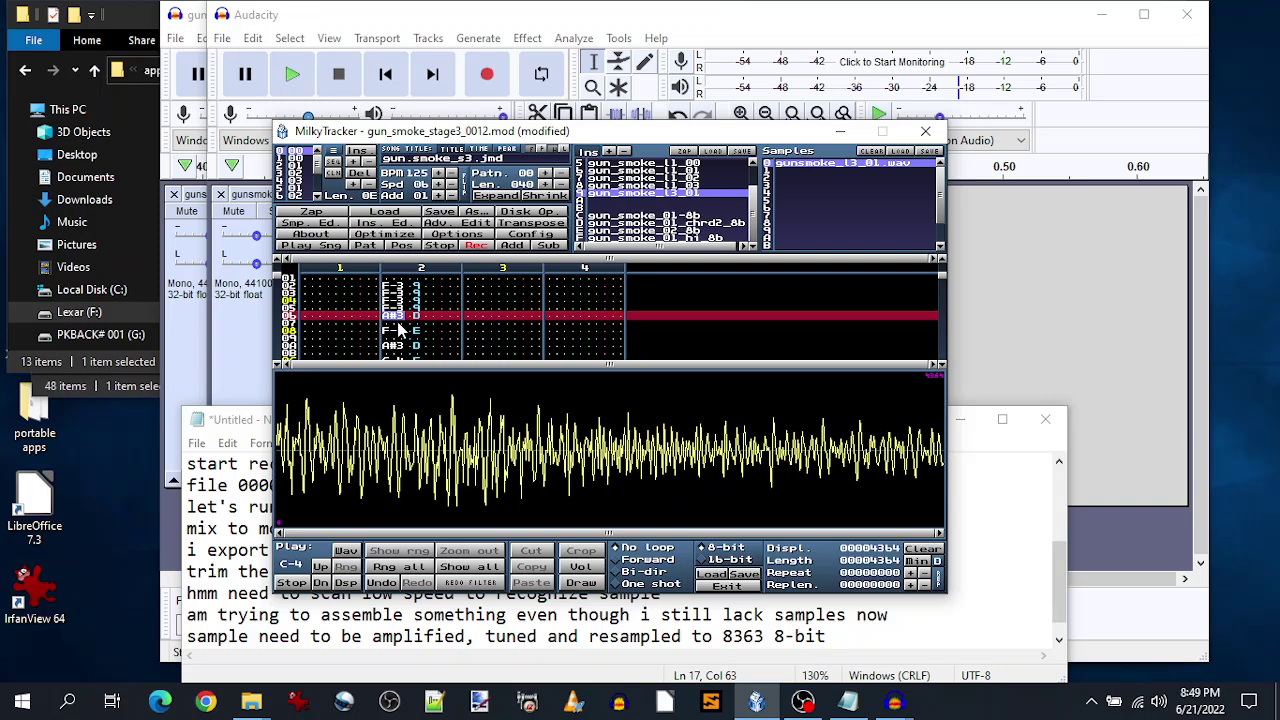
- Clear the note on row 05 of channel 2 and enter F-3 with instrument 9 on row 06
key(Up)
key(Down)
key(Down)
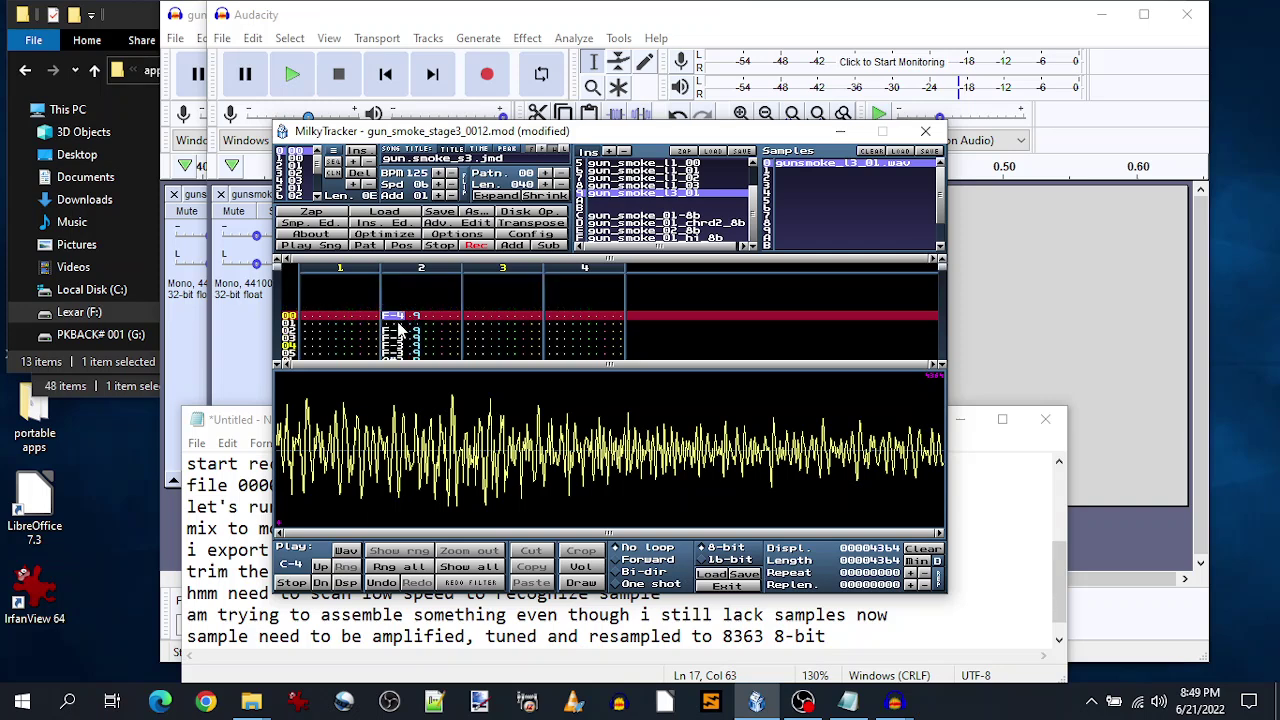
key(Up)
key(Up)
key(Up)
key(Up)
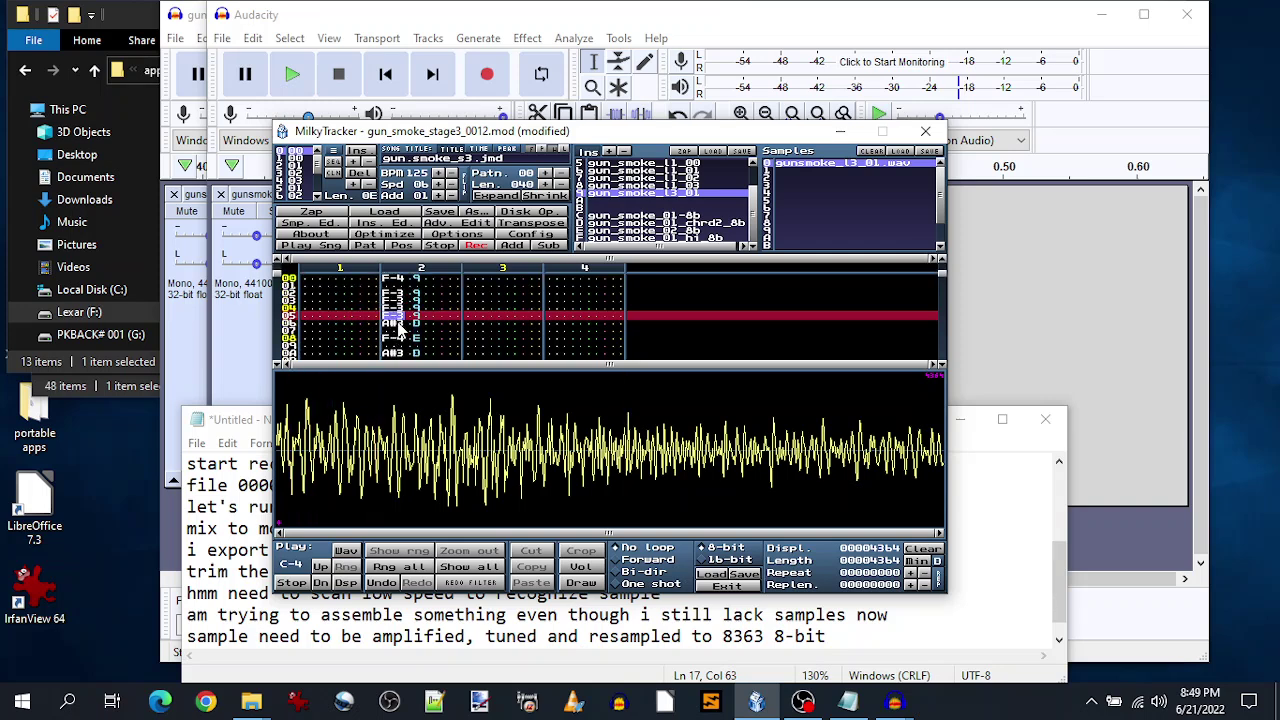
key(Down)
key(Down)
key(Down)
key(Down)
key(Down)
key(Down)
key(Down)
key(Down)
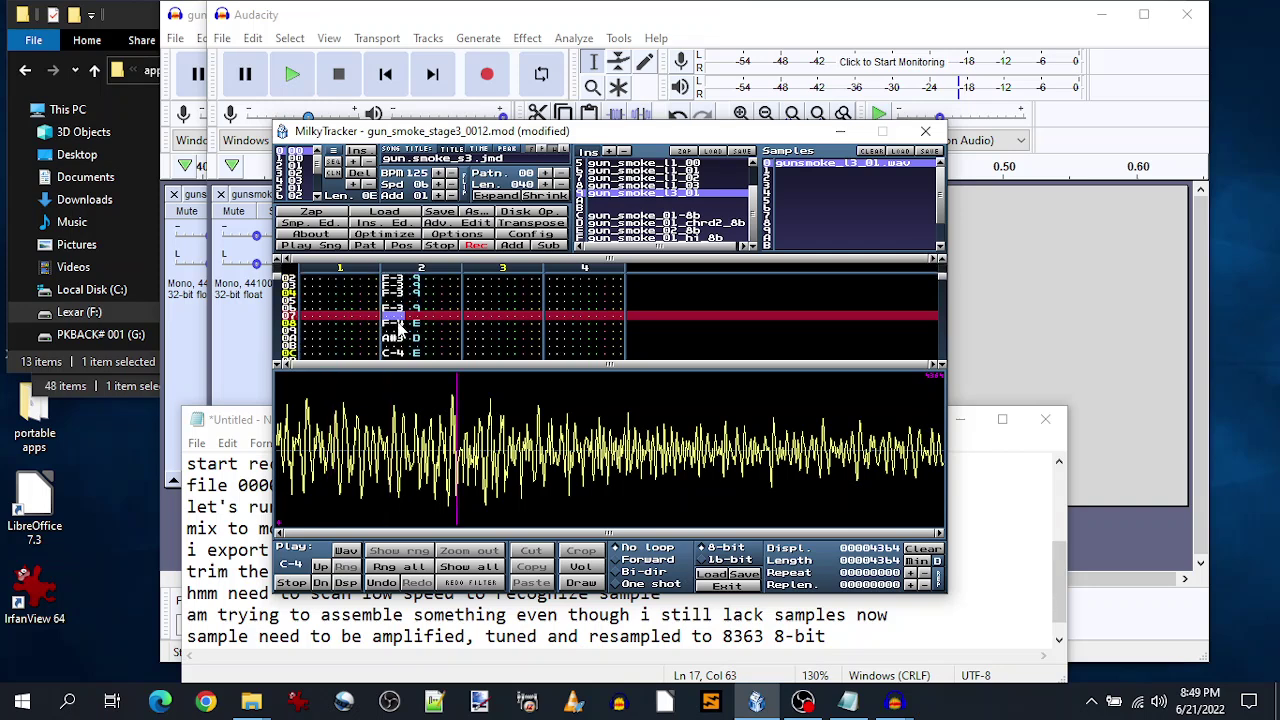
- Enter F-4 on row 08 and F-3 on row 0A of channel 2 with instrument 9, and review the preceding rows
key(Down)
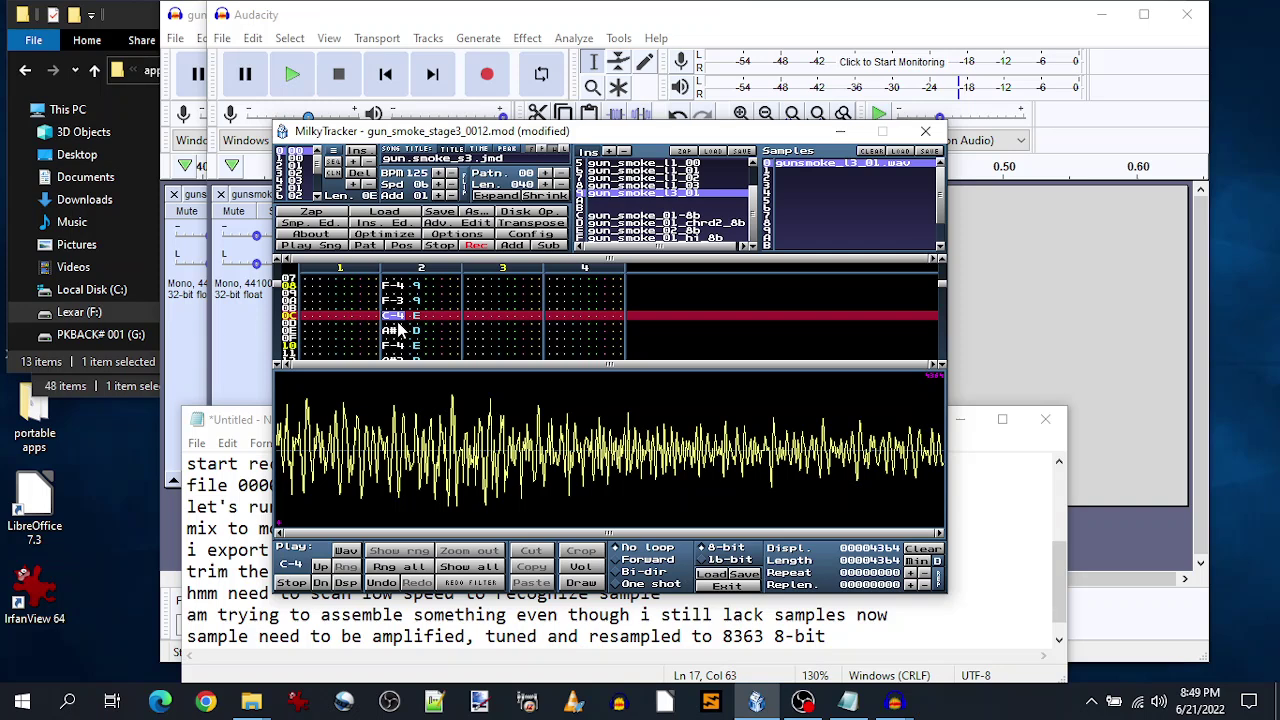
key(Down)
key(Down)
key(Down)
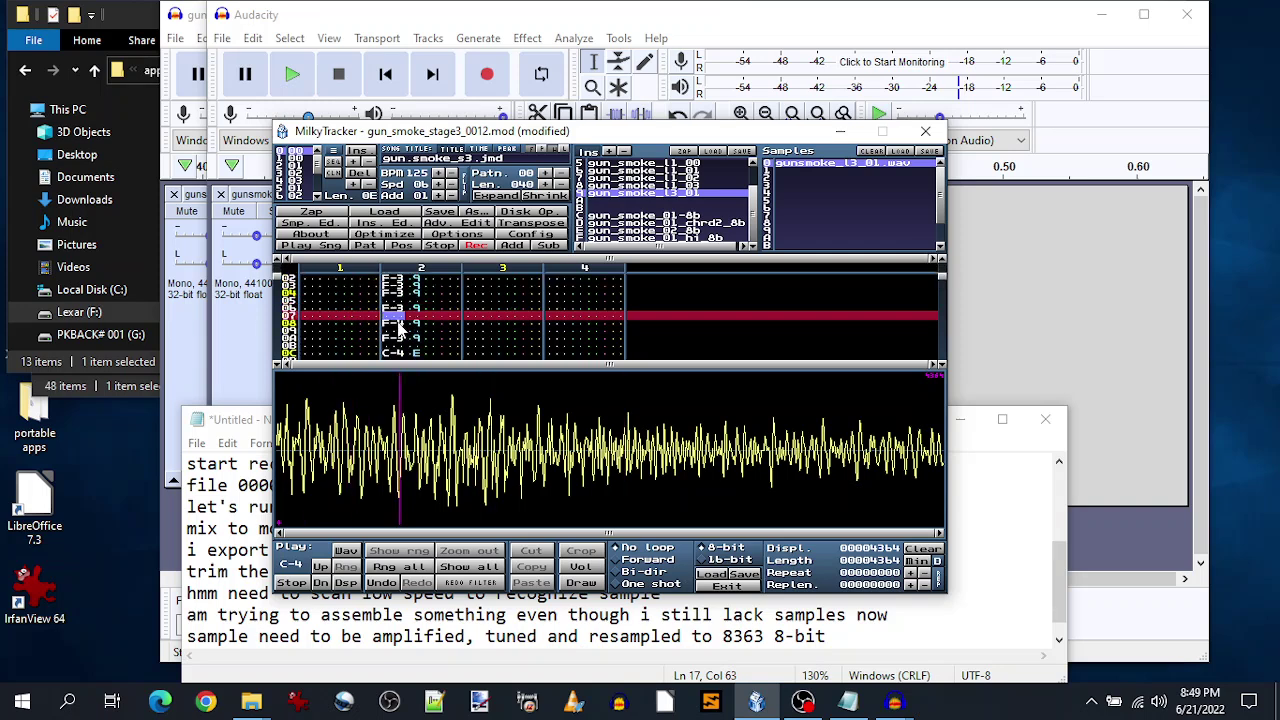
key(Up)
key(Up)
key(Up)
key(Up)
key(Up)
key(Up)
key(Up)
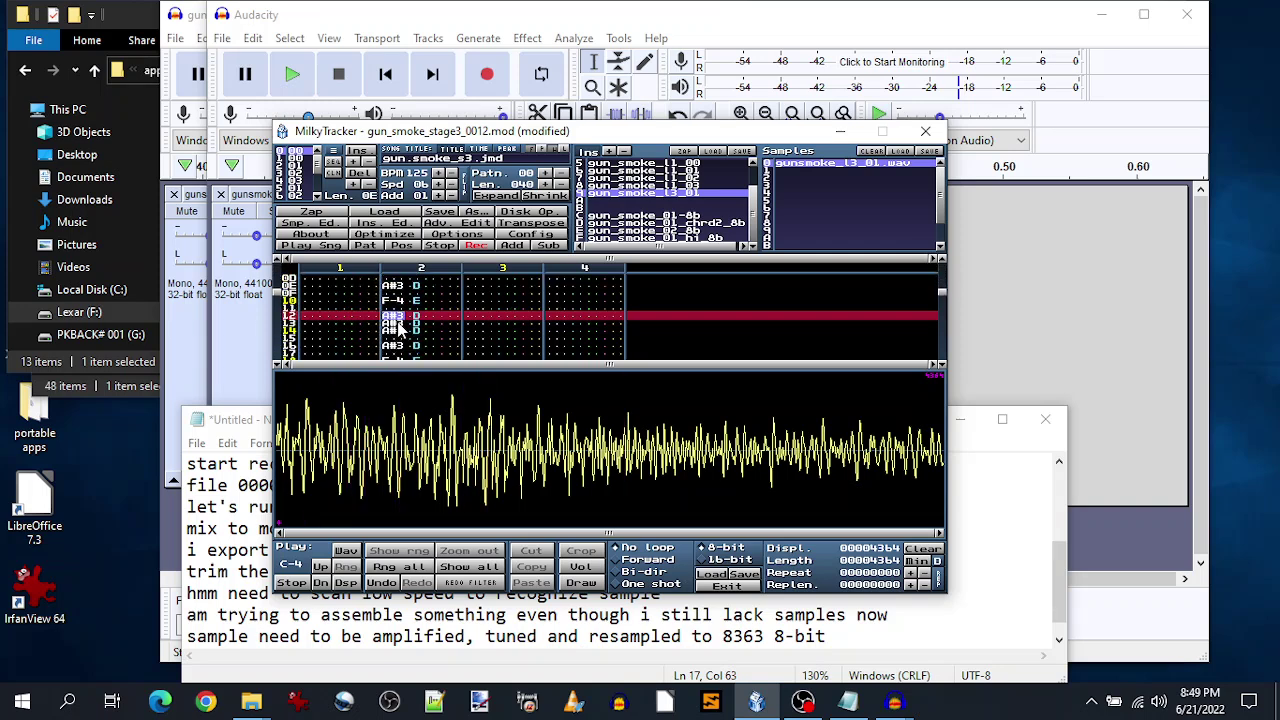
key(Up)
key(Up)
key(Up)
key(Up)
key(Up)
key(Up)
key(Up)
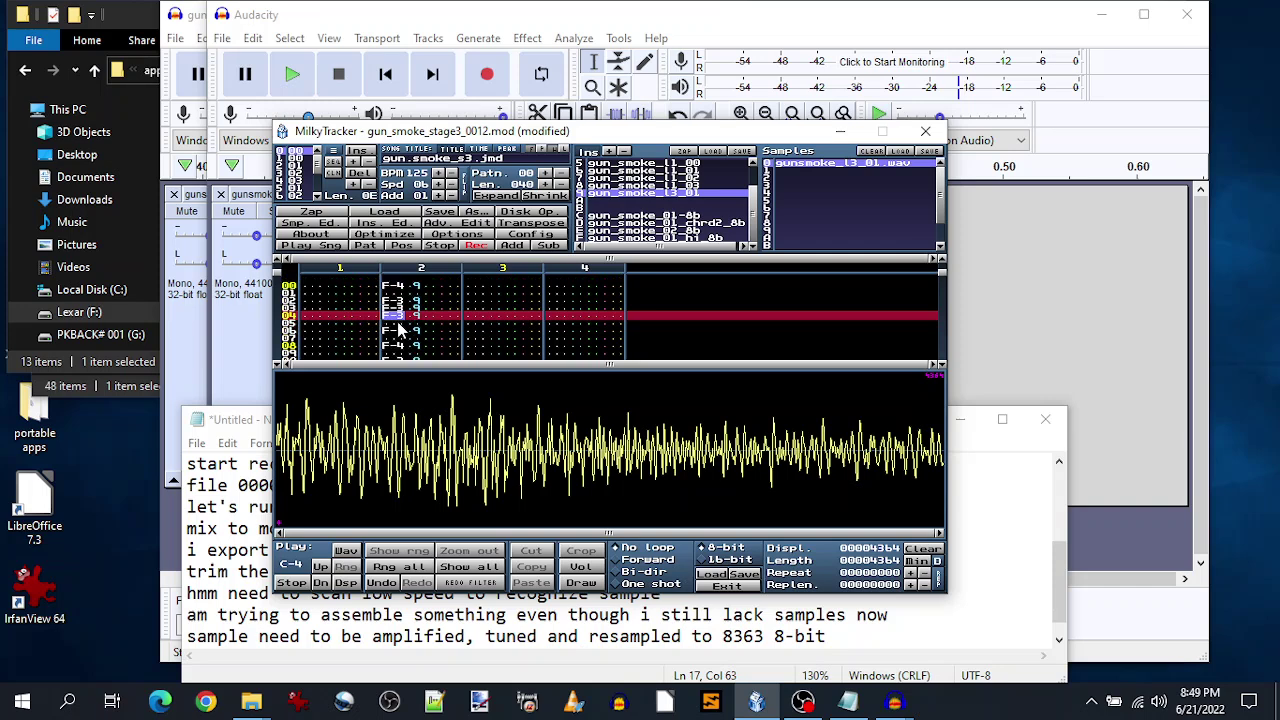
- Change the instrument 9 notes on rows 06 and 0A of channel 2 to F-4
key(Down)
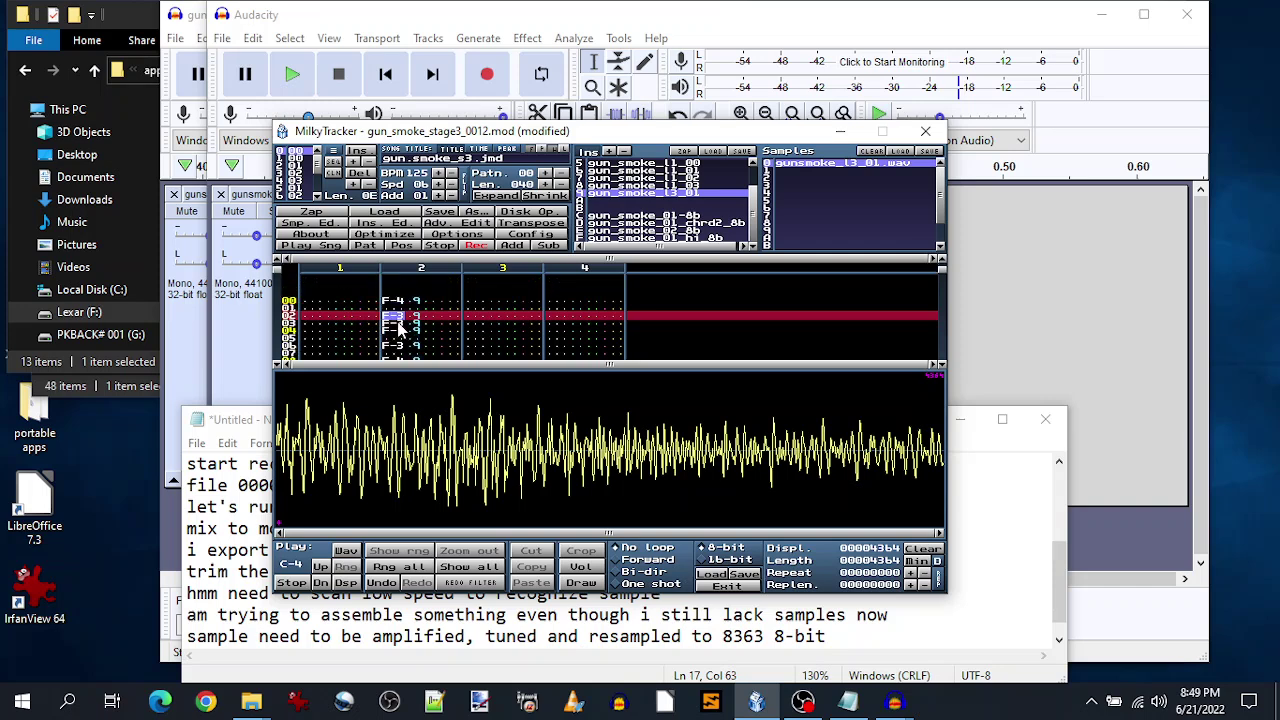
key(Down)
key(Down)
key(Down)
key(Down)
key(Down)
key(Down)
key(Down)
key(Down)
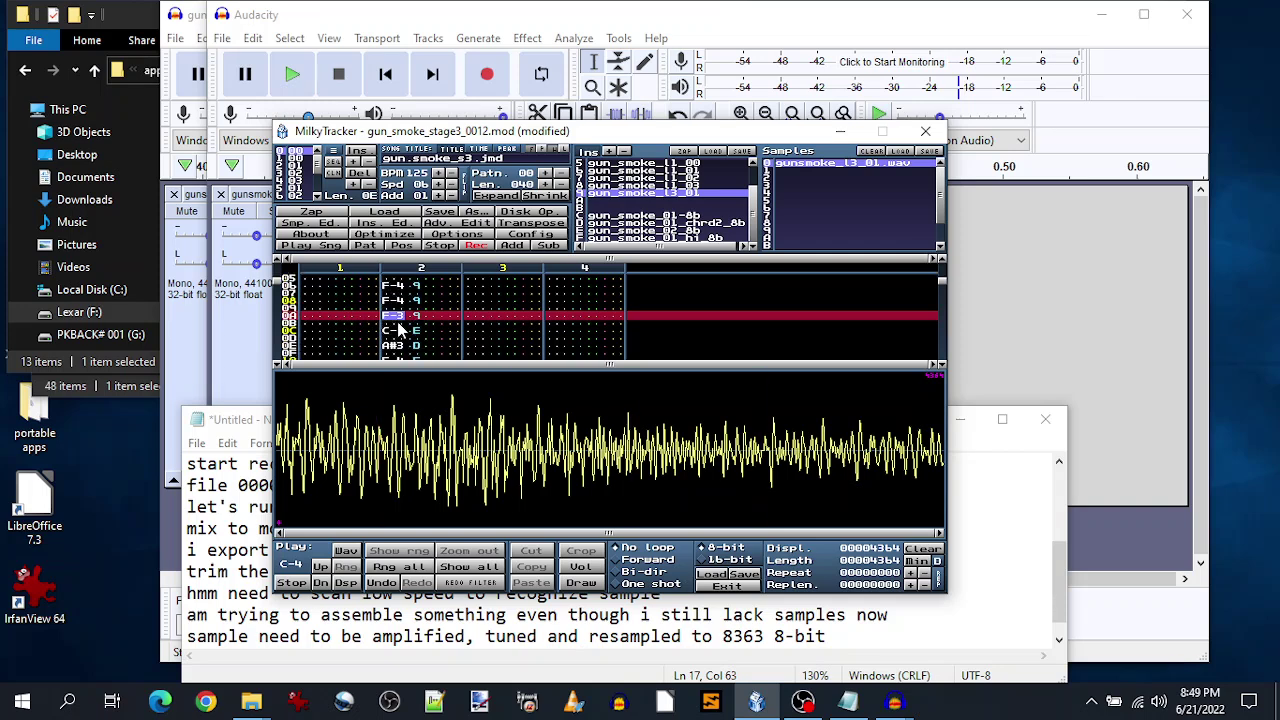
key(Return)
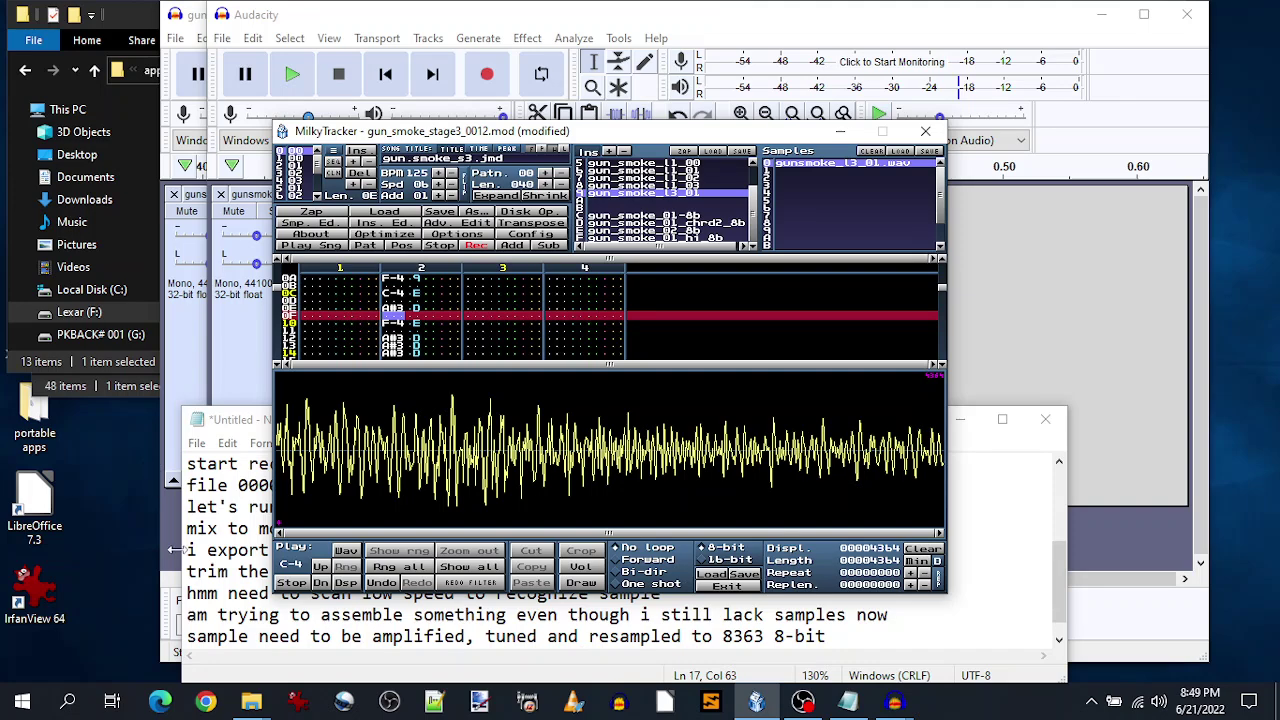
- Switch to the gunsmoke_00000027 window in Audacity and listen to the opening of the recording
click(175, 550)
click(168, 545)
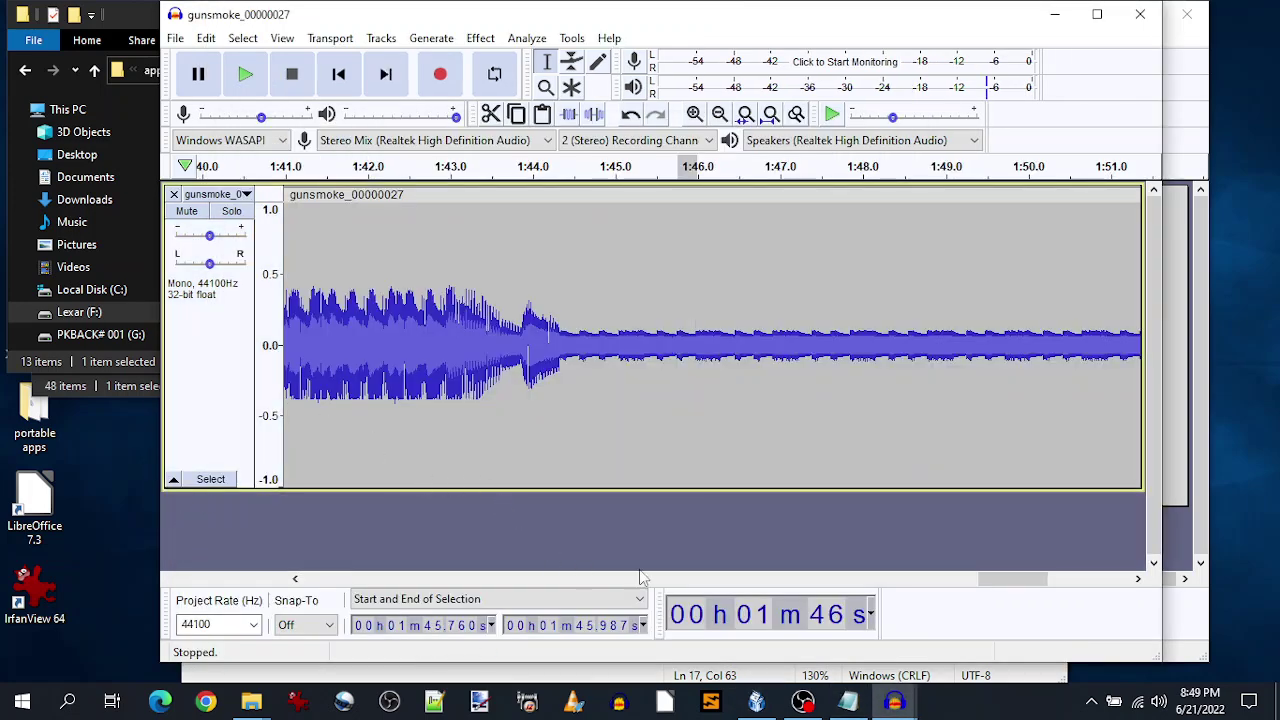
drag(990, 579, 265, 586)
click(312, 168)
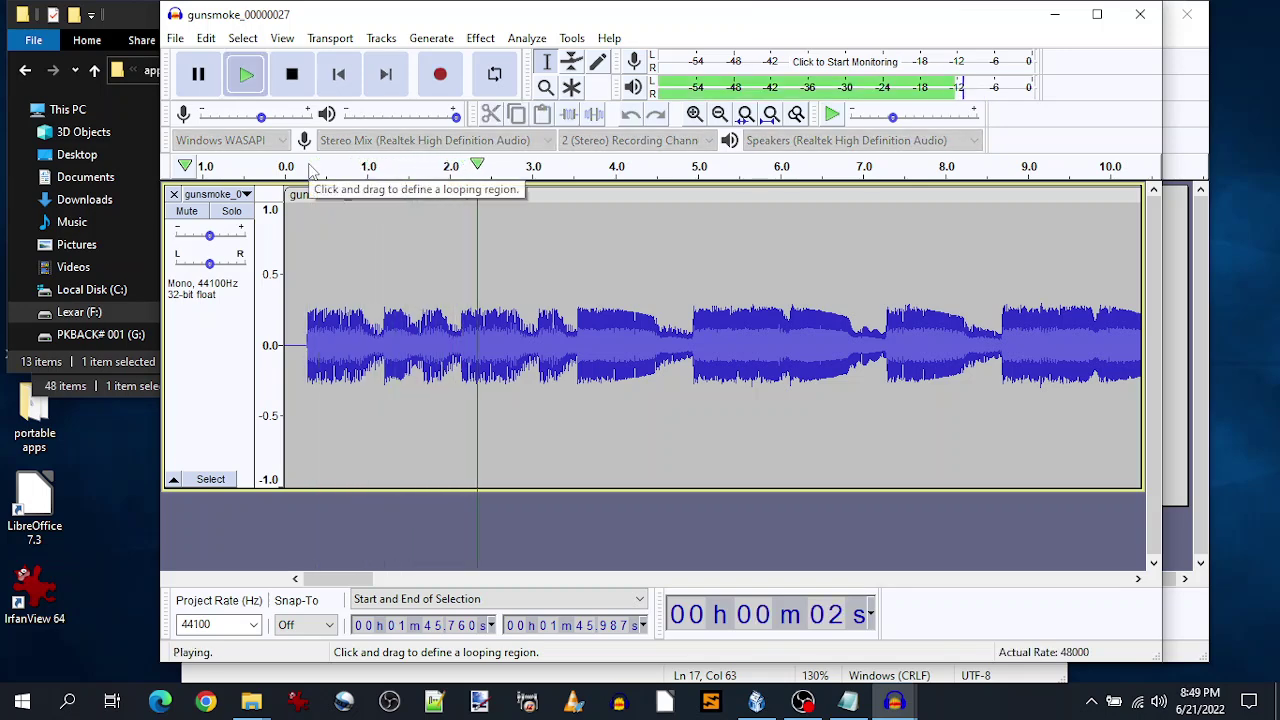
click(292, 80)
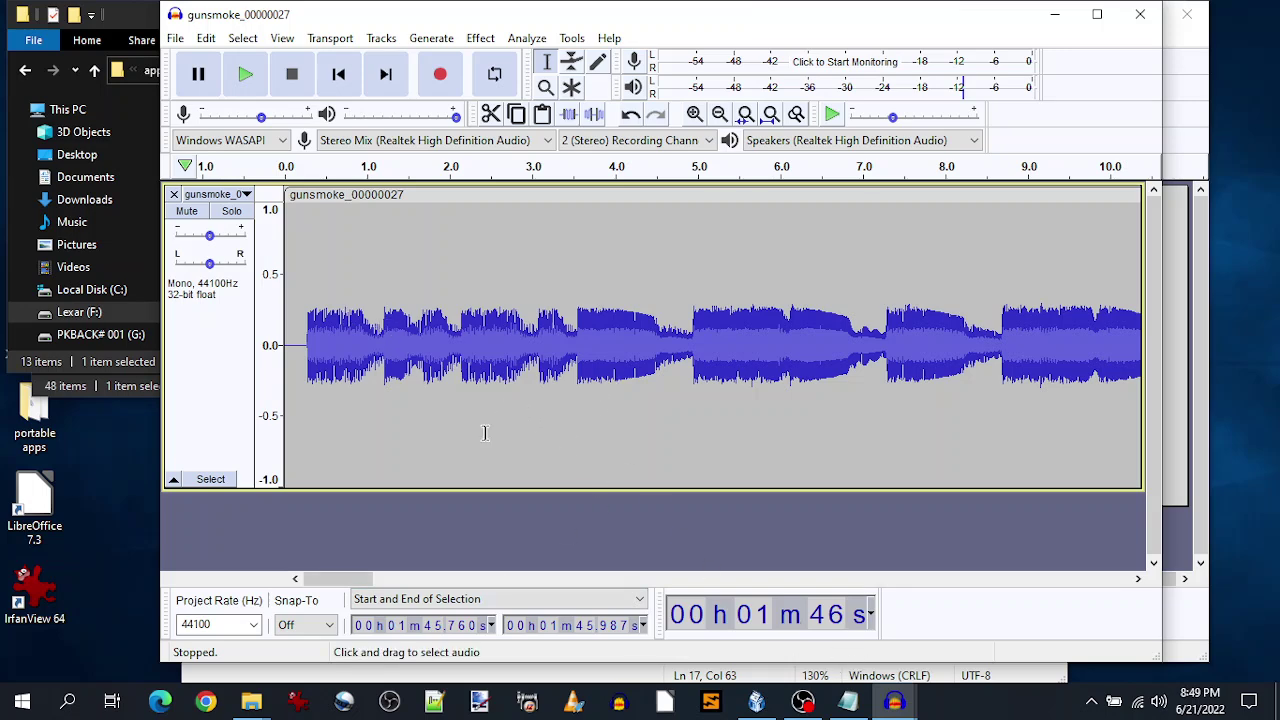
- Listen to a longer stretch of the recording starting at about 4 seconds
click(546, 87)
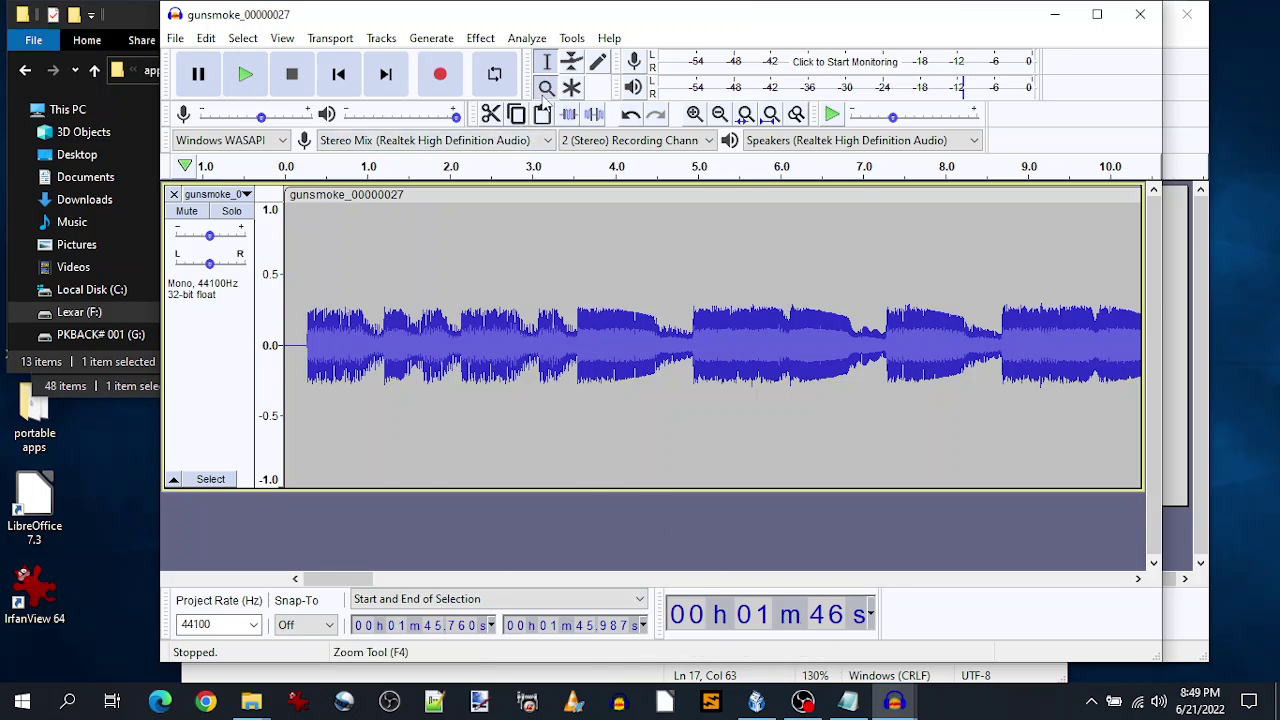
right_click(586, 381)
right_click(586, 381)
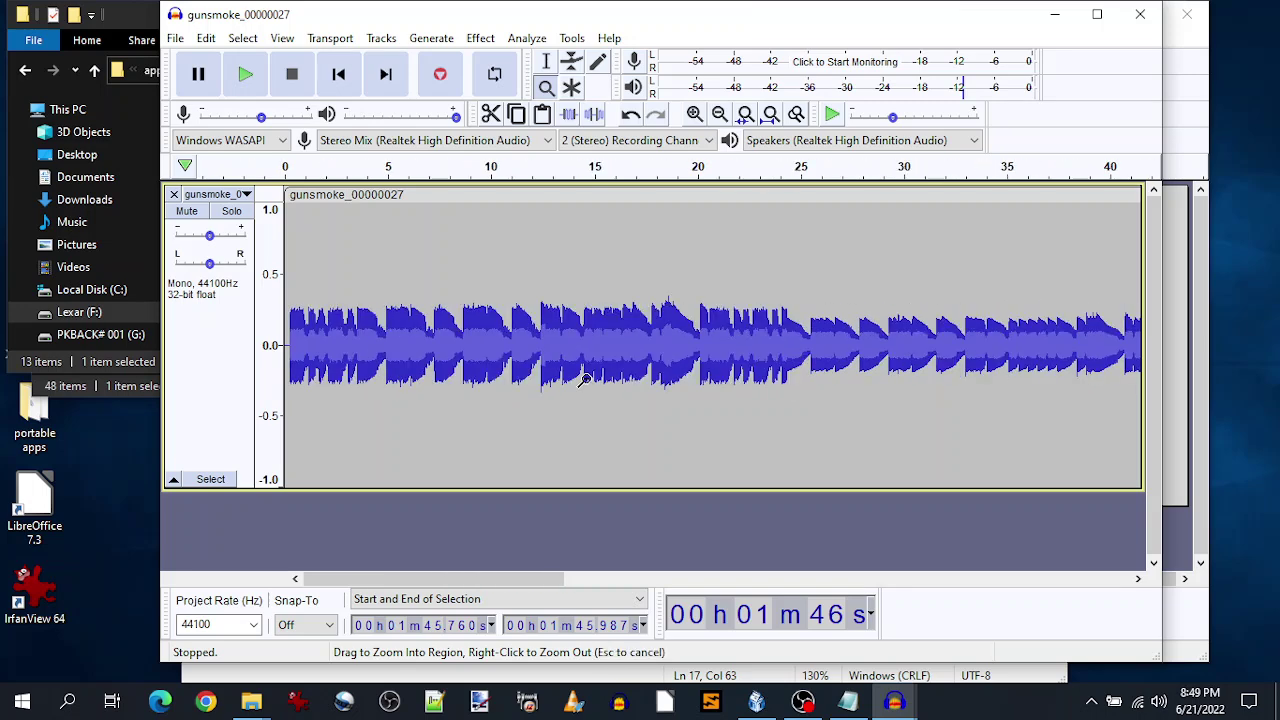
right_click(586, 381)
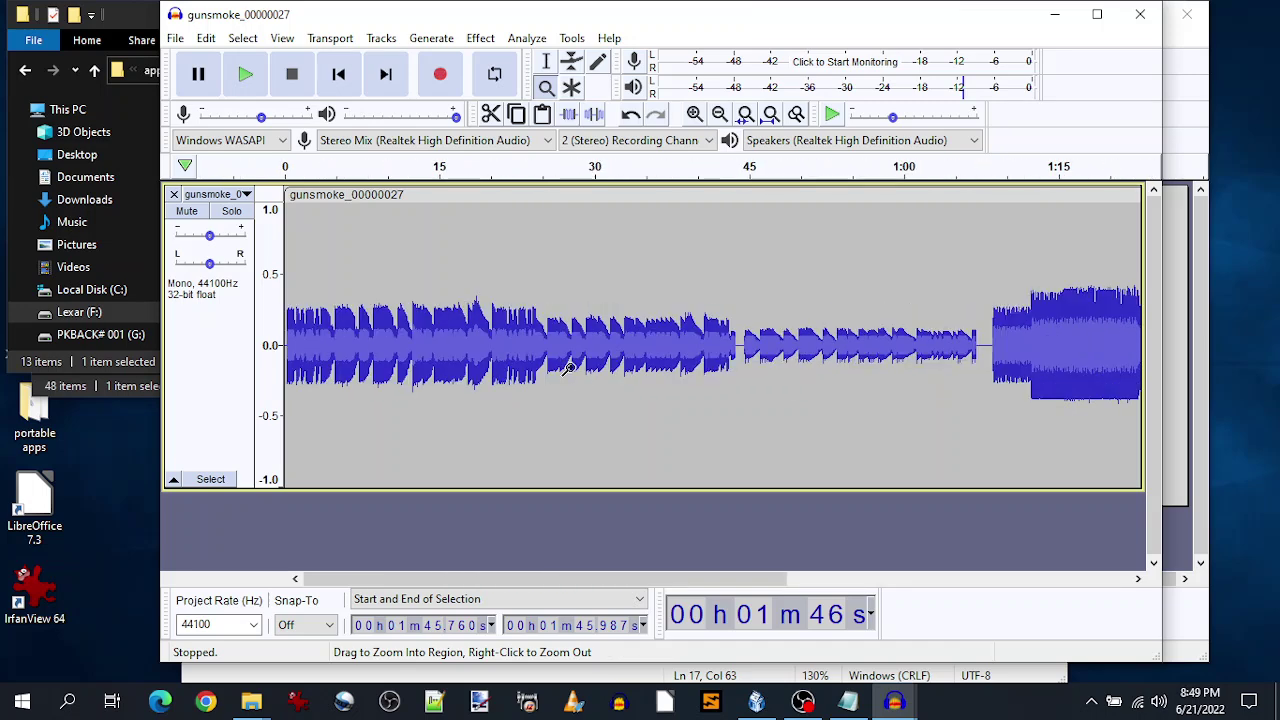
click(324, 168)
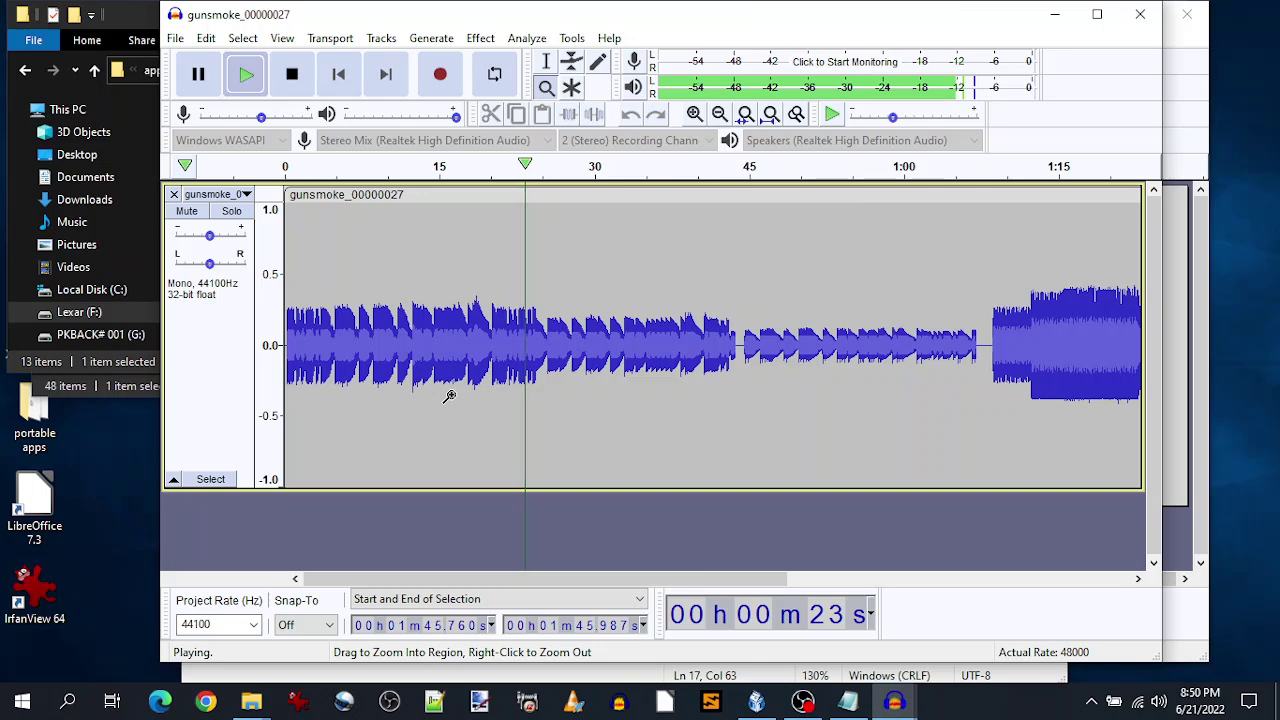
- Stop the recording's playback and switch back to MilkyTracker with the sample editor closed
click(292, 75)
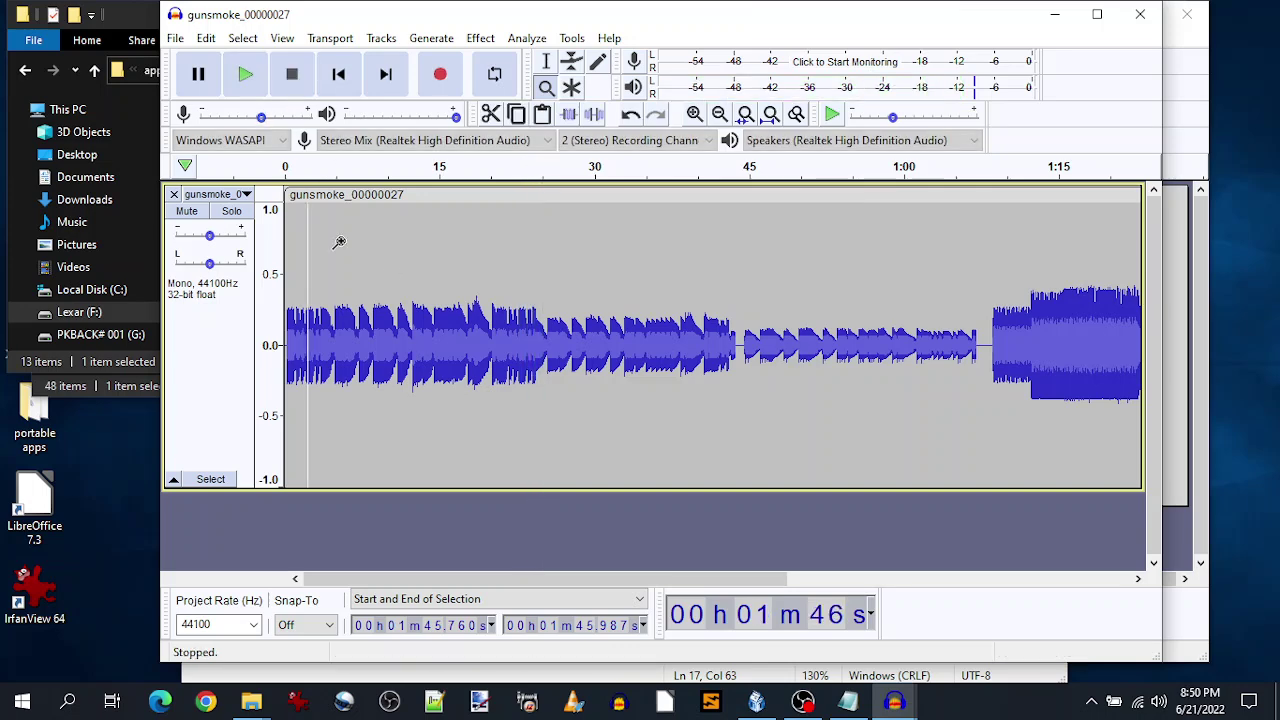
click(714, 690)
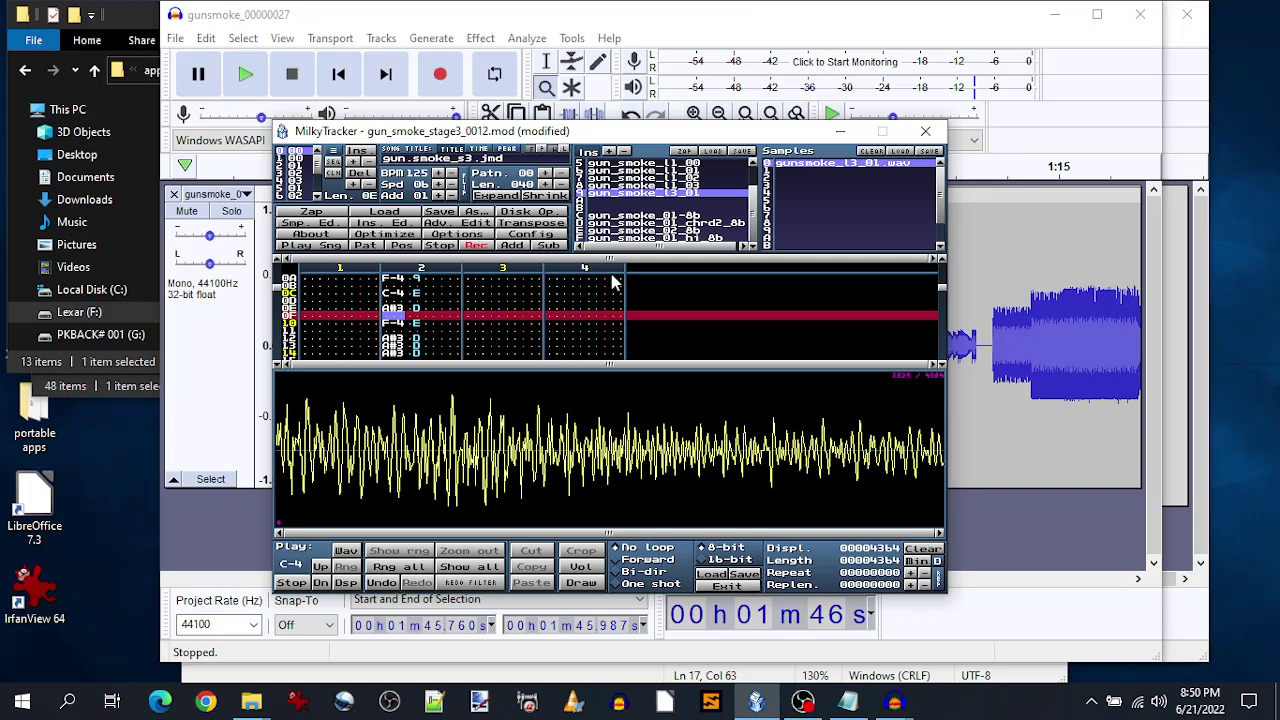
click(727, 587)
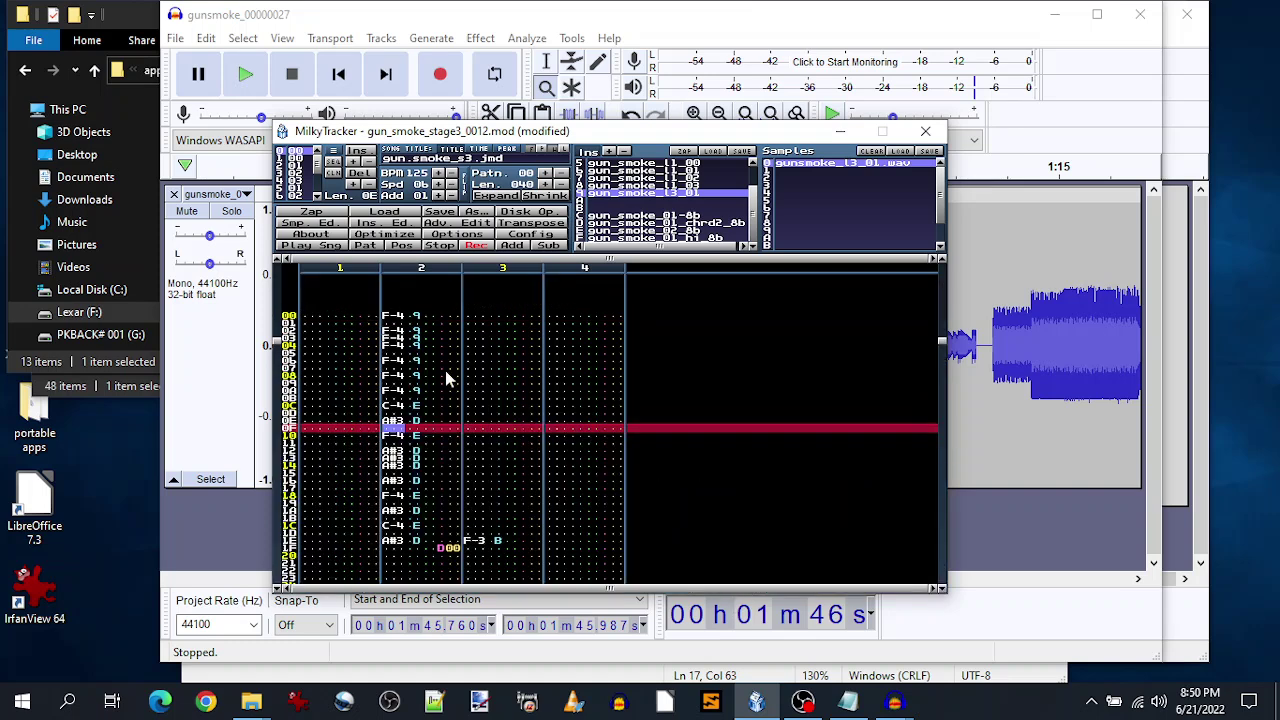
- Enter F-4 with instrument 9 on row 01 of channel 2 and clear the note on row 03
click(407, 317)
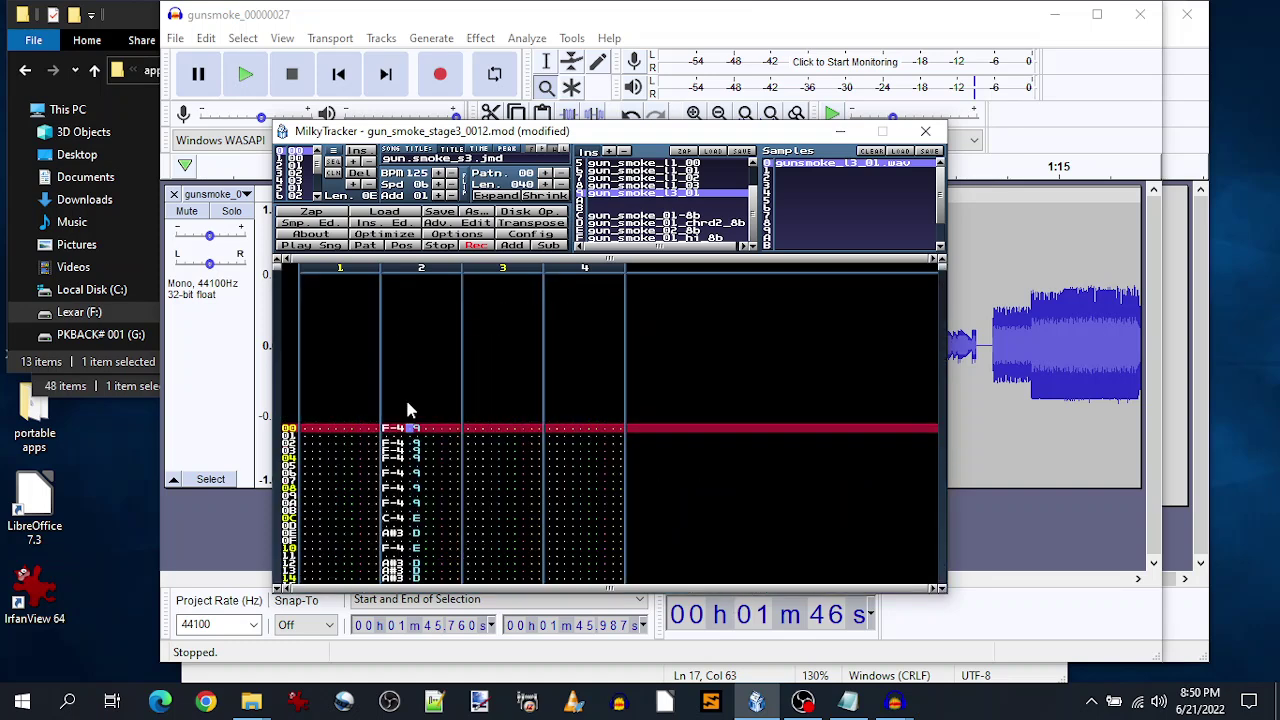
key(Left)
key(Down)
key(Down)
key(Down)
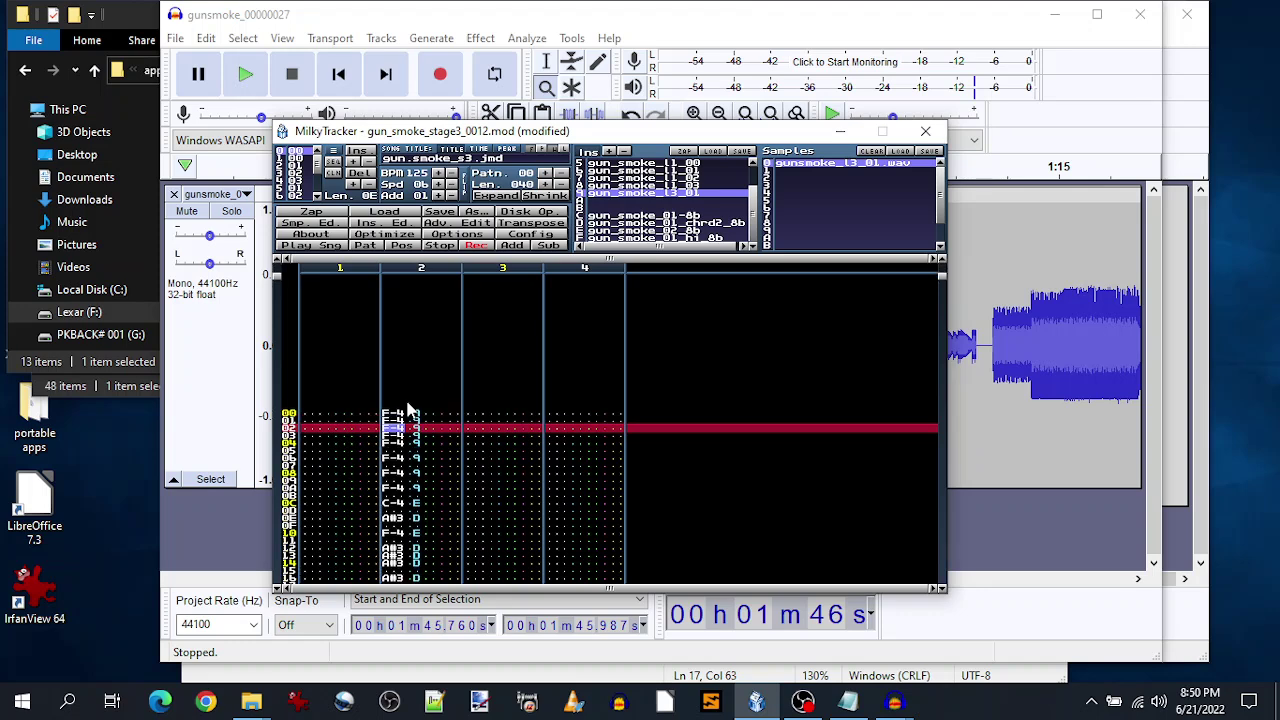
key(Down)
key(Down)
key(Down)
key(Down)
key(Down)
key(Down)
key(Down)
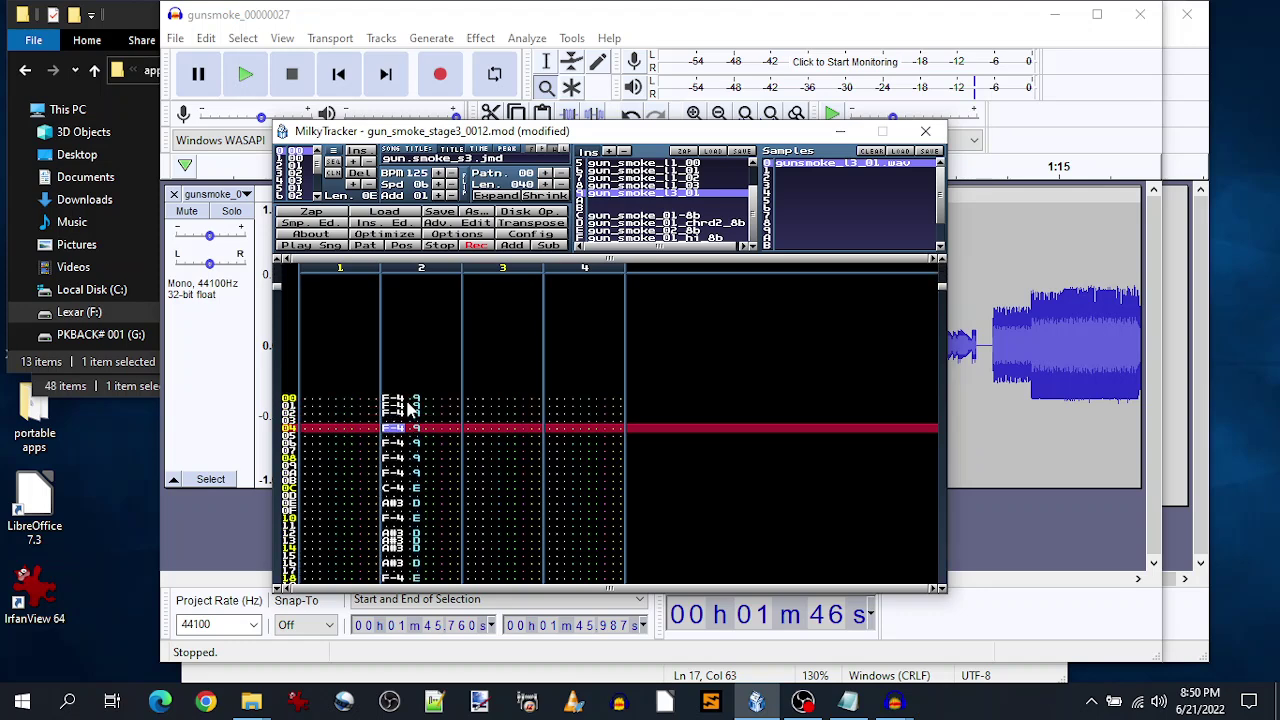
- Enter F-4 with instrument 9 on rows 0B, 0C, 0E, 10 and 12 of channel 2
key(Down)
key(Down)
key(Down)
key(Down)
key(Down)
key(Down)
key(Down)
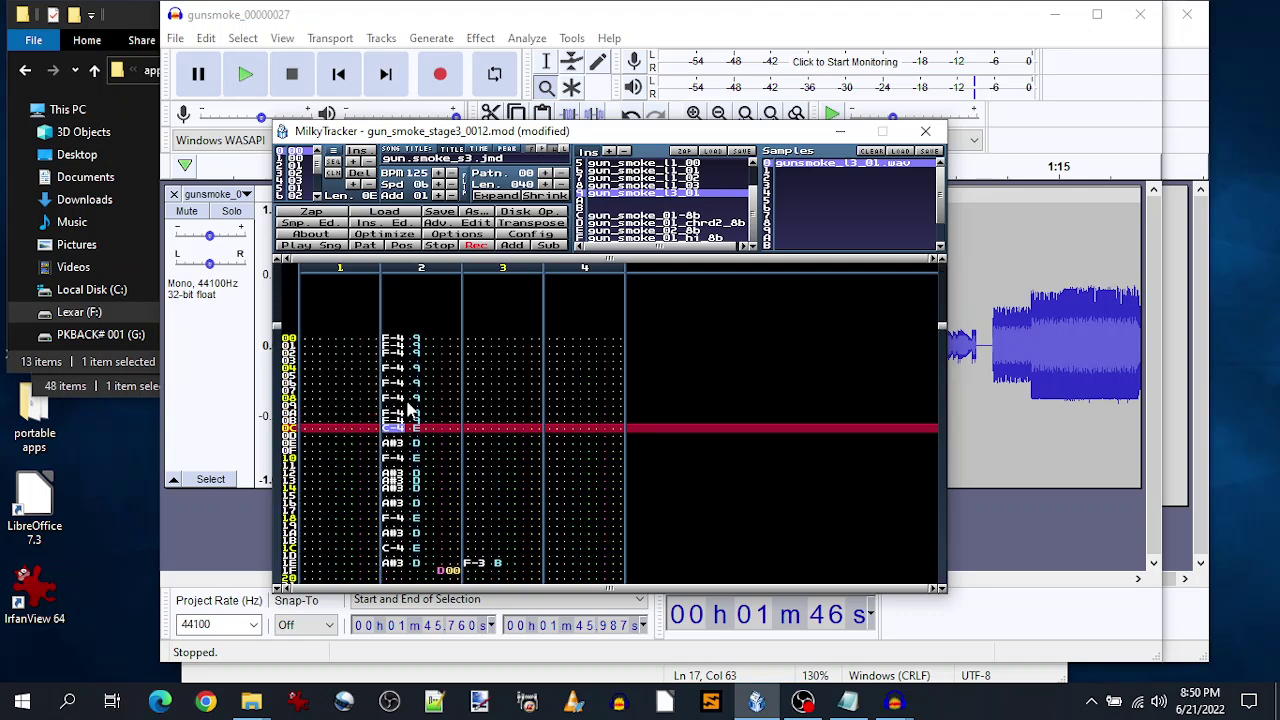
key(Down)
key(Down)
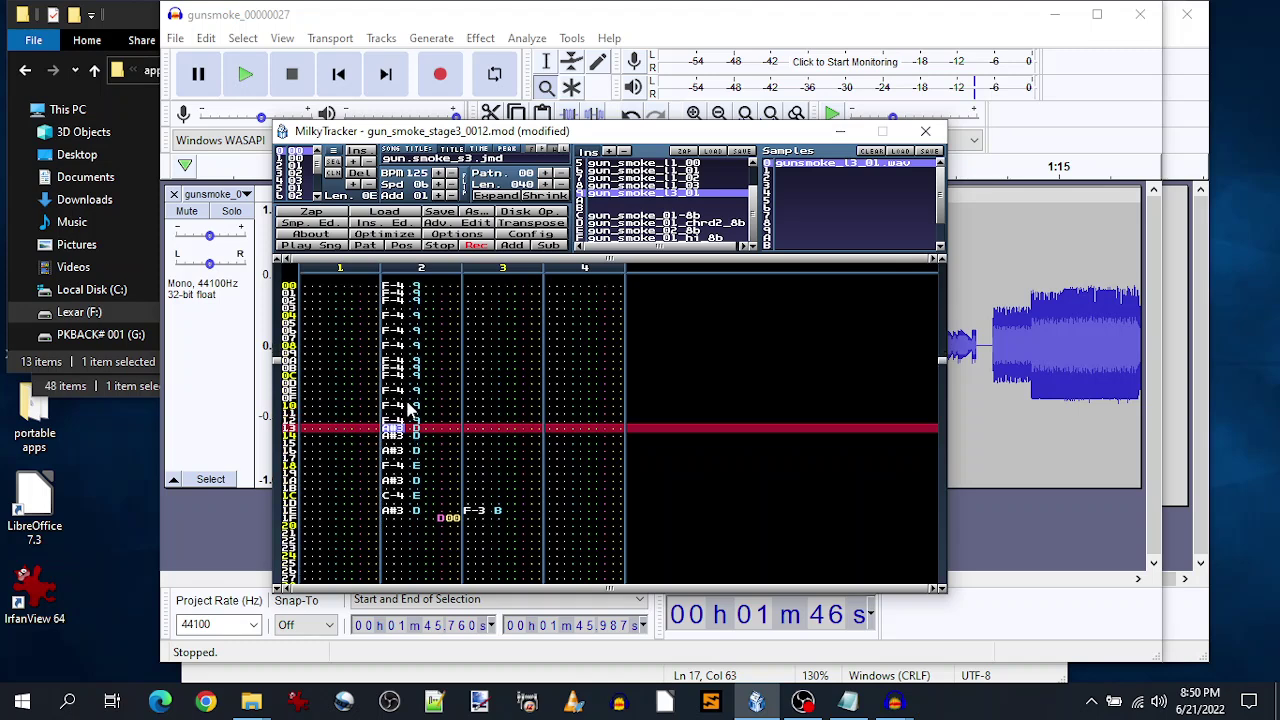
- Move the channel 2 F-4 note from row 06 to row 07 and clear the note on row 08
key(Up)
key(Up)
key(Up)
key(Up)
key(Up)
key(Up)
key(Up)
key(Up)
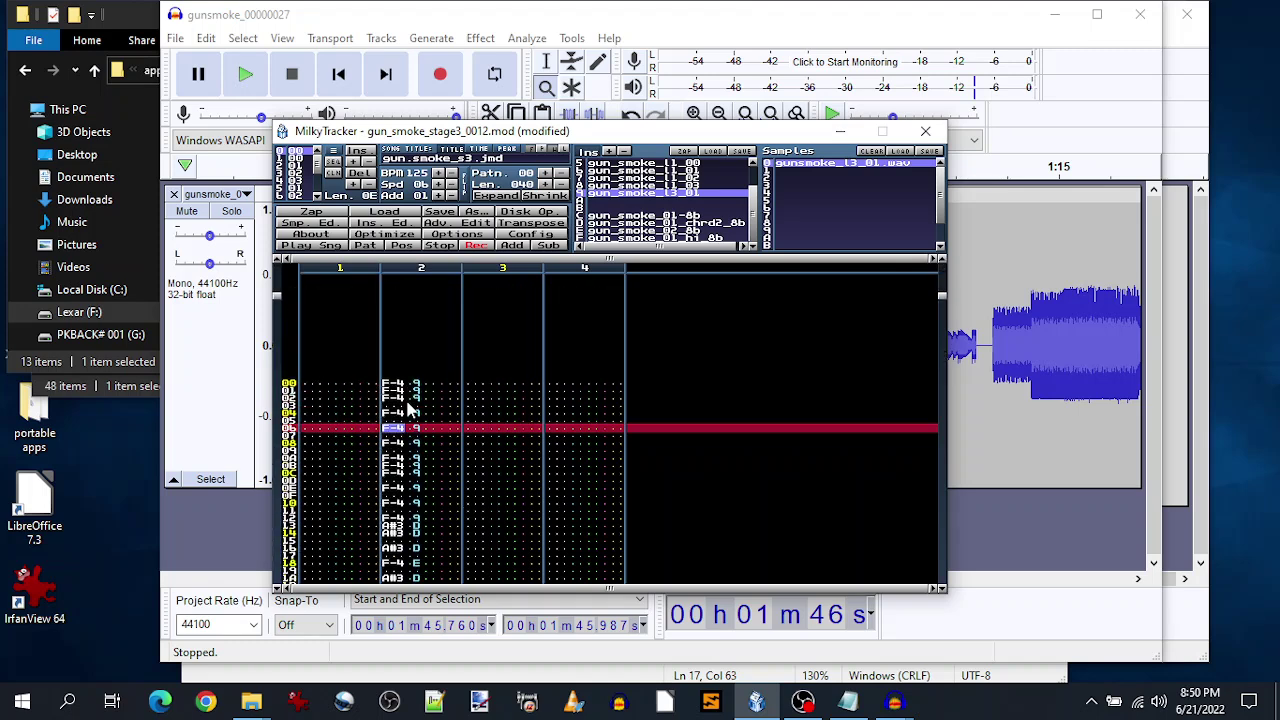
key(Up)
key(Up)
key(Up)
key(Up)
key(Up)
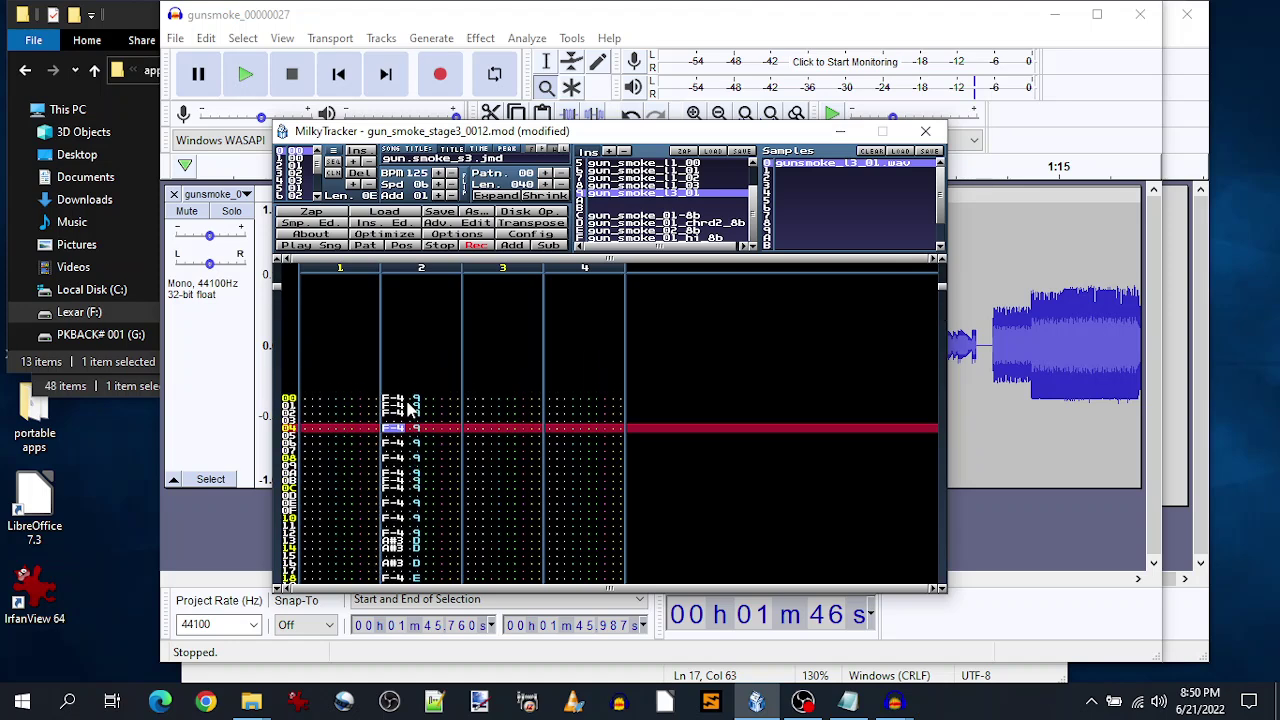
key(Down)
key(Down)
key(Down)
key(Down)
key(Down)
key(Down)
key(Down)
key(Down)
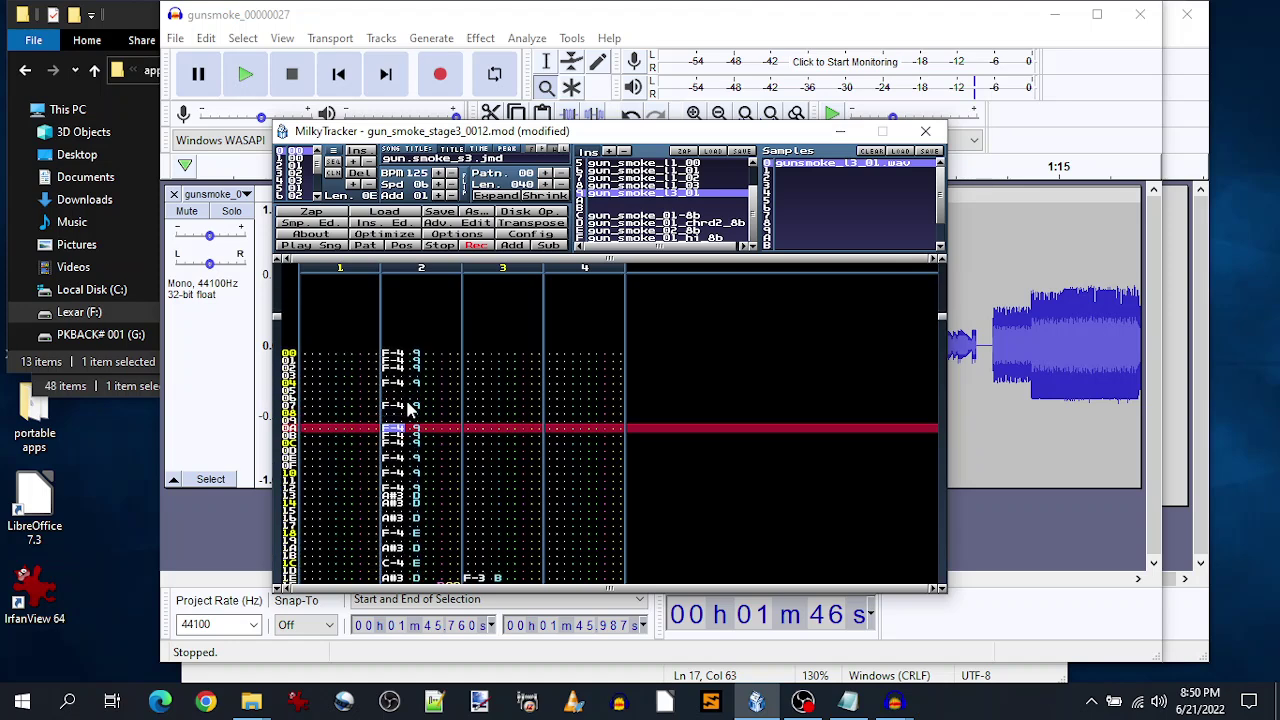
- Clear rows 0B and 12 of channel 2, enter F-4 with instrument 9 on rows 0D, 13 and 16, and play the result
key(Down)
key(Down)
key(Down)
key(Down)
key(Down)
key(Down)
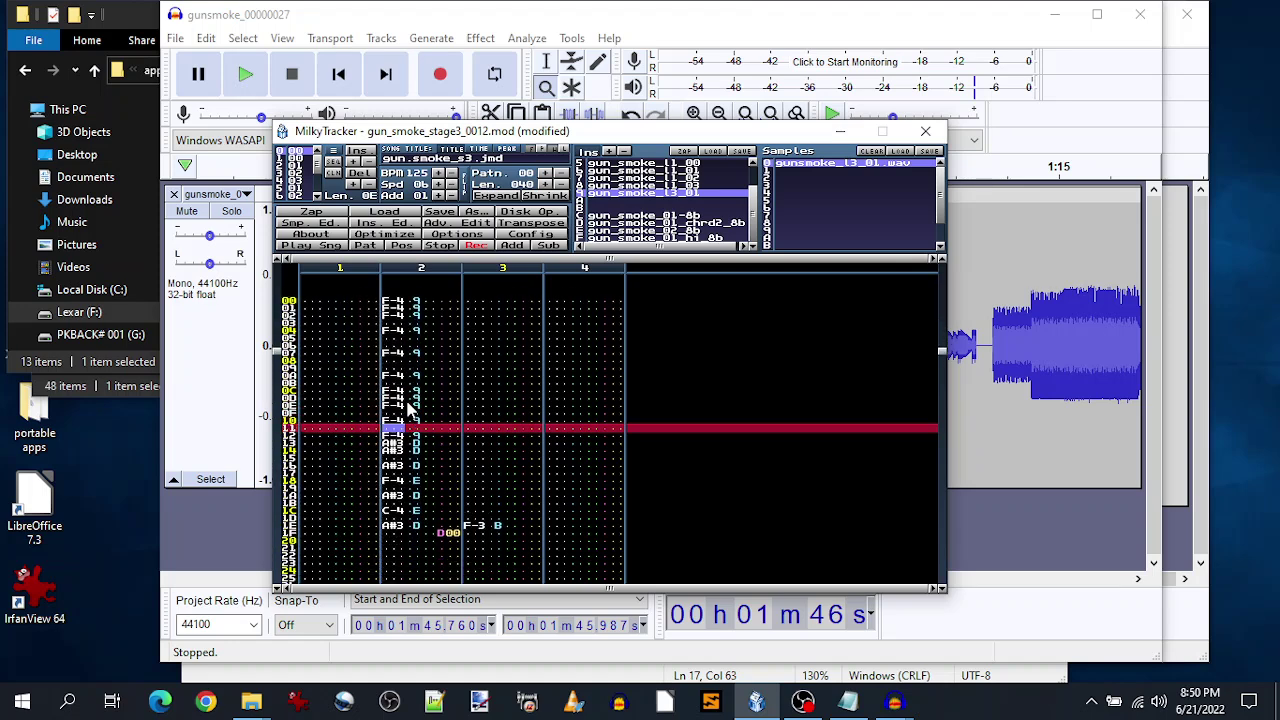
key(Delete)
key(Down)
key(v)
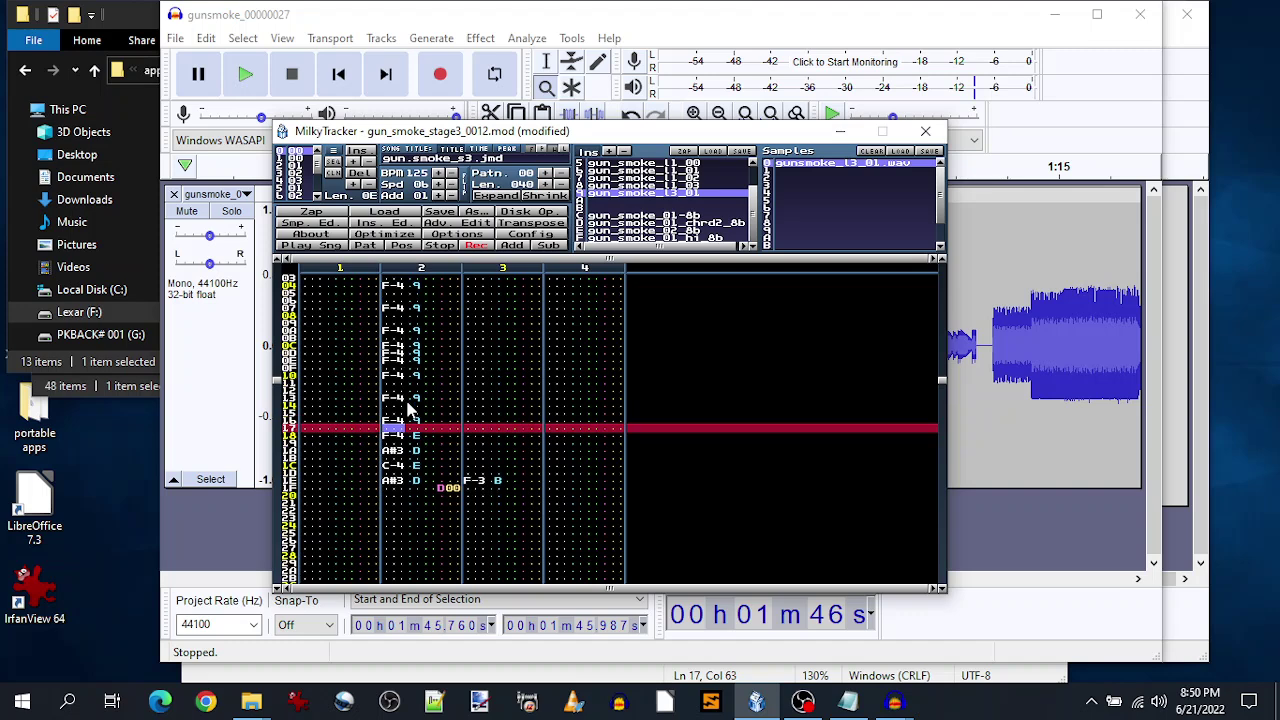
key(Return)
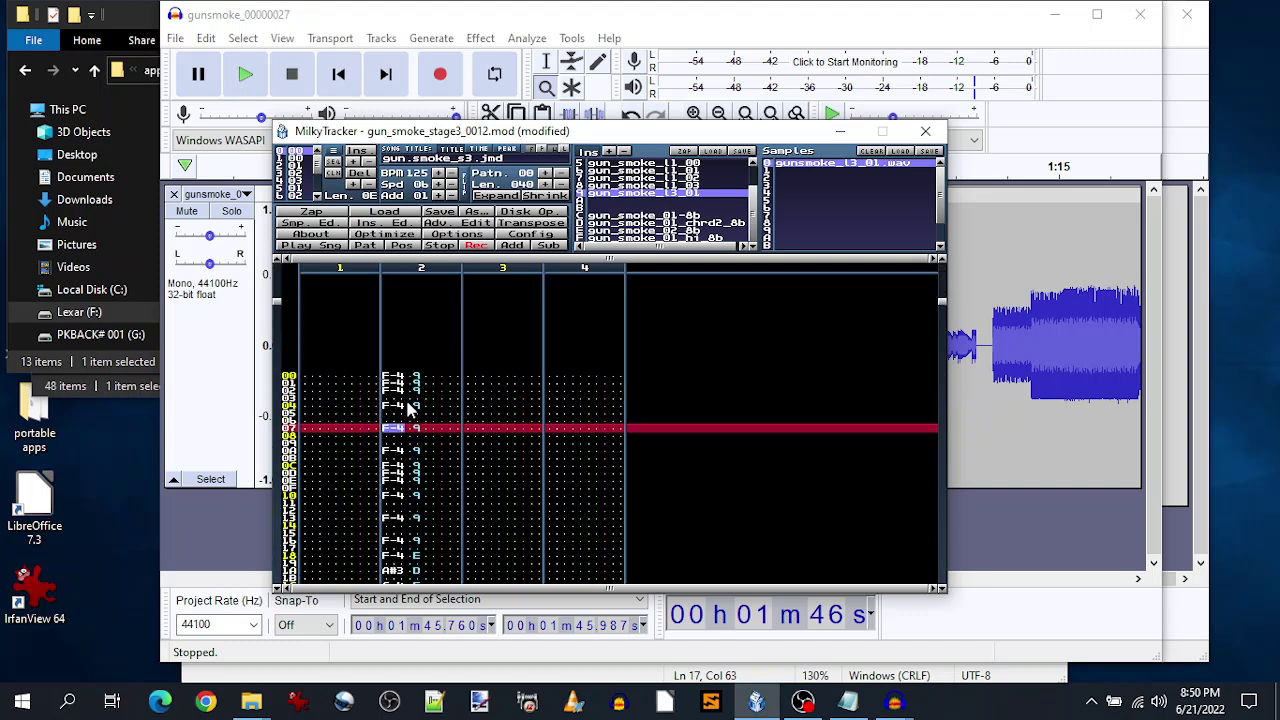
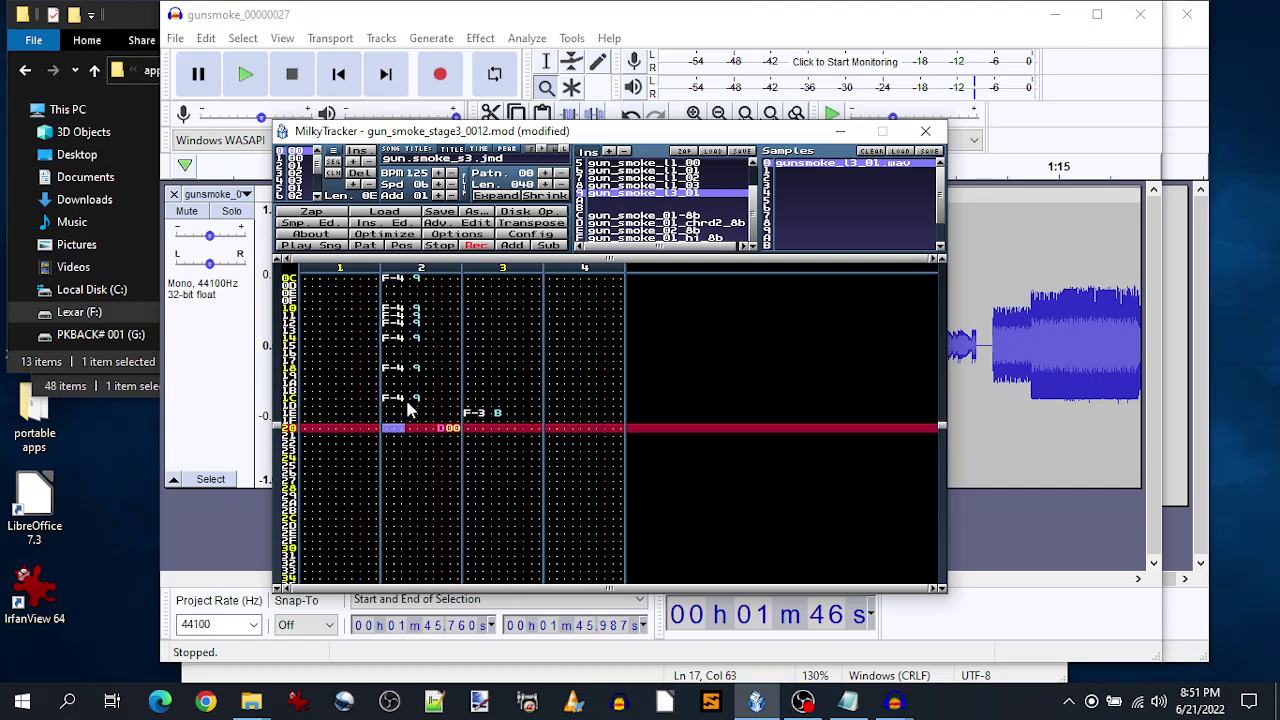
- Review the spacing of the instrument 9 notes in channel 2 between rows 0E and 1F
key(Up)
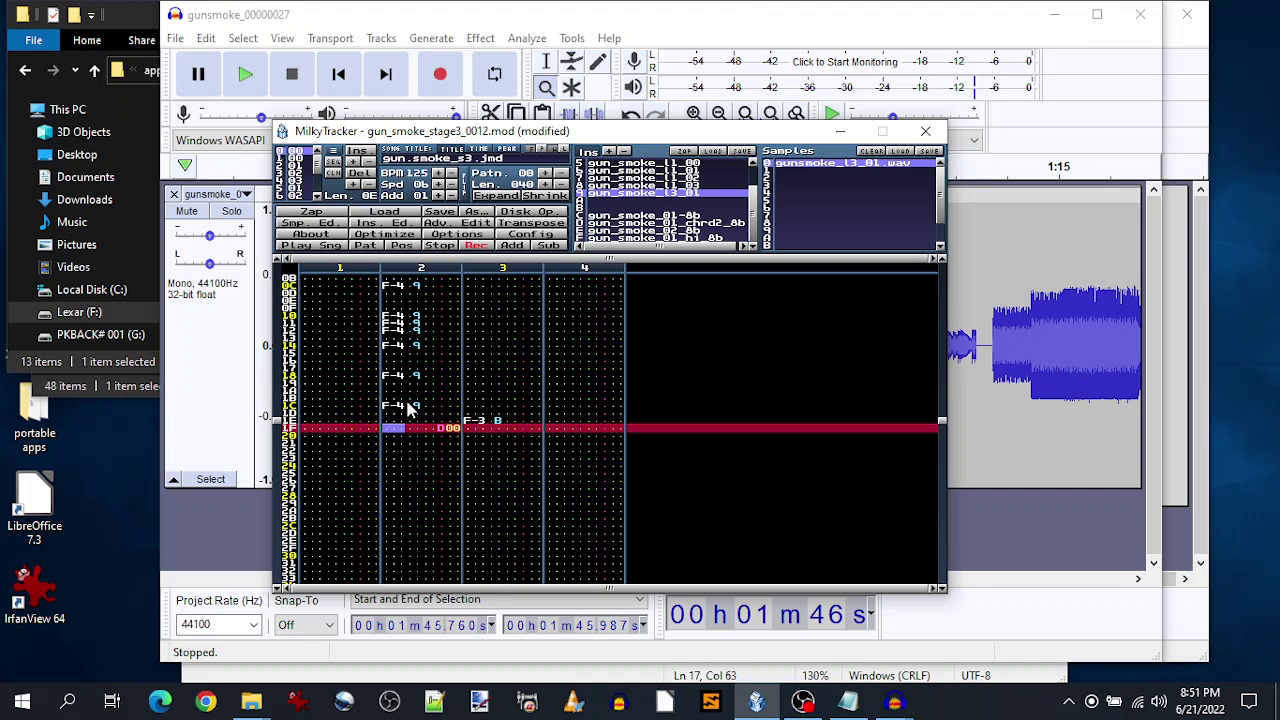
key(Up)
key(Up)
key(Up)
key(Up)
key(Up)
key(Up)
key(Up)
key(Up)
key(Up)
key(Up)
key(Up)
key(Up)
key(Up)
key(Up)
key(Up)
key(Up)
key(Up)
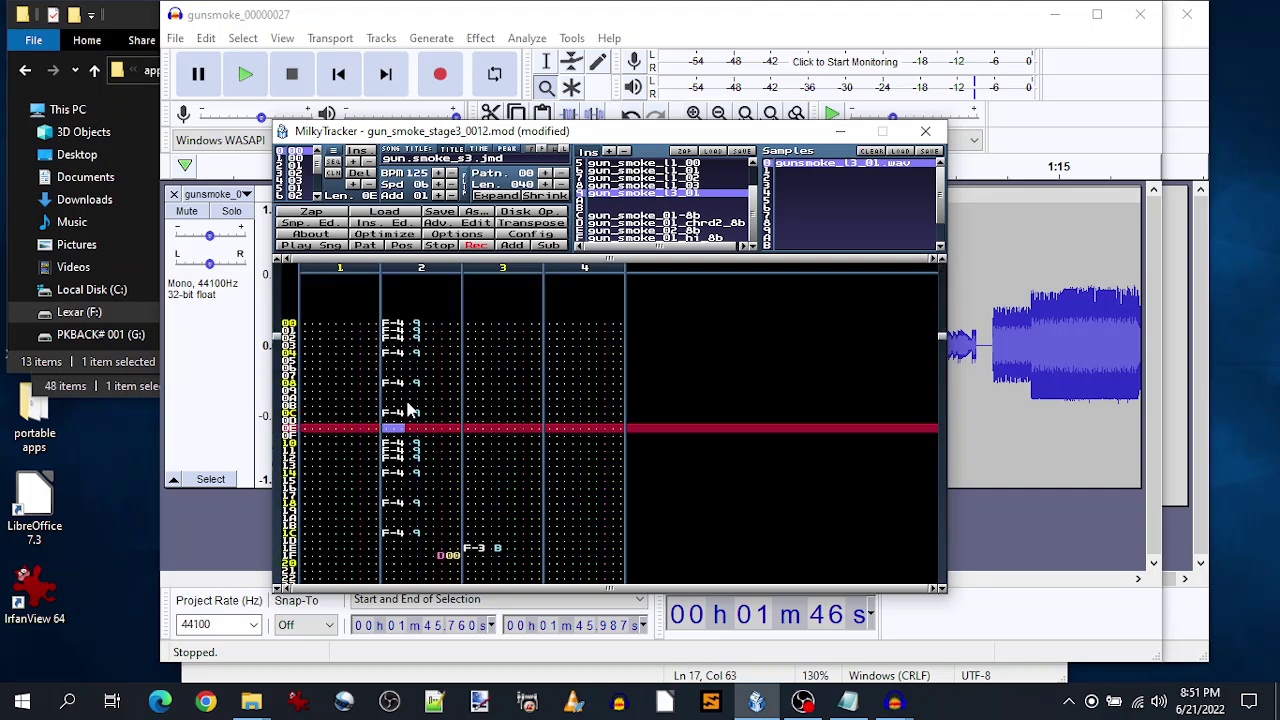
key(Down)
key(Down)
key(Down)
key(Down)
key(Down)
key(Down)
key(Down)
key(Down)
key(Down)
key(Down)
key(Down)
key(Down)
key(Down)
key(Down)
key(Down)
key(Down)
key(Down)
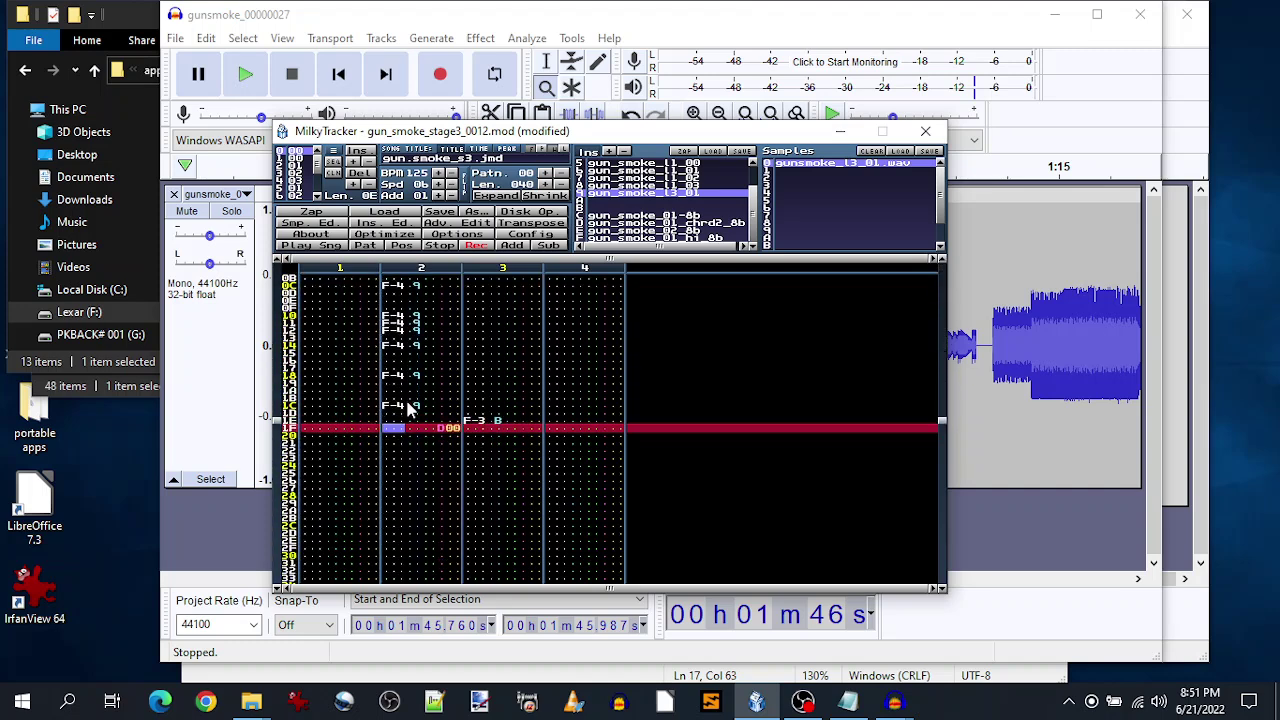
key(Up)
key(Up)
key(Up)
key(Up)
key(Up)
key(Up)
key(Up)
key(Up)
key(Up)
key(Up)
key(Up)
key(Up)
key(Up)
key(Up)
key(Up)
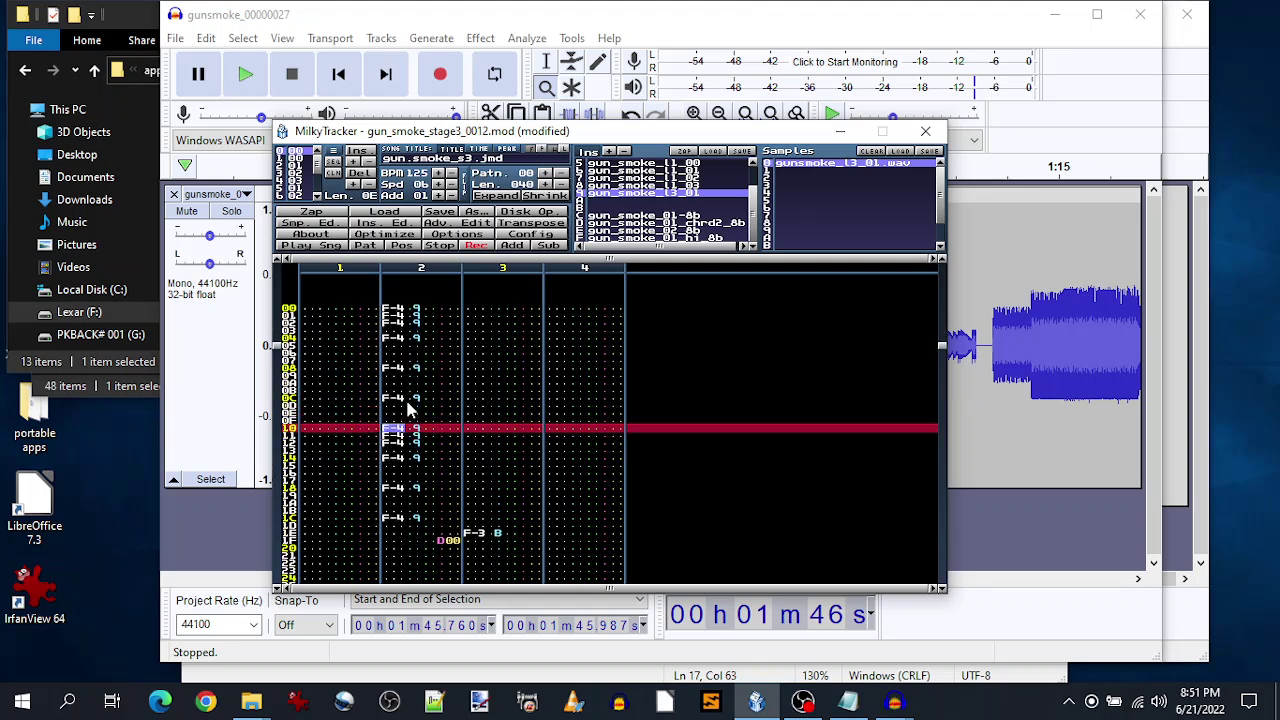
key(Down)
key(Down)
key(Down)
key(Down)
key(Down)
key(Down)
key(Down)
key(Down)
key(Down)
key(Down)
key(Down)
key(Down)
key(Down)
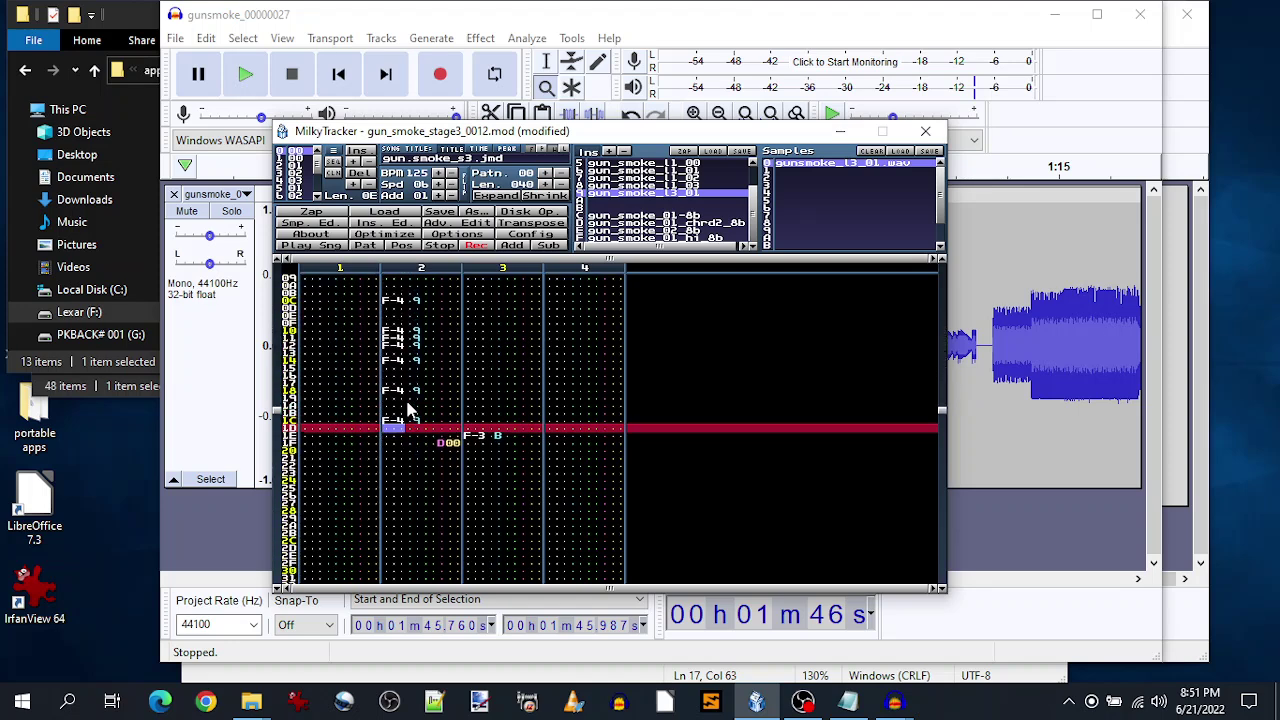
- Enter C-5 with instrument 9 on row 1E of channel 2 and clear the channel 3 note on that row
key(Down)
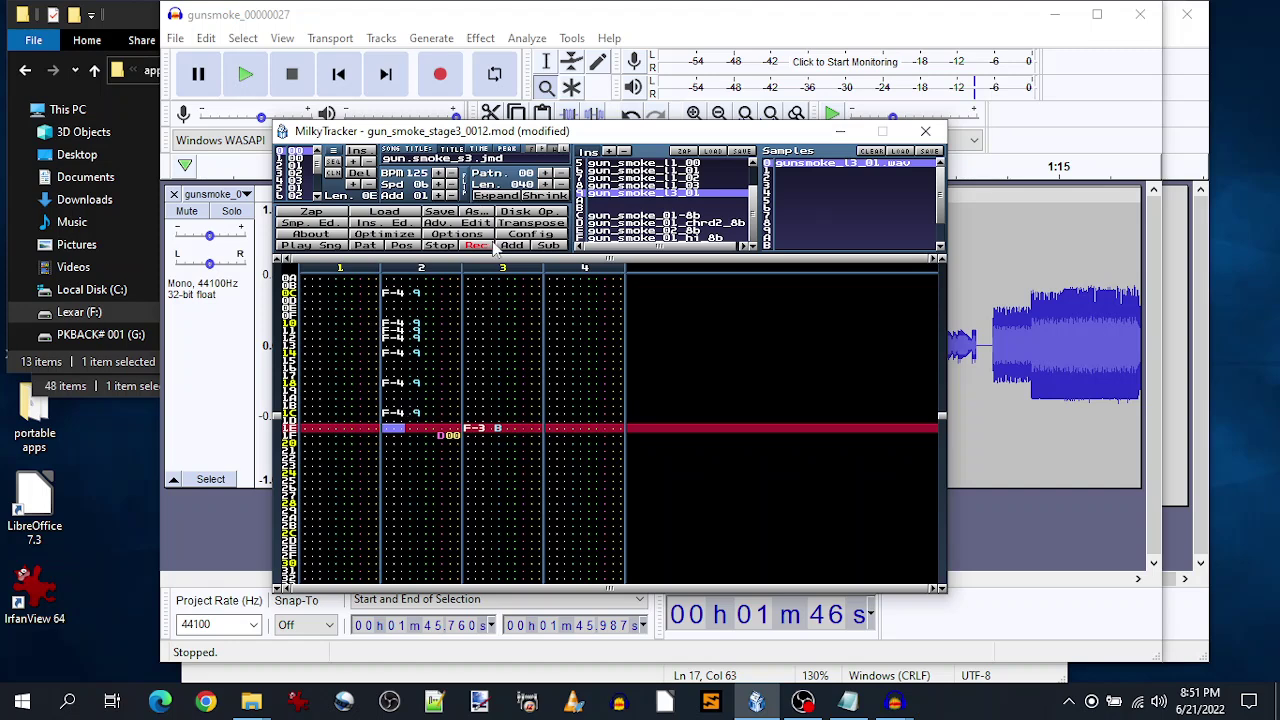
key(q)
key(Up)
key(Right)
key(Left)
key(Delete)
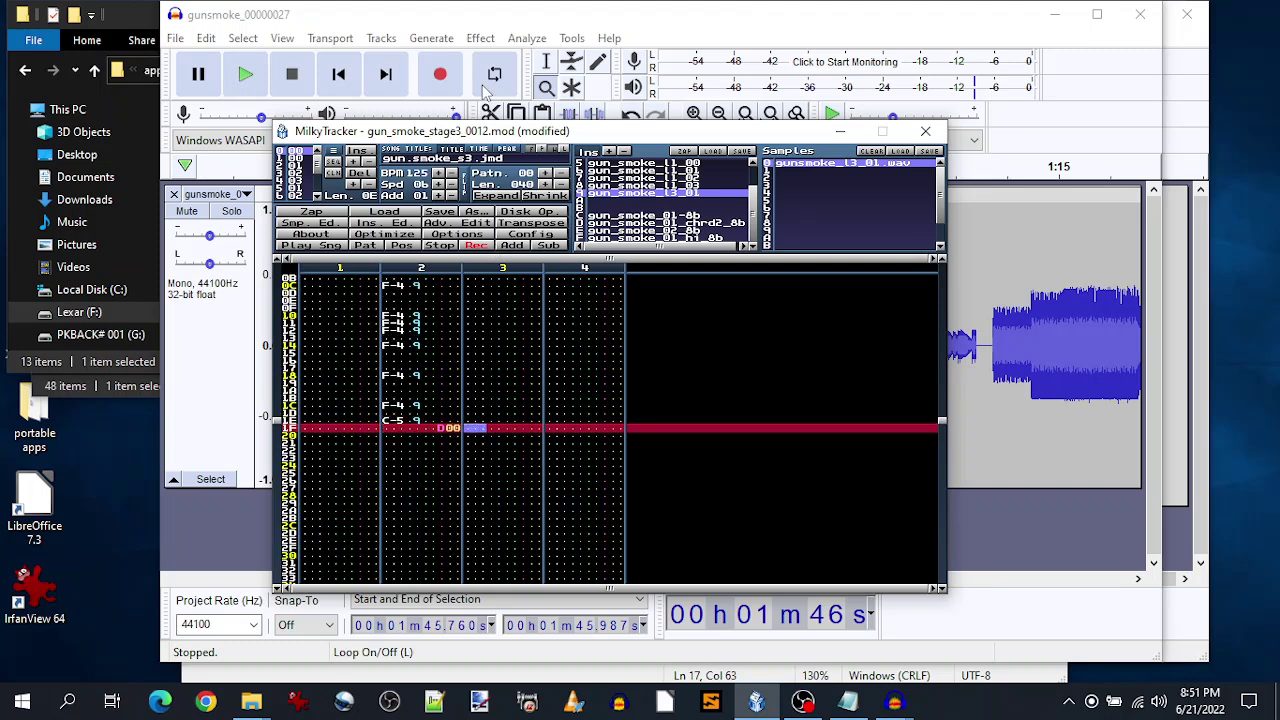
- Delete the selected entry from the song order
click(360, 175)
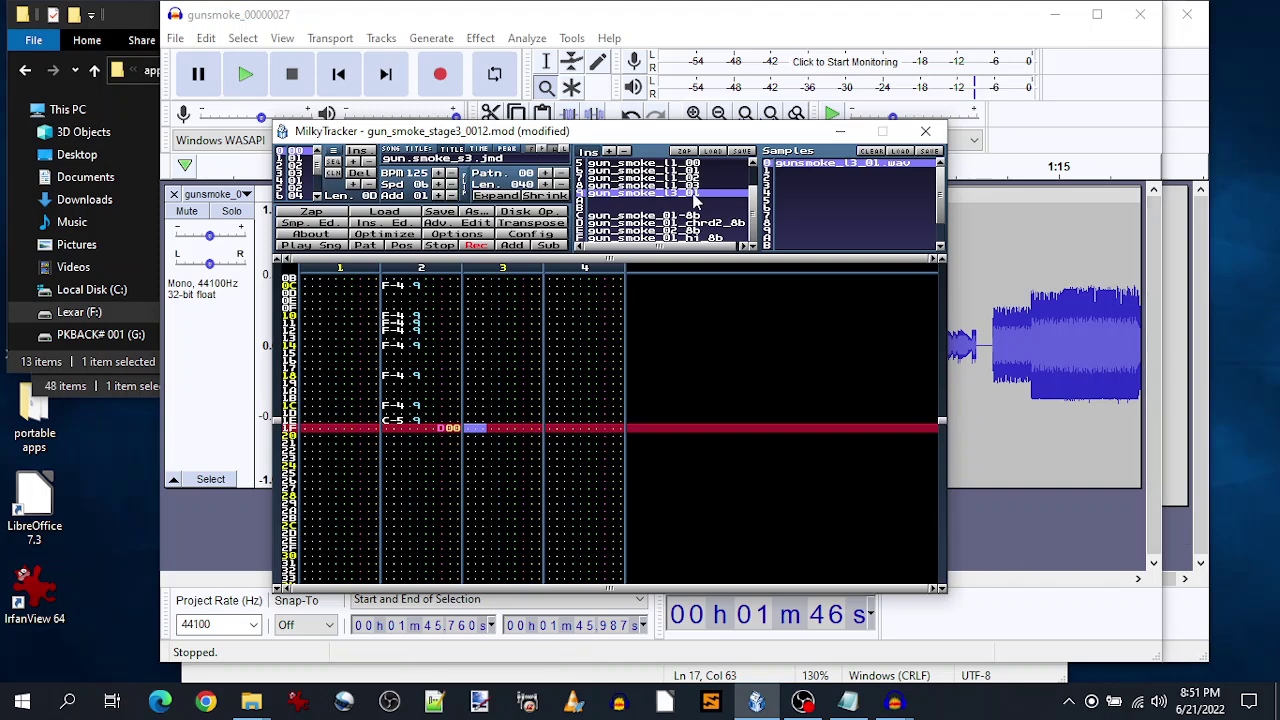
- Load gunsmoke_l3_02.wav into the empty instrument slot A and play the song
click(637, 203)
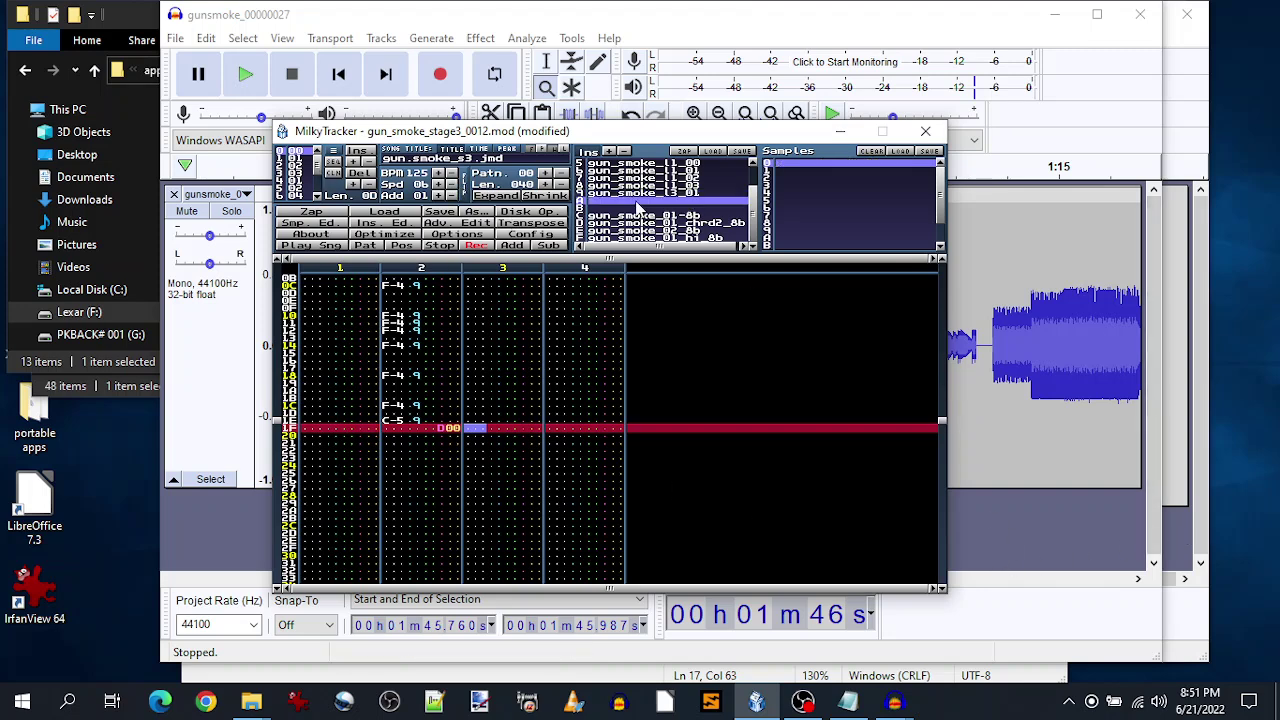
click(903, 153)
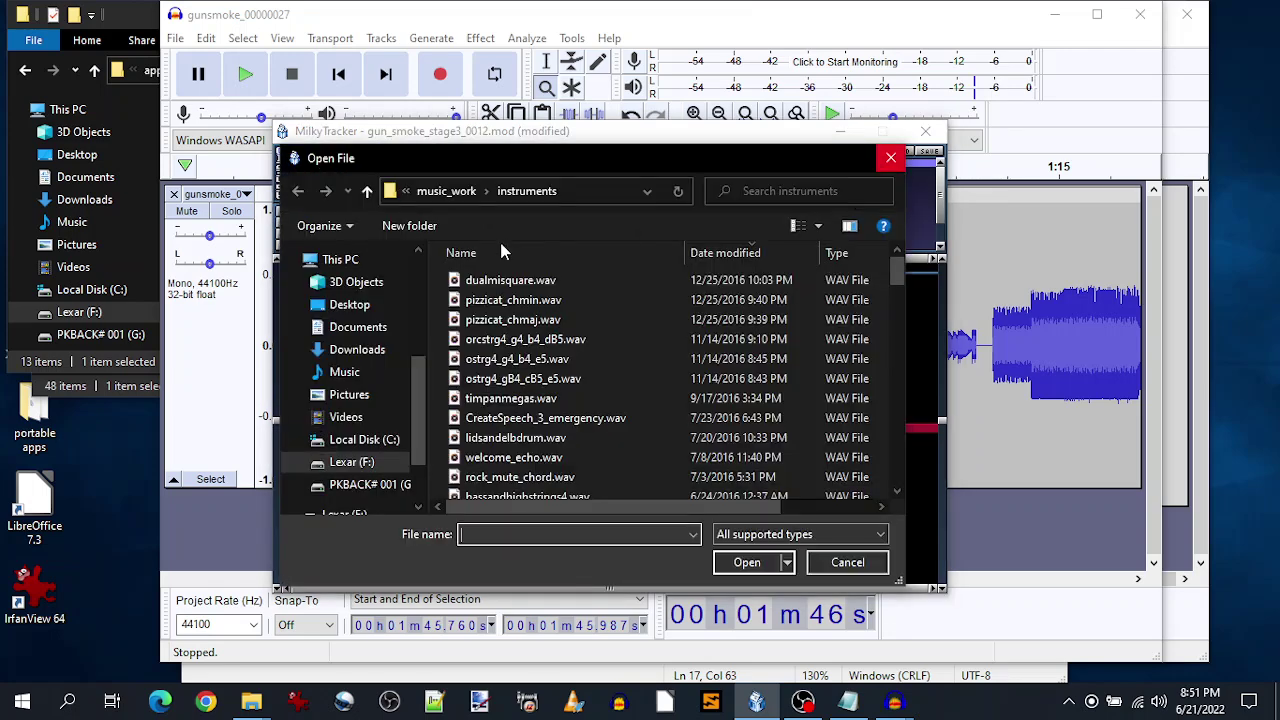
click(898, 280)
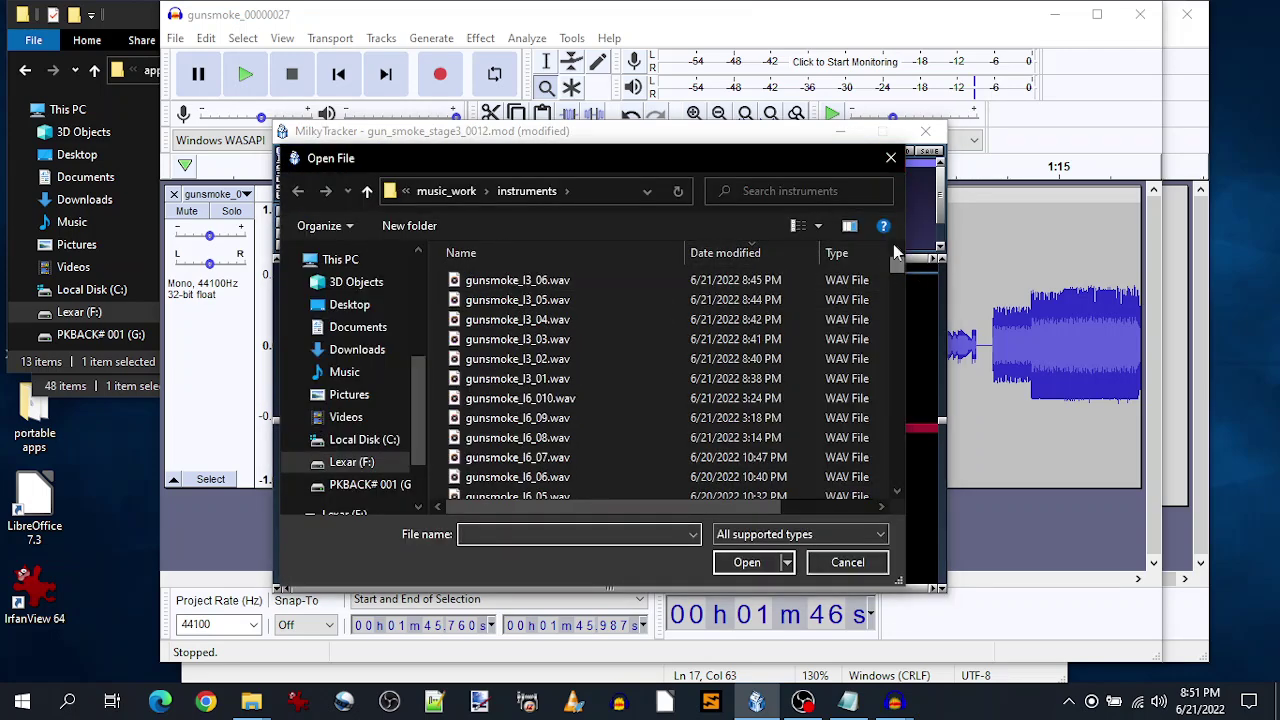
click(518, 367)
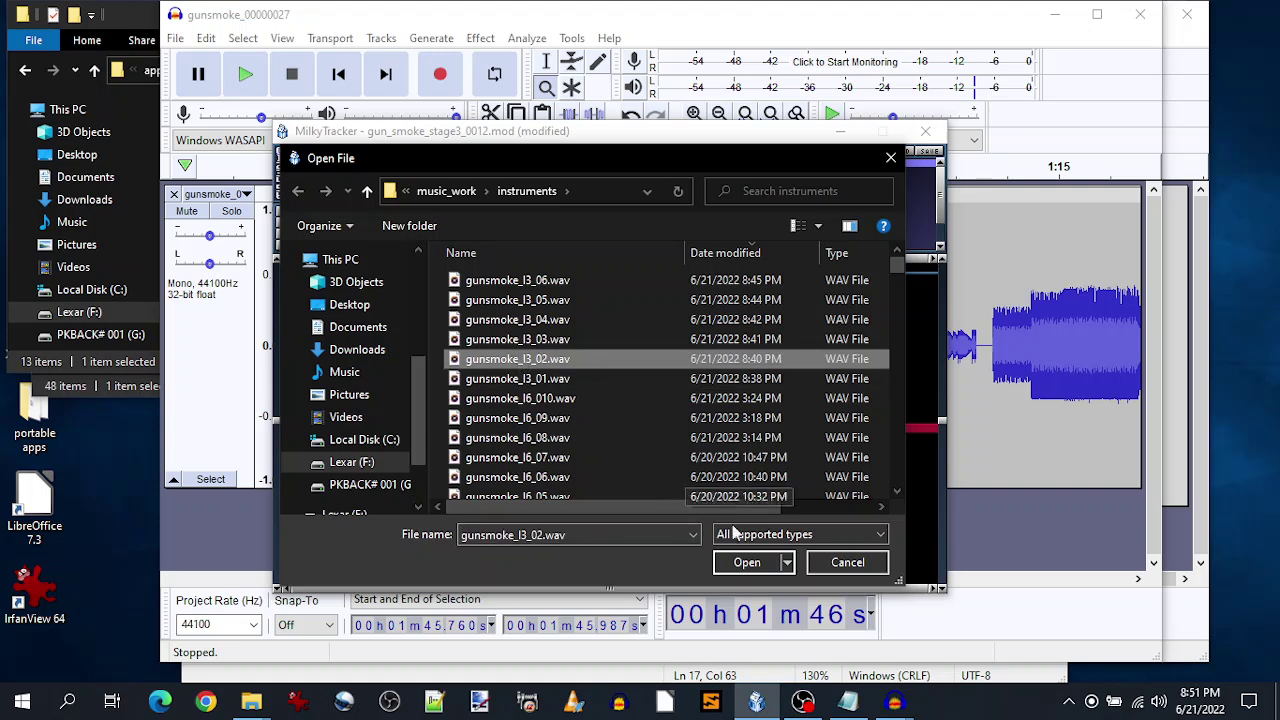
click(745, 560)
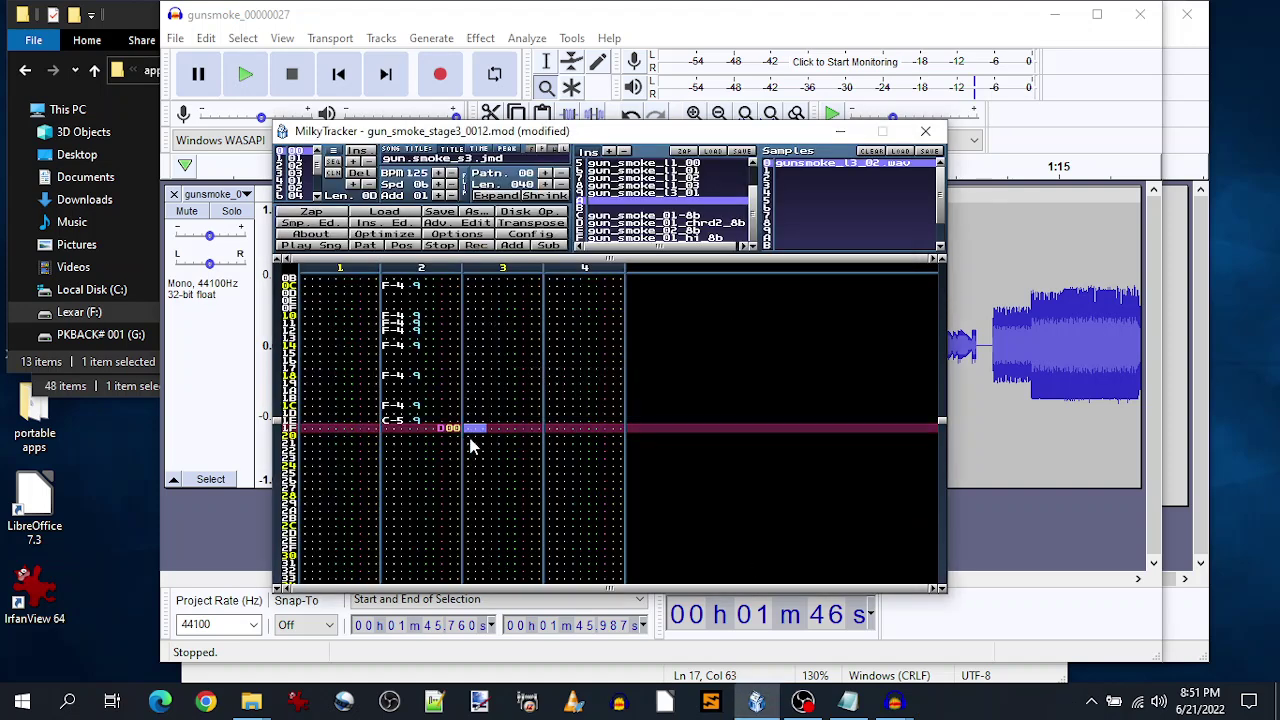
key(Return)
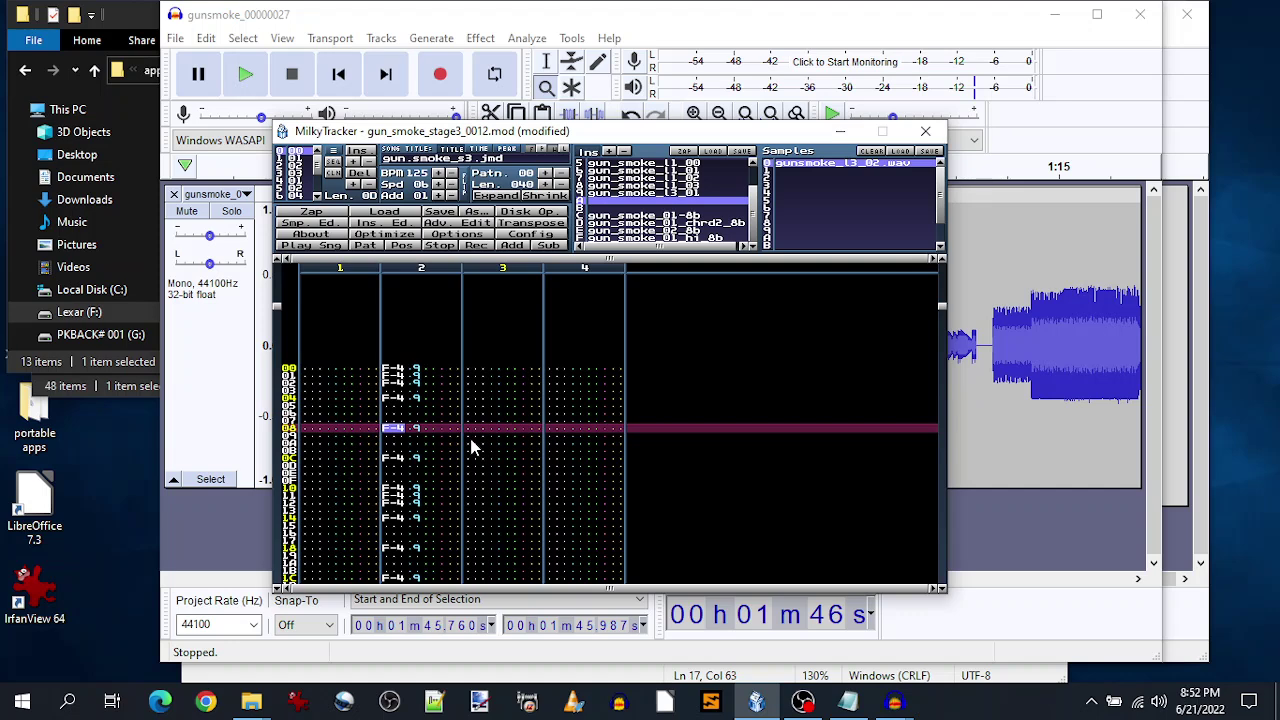
- Replace the sample in instrument slot A with gunsmoke_l3_03.wav
click(626, 193)
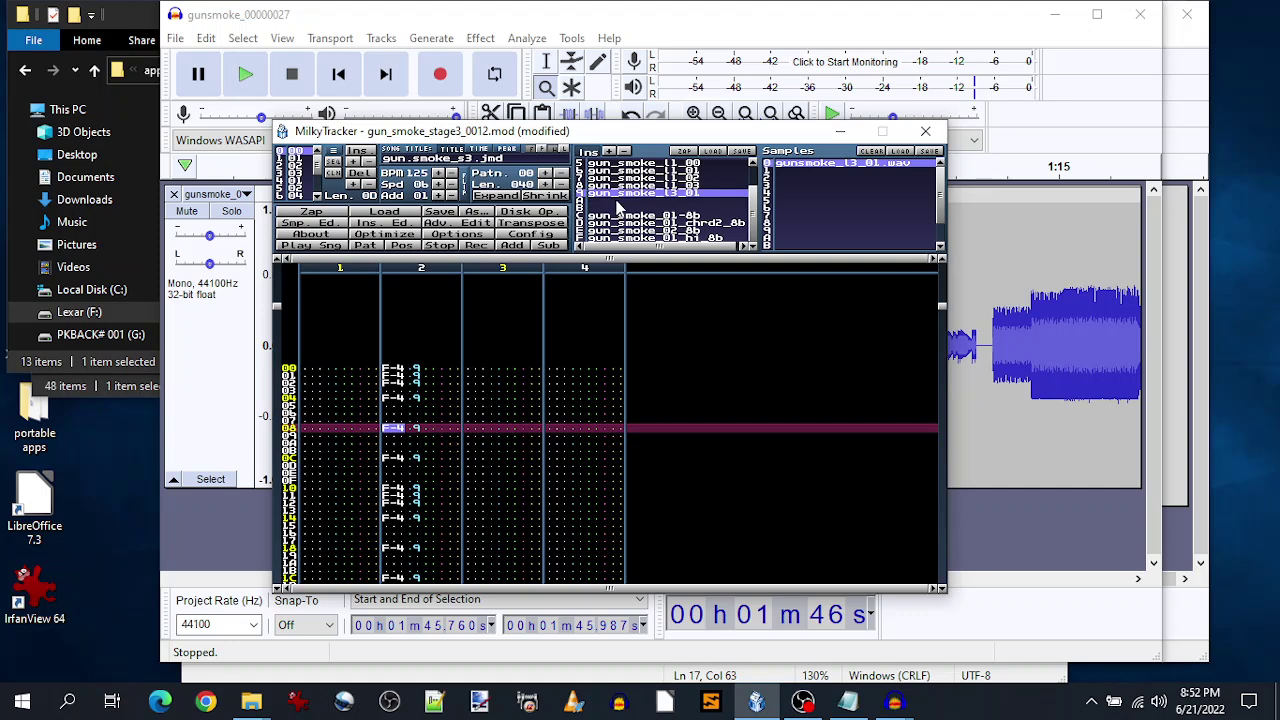
click(618, 201)
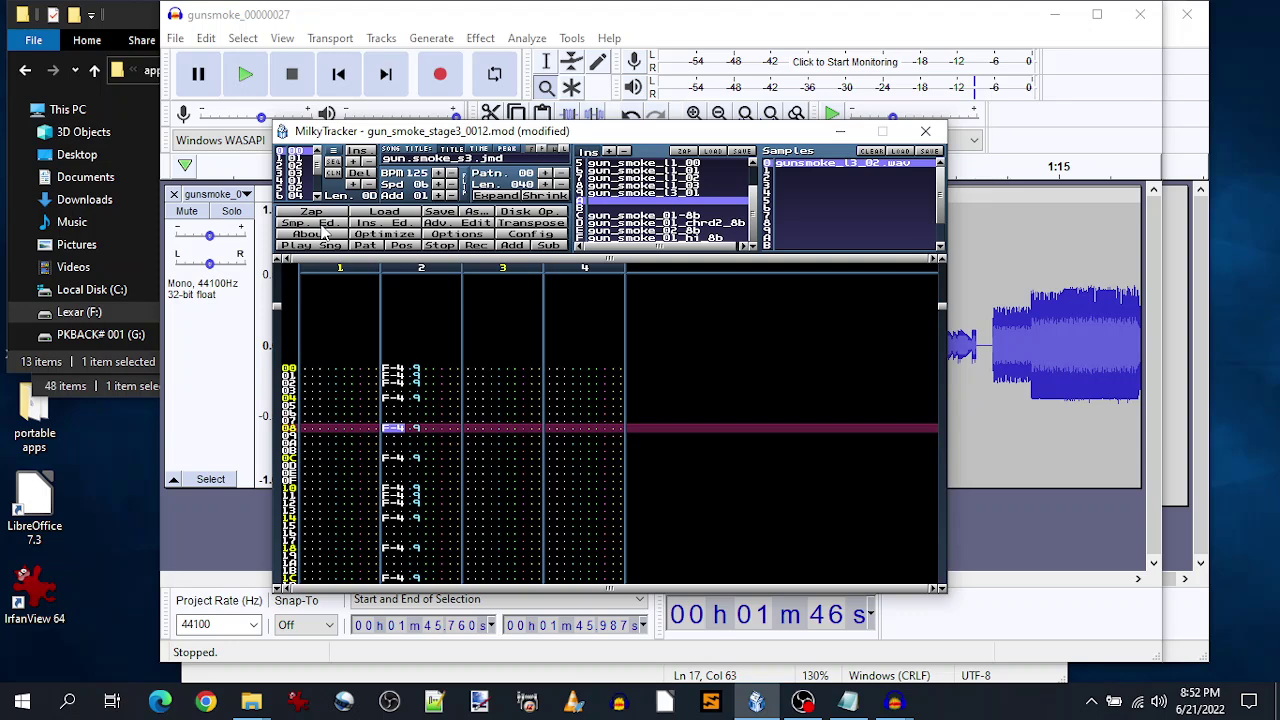
click(897, 151)
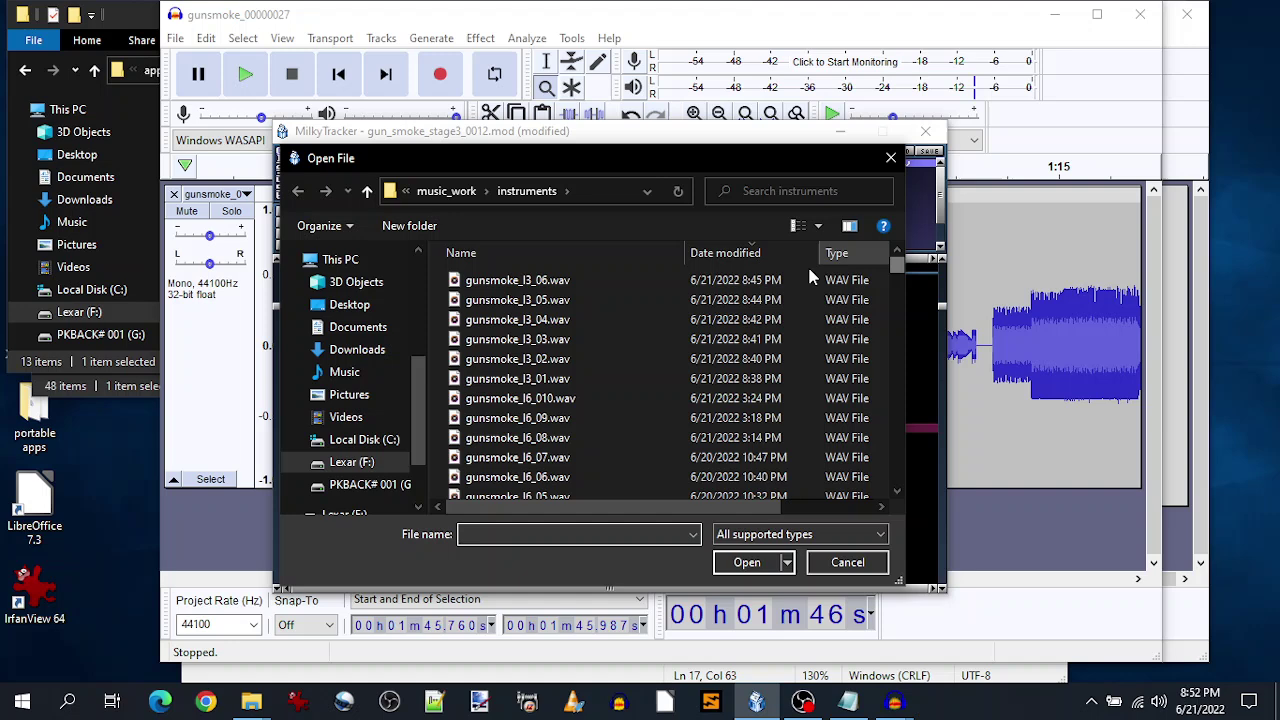
click(557, 340)
click(746, 563)
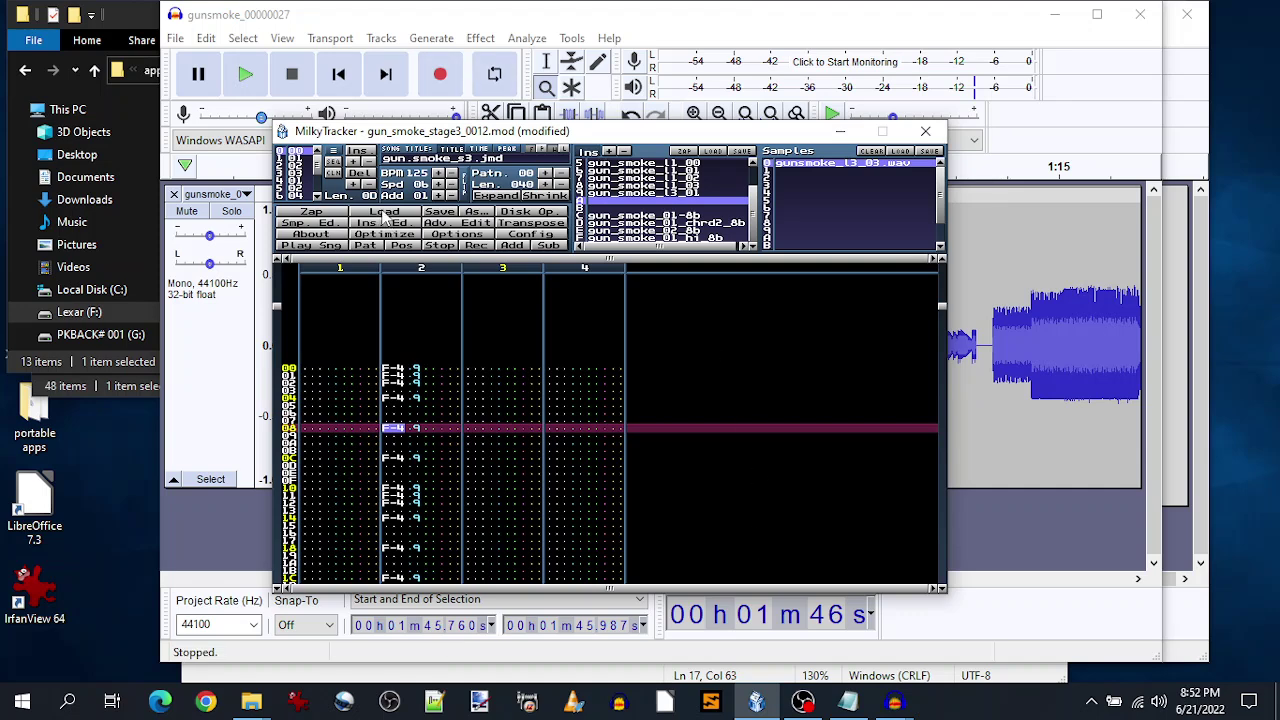
- Apply a volume boost of 300 to the gunsmoke_l3_03.wav sample in instrument slot A
click(306, 223)
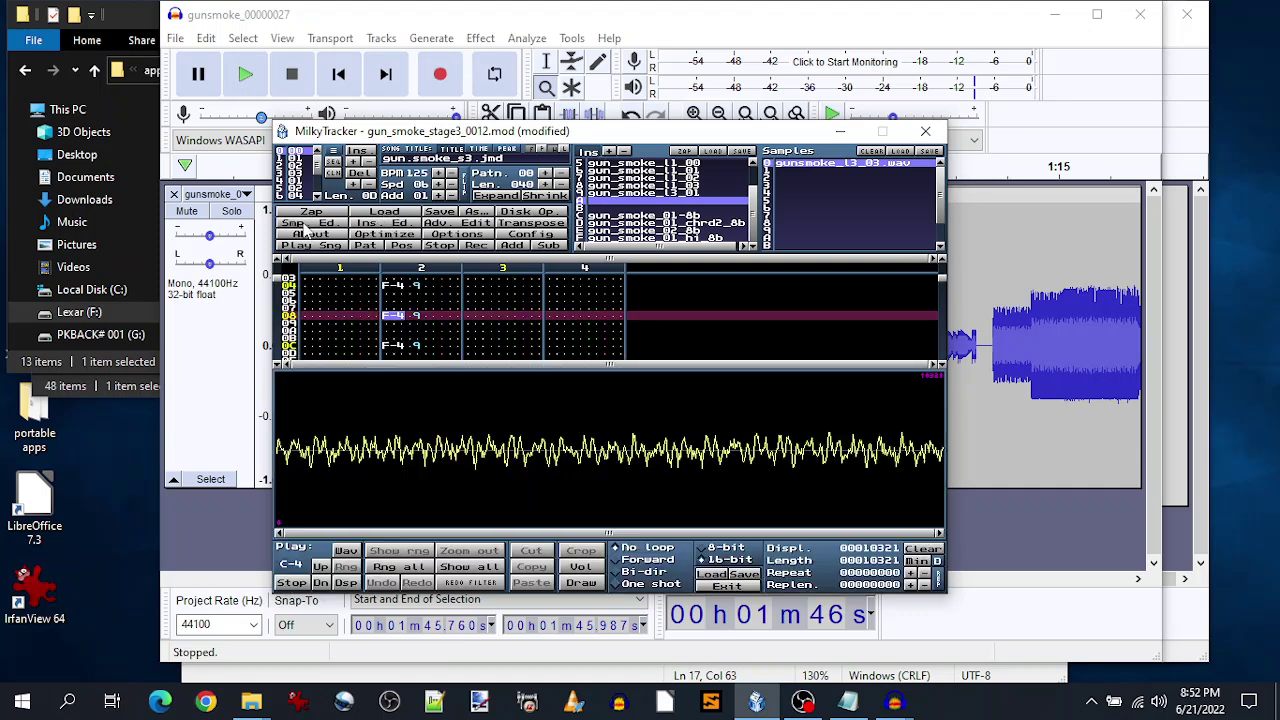
right_click(410, 418)
mouse_move(456, 521)
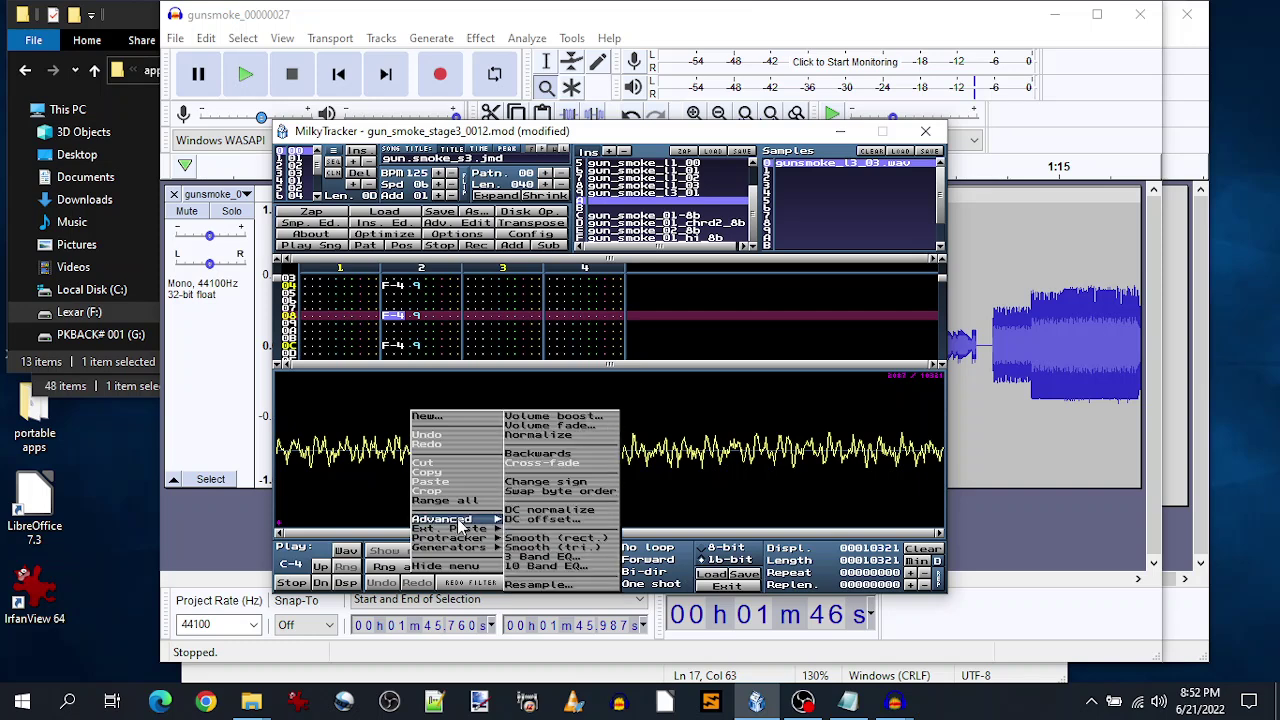
click(558, 416)
click(560, 406)
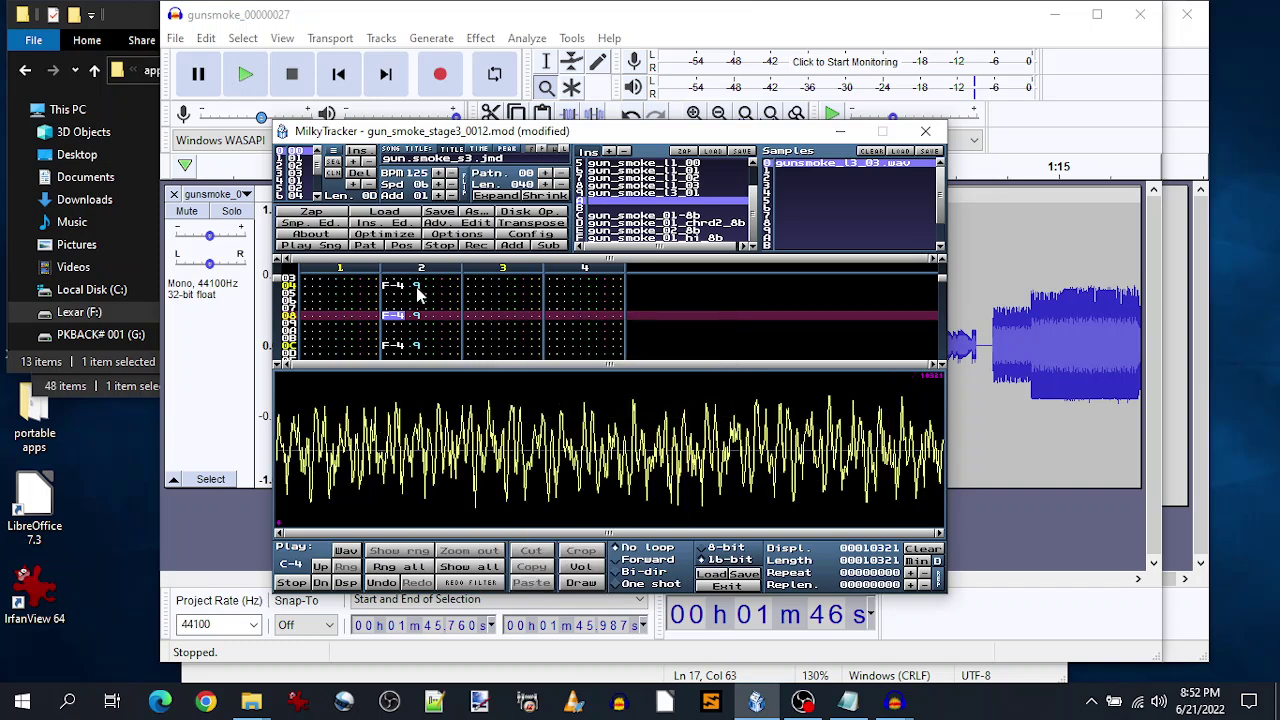
- Set instrument A's fine tune to 0, lower its relative note to +24, and audition it
click(367, 224)
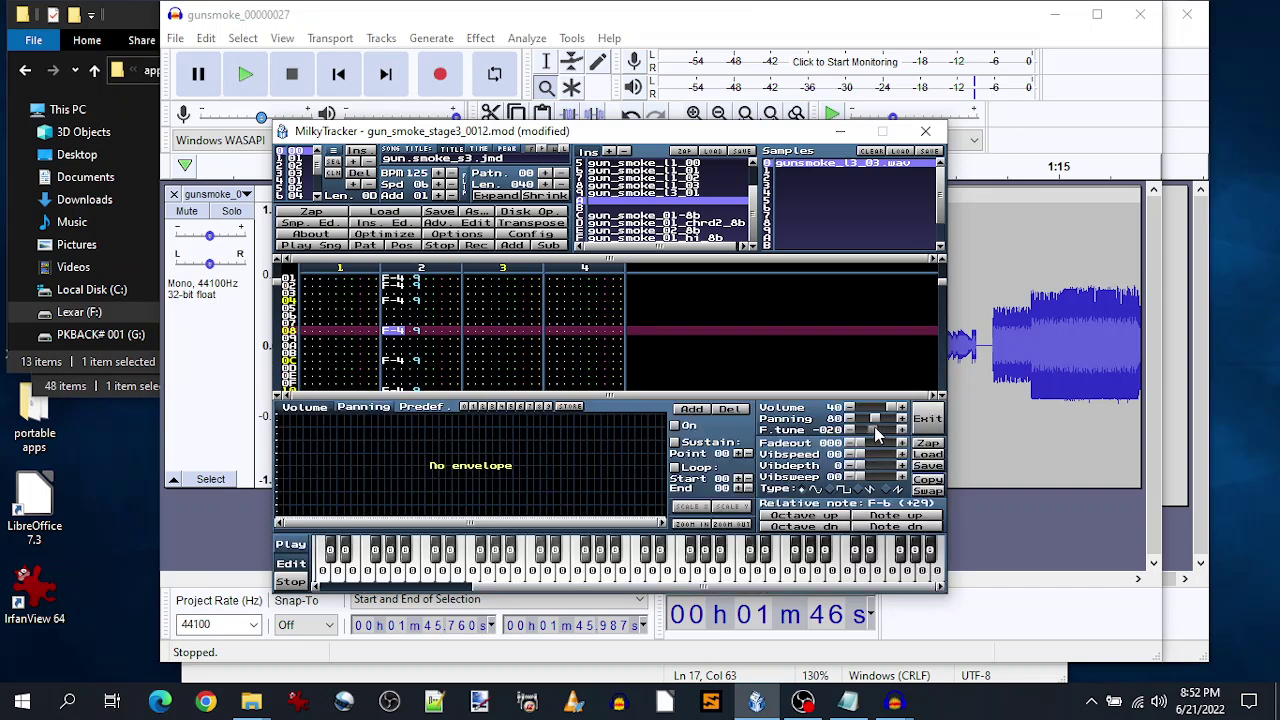
drag(874, 426, 877, 425)
click(849, 431)
click(848, 432)
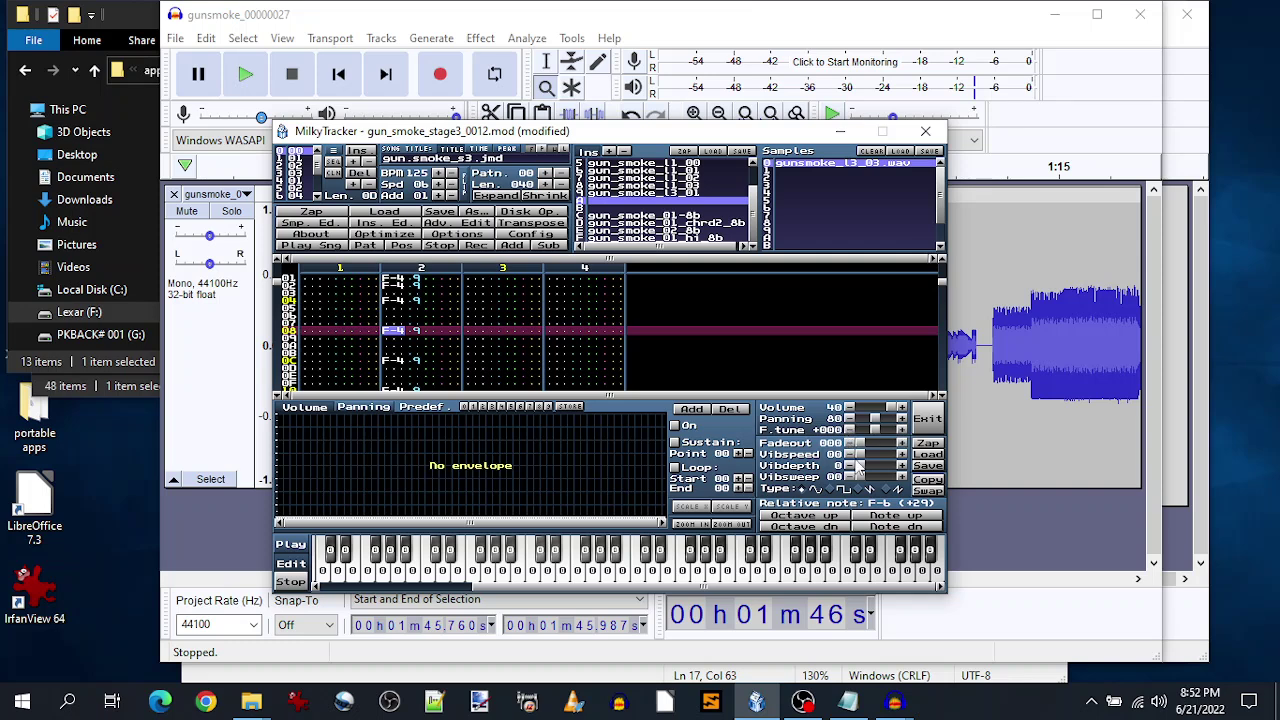
click(898, 527)
click(898, 527)
click(898, 527)
key(z)
key(z)
click(297, 224)
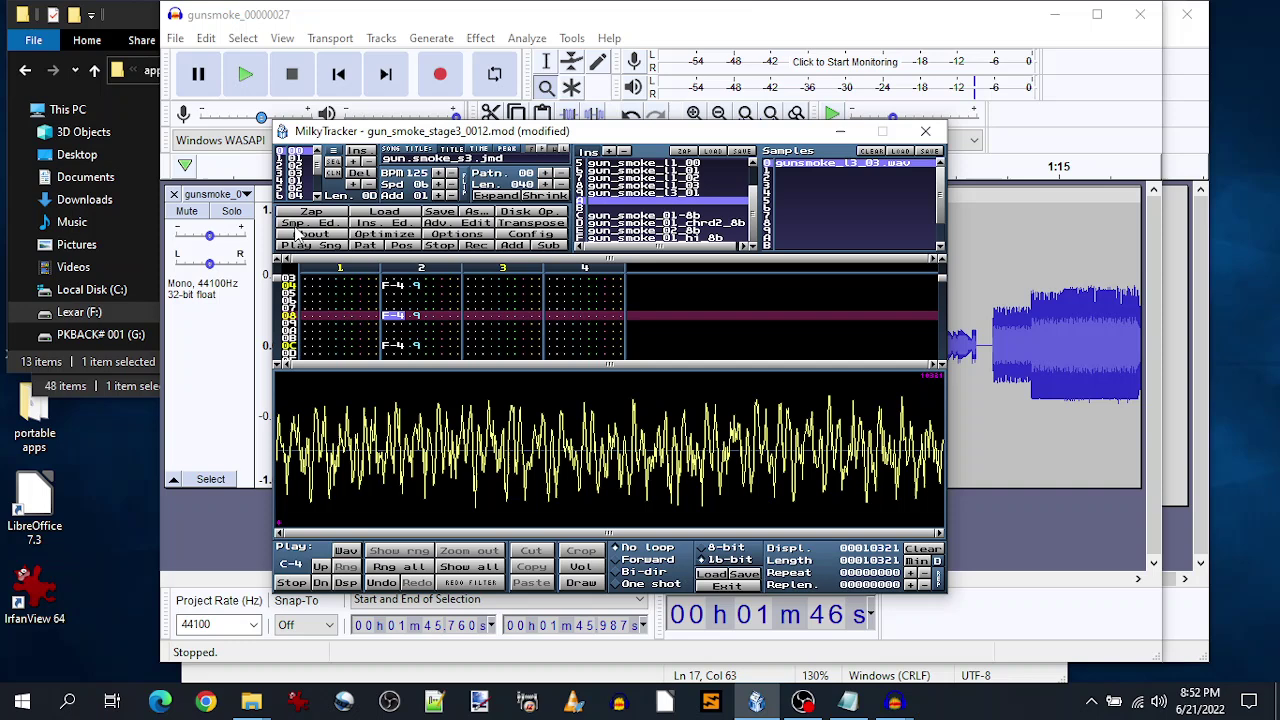
right_click(367, 418)
mouse_move(410, 527)
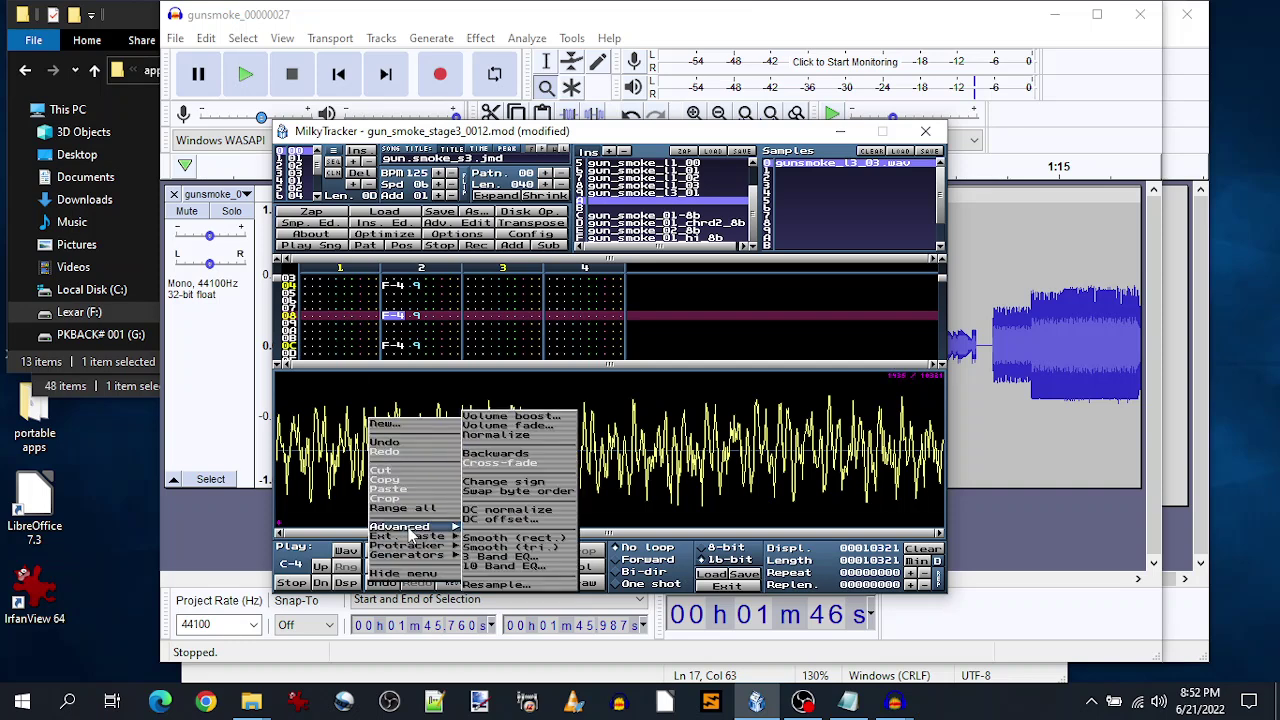
click(518, 416)
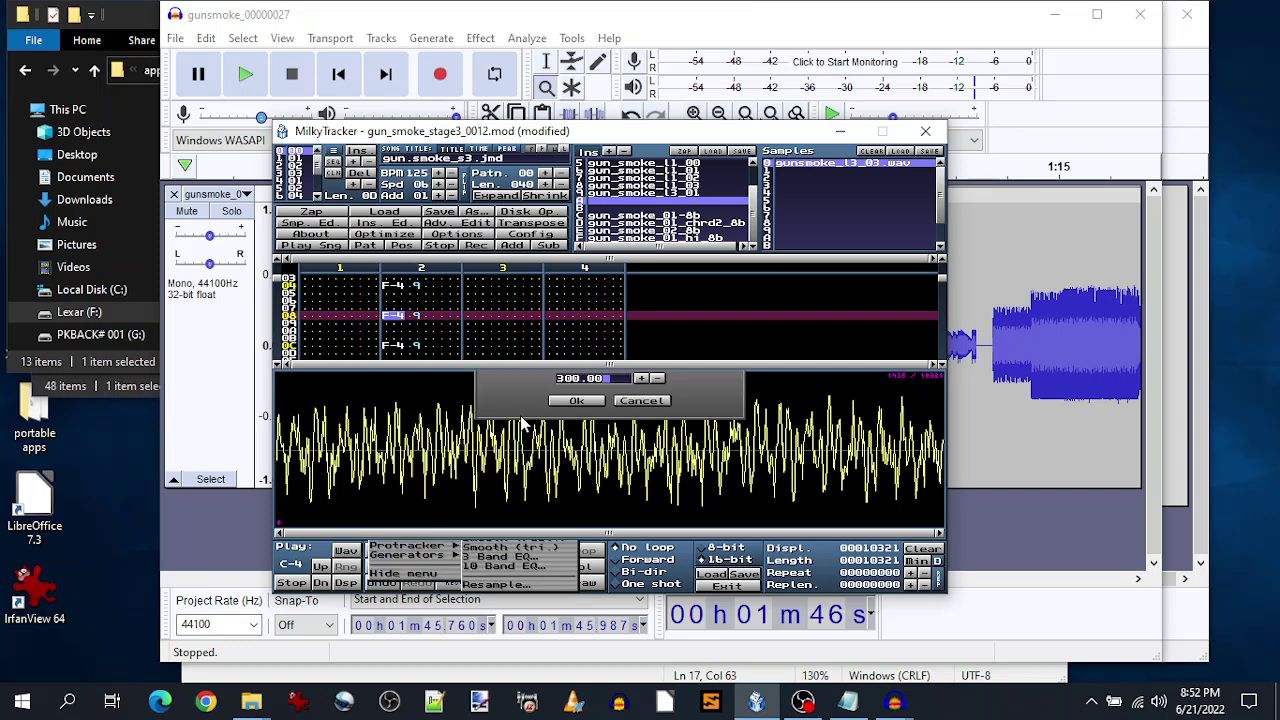
click(652, 402)
- Resample gunsmoke_l3_03.wav with the relative note value cleared, and convert its sample data to 8-bit
right_click(636, 458)
mouse_move(680, 540)
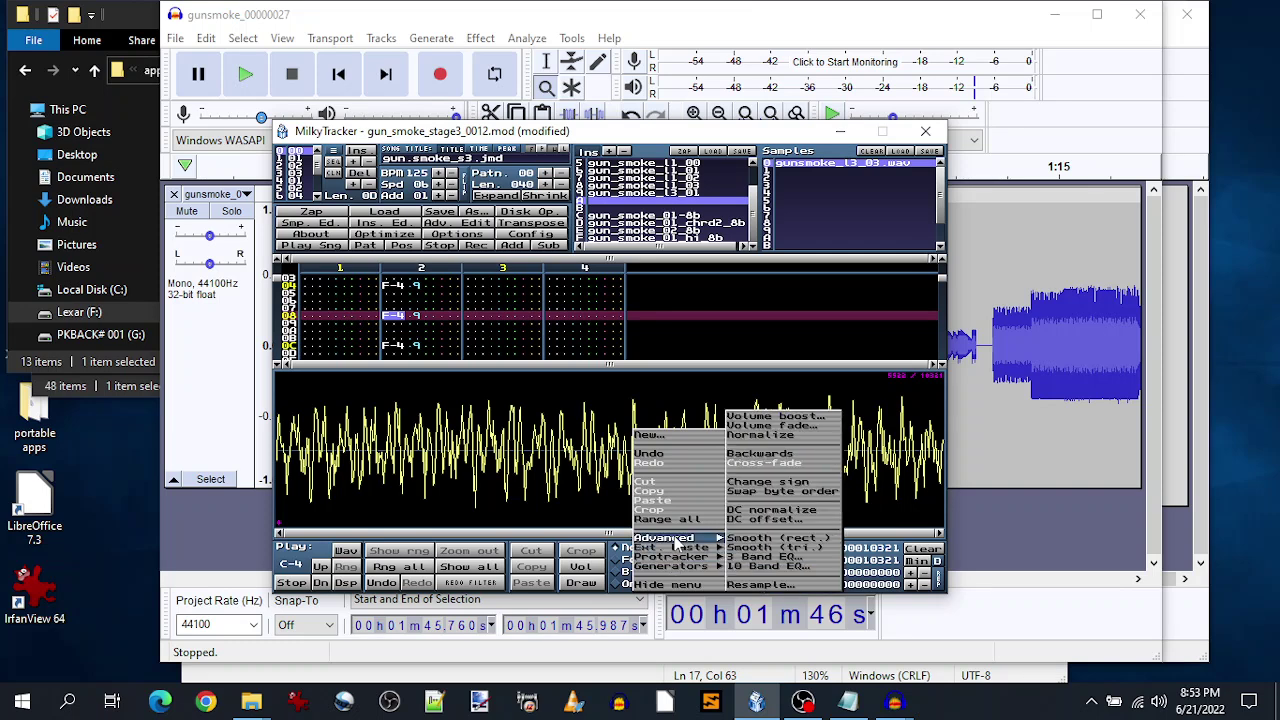
click(798, 594)
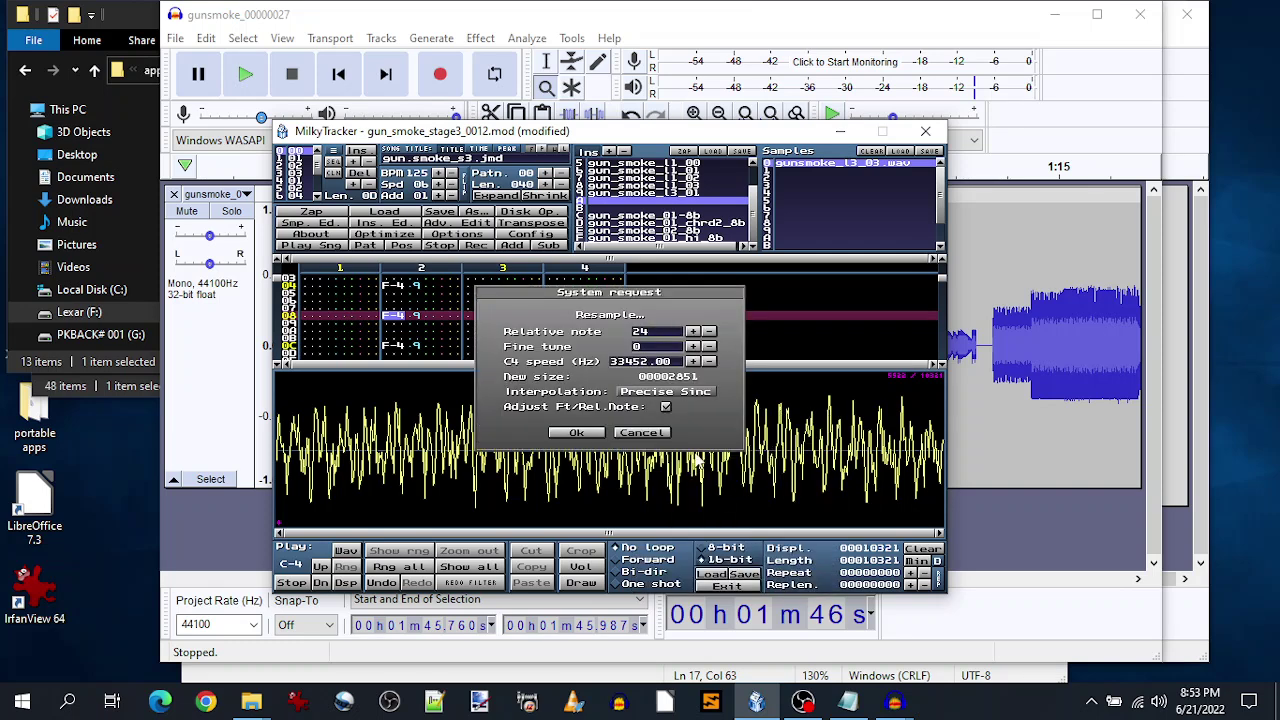
key(BackSpace)
key(BackSpace)
key(Return)
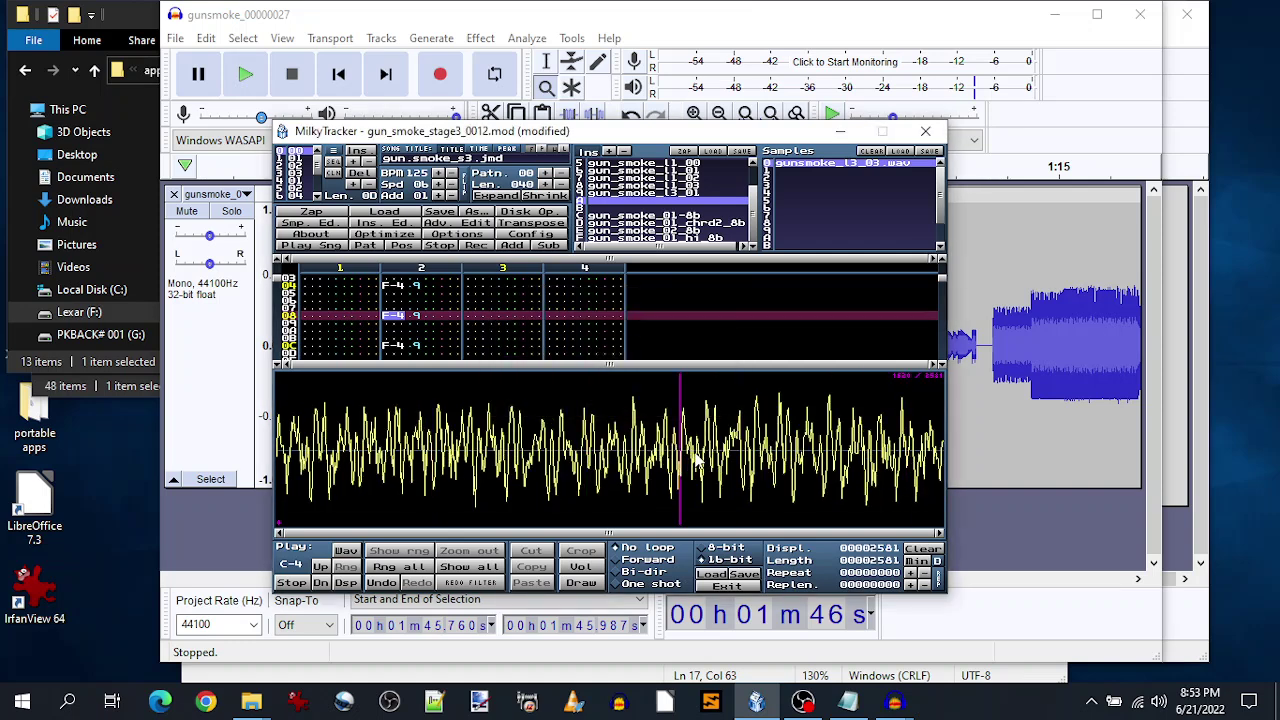
click(710, 549)
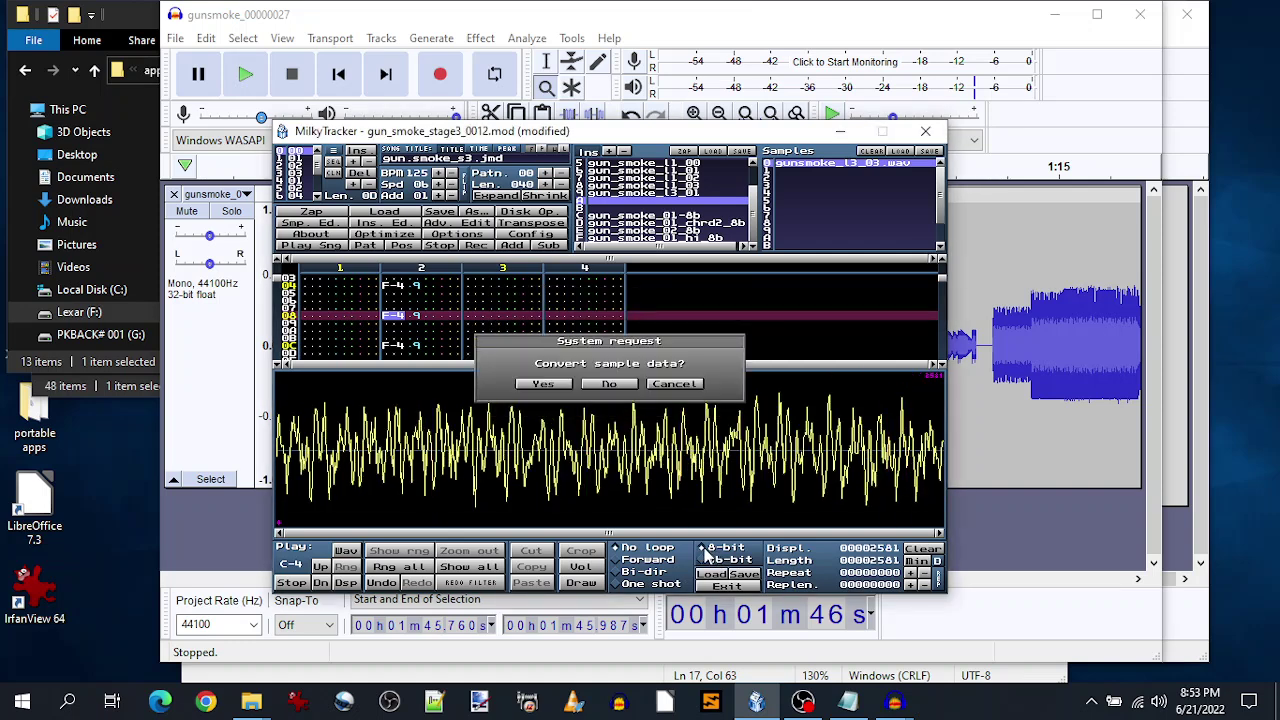
click(555, 386)
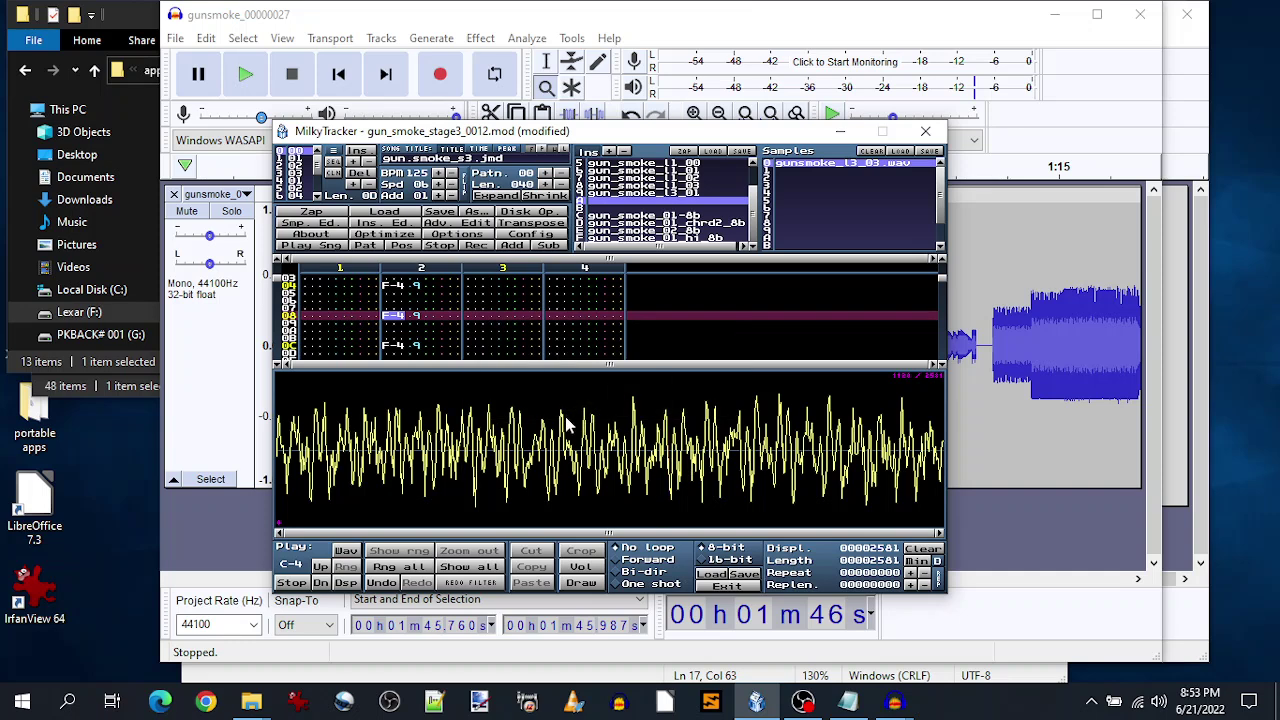
- Enter F-4 with instrument A on row 1C of channel 2 in pattern 00 and remove the note from row 1E
key(shift+Return)
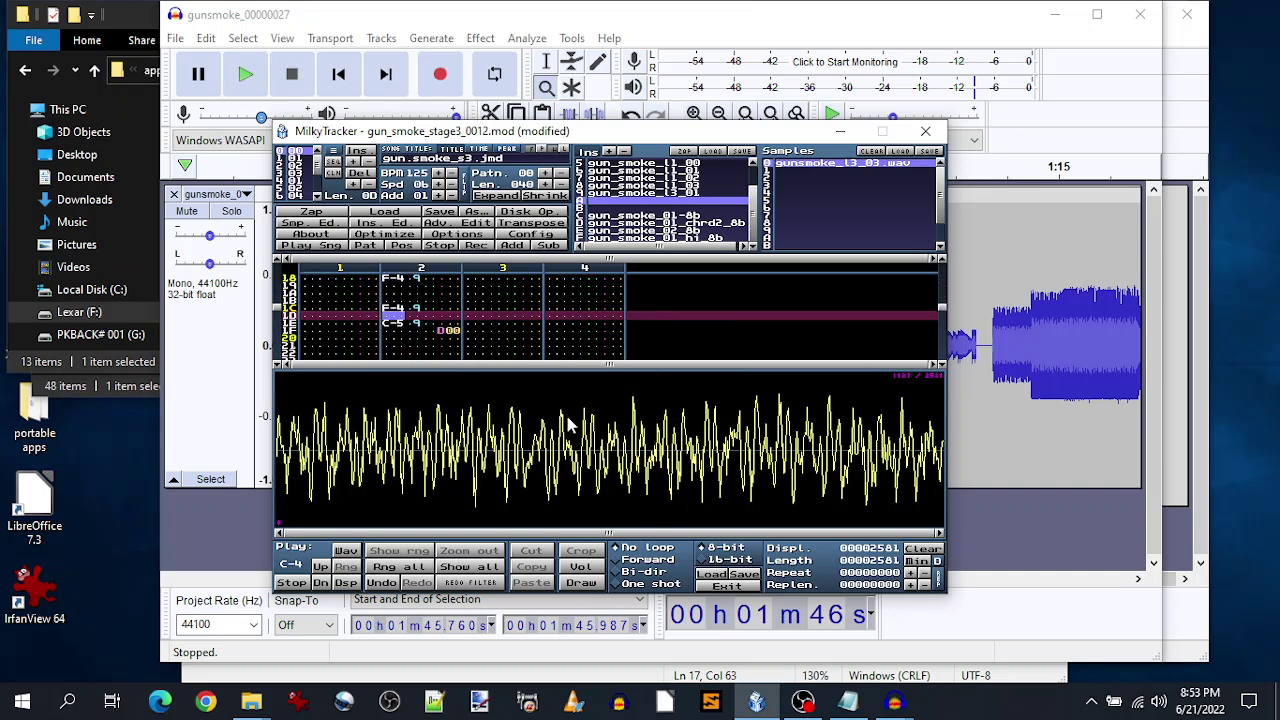
key(space)
key(v)
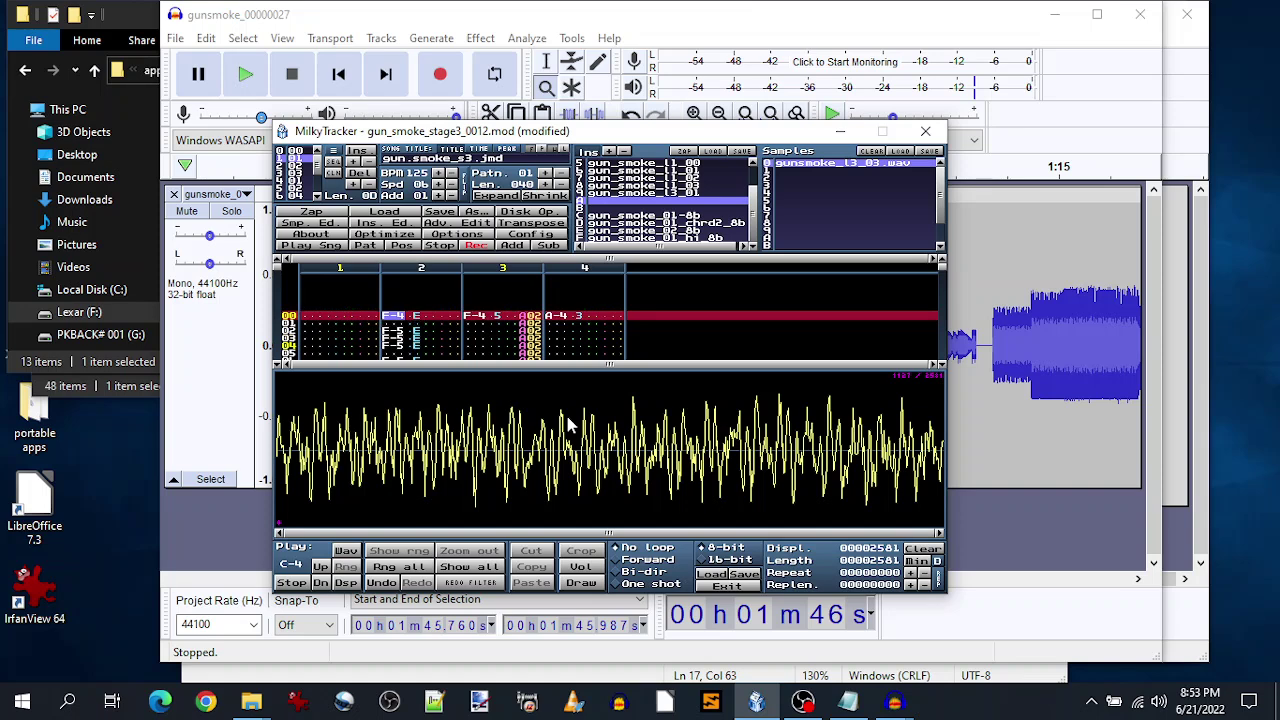
click(306, 152)
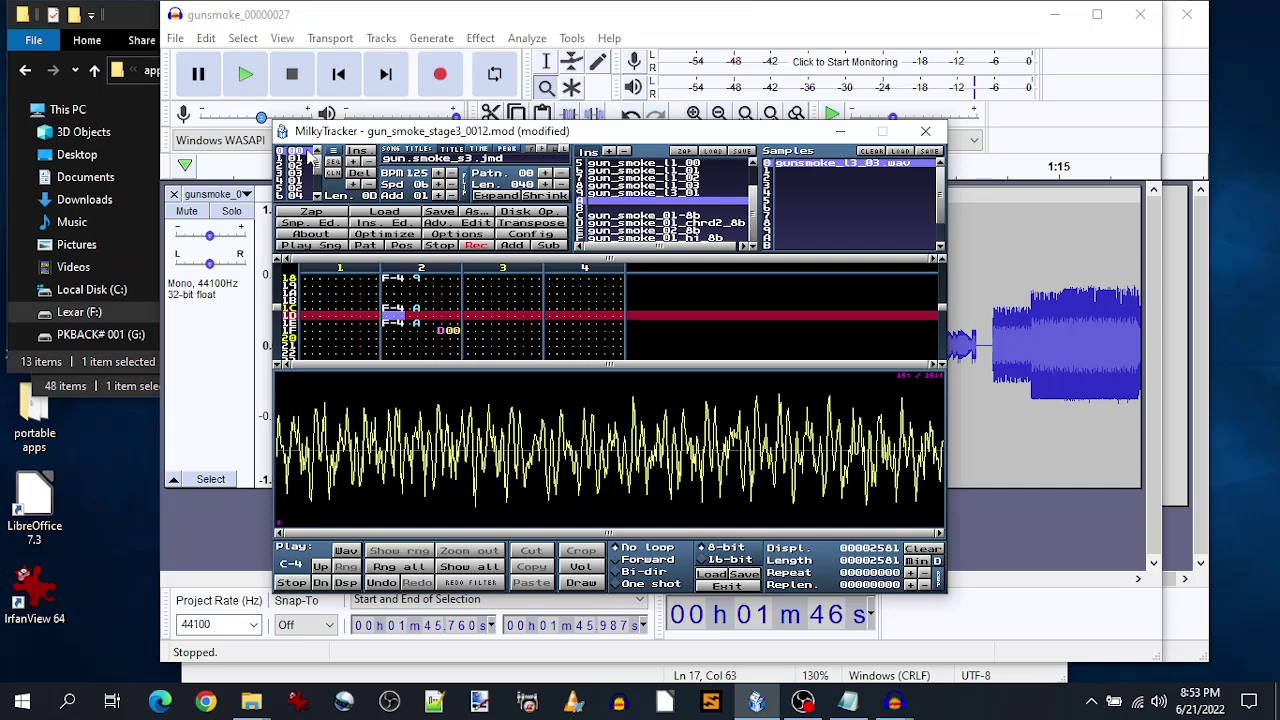
key(BackSpace)
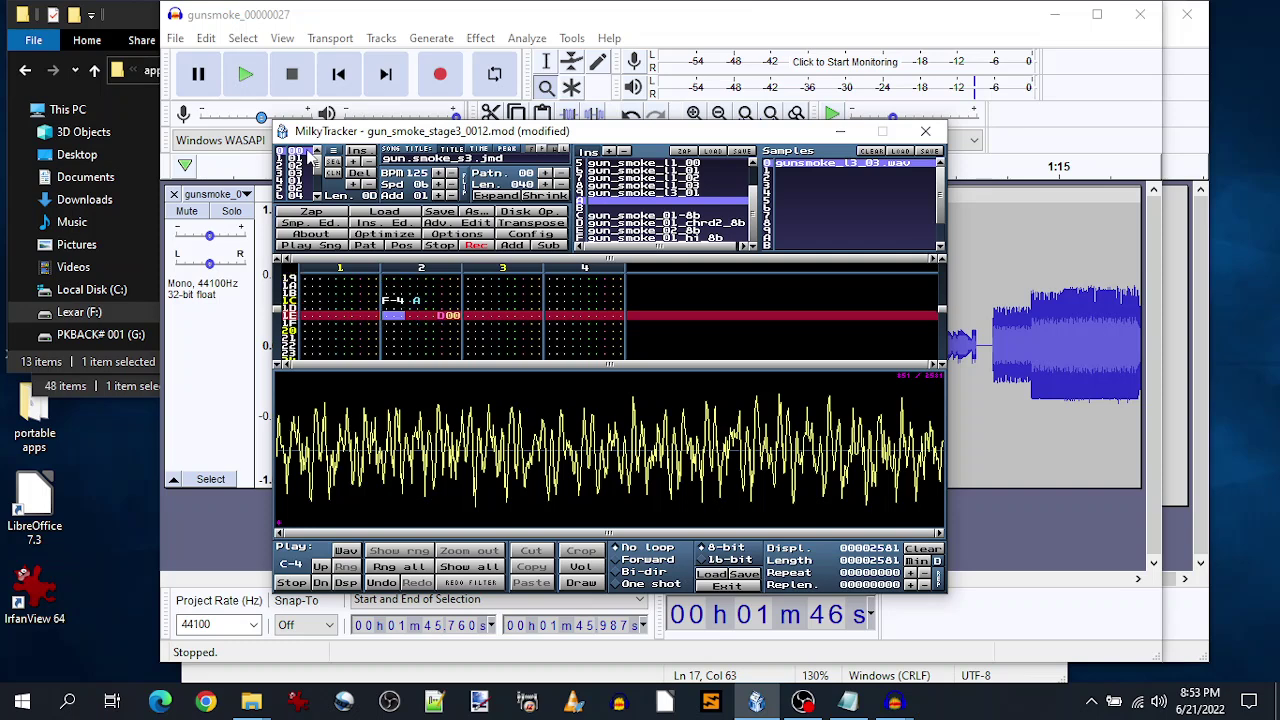
key(Insert)
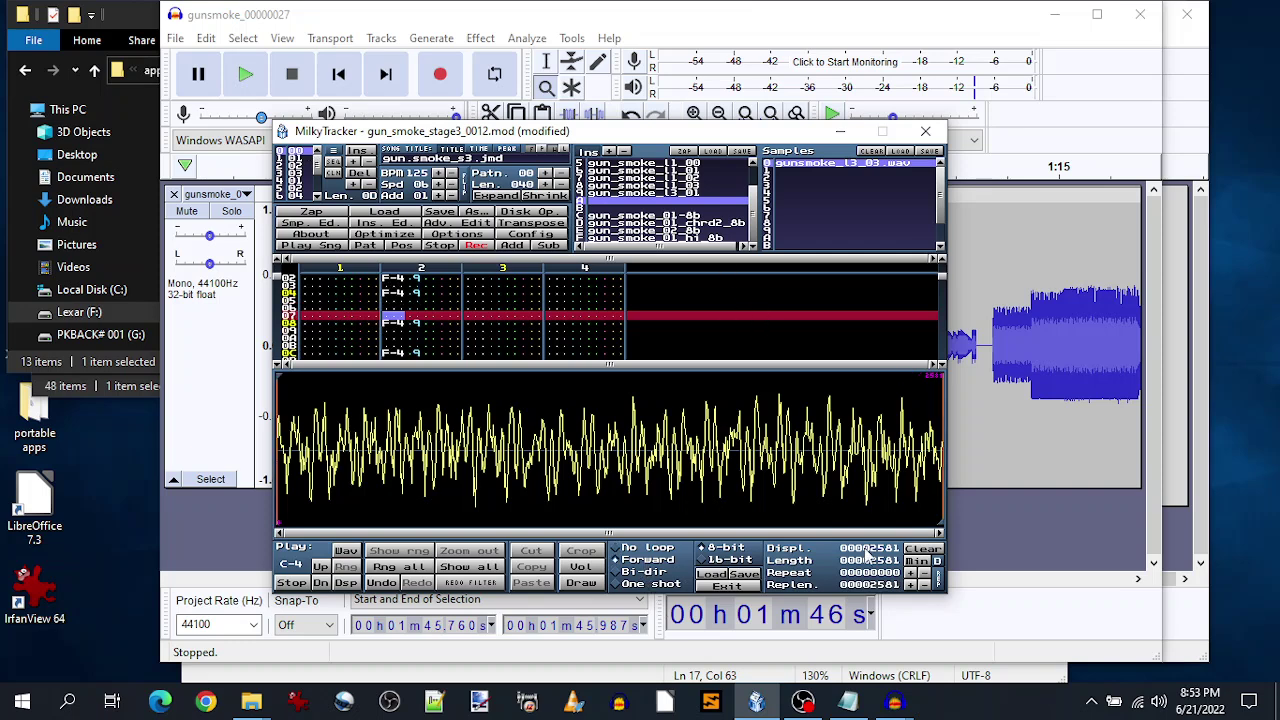
- Narrow the sample's forward loop to start at about 2291 with a length of about 206, and audition it
drag(941, 527, 922, 530)
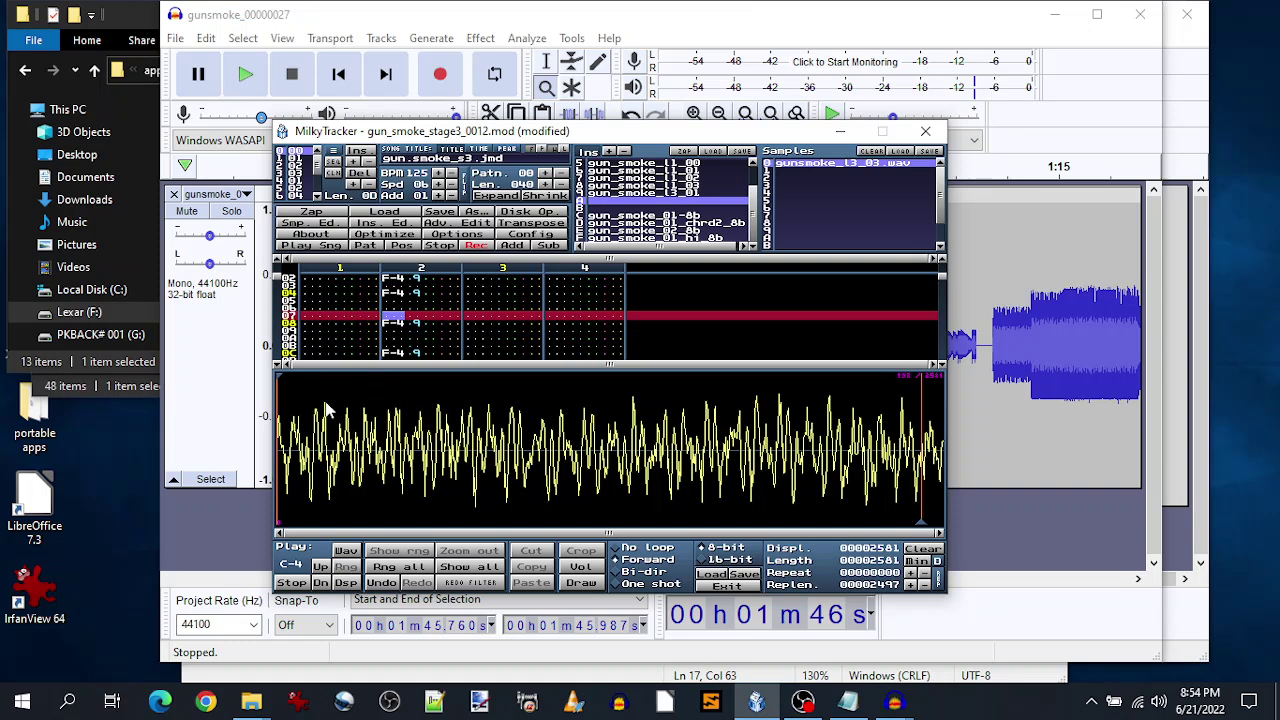
mouse_move(280, 380)
mouse_down()
mouse_move(365, 397)
mouse_move(918, 400)
mouse_move(823, 408)
mouse_move(834, 398)
mouse_move(903, 412)
mouse_move(870, 422)
mouse_up()
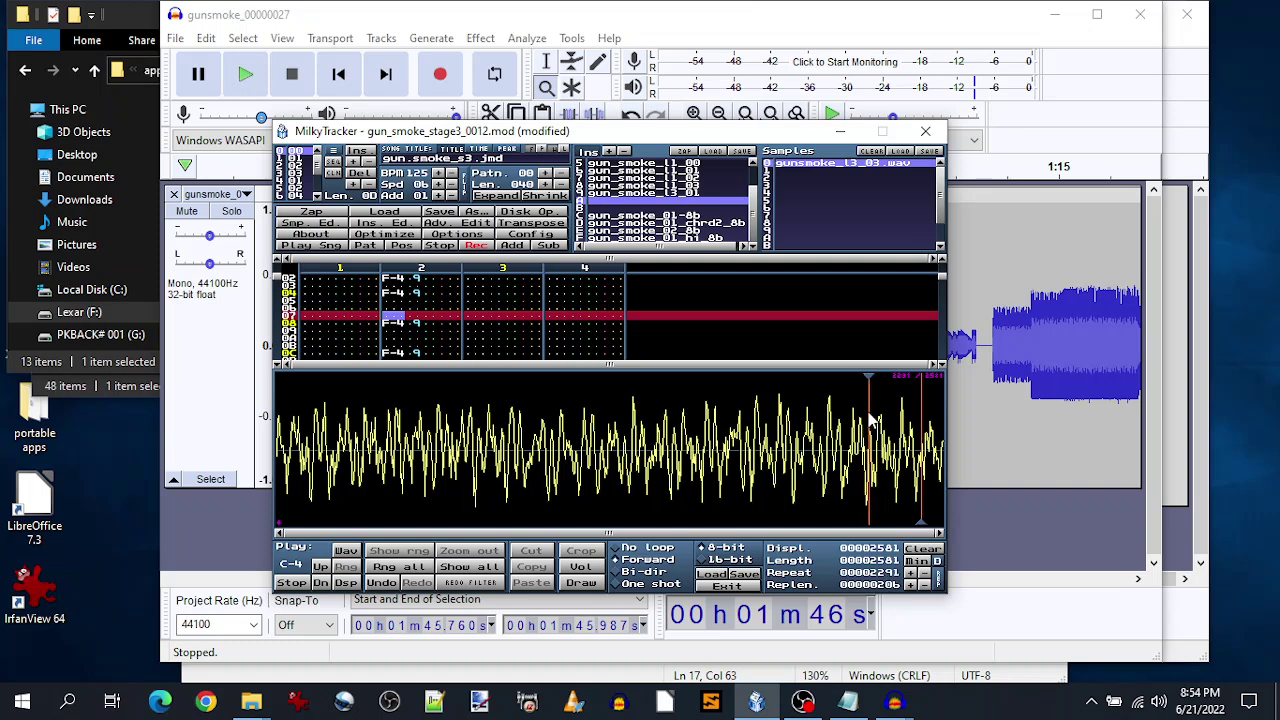
key(space)
key(z)
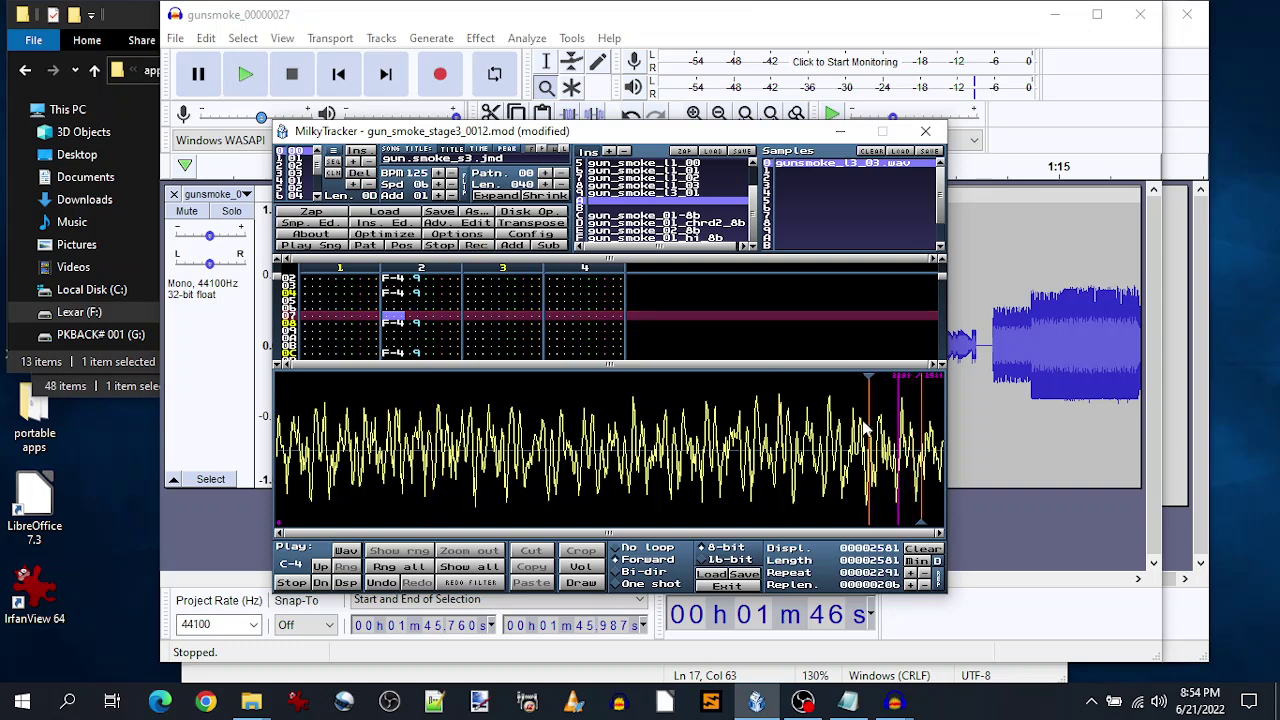
- Refine the loop points near the sample's end to start at 2282 with a length of 191, between two matching waveform troughs
drag(830, 432, 955, 438)
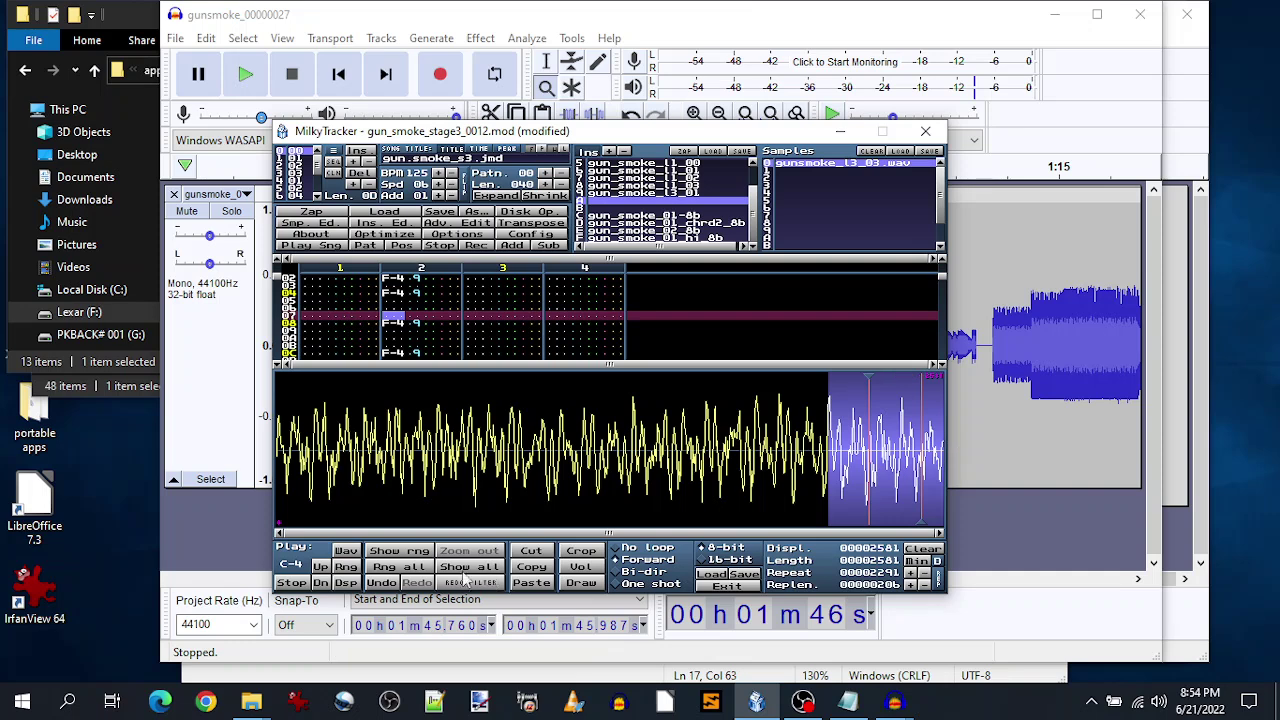
click(425, 552)
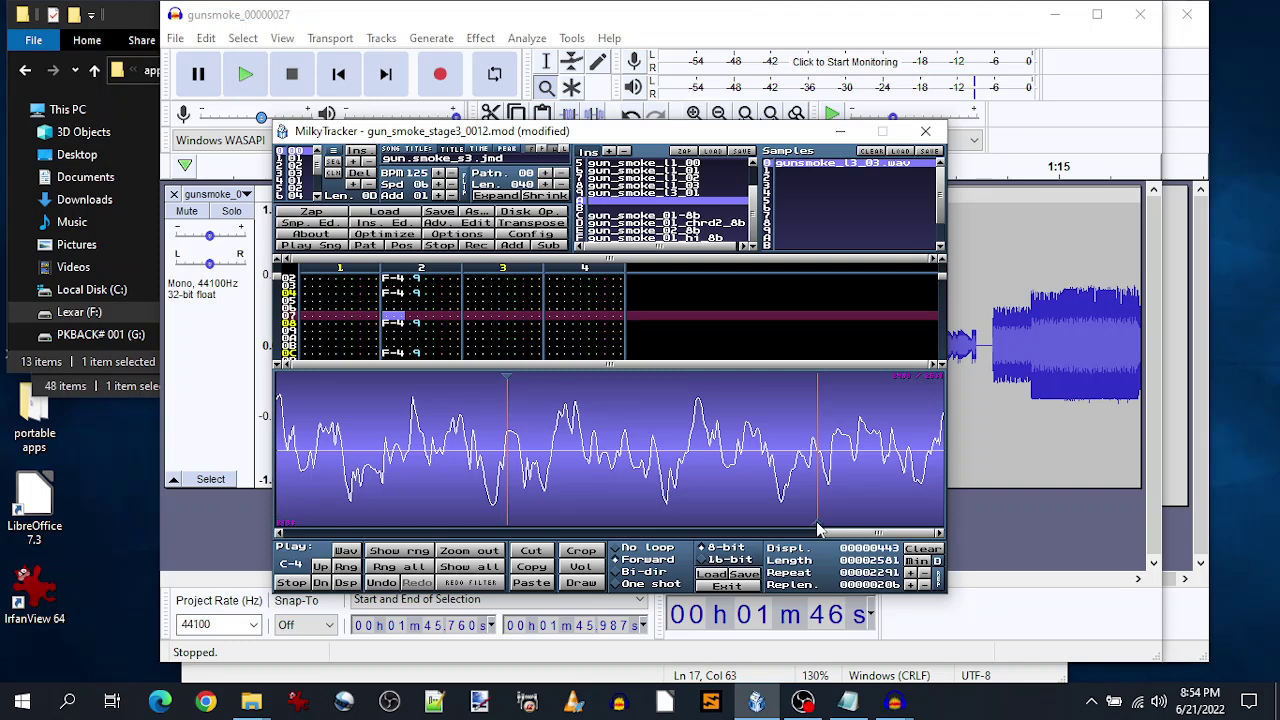
mouse_move(818, 530)
mouse_down()
mouse_move(768, 528)
mouse_move(827, 532)
mouse_up()
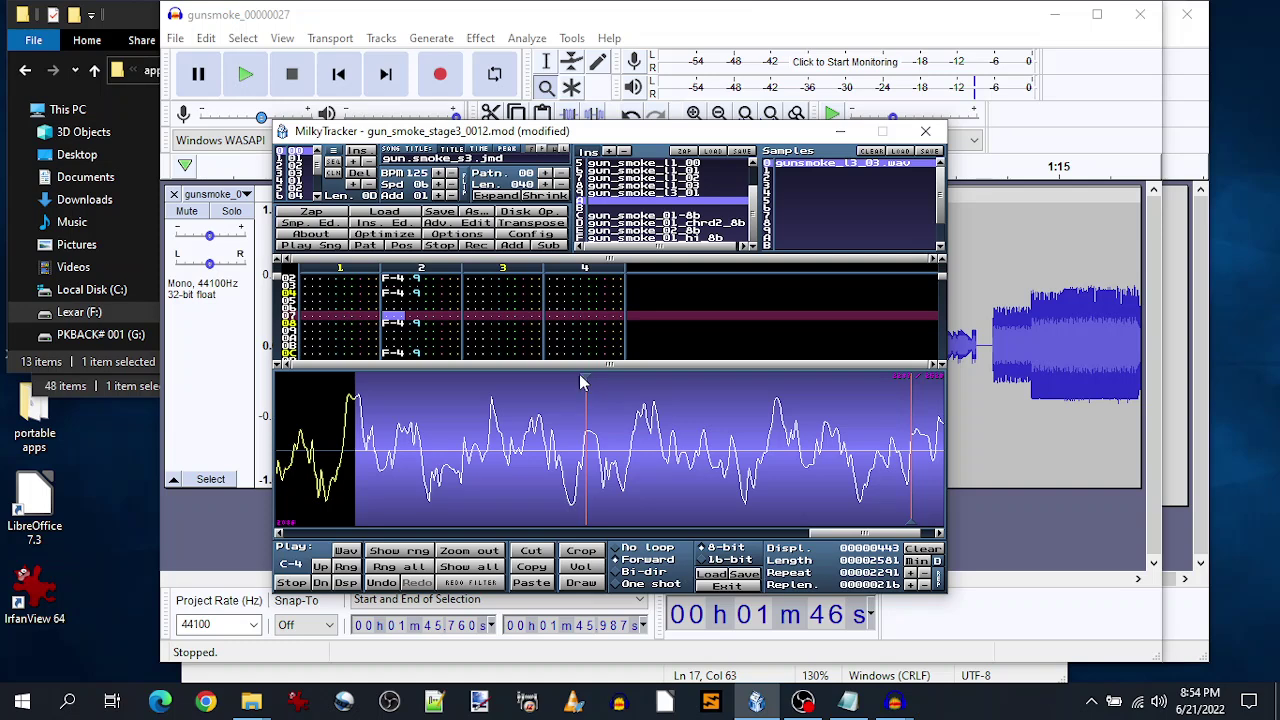
drag(587, 381, 477, 398)
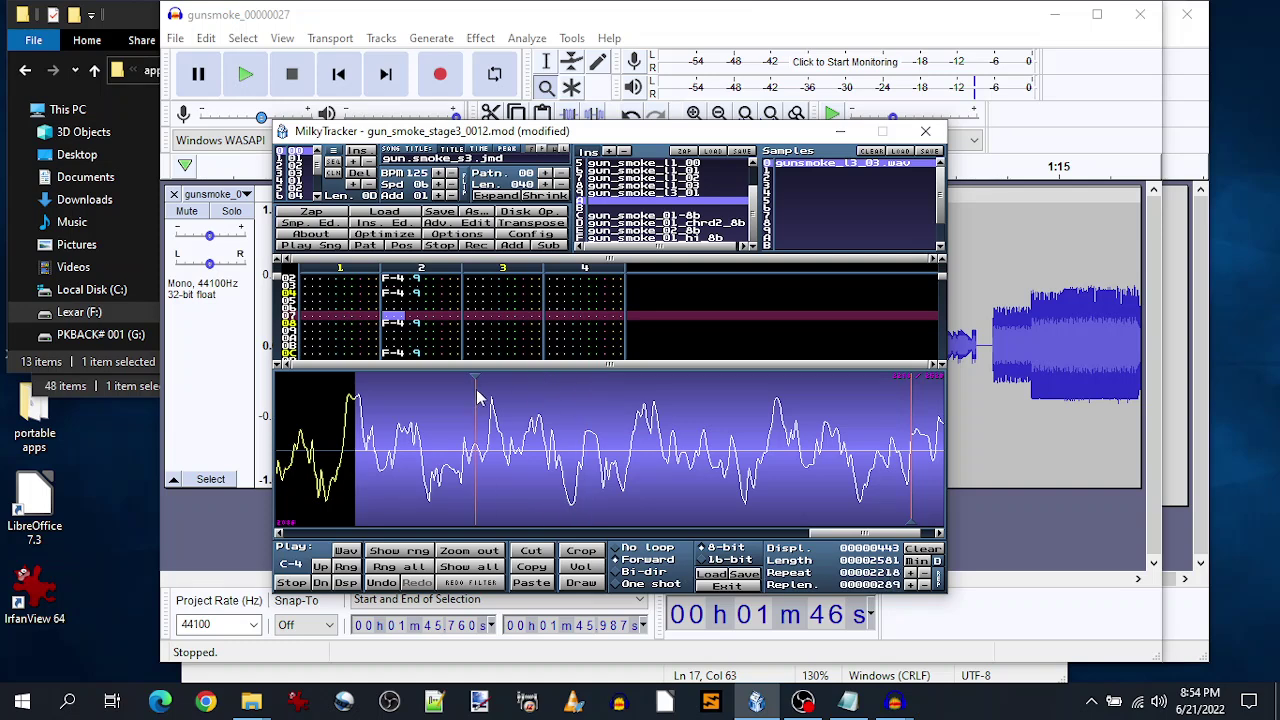
drag(477, 398, 482, 404)
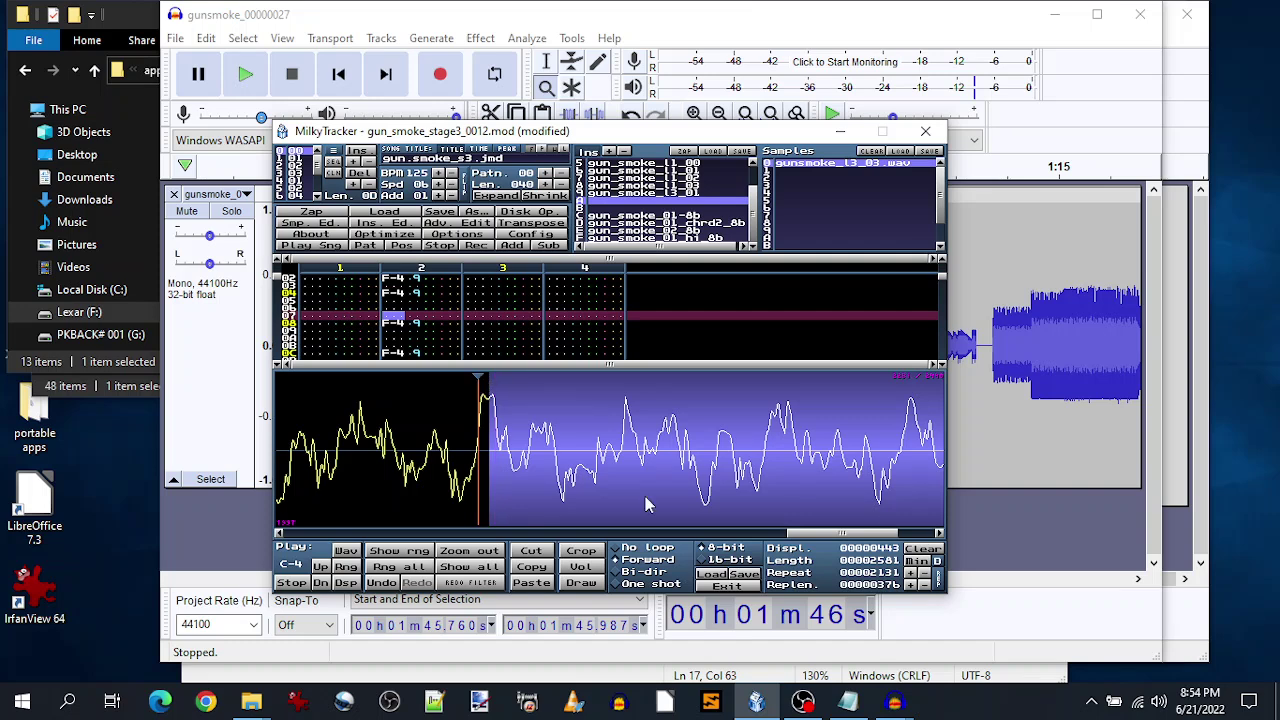
drag(795, 536, 825, 542)
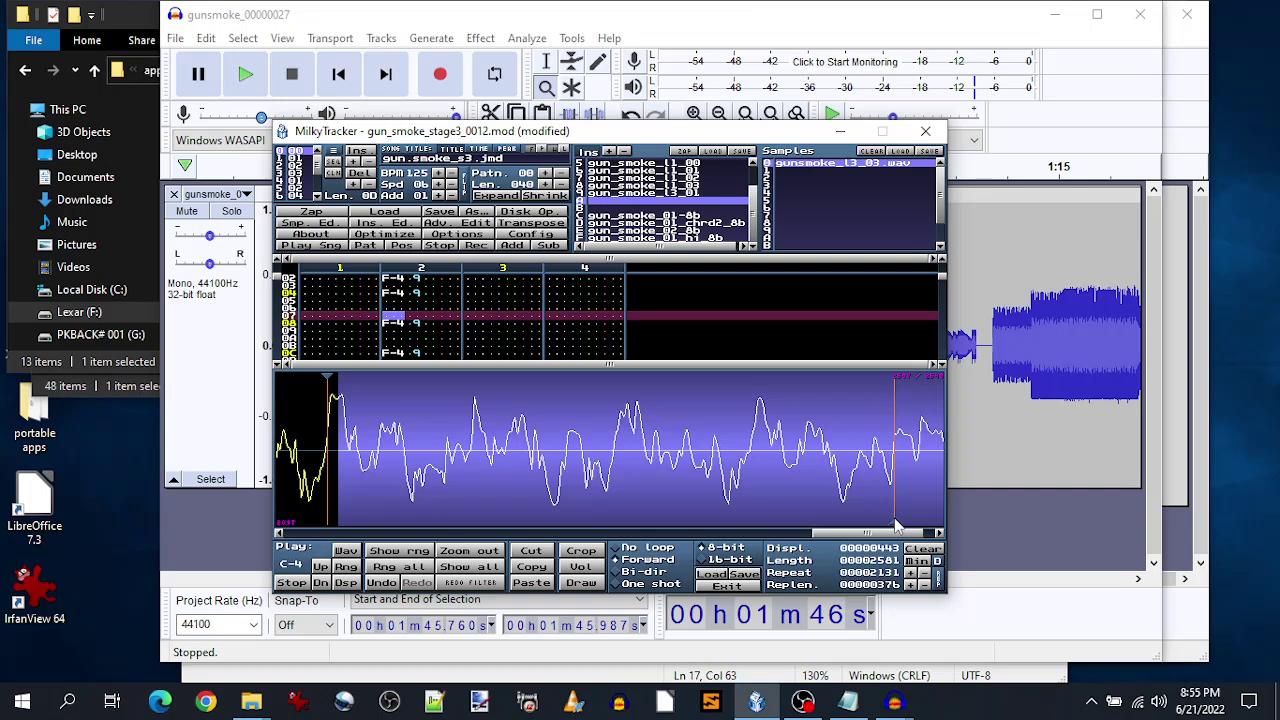
drag(896, 515, 845, 522)
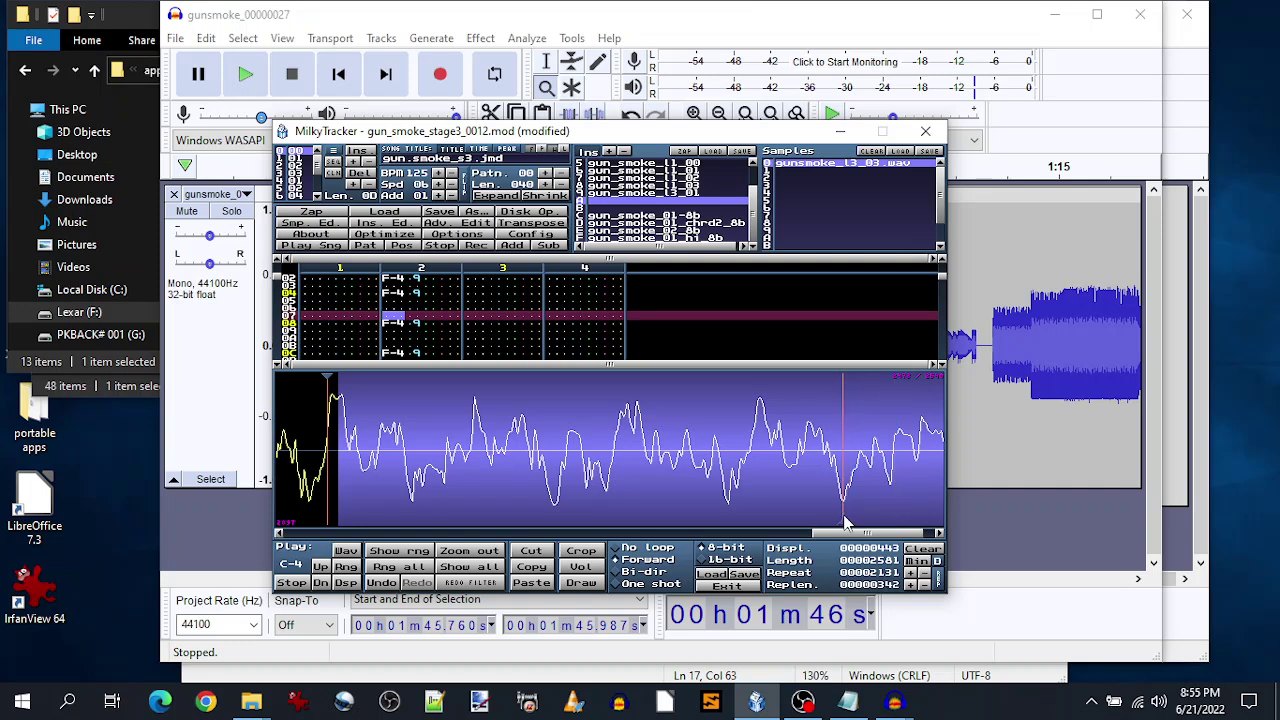
drag(333, 383, 557, 397)
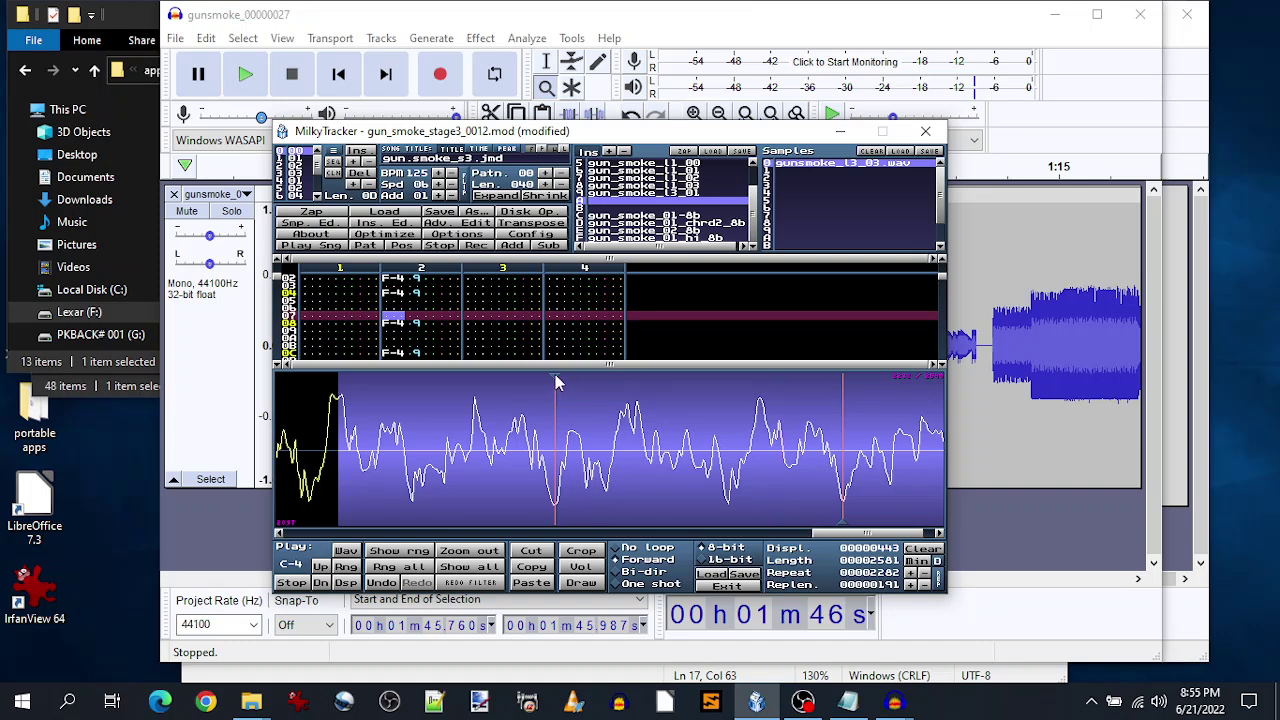
- Try earlier loop starts at 2119 and 2001, keeping the same loop end
mouse_move(557, 383)
mouse_down()
mouse_move(314, 400)
mouse_move(366, 409)
mouse_move(352, 413)
mouse_up()
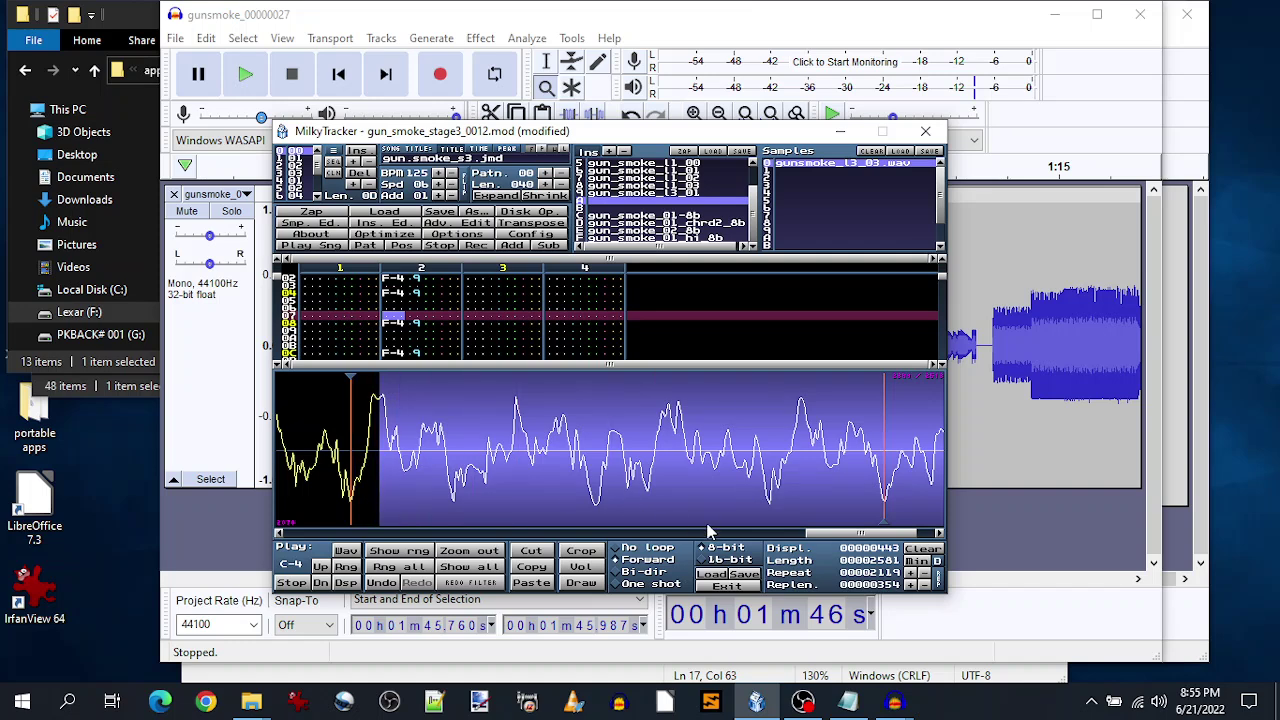
drag(818, 536, 752, 530)
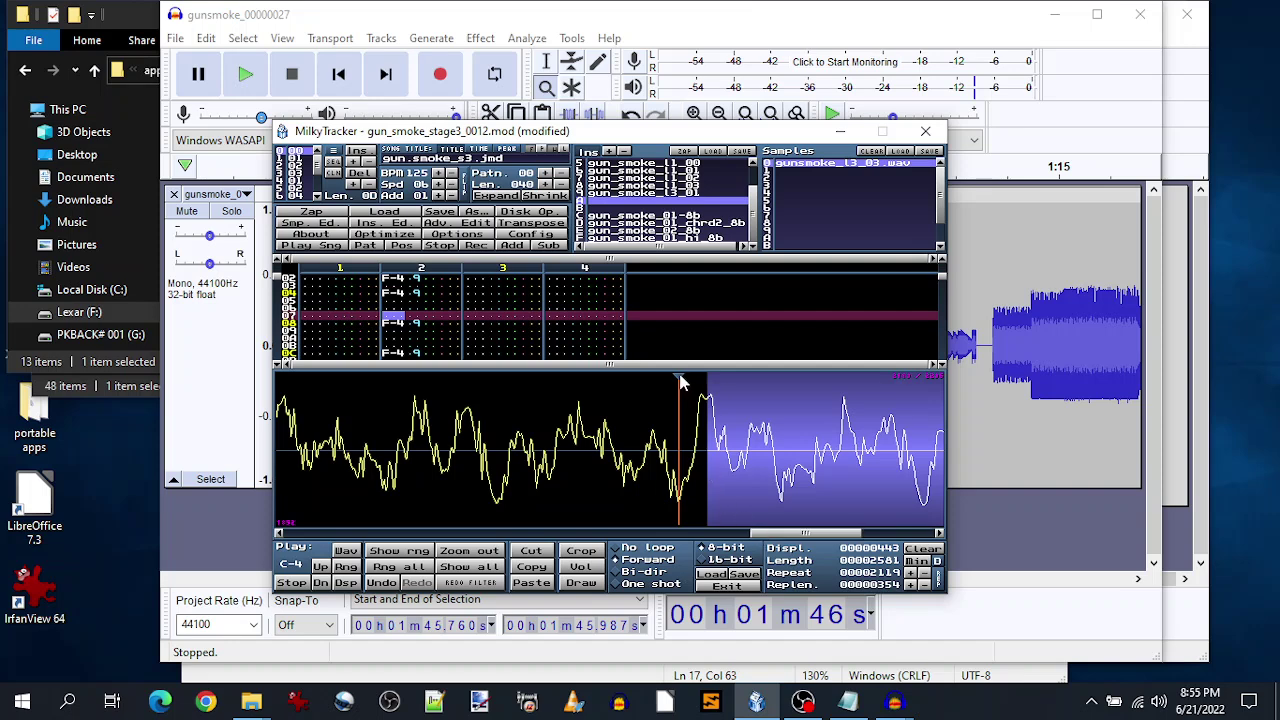
mouse_move(680, 380)
mouse_down()
mouse_move(477, 400)
mouse_move(502, 418)
mouse_up()
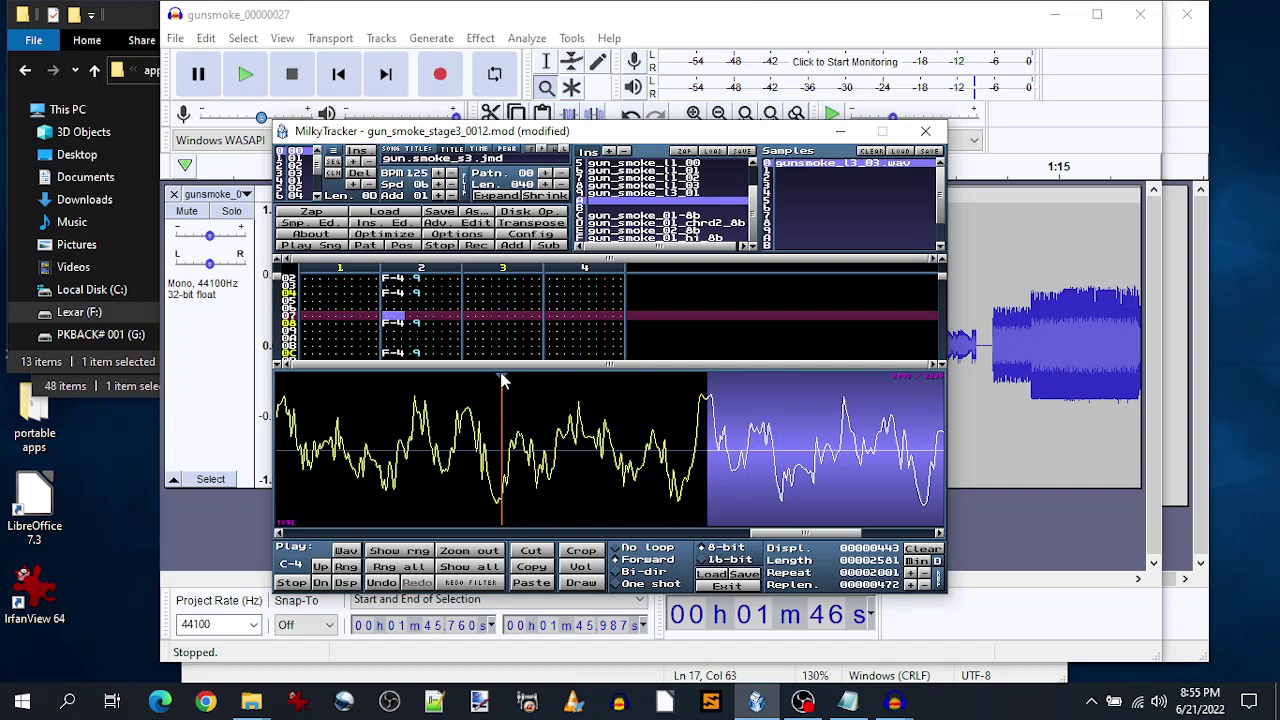
- Move the loop start back to 2282 for a loop length of 191, and close the sample editor
click(787, 412)
mouse_move(797, 413)
mouse_down()
mouse_move(915, 420)
mouse_move(873, 432)
mouse_up()
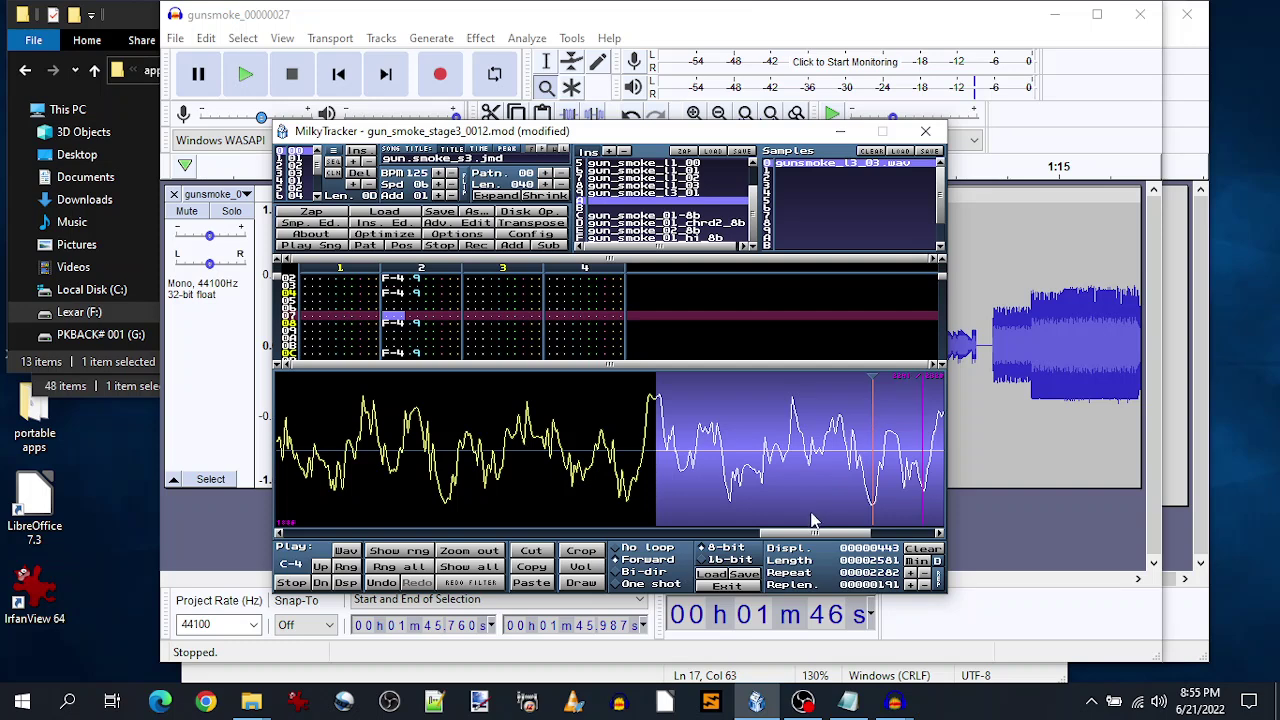
drag(797, 537, 925, 540)
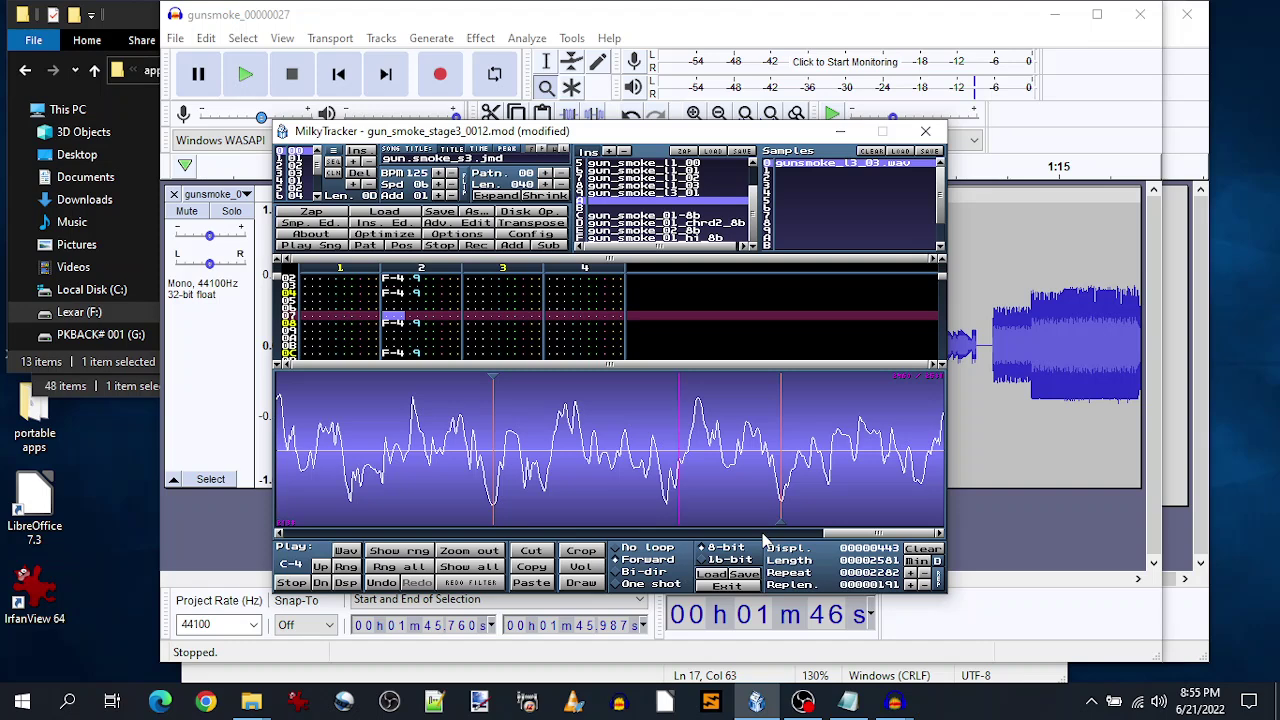
click(729, 585)
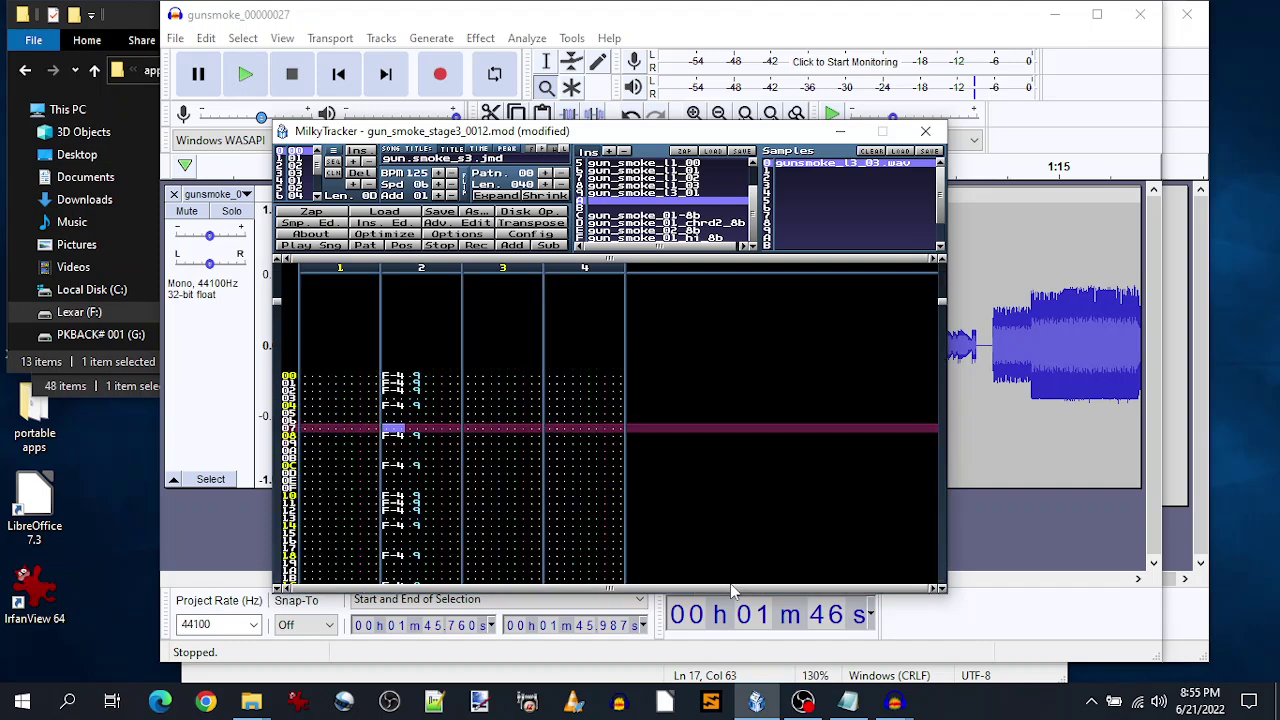
- Play the song into pattern 01 and mute channels 3 and 4
key(Return)
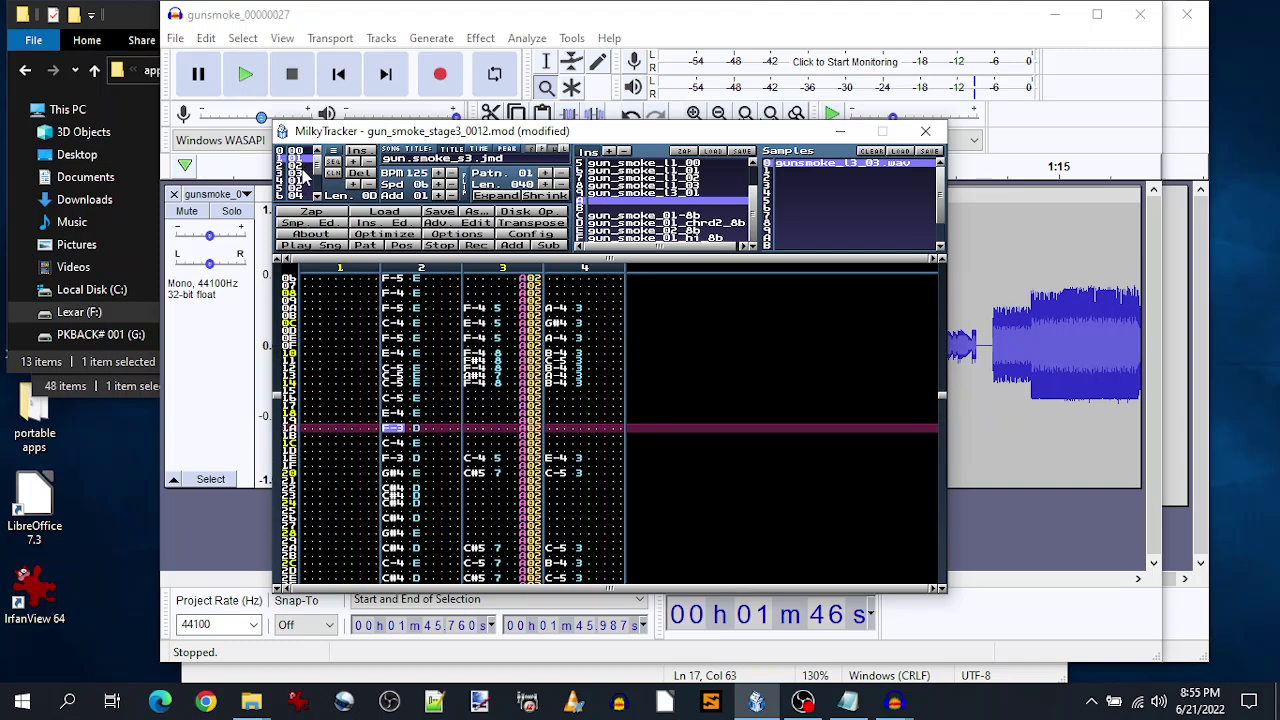
click(530, 268)
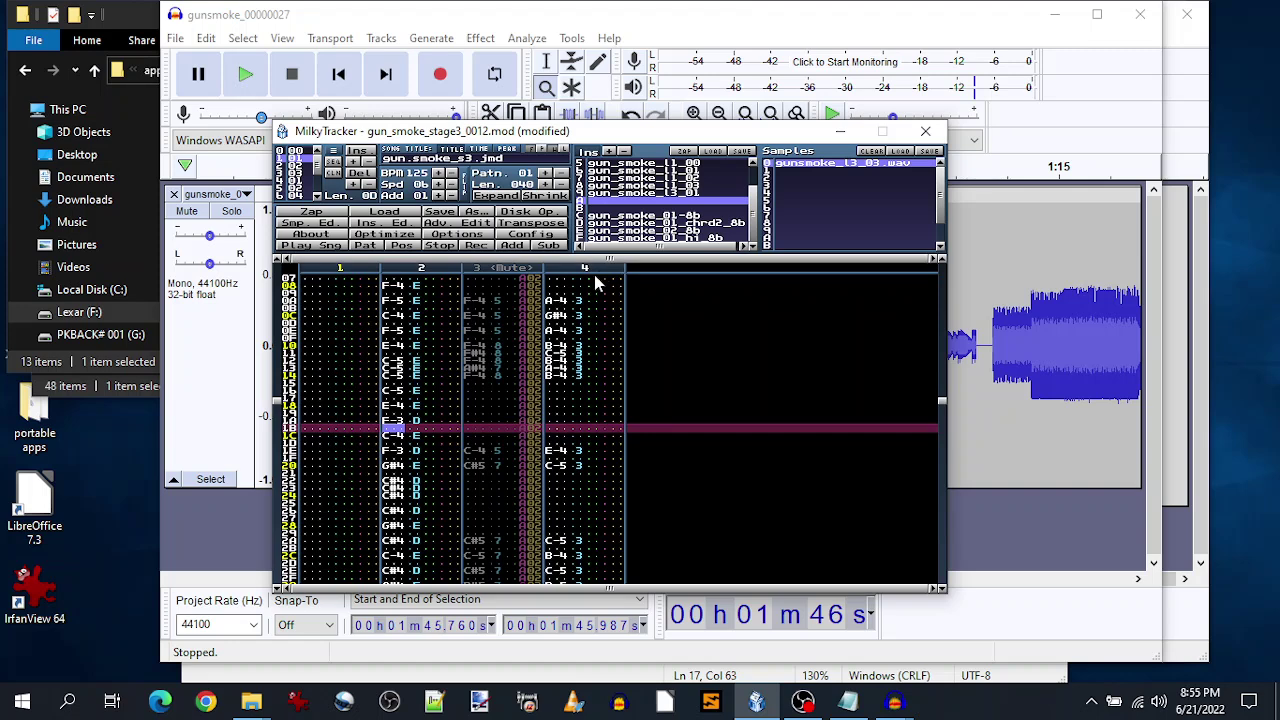
click(594, 268)
- Name instrument A gun_smoke_l3_03
click(612, 207)
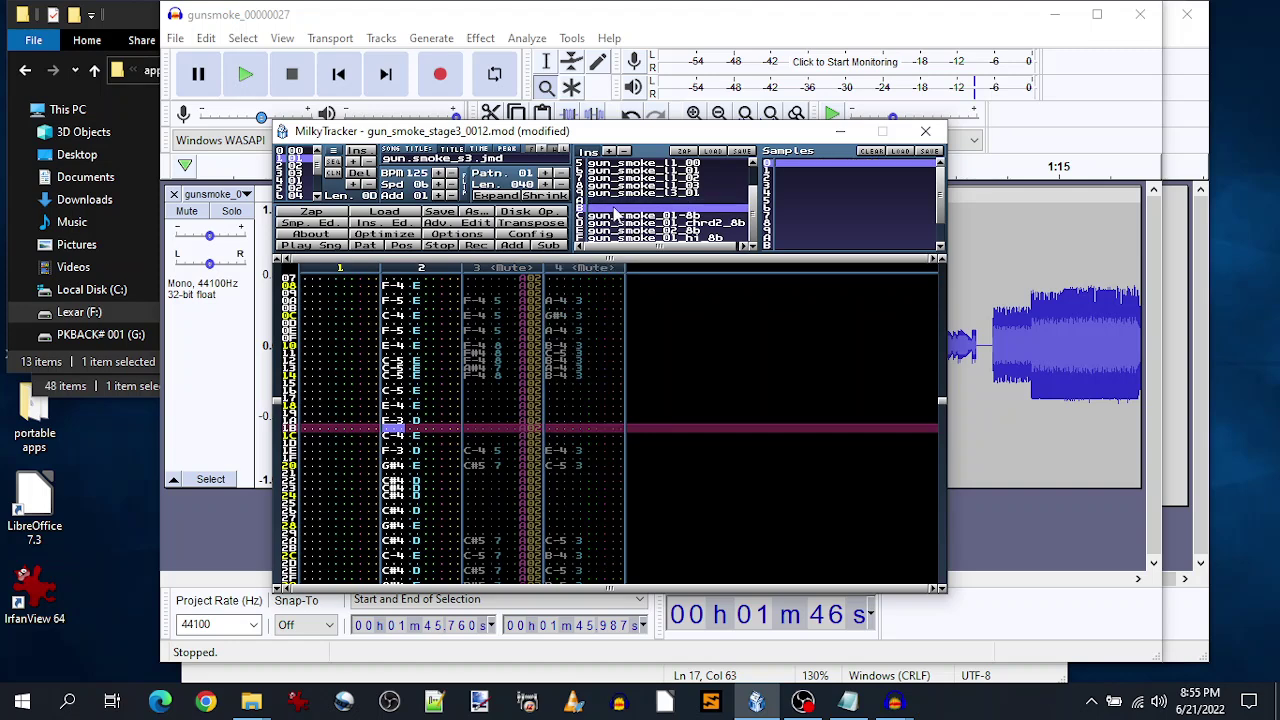
click(602, 201)
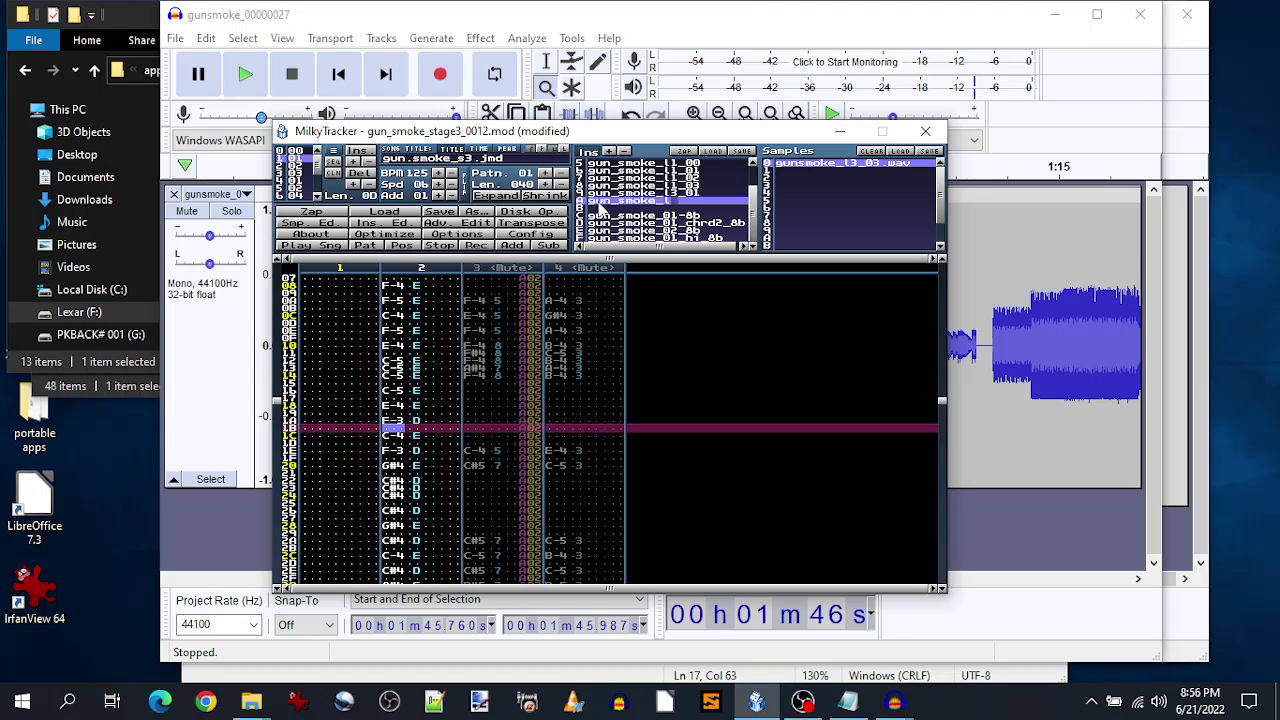
text(_03)
- Load gunsmoke_l3_04.wav from the instruments folder as a sample into the empty instrument slot B
click(652, 209)
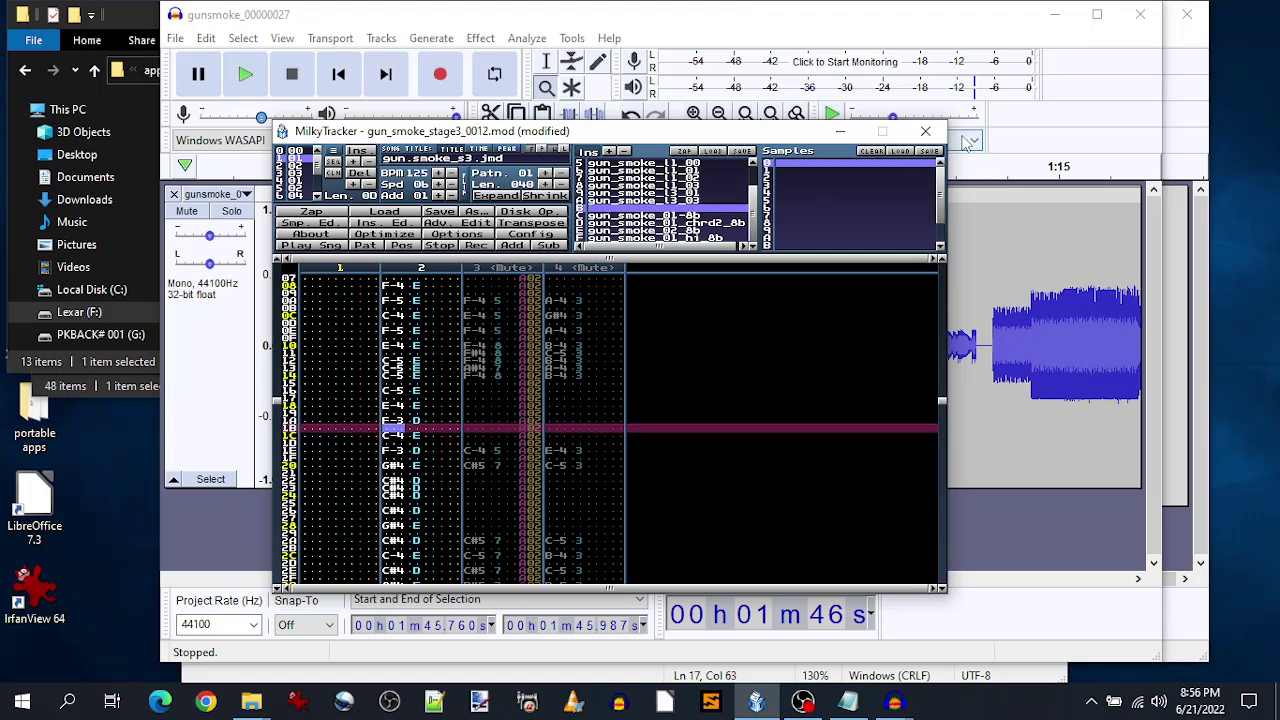
click(901, 151)
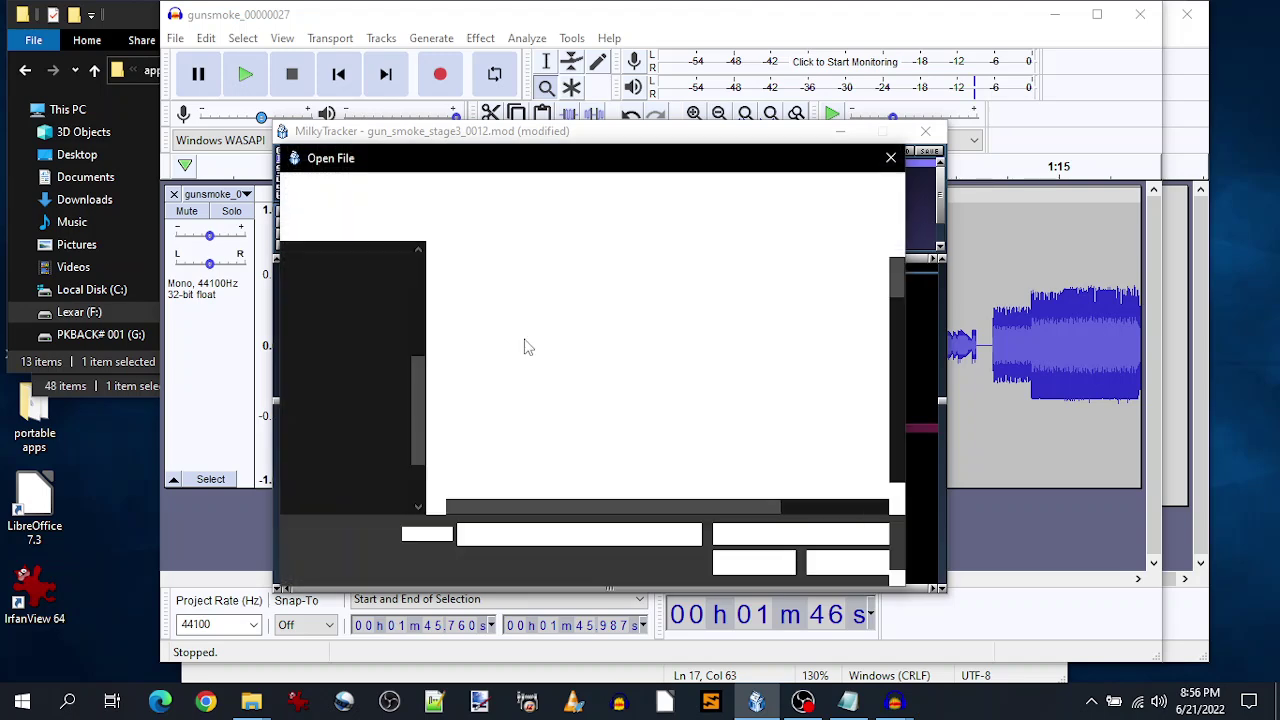
drag(895, 380, 895, 269)
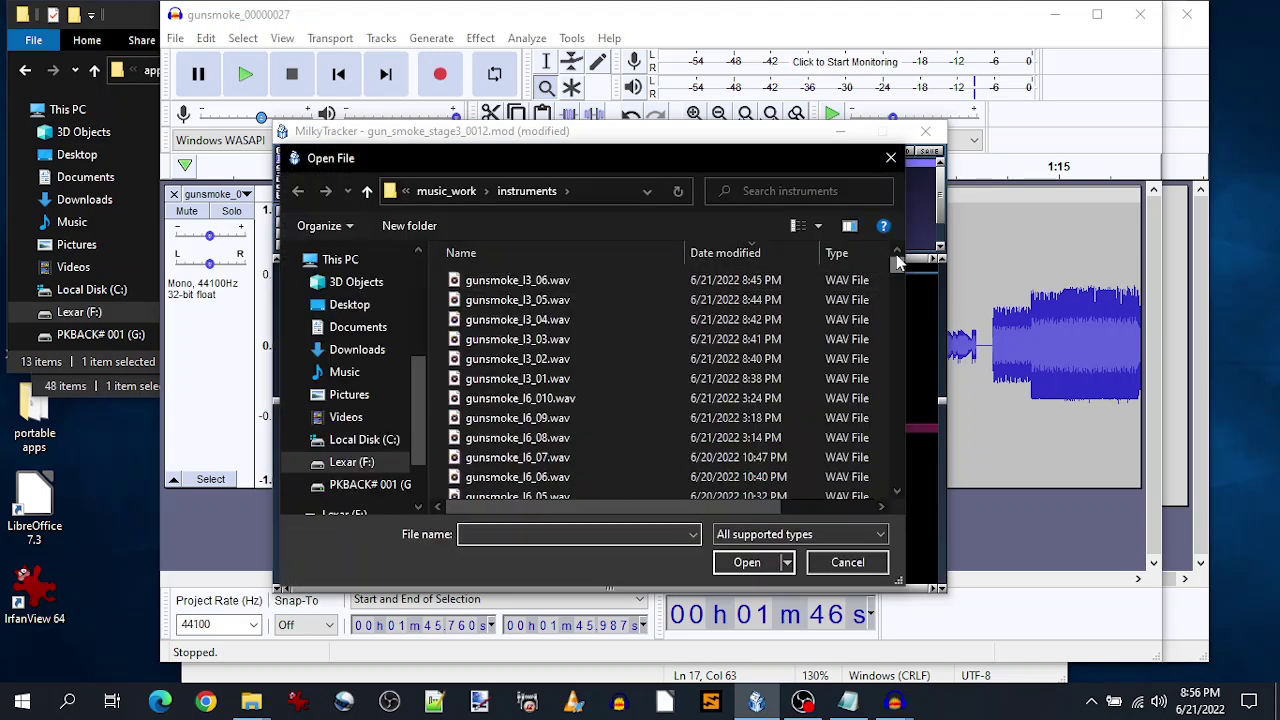
click(540, 319)
click(745, 563)
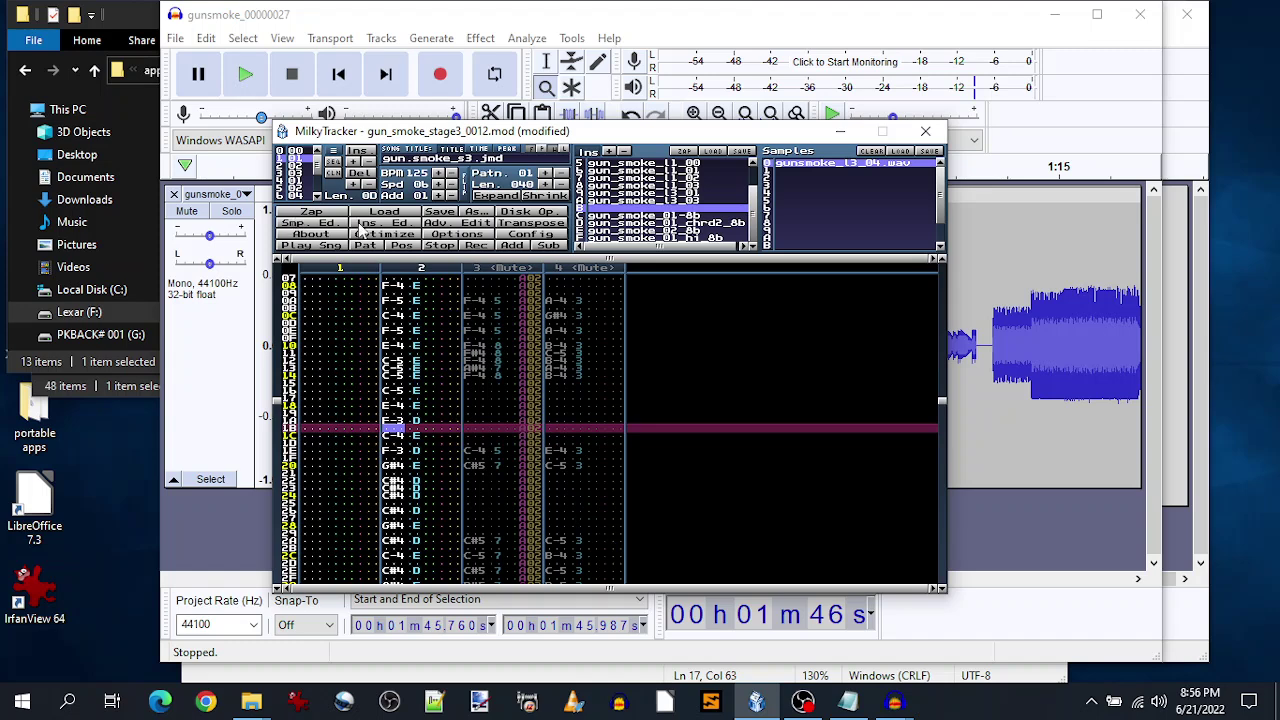
- Boost the volume of the loaded gunsmoke_l3_04 sample to 300 percent in the sample editor
click(361, 227)
right_click(366, 416)
mouse_move(415, 530)
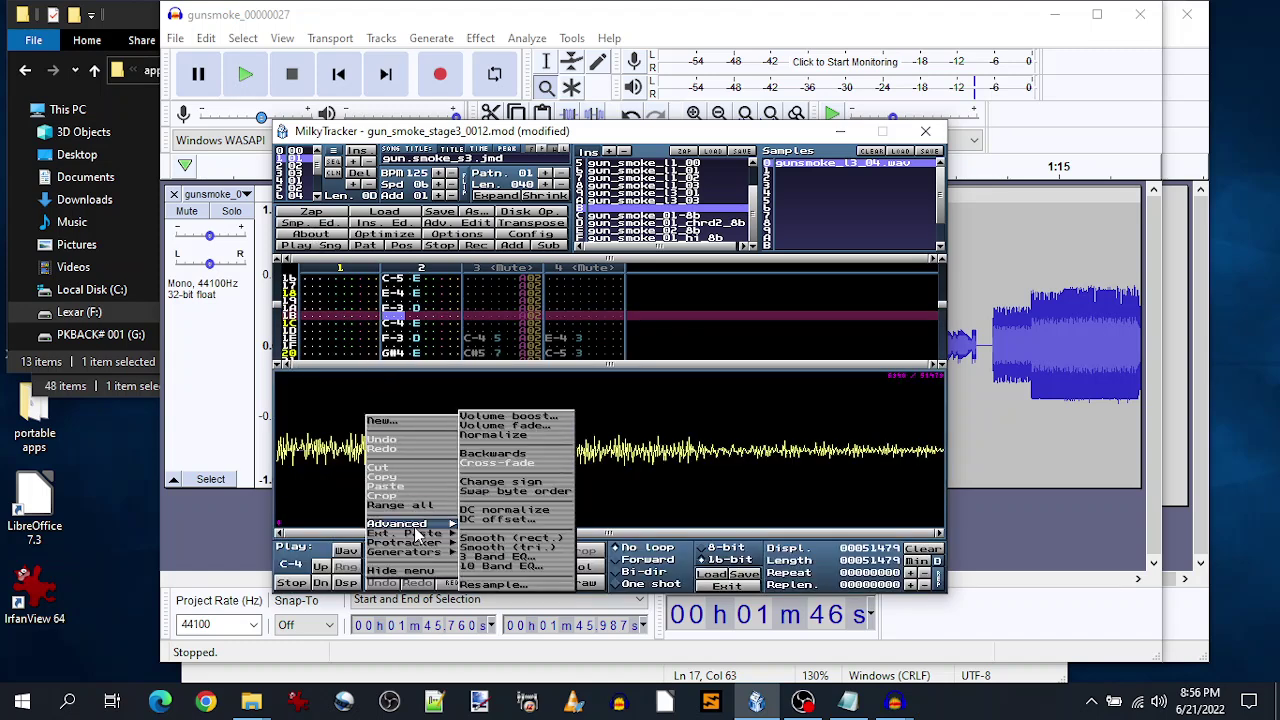
click(508, 416)
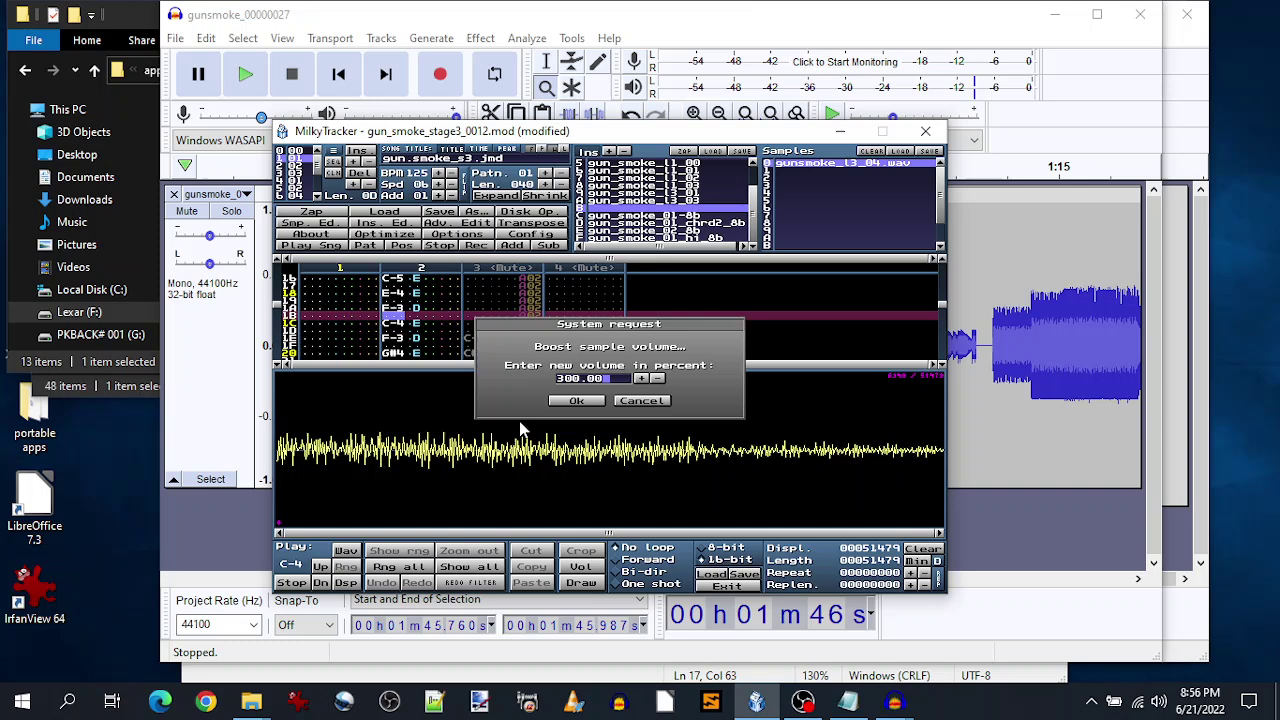
click(574, 401)
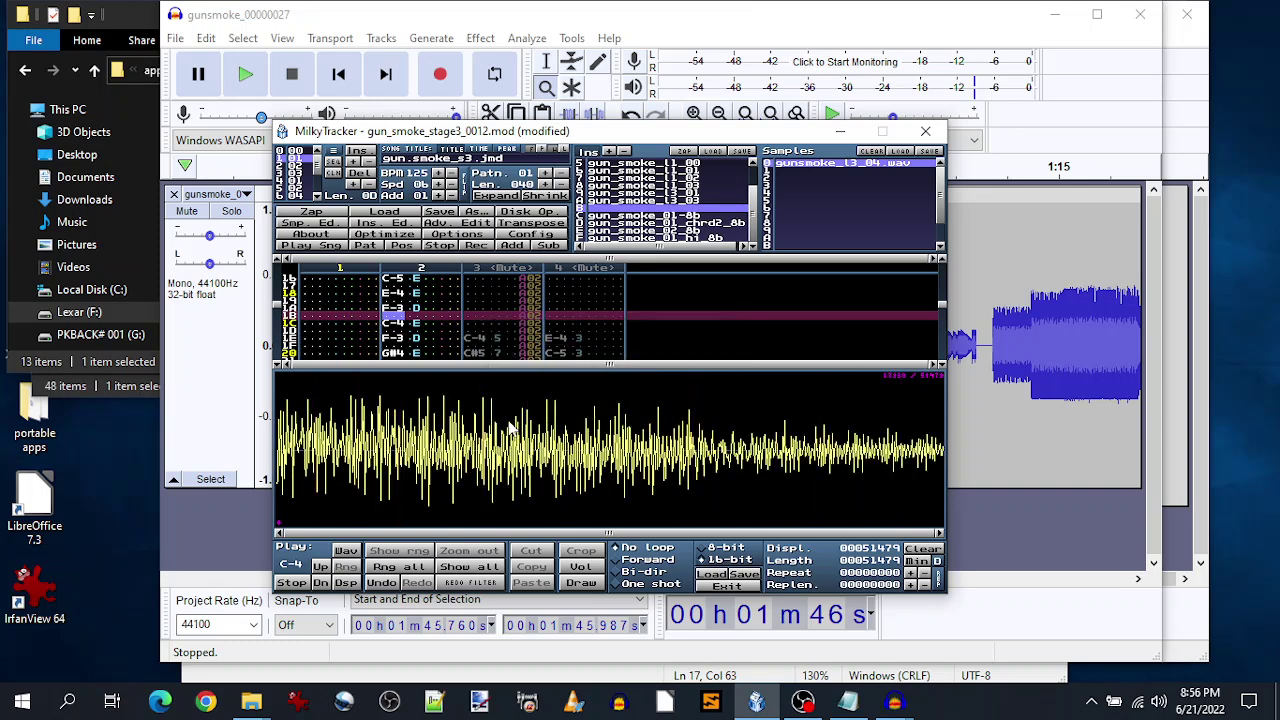
- Set the instrument's fine tune to 0 and lower its relative note to C-6 (+24)
right_click(351, 406)
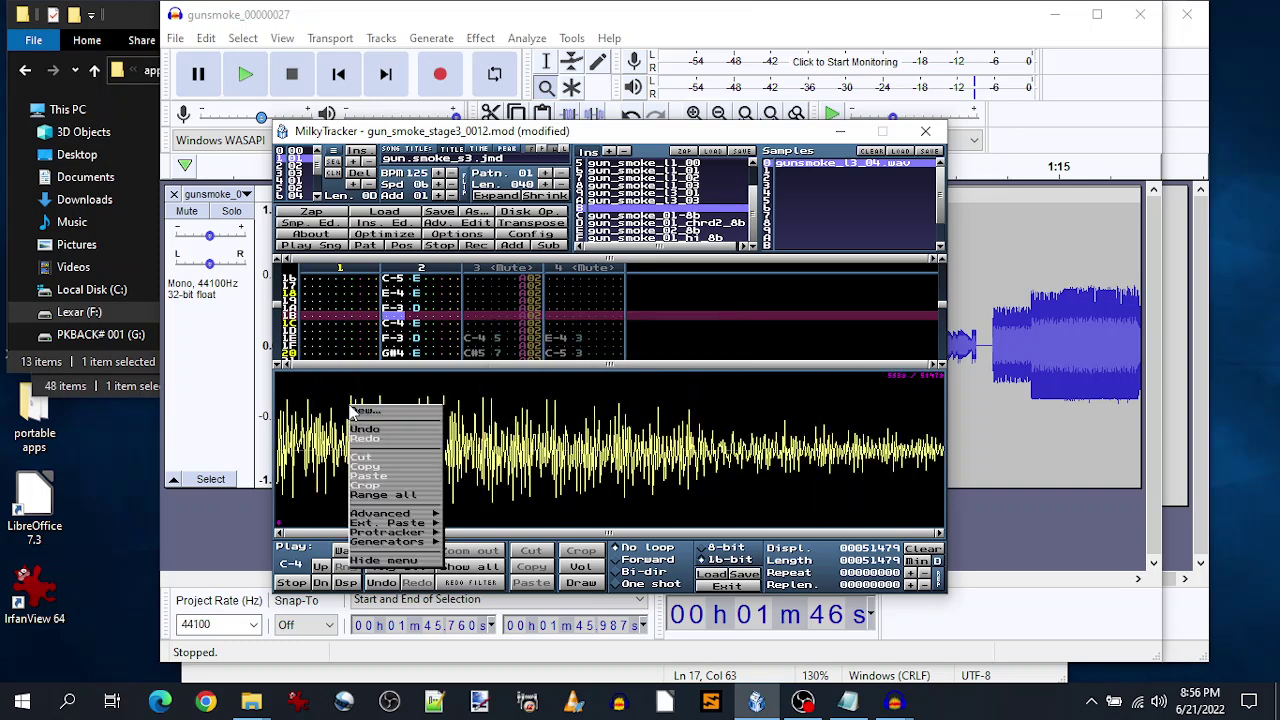
click(365, 226)
click(365, 226)
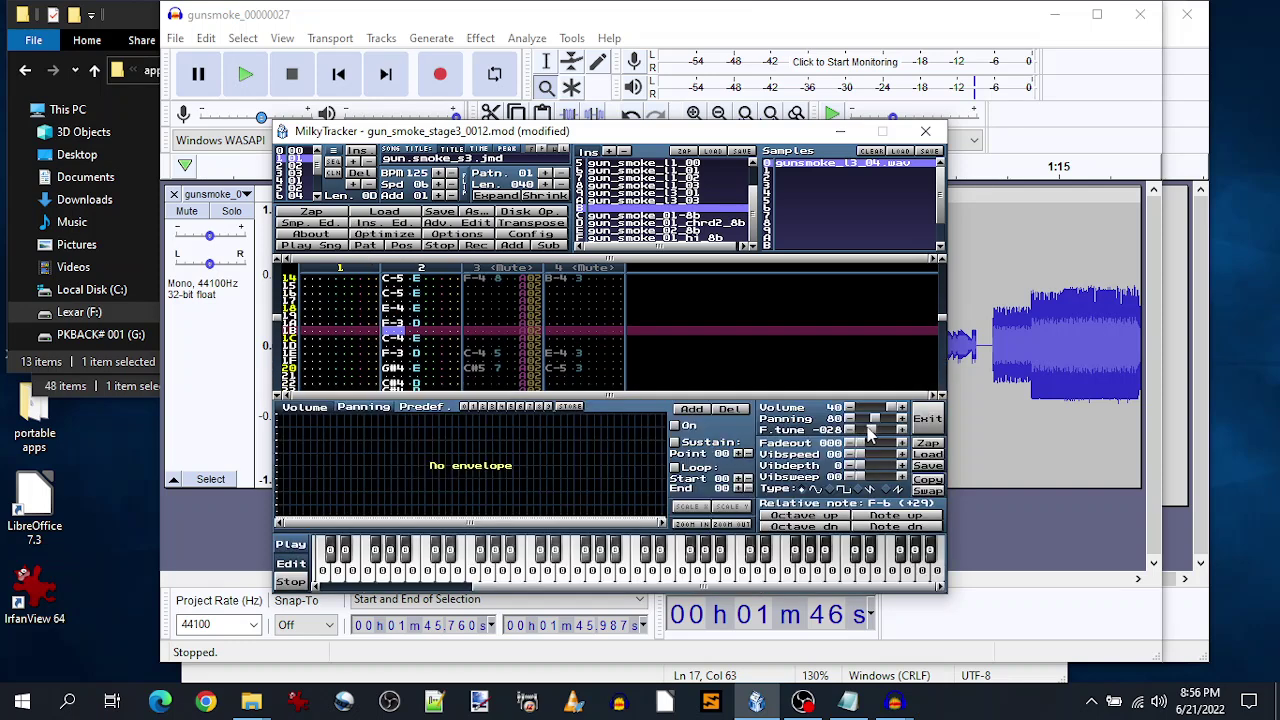
drag(868, 431, 876, 426)
click(902, 430)
click(902, 430)
click(902, 431)
click(868, 530)
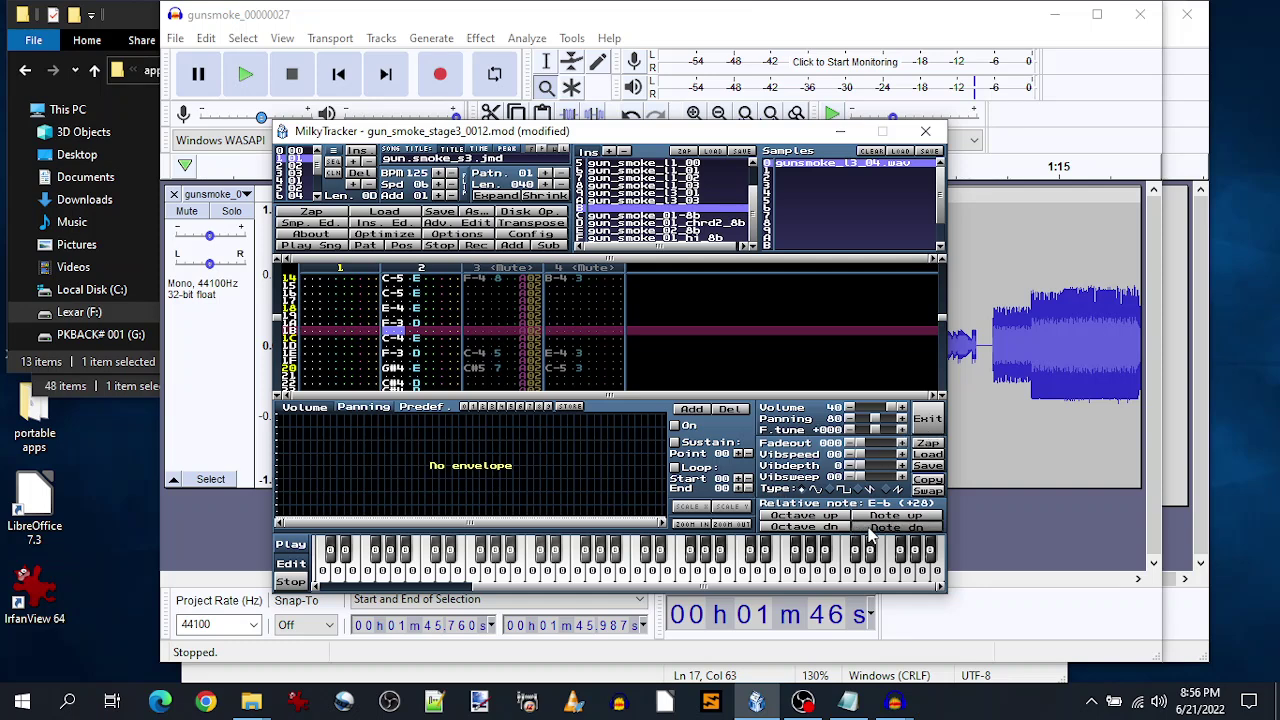
click(868, 530)
- Audition the retuned instrument across several notes of the octave to check its pitch
key(z)
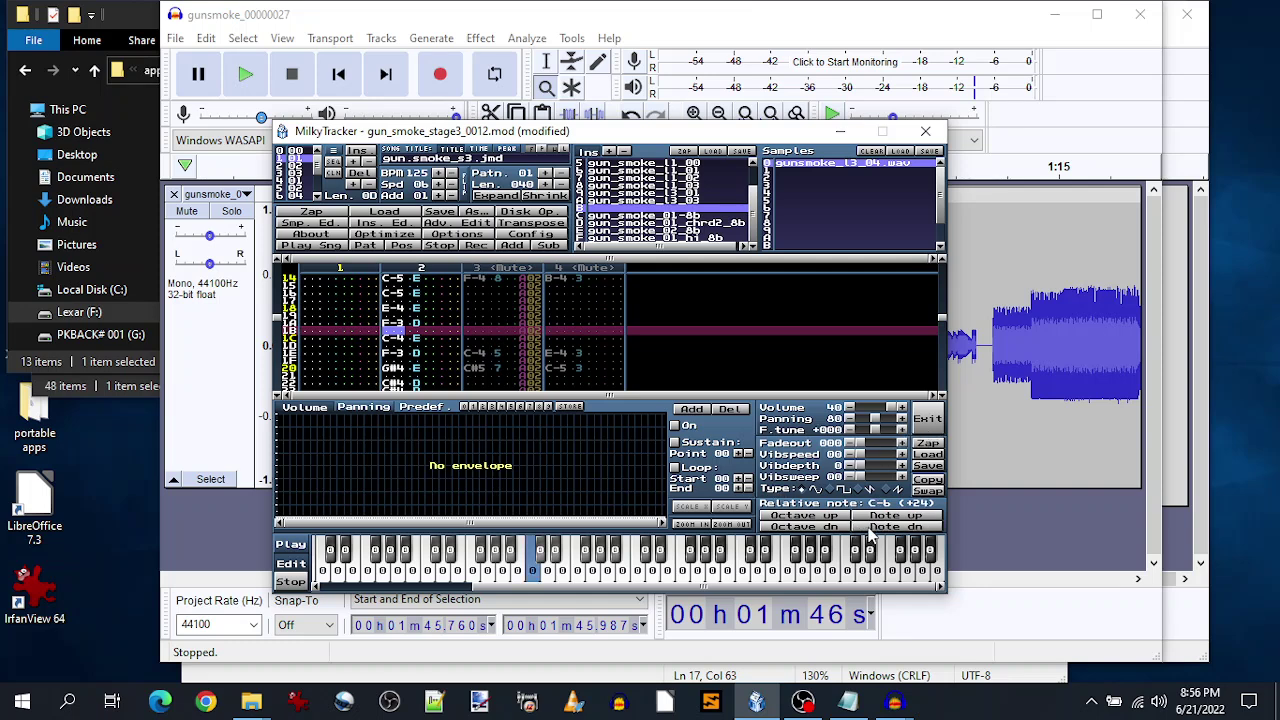
key(v)
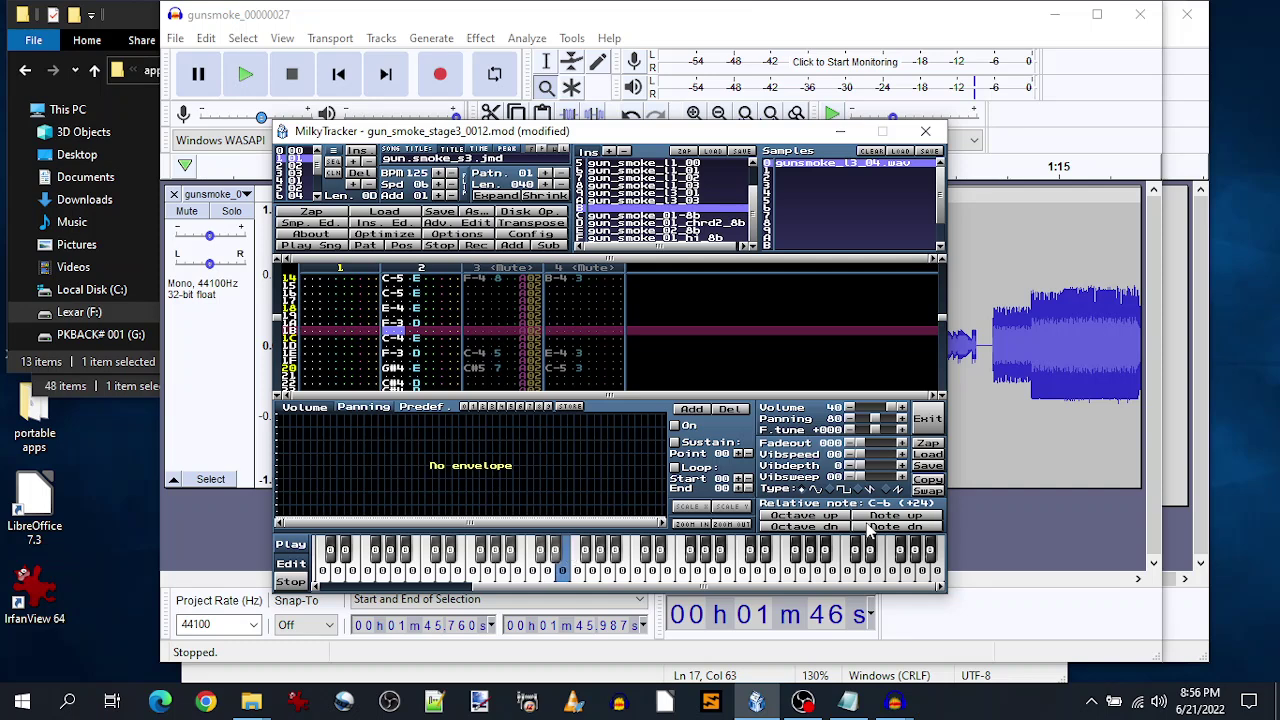
key(c)
key(b)
key(n)
key(b)
key(v)
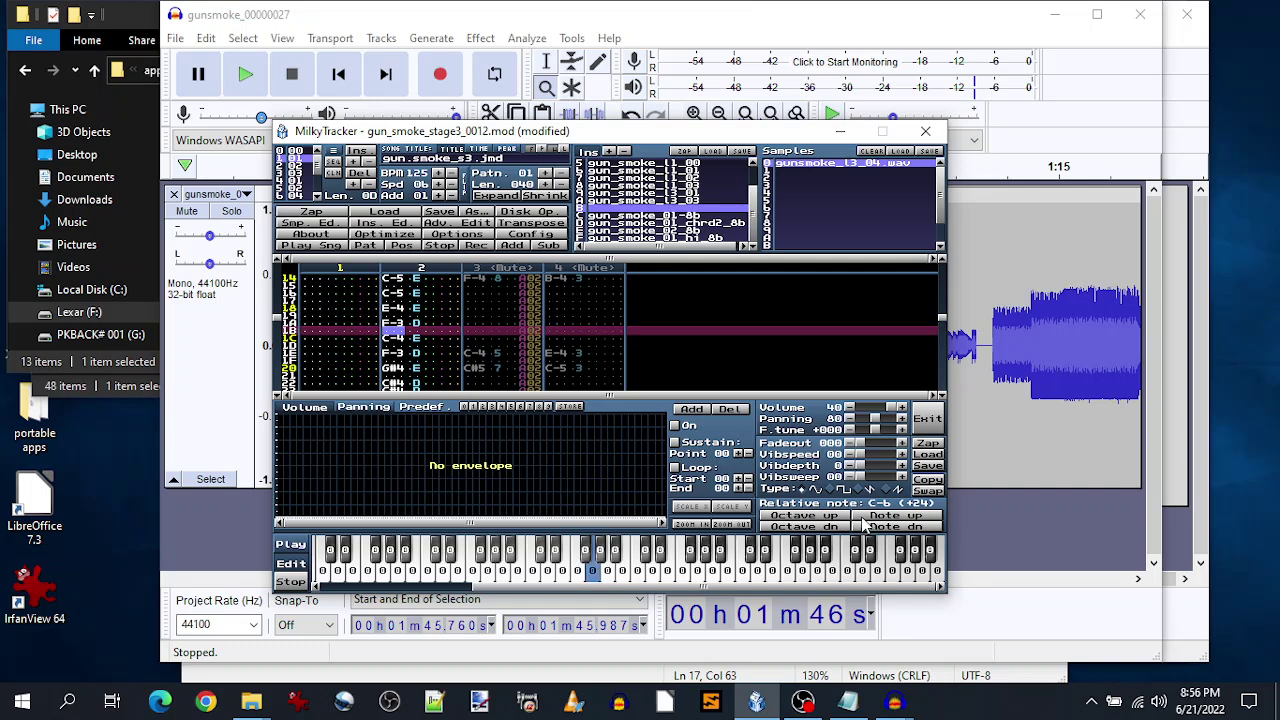
- Resample the sample to relative note 0 at 8363 Hz with Precise Sinc interpolation, and audition it
click(310, 225)
right_click(378, 424)
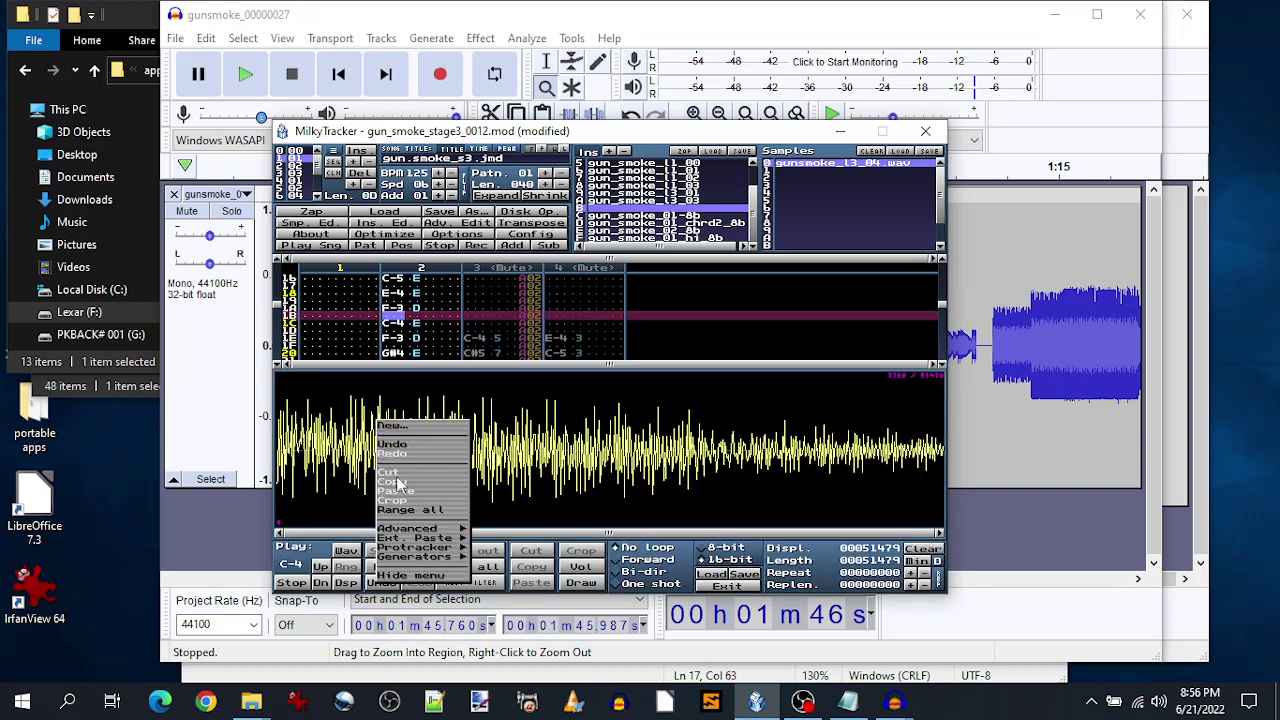
mouse_move(420, 541)
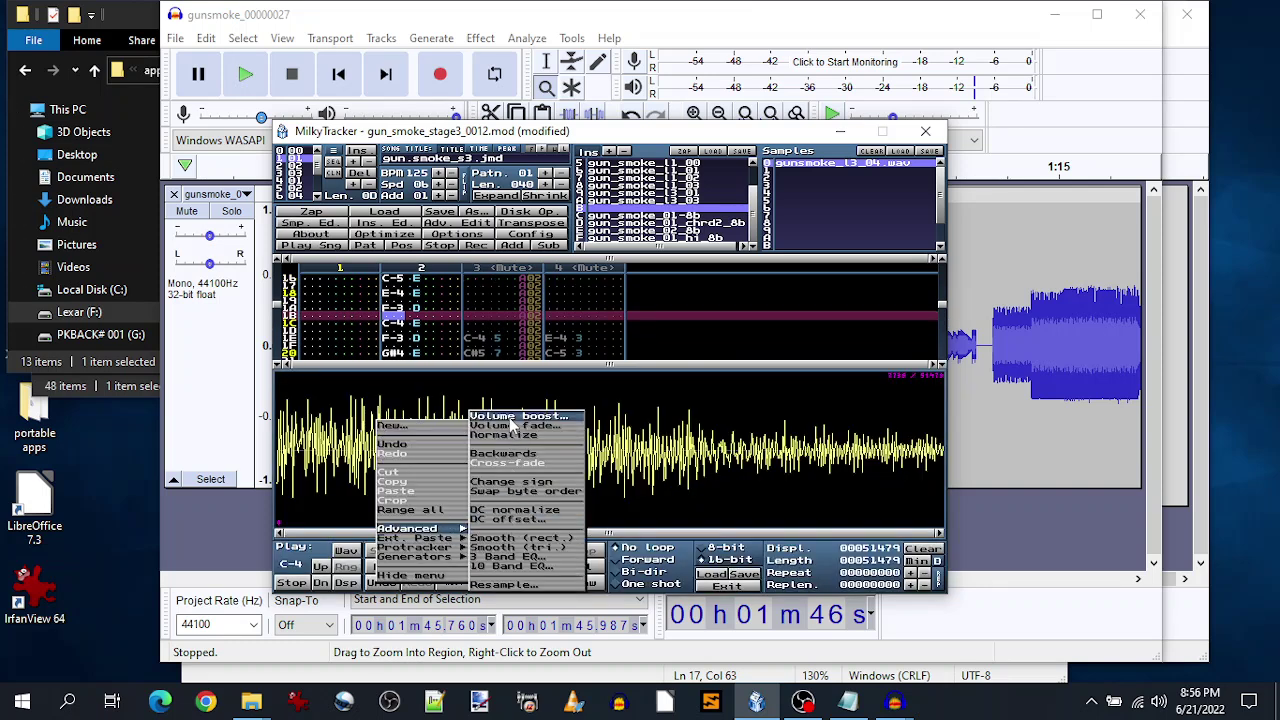
click(505, 586)
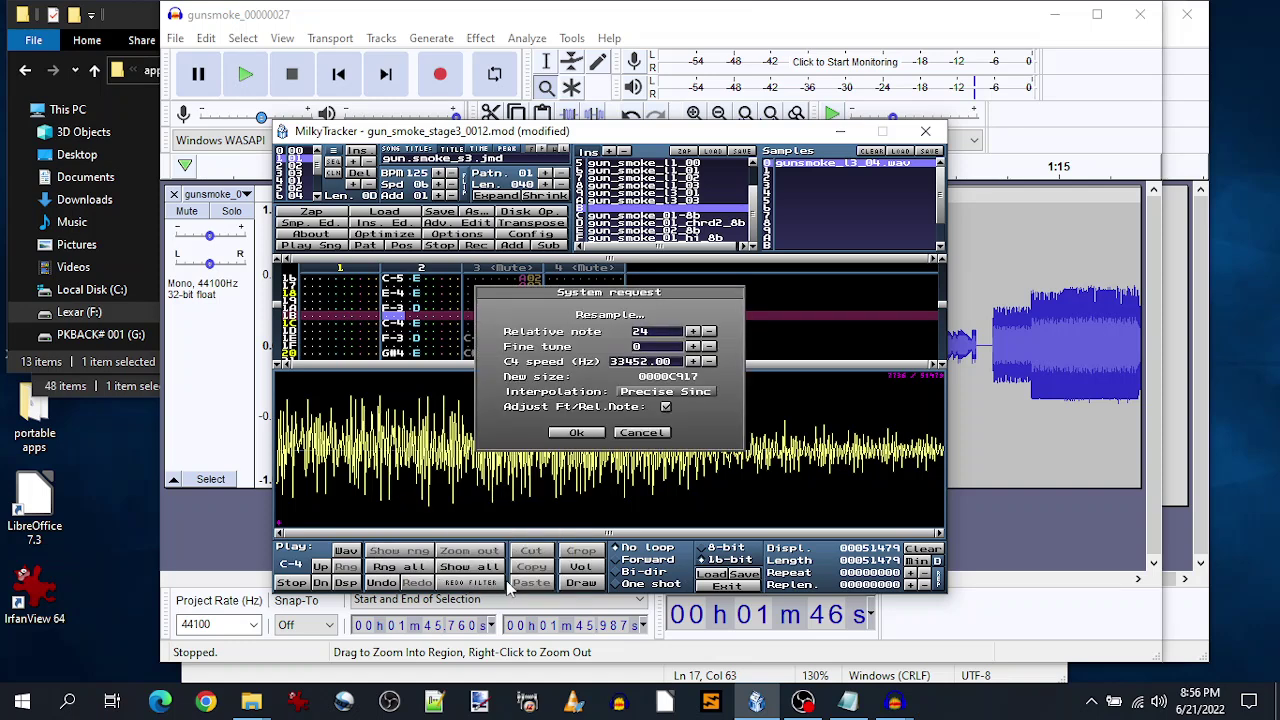
key(Return)
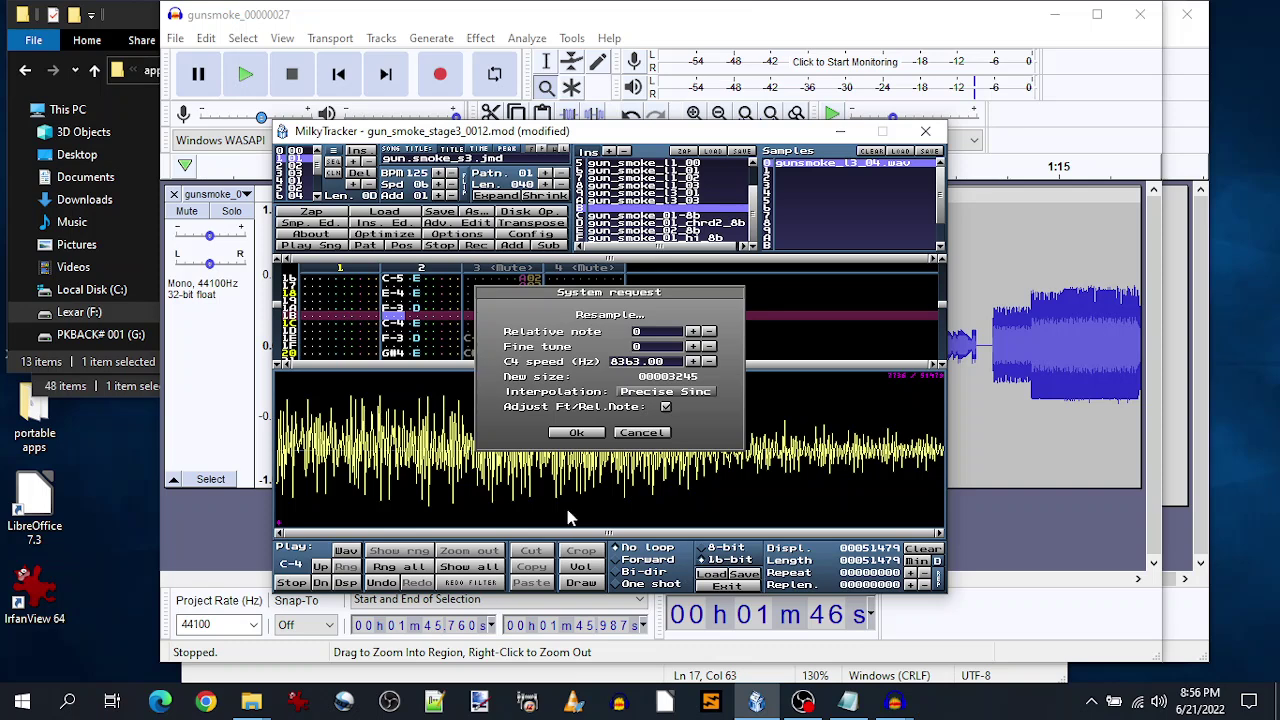
click(576, 433)
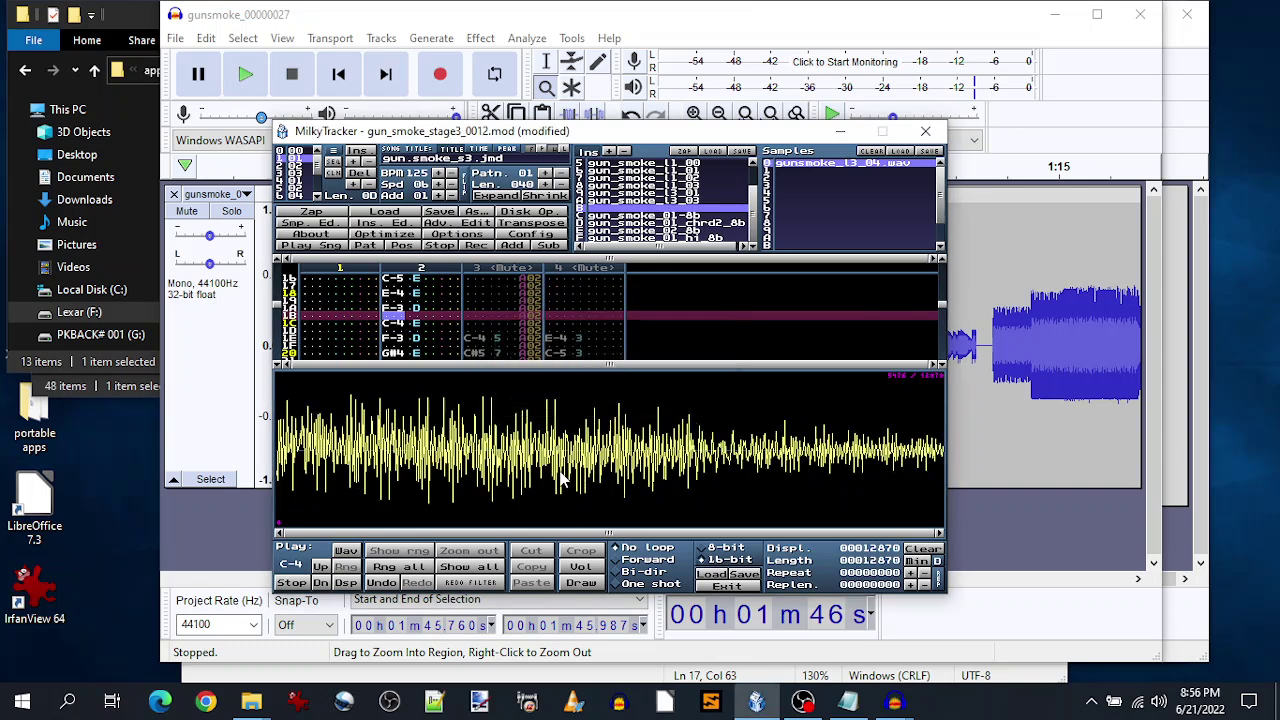
key(z)
- Convert the sample data to 8-bit and turn on forward looping
click(712, 549)
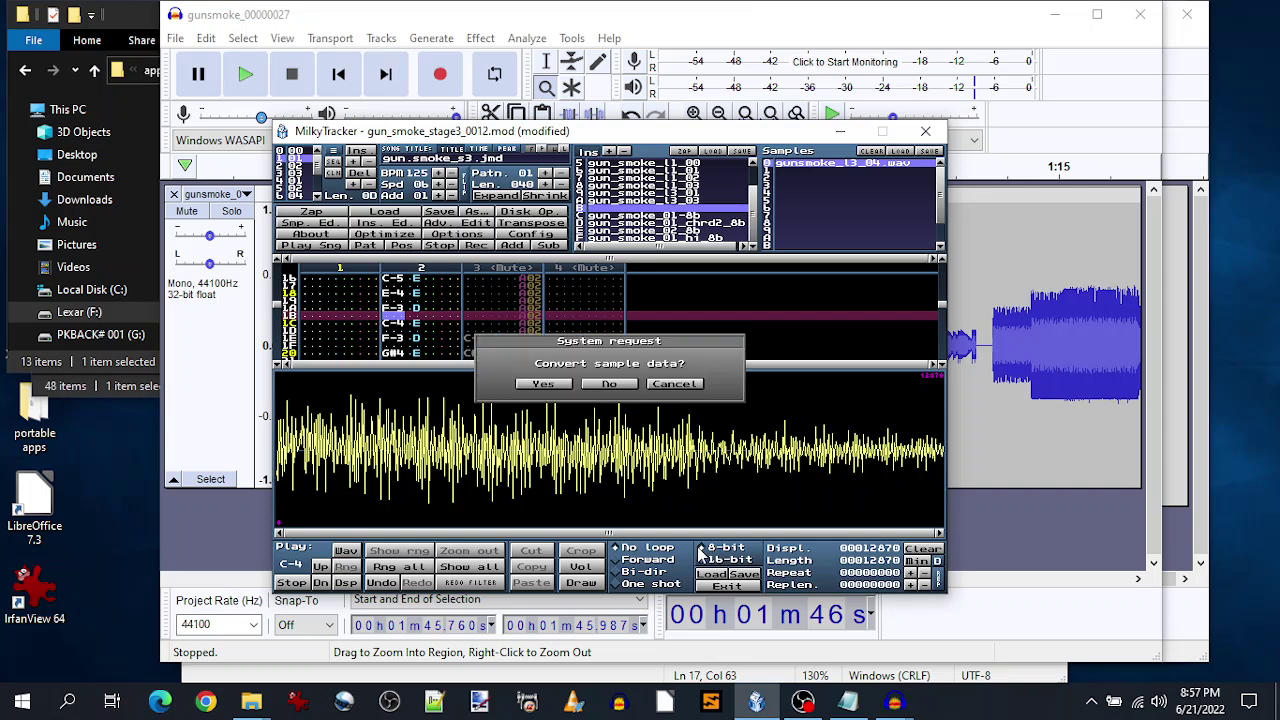
click(537, 386)
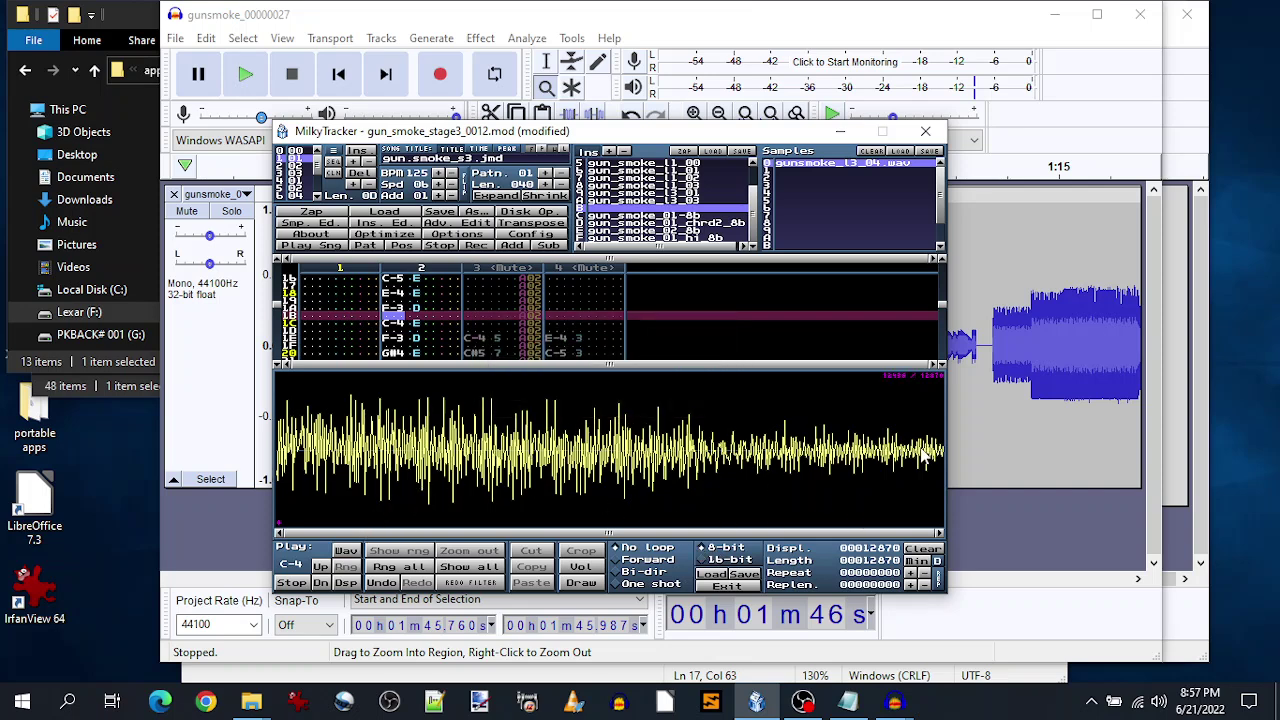
click(616, 559)
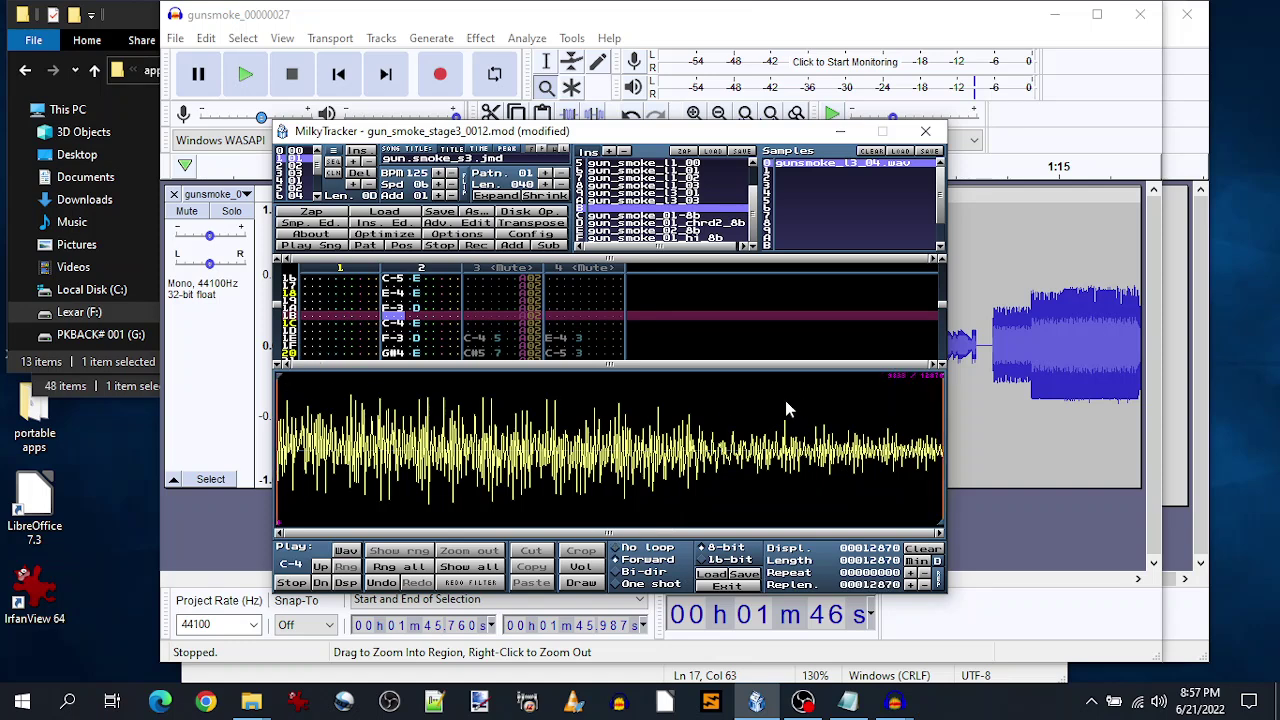
- Place the loop near the sample's end, starting at 11574 with a length of 224
drag(283, 381, 927, 395)
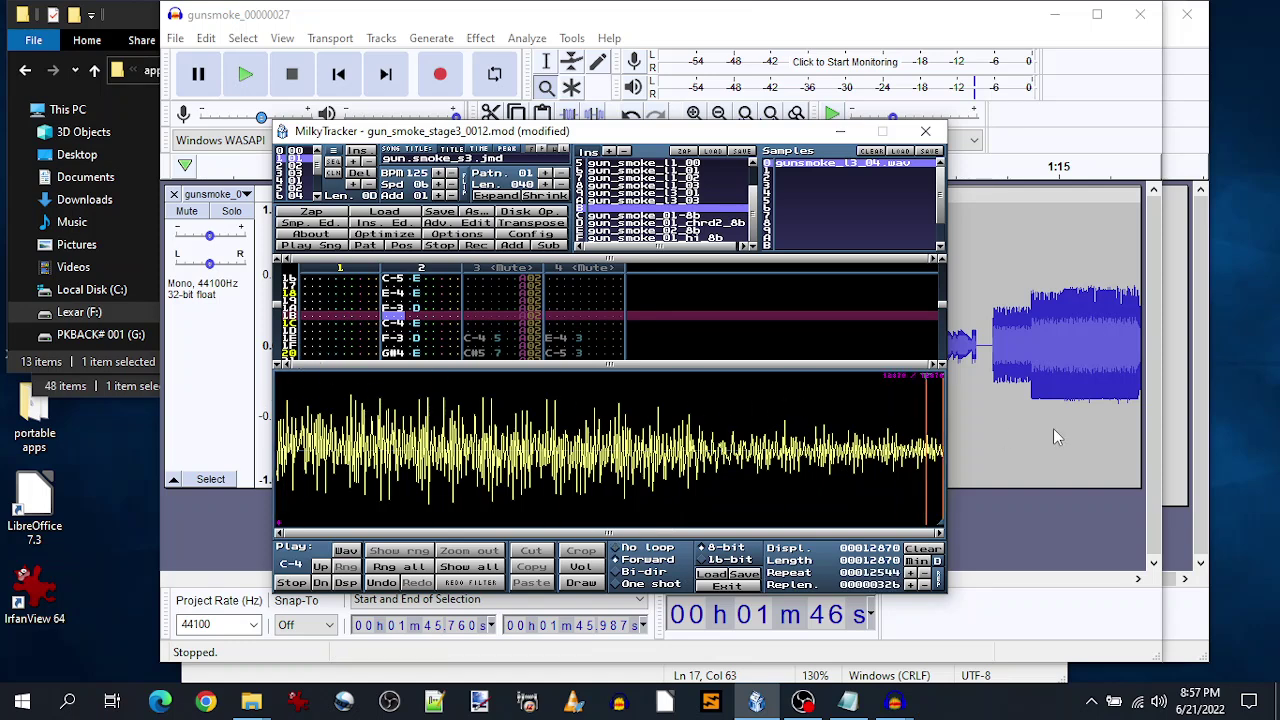
mouse_move(1053, 436)
mouse_down()
mouse_move(851, 434)
mouse_move(986, 448)
mouse_up()
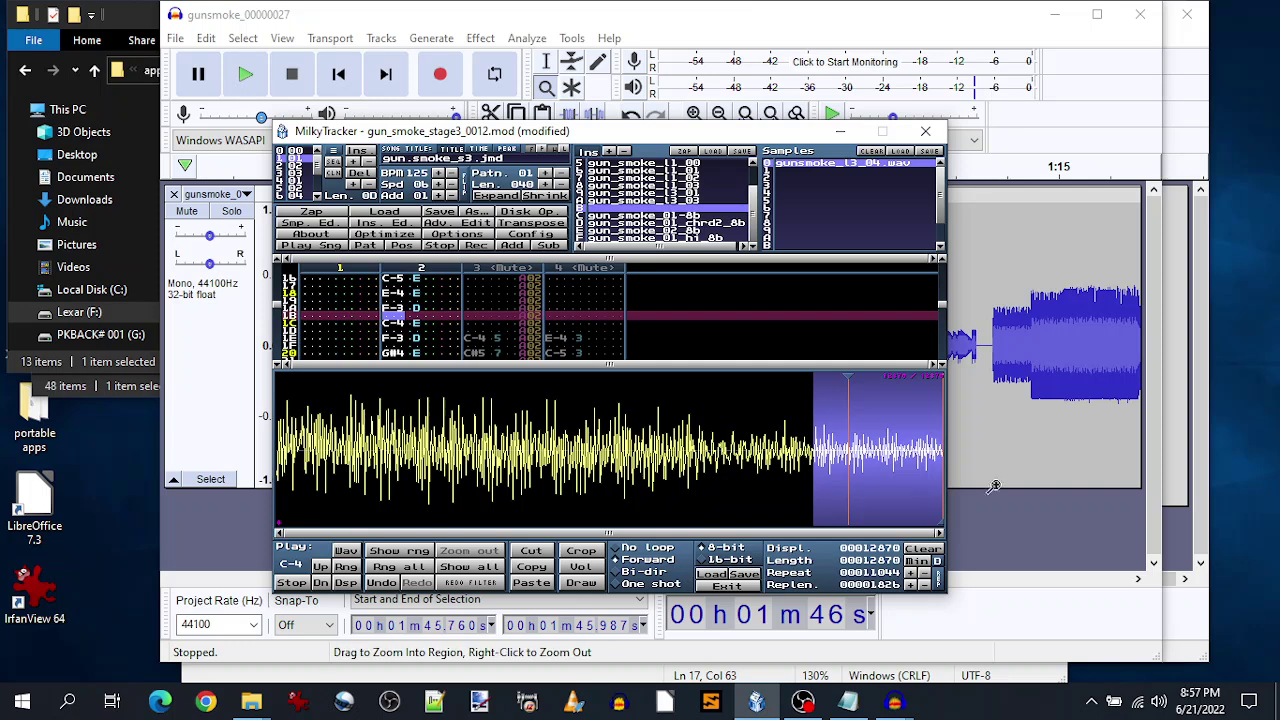
click(424, 552)
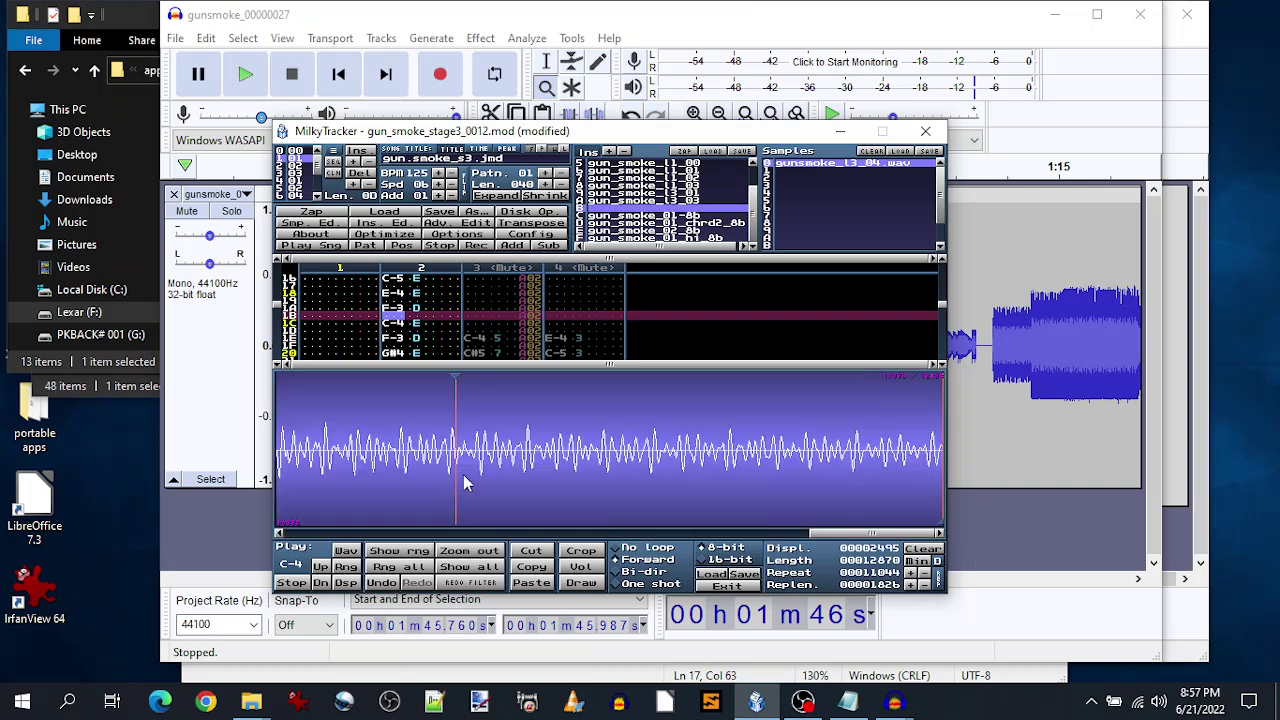
drag(938, 527, 658, 517)
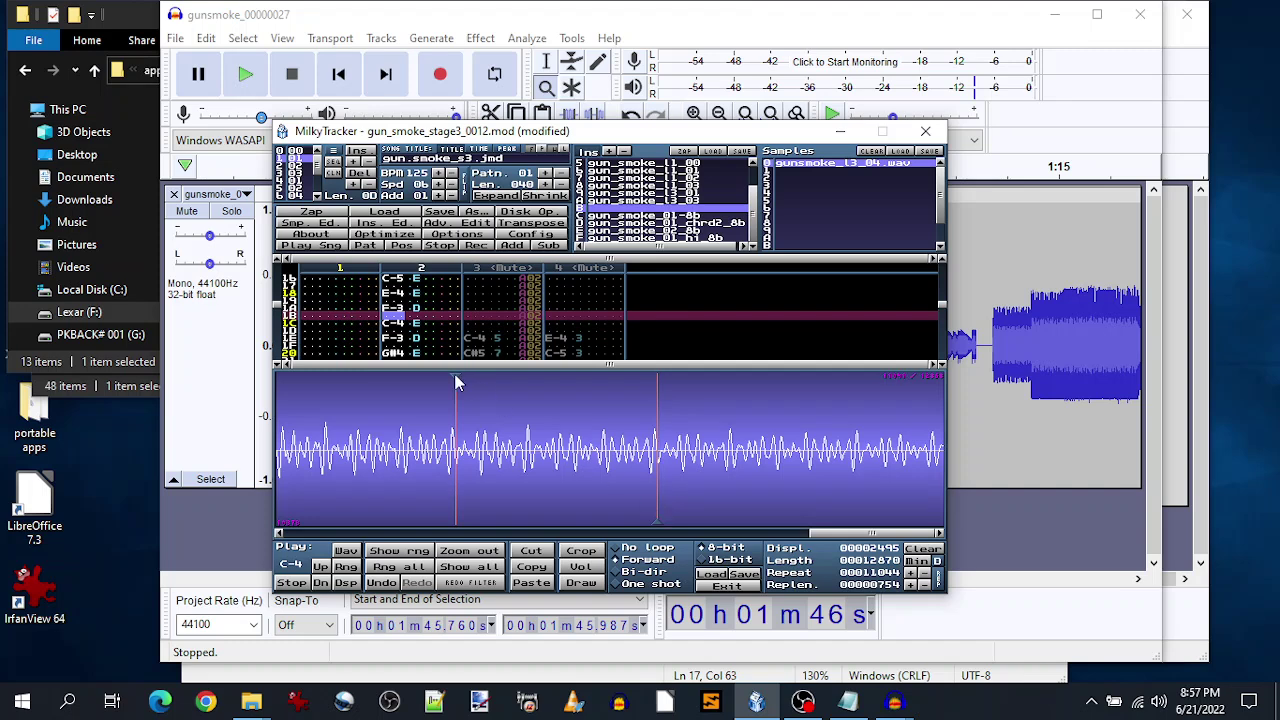
drag(457, 377, 569, 381)
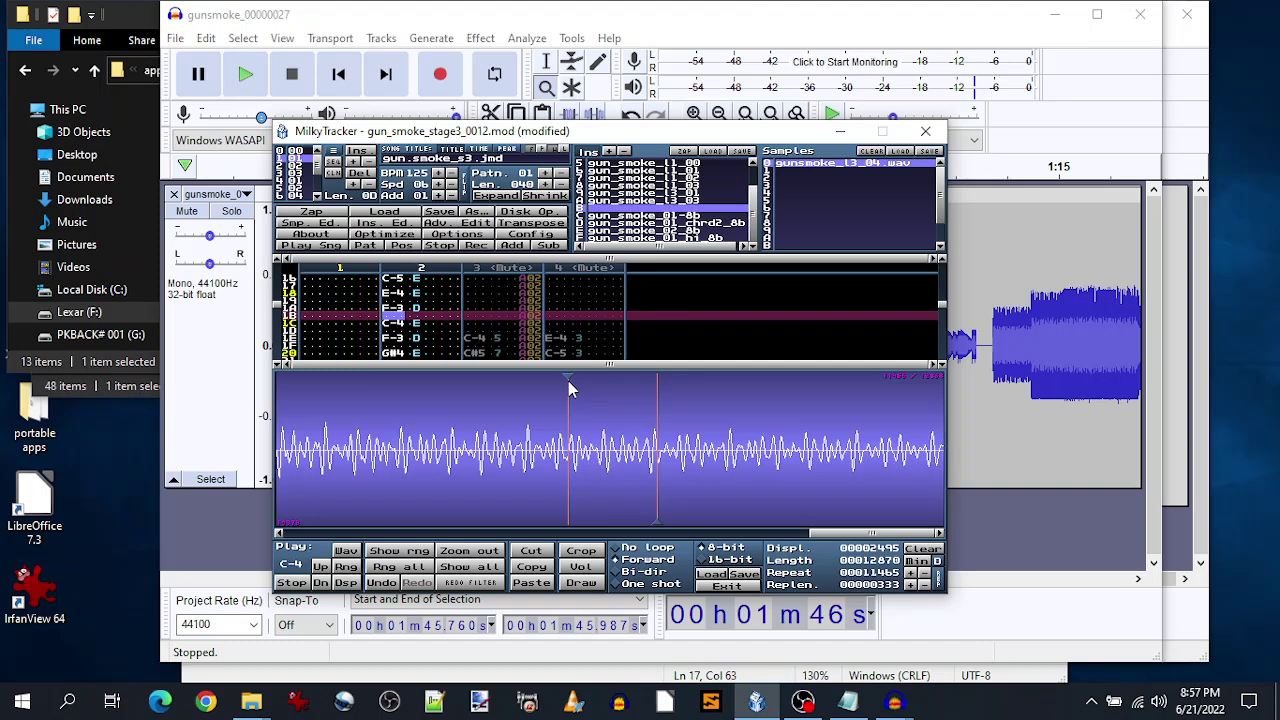
drag(568, 382, 598, 382)
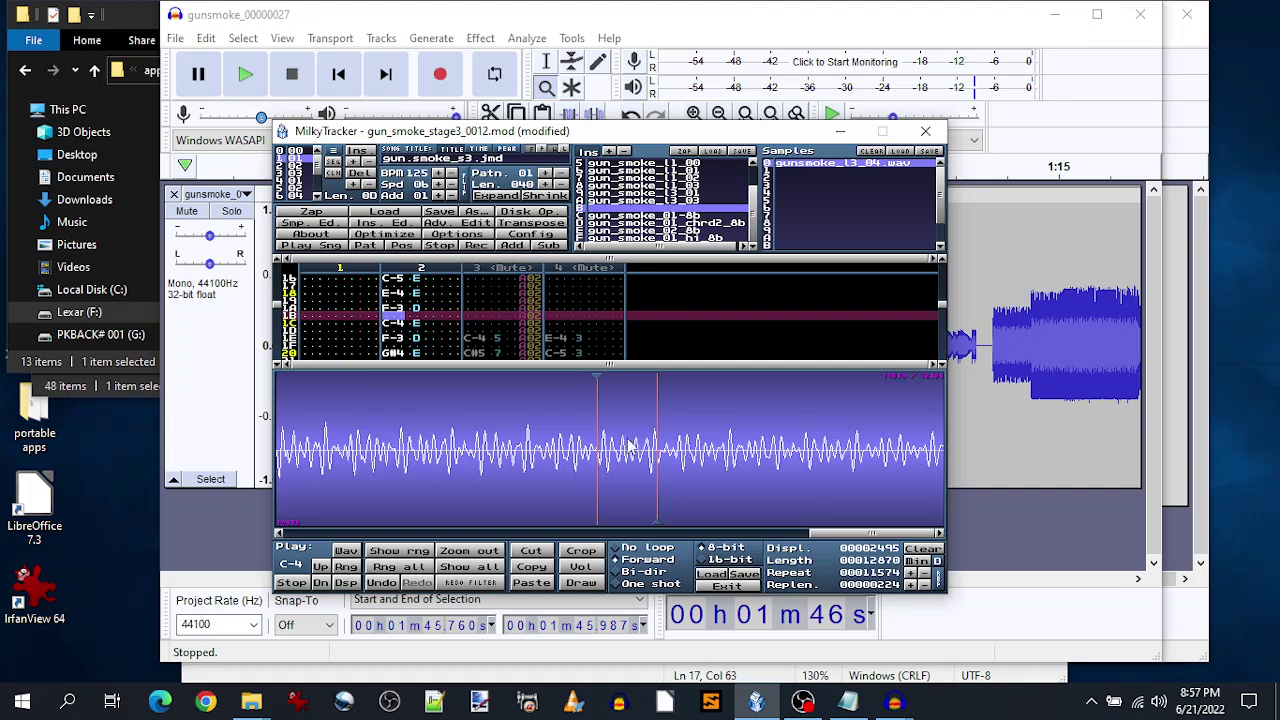
- Extend the loop end so the loop length is 473, and show the whole sample
drag(658, 527, 726, 522)
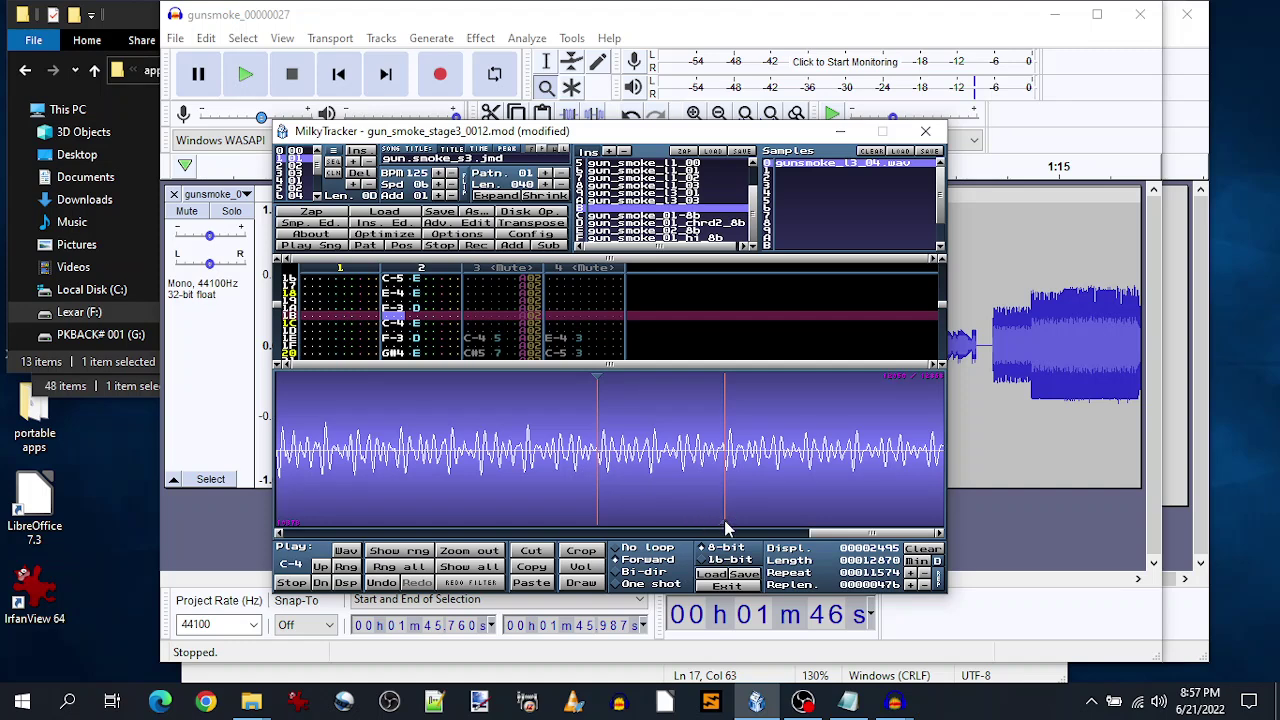
drag(726, 528, 725, 528)
click(466, 568)
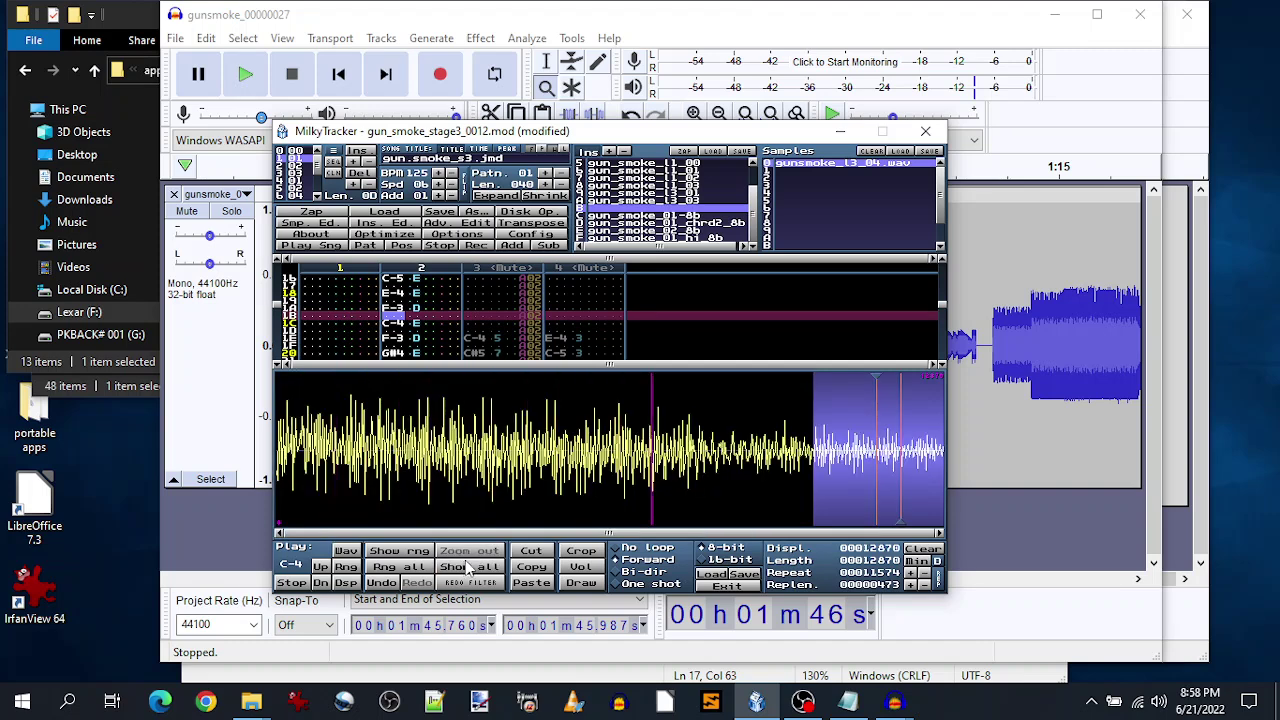
- Go to row 00 of channel 3 in pattern 01 and unmute channel 3
click(316, 172)
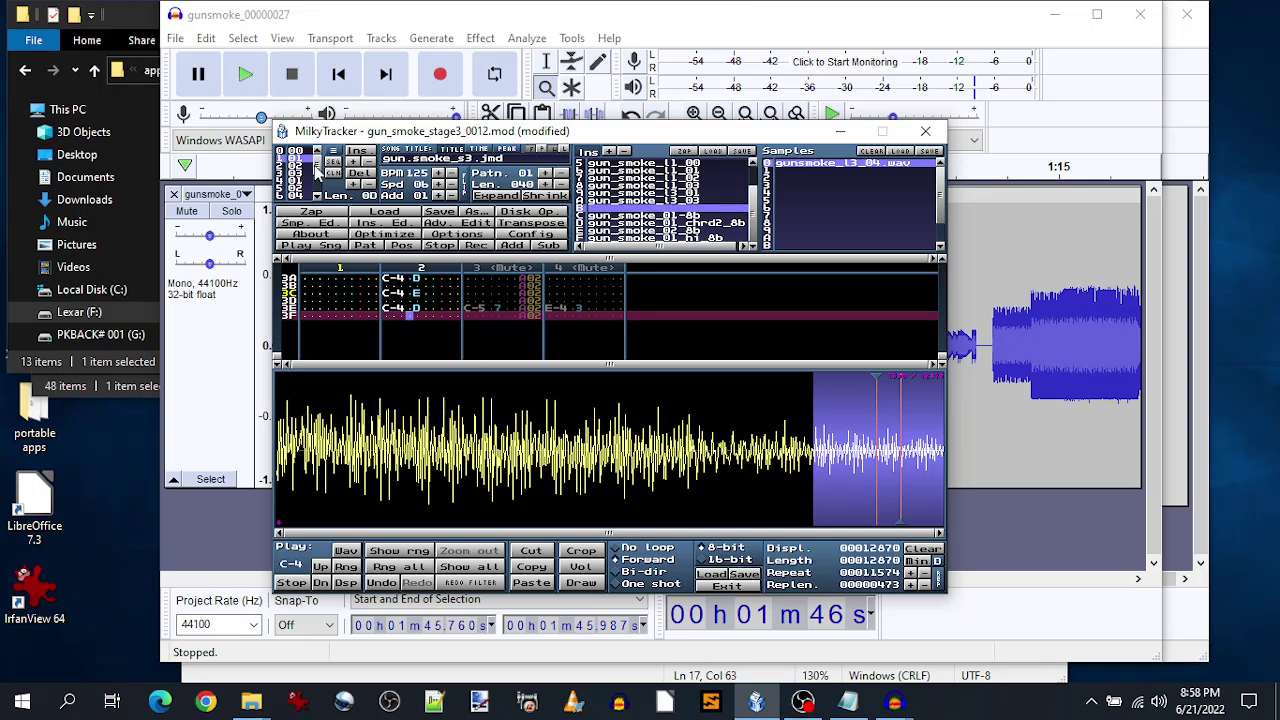
key(Tab)
key(Down)
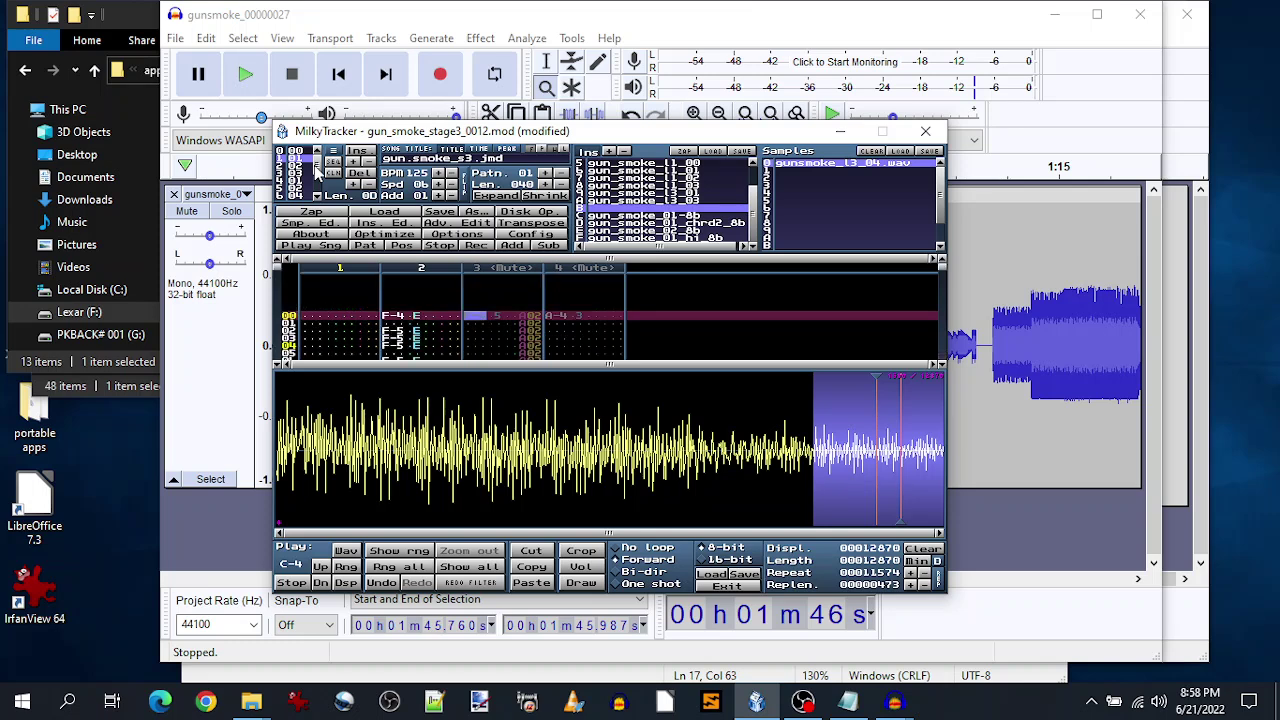
click(491, 266)
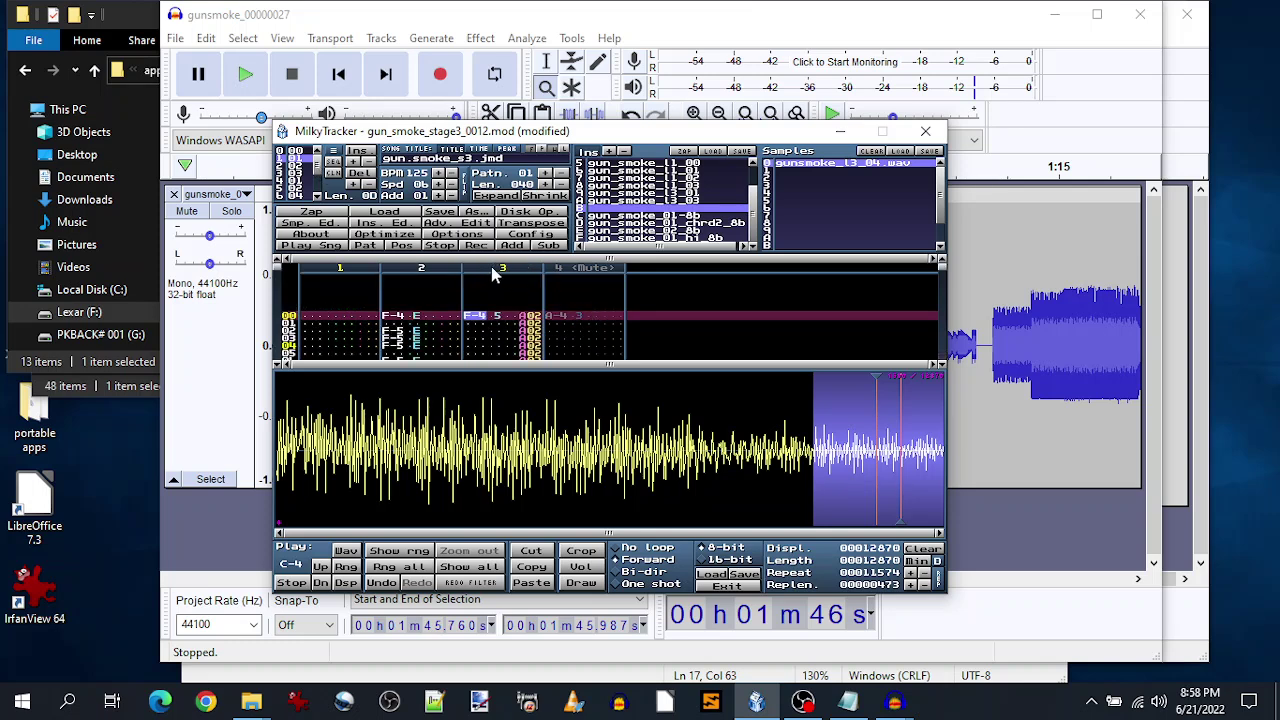
- Enable recording and re-enter channel 3's notes with instrument B, placing F-4, E-4, F-4 and G-4 on rows 0A, 0C, 0E and 10
key(v)
key(space)
key(v)
key(Return)
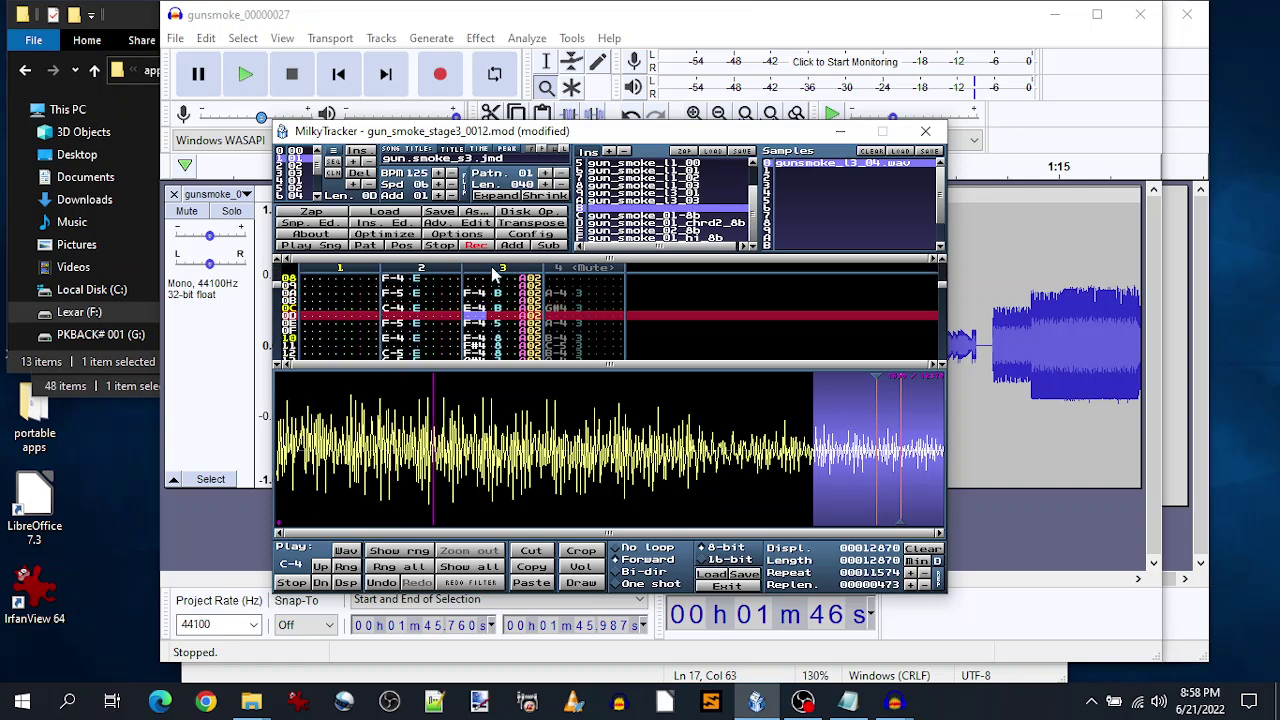
key(ctrl+z)
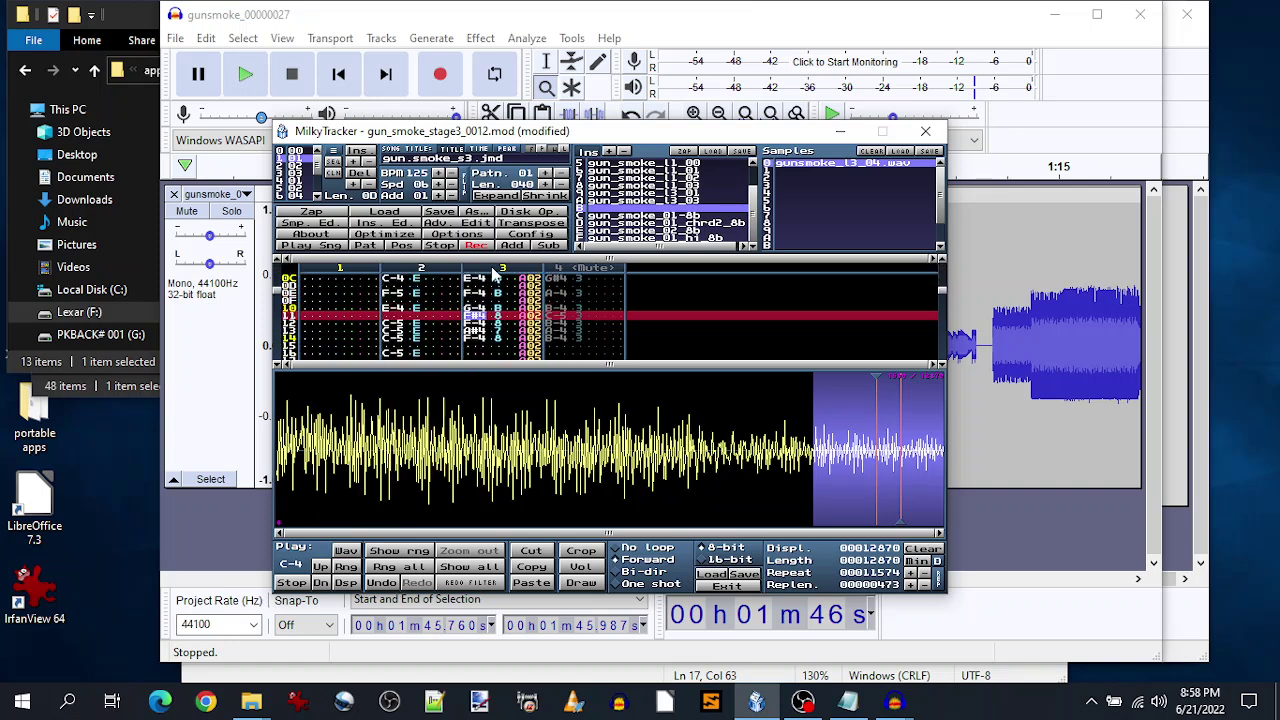
- Replace channel 3's note on row 14 with G-4 using instrument B
key(Down)
key(Down)
key(Down)
key(Down)
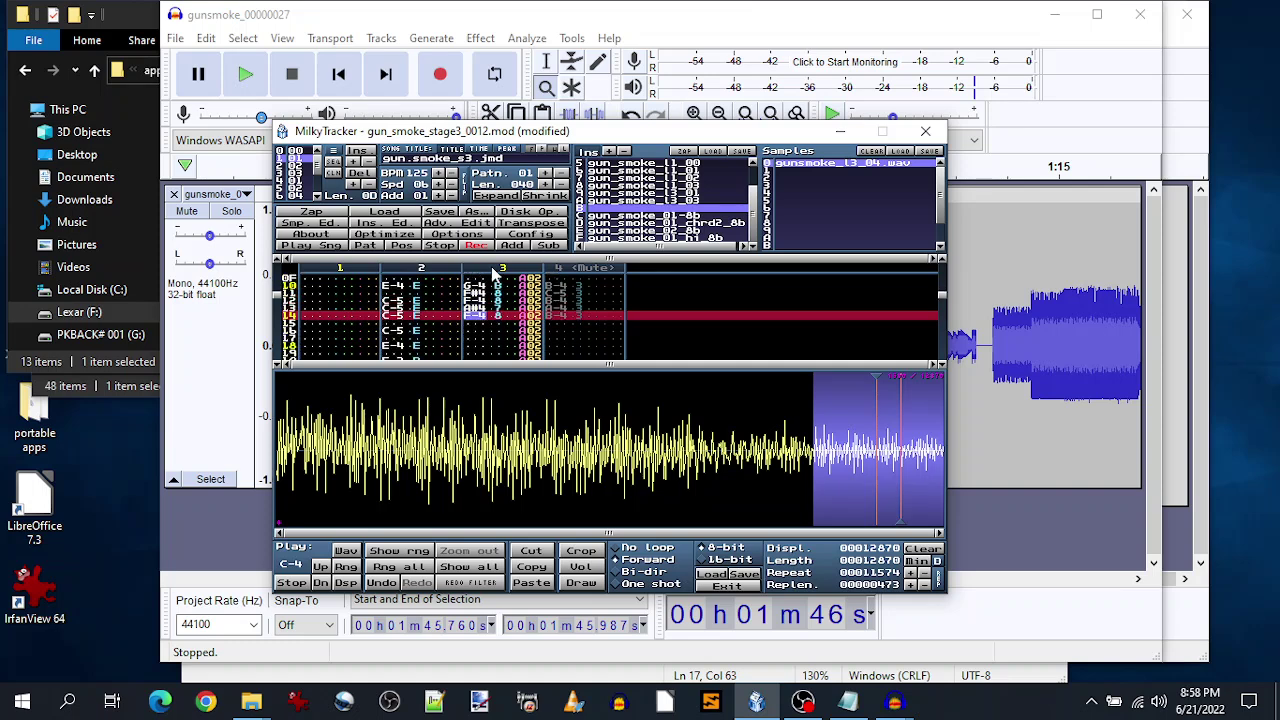
key(Up)
key(Up)
key(Up)
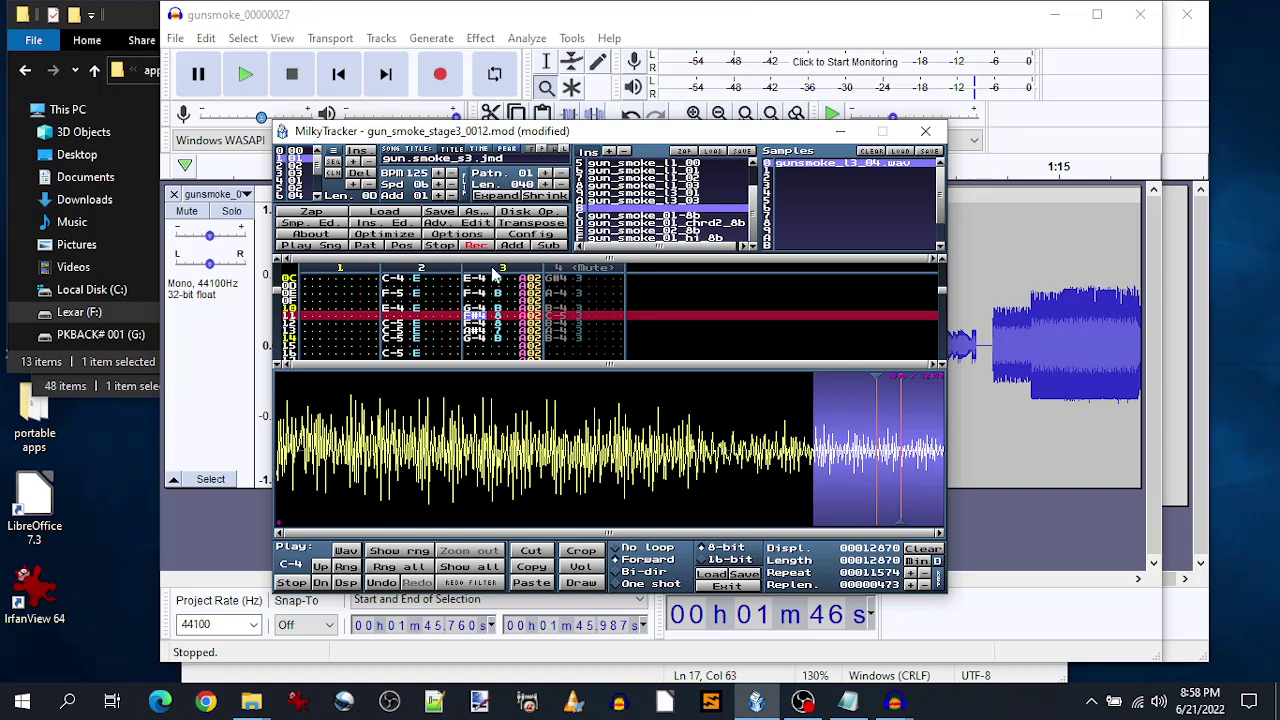
- Mute channel 2 to audition channel 3's notes alone, and switch to Audacity
click(420, 269)
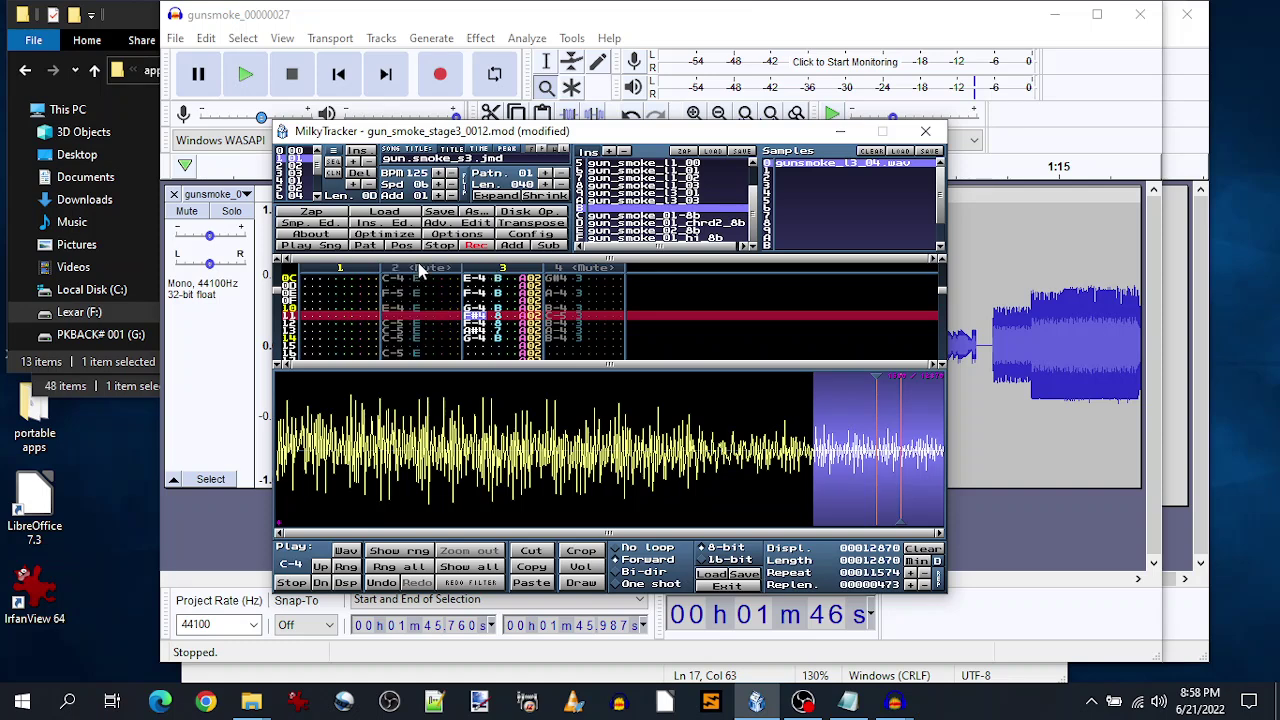
key(Return)
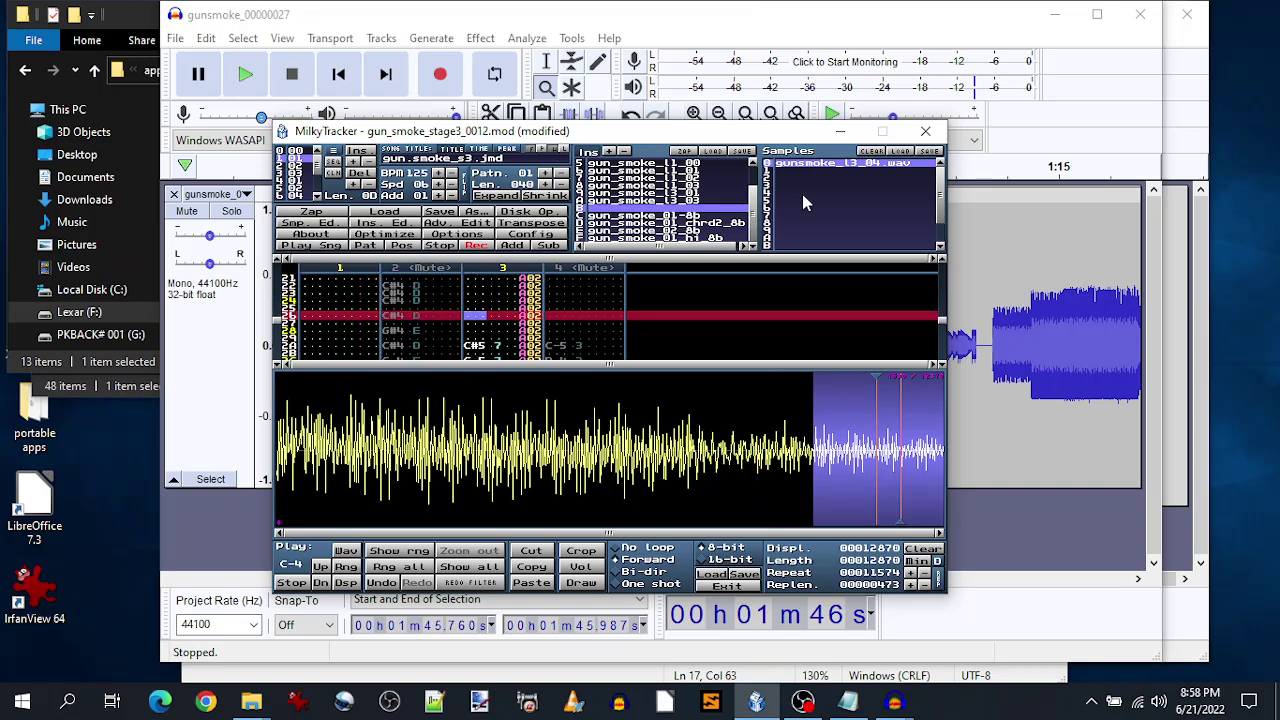
click(1066, 543)
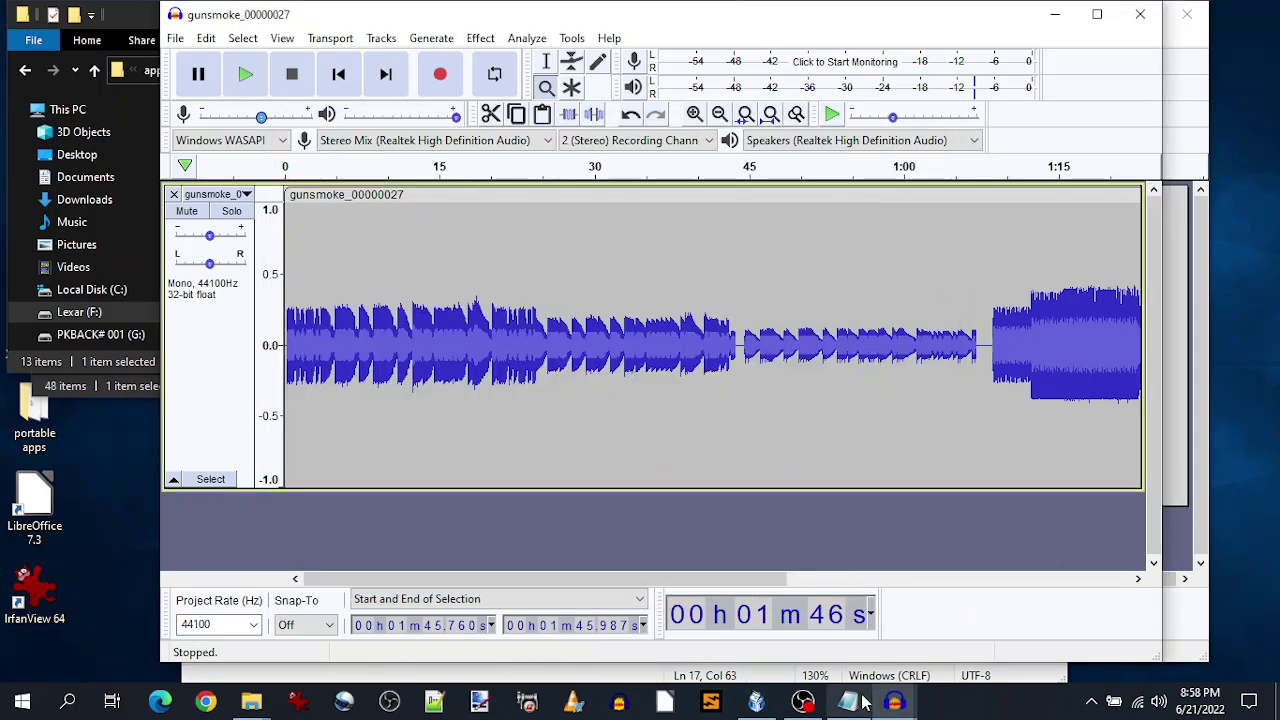